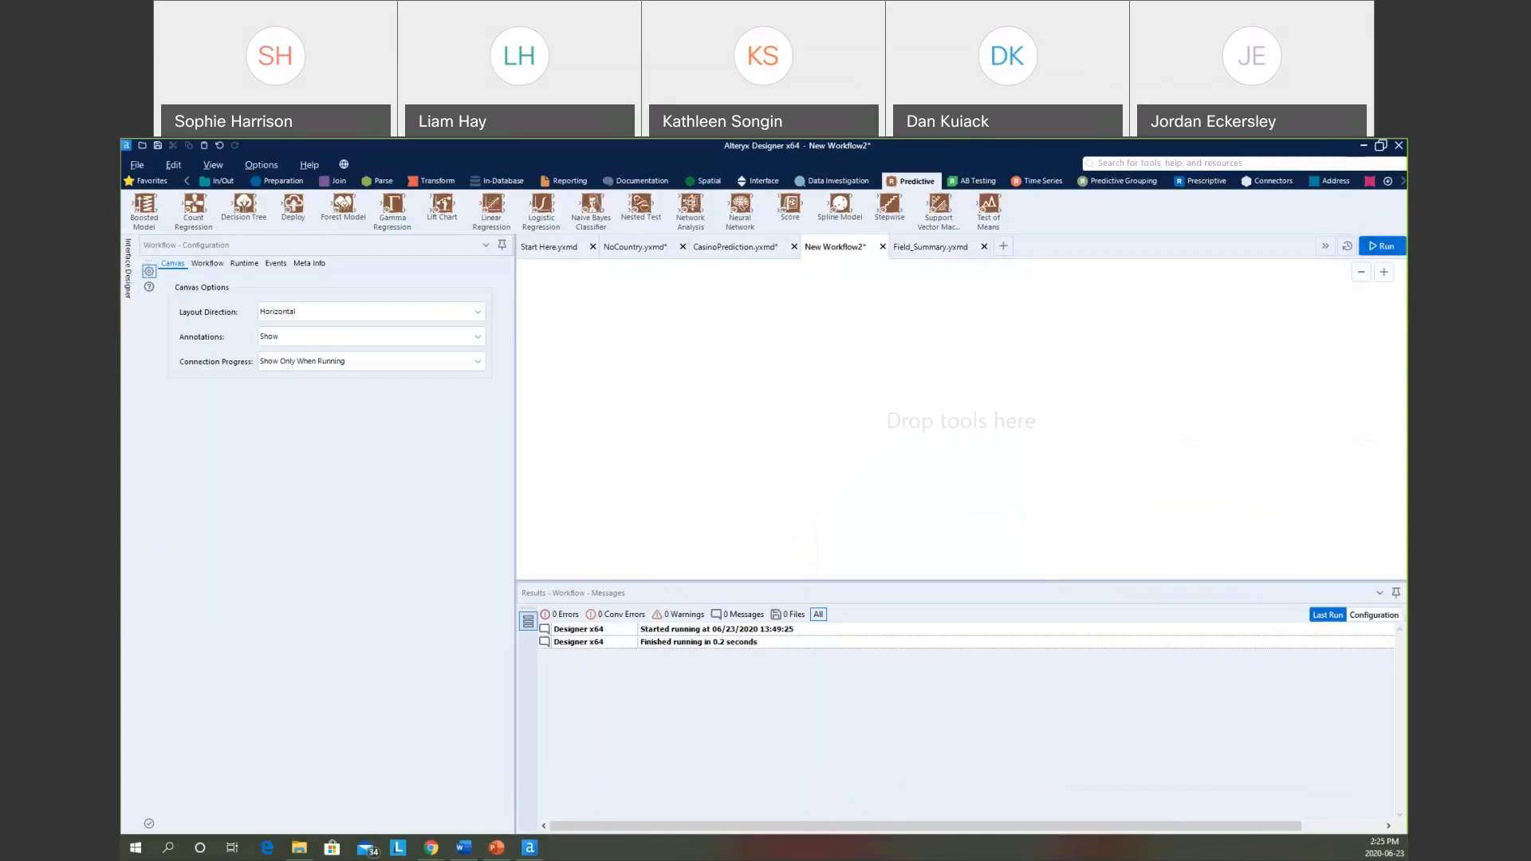
Place an Input Data tool on the empty canvas and open its data connection choices.
click(226, 182)
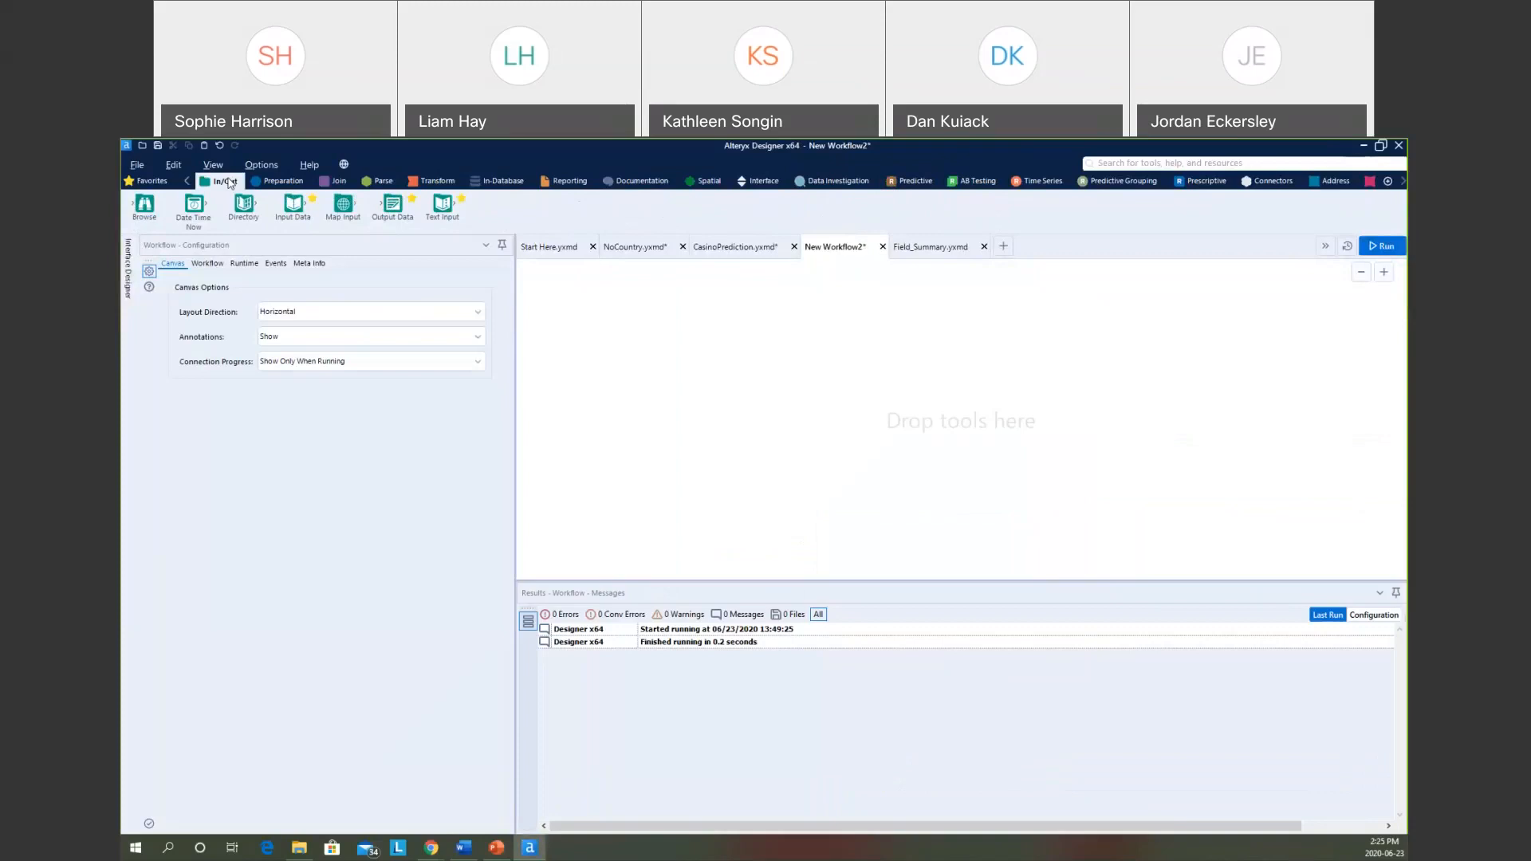
drag(293, 204, 581, 371)
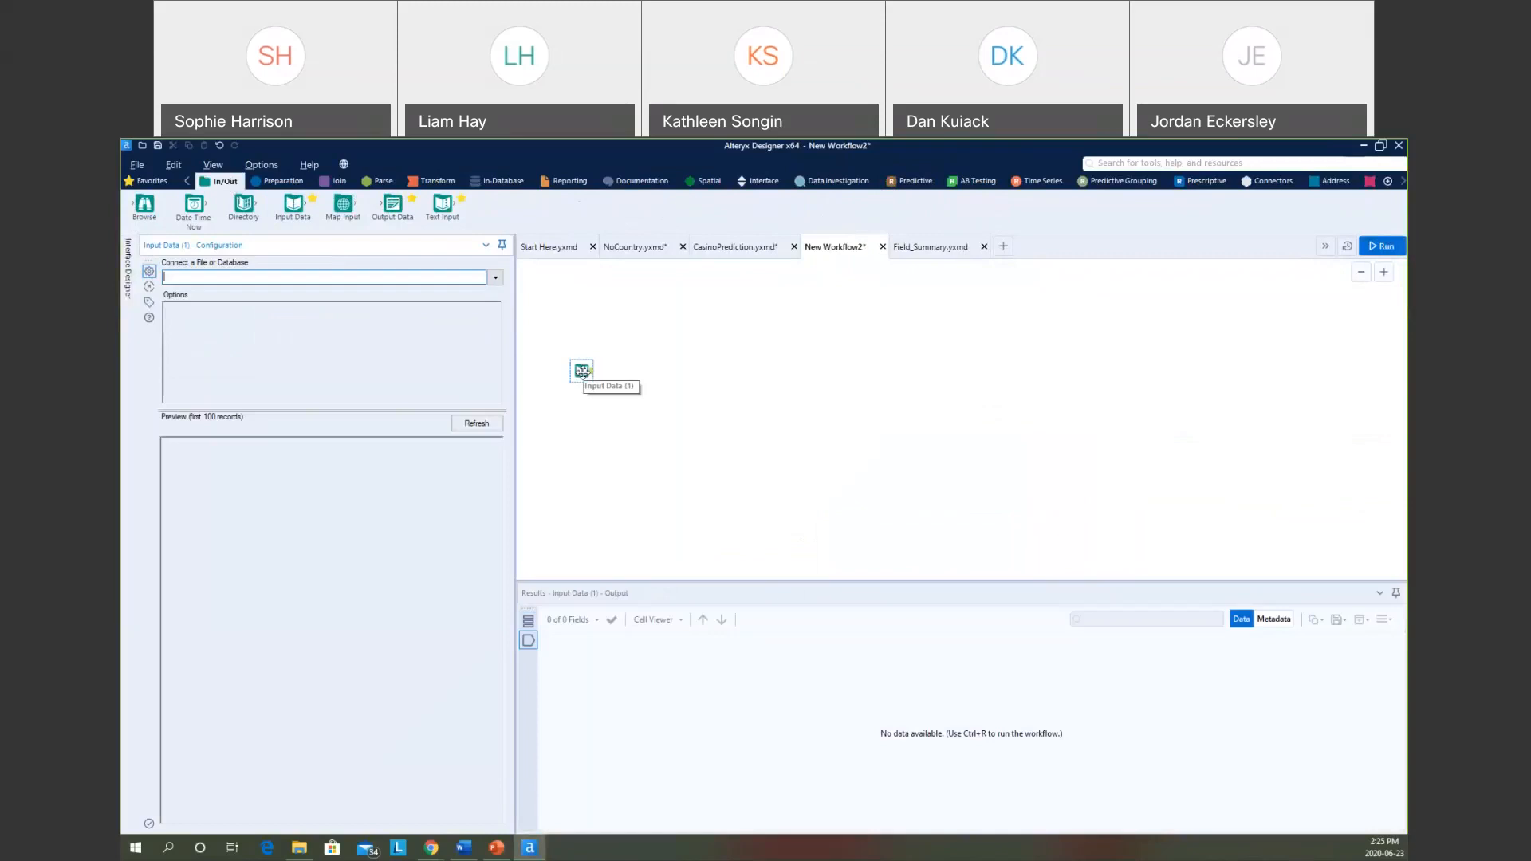
scroll(582, 372, up, 4)
drag(677, 414, 621, 369)
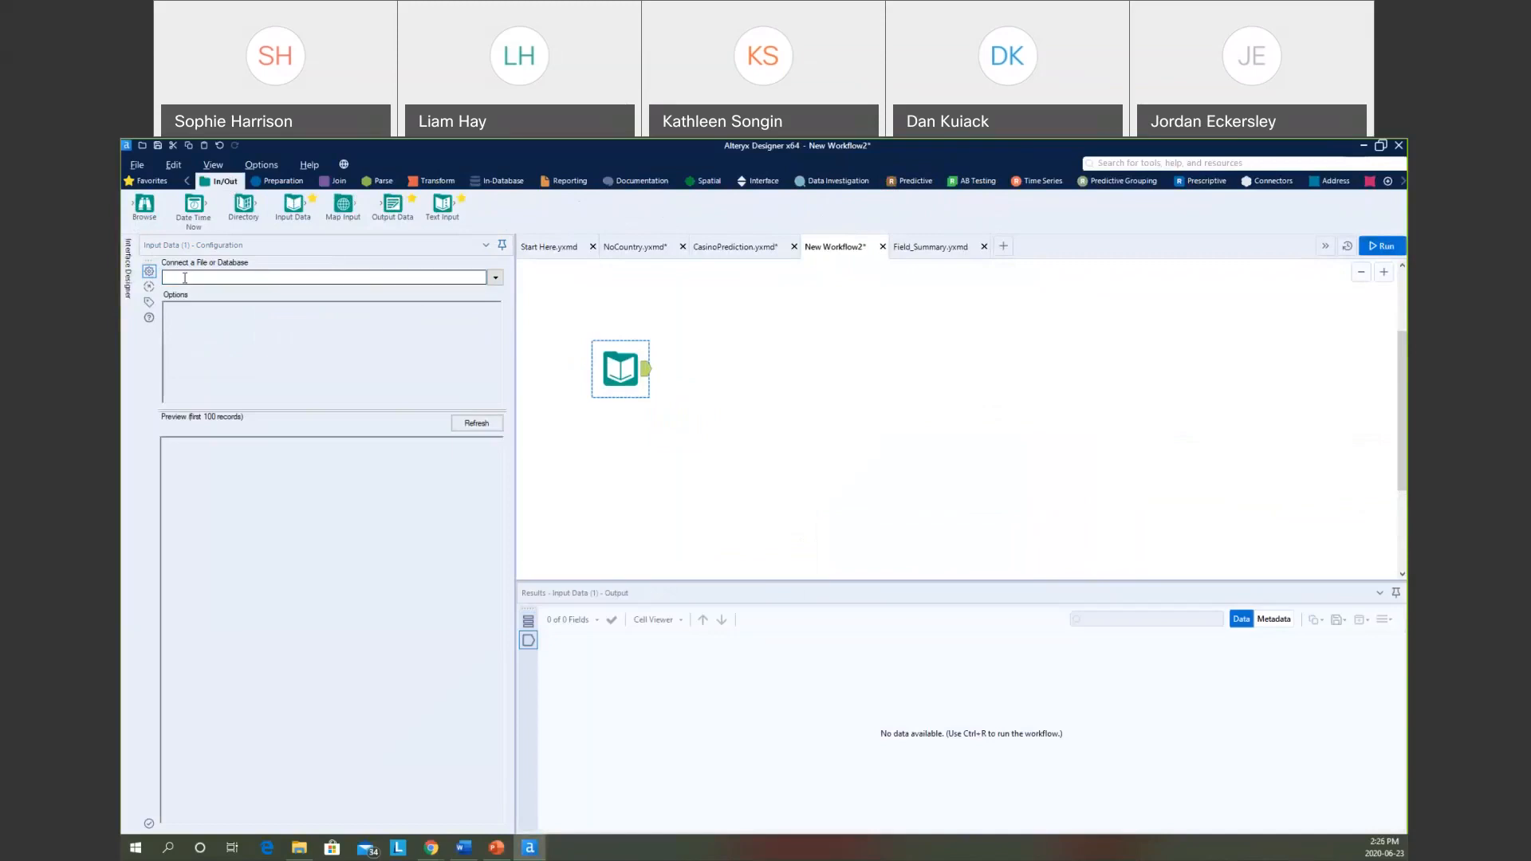
click(494, 283)
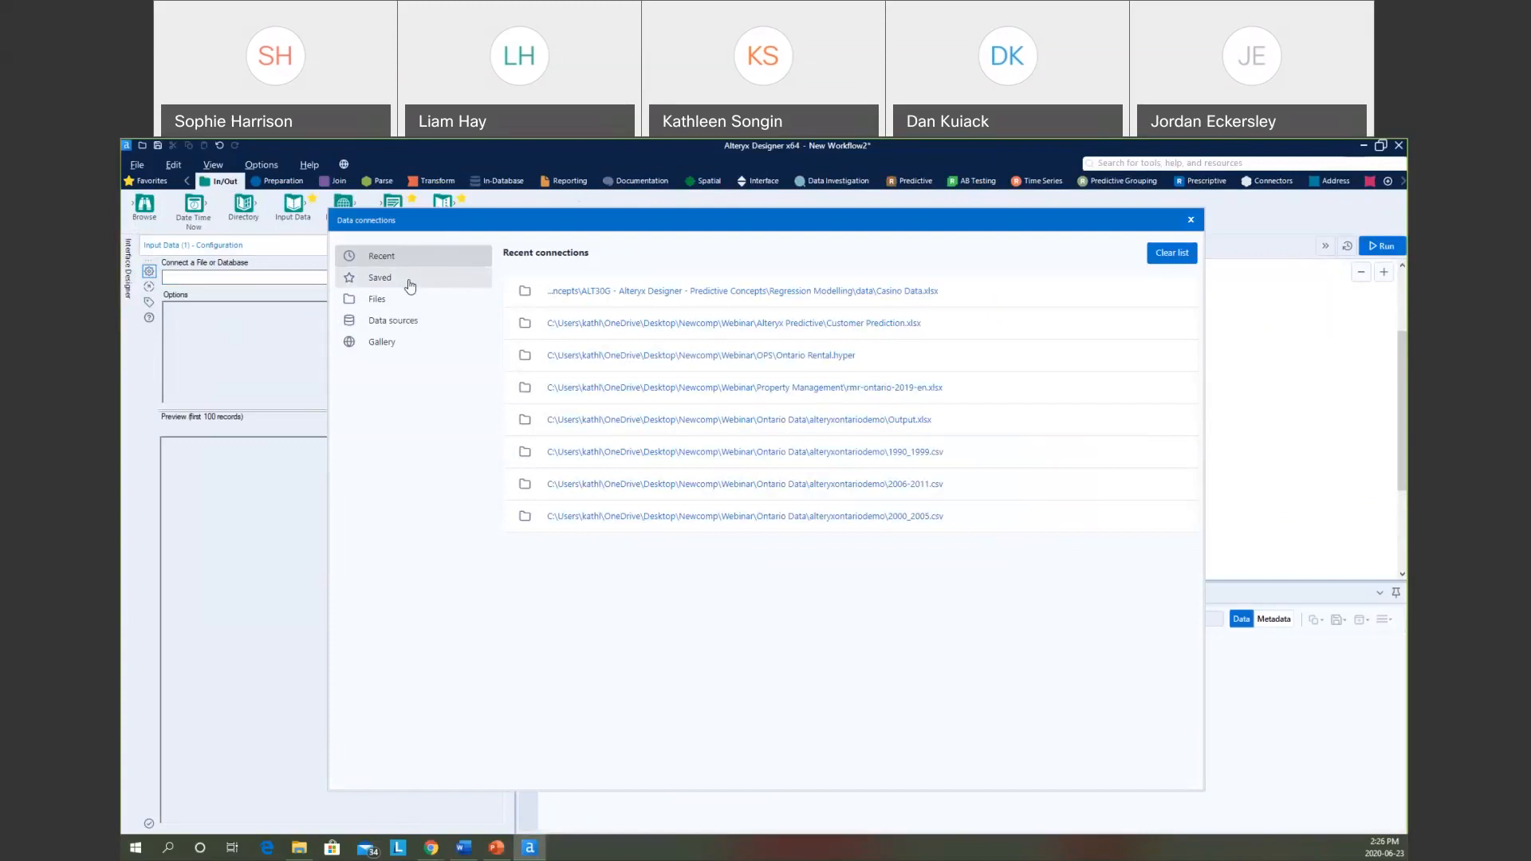
Look through the saved, file, data source and gallery connection options available for the input.
click(409, 284)
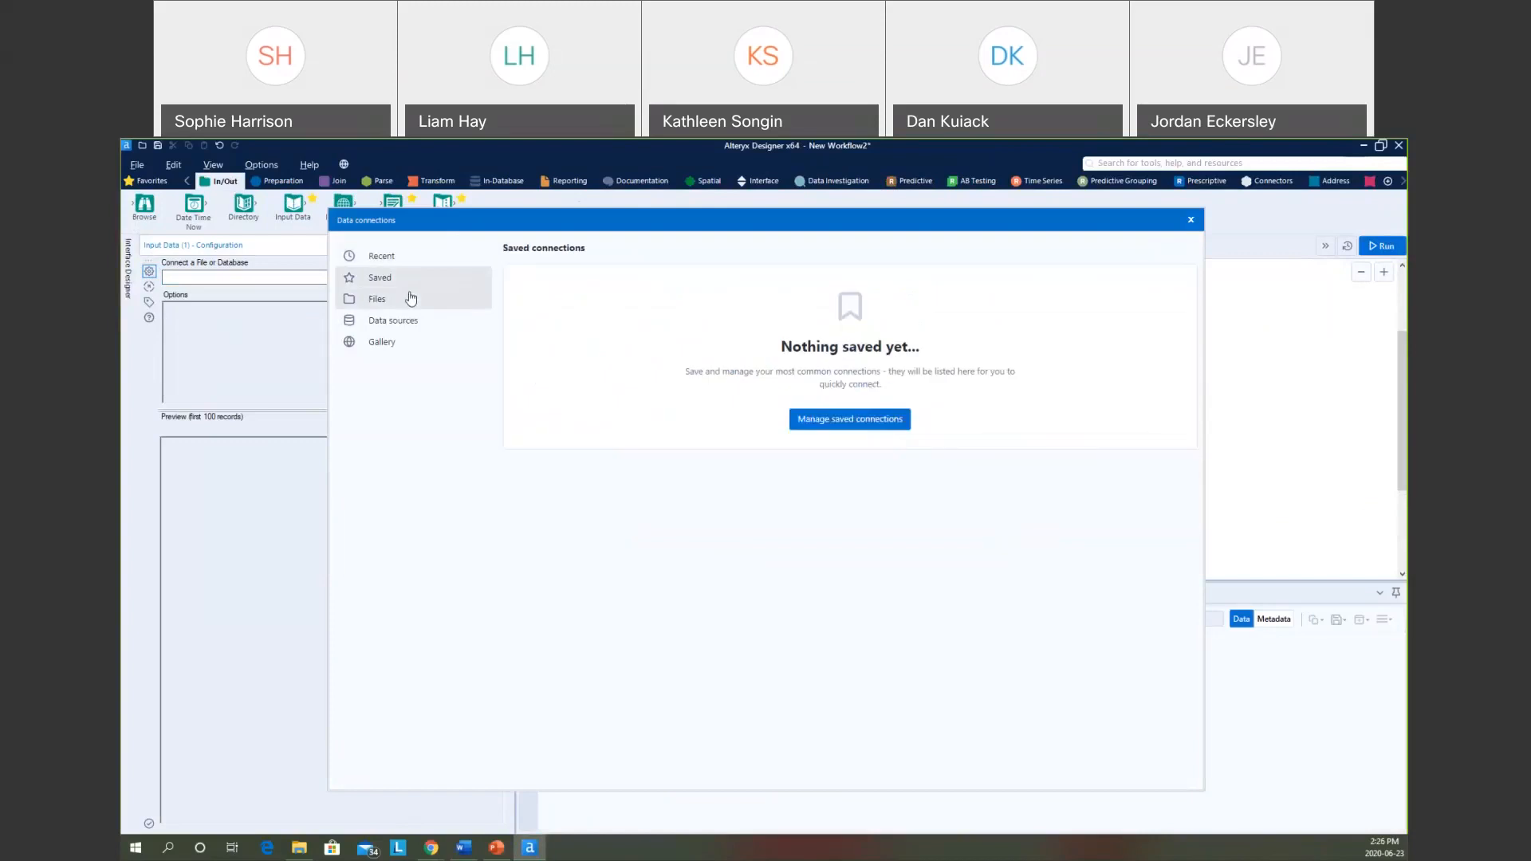
click(411, 298)
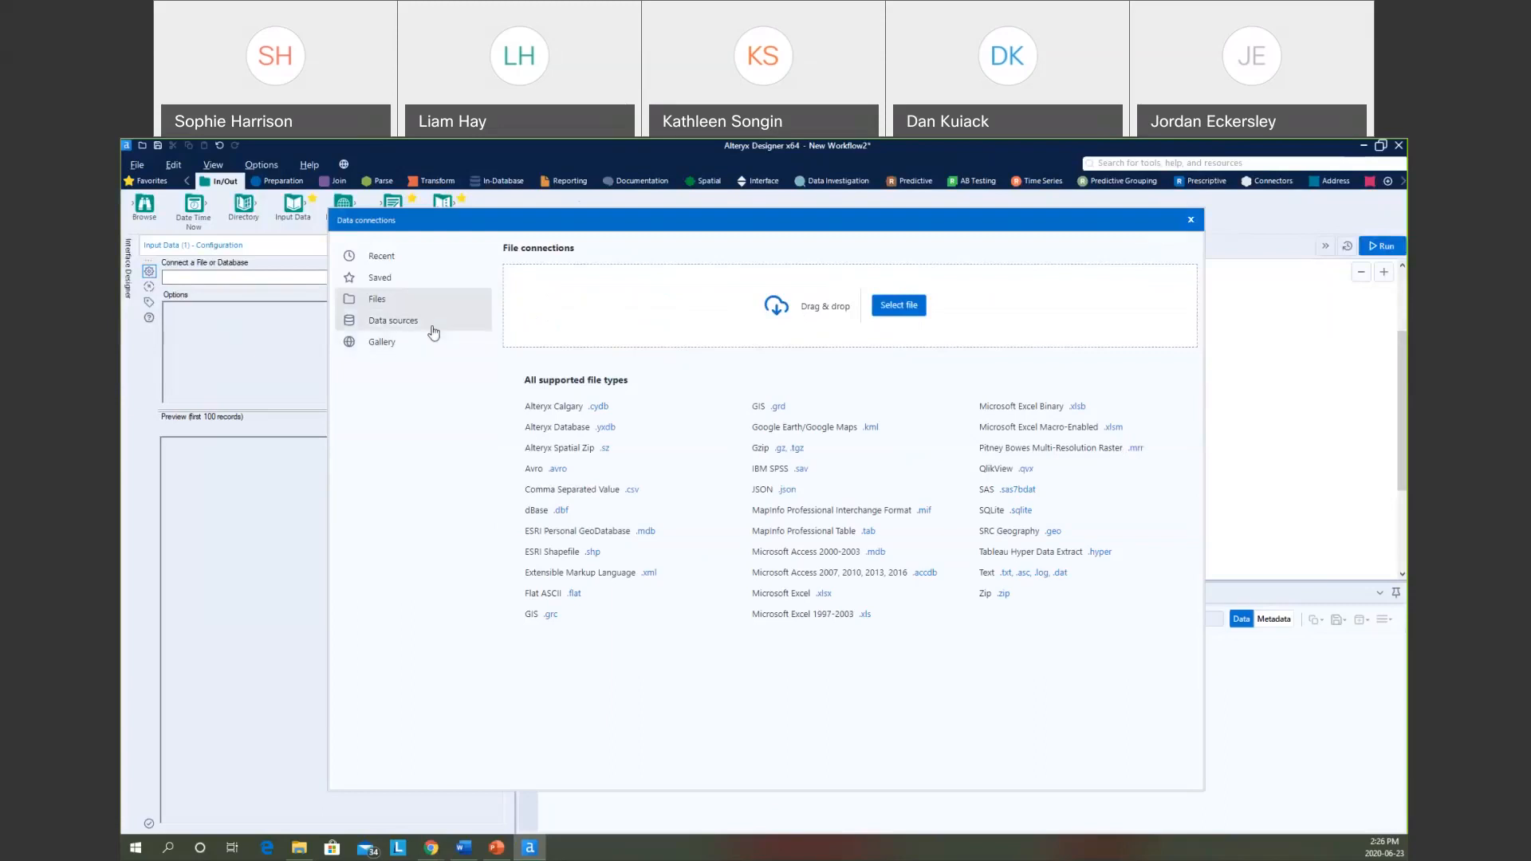
click(433, 330)
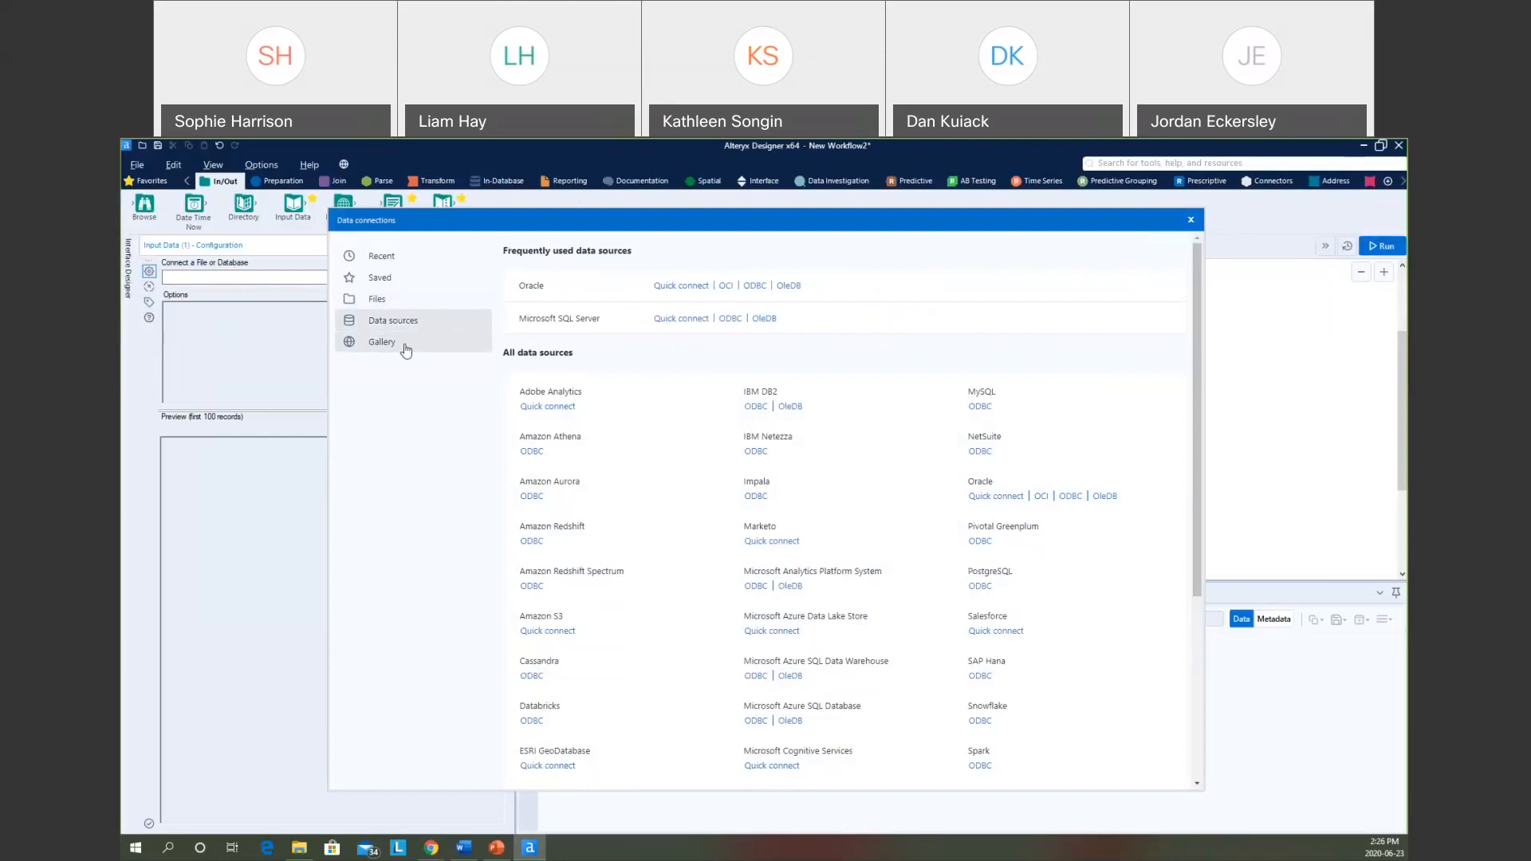
click(406, 351)
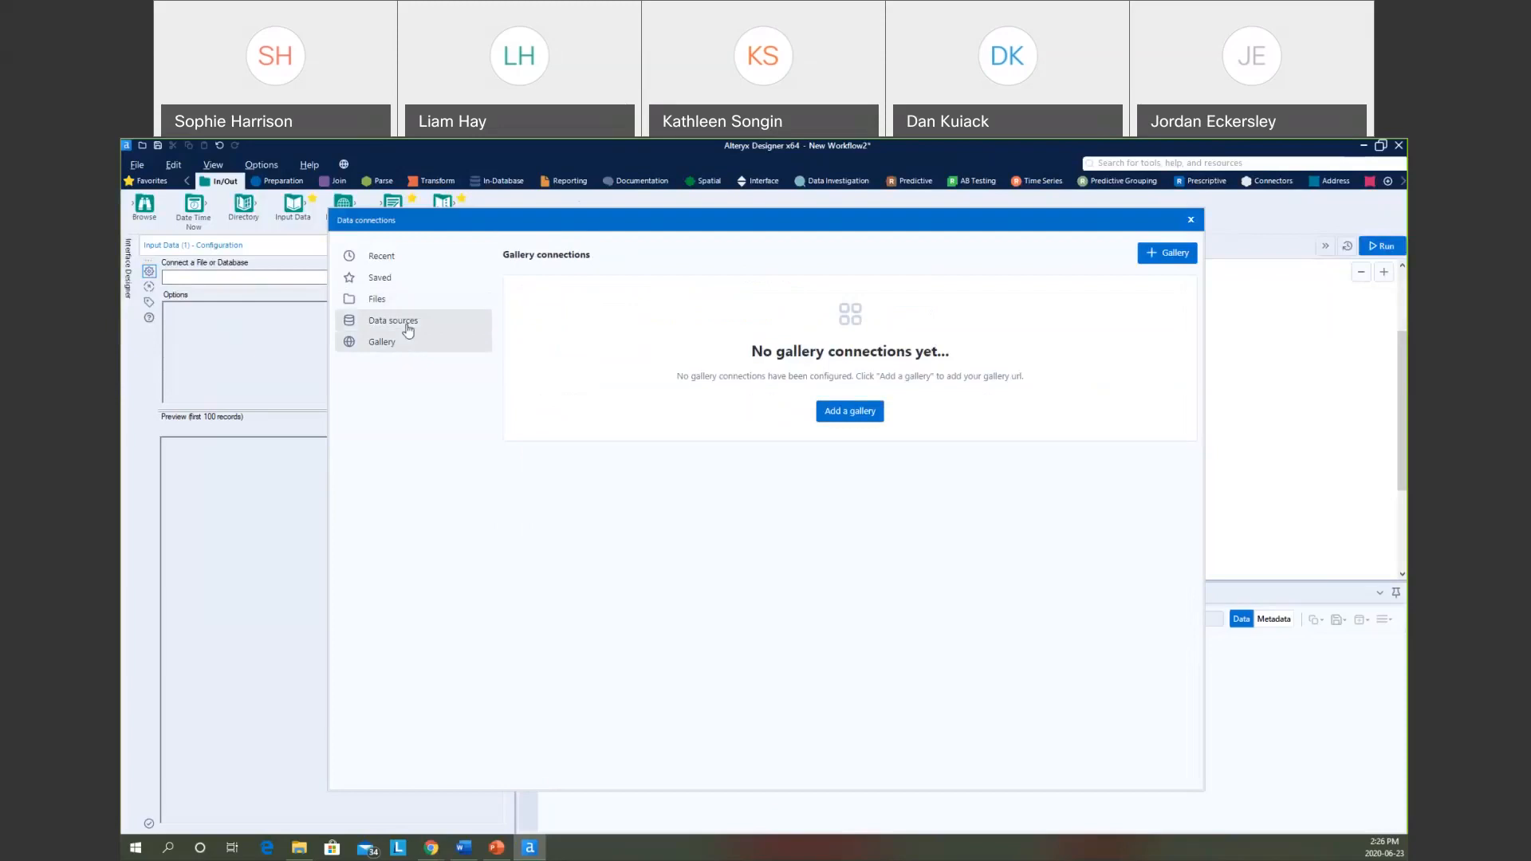
click(408, 329)
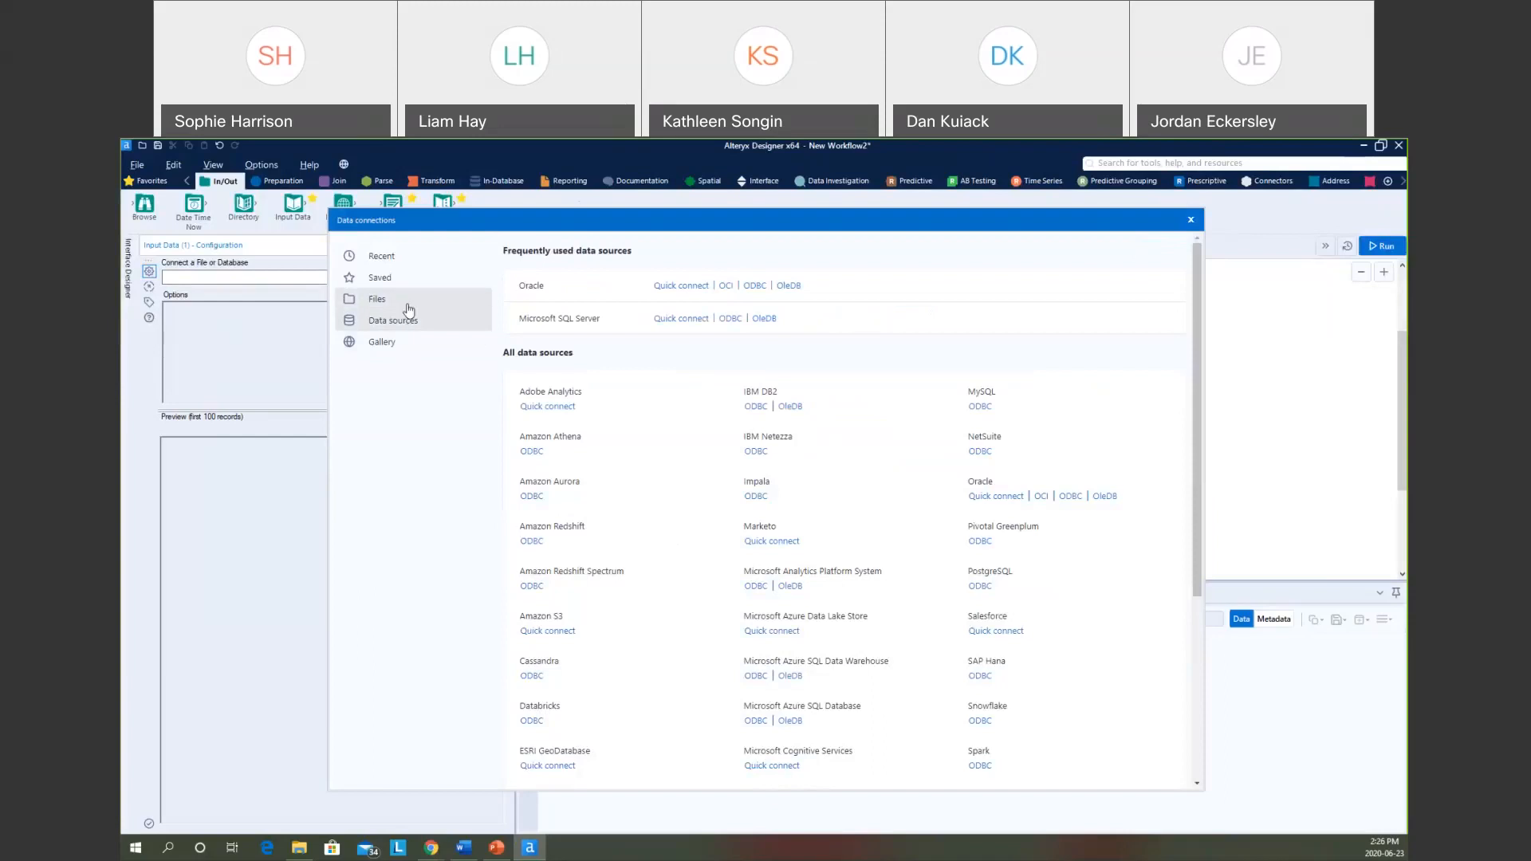
Connect the Input Data tool to Sheet1 of the Casino Data.xlsx file.
click(405, 303)
click(899, 305)
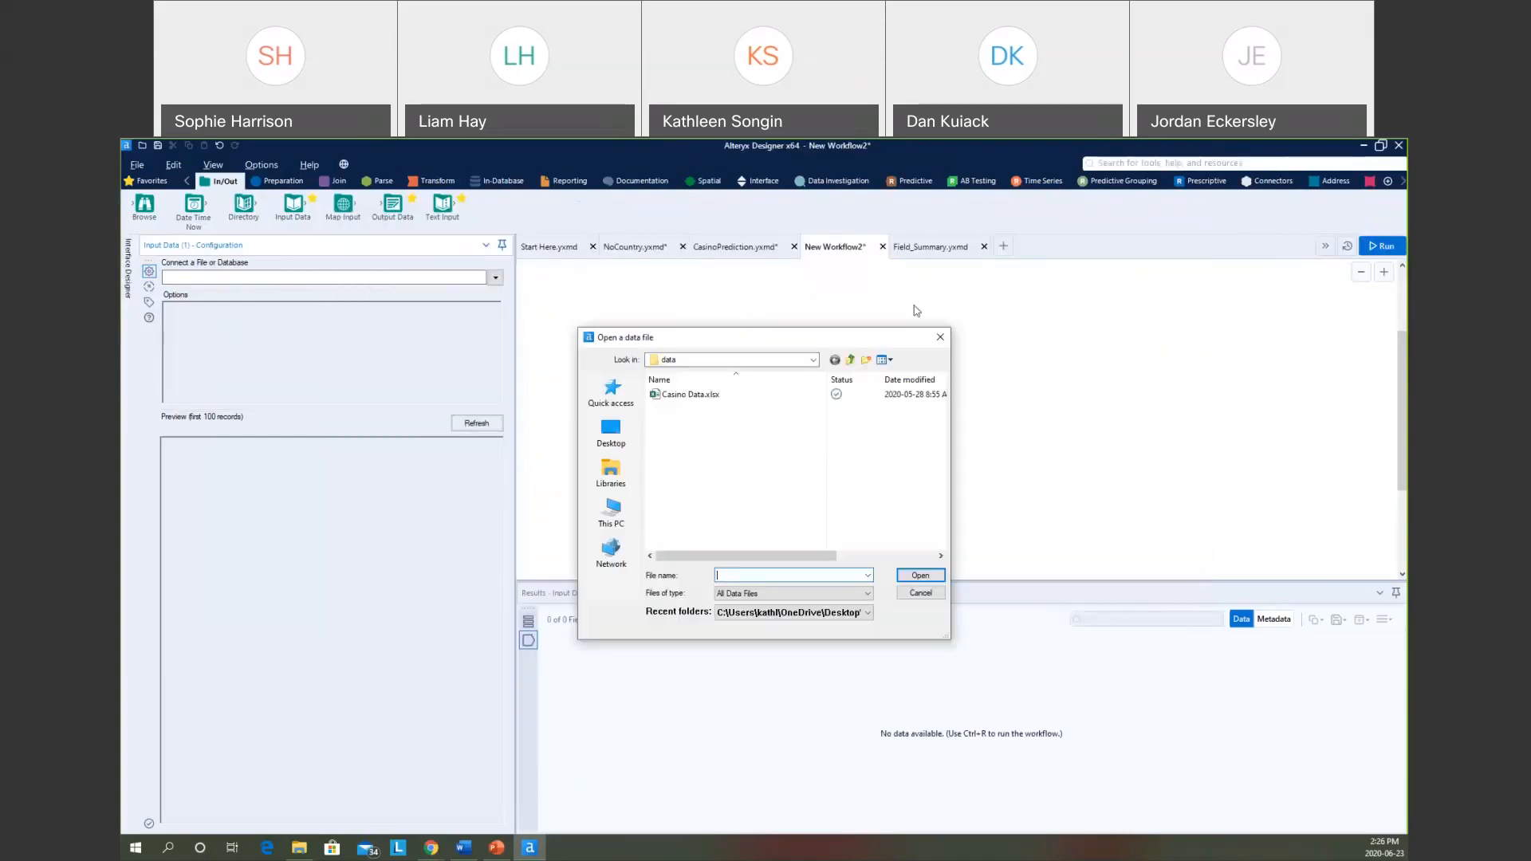
click(718, 397)
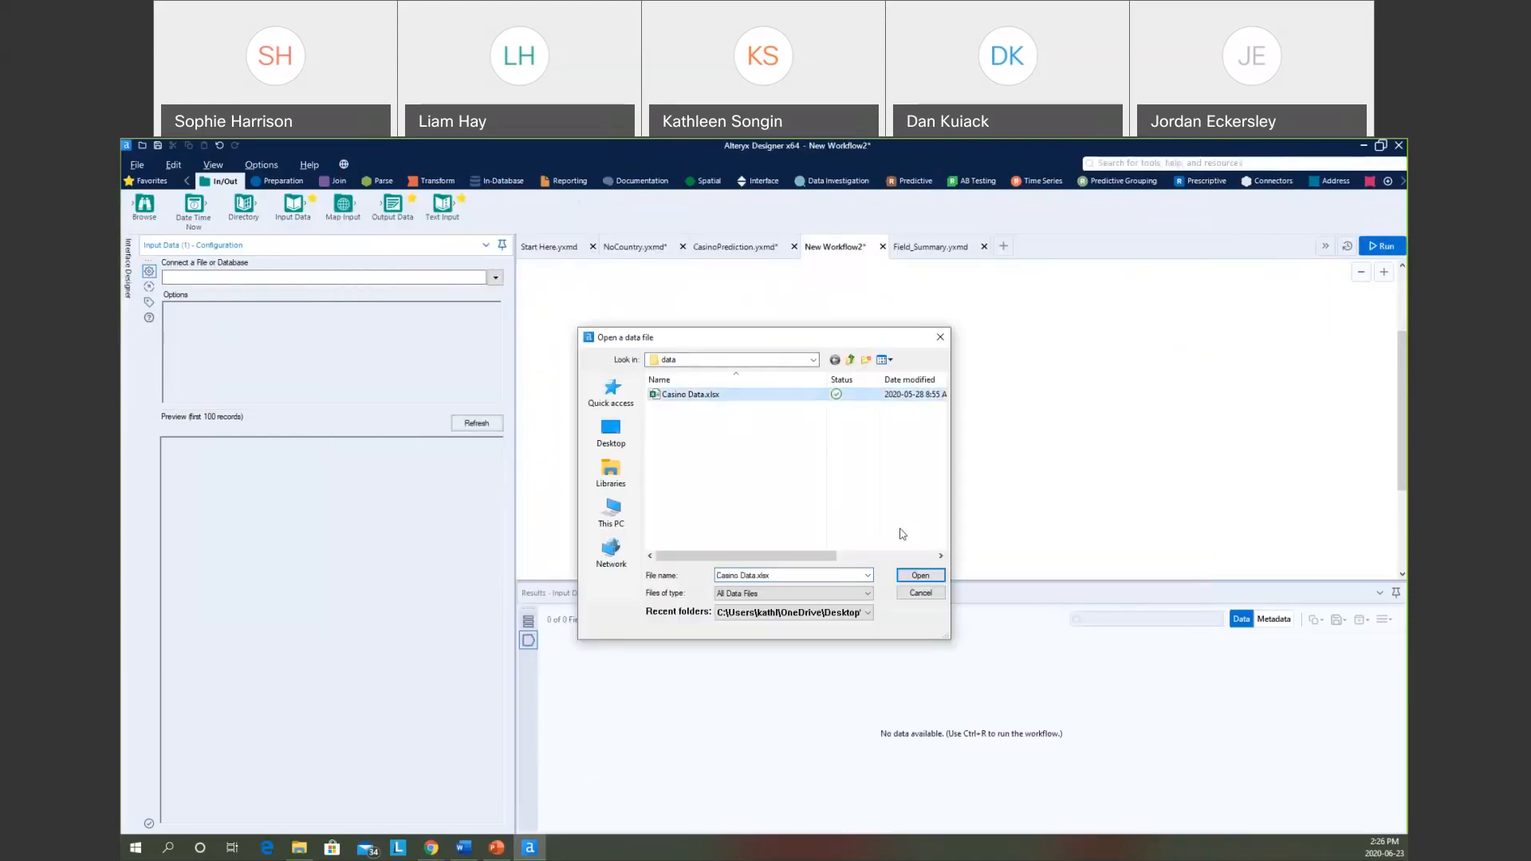
click(920, 579)
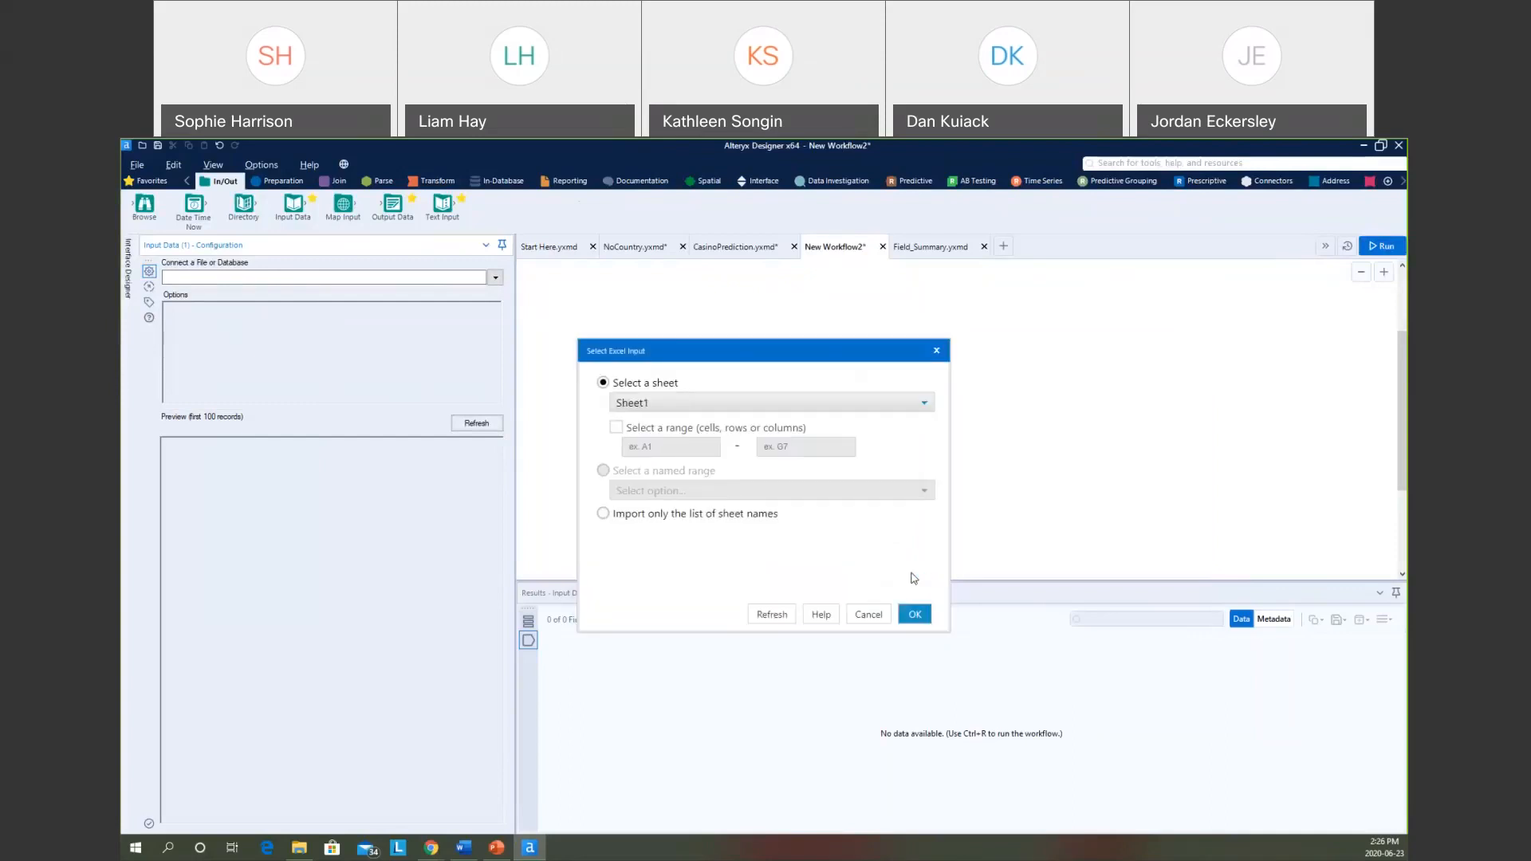
click(803, 406)
click(801, 409)
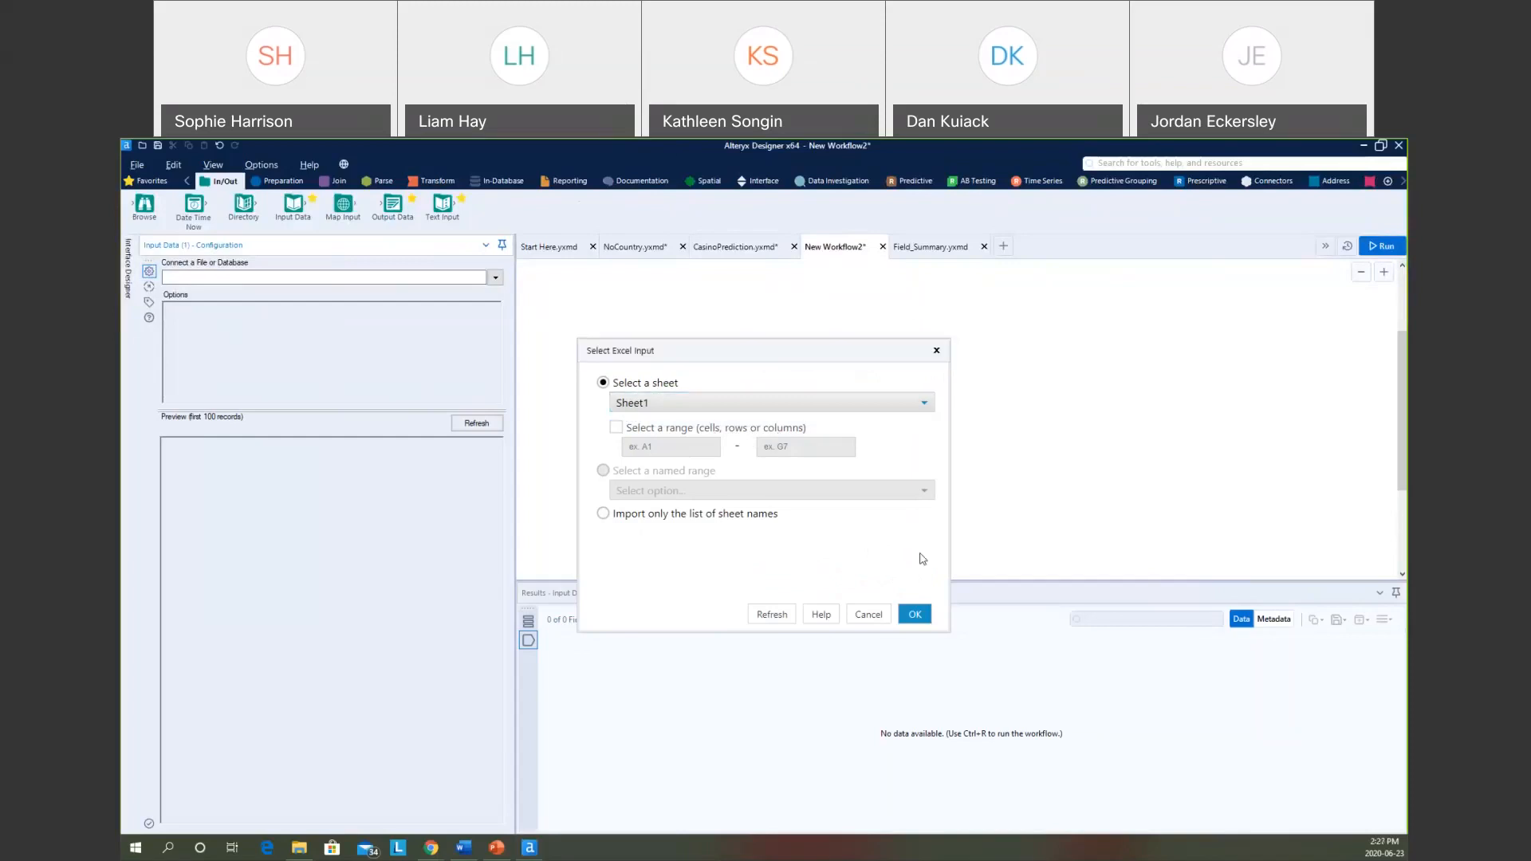
click(915, 616)
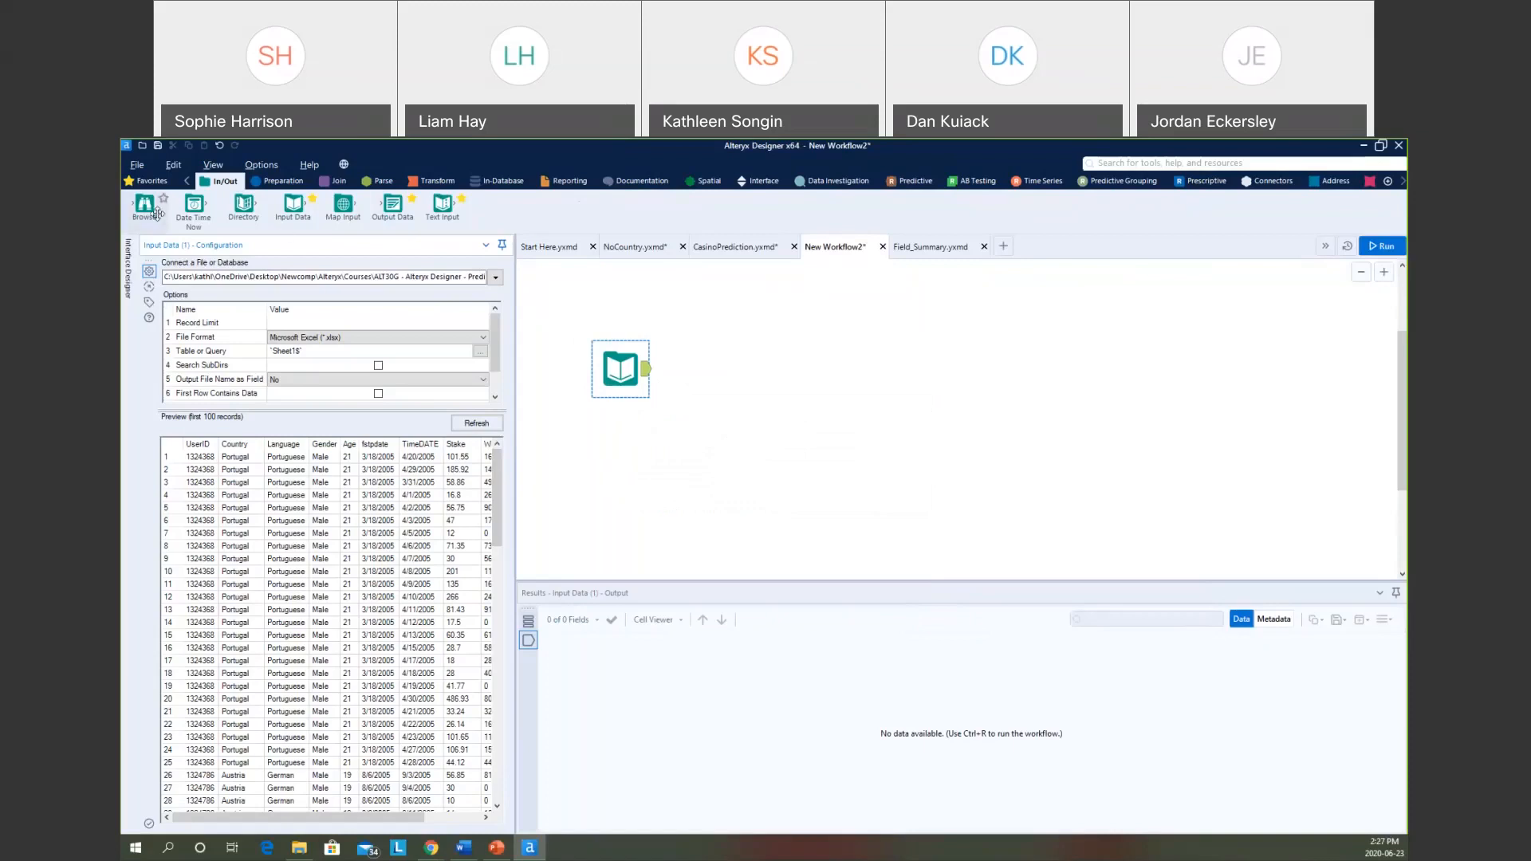
Attach a Browse tool to the Casino Data input, run the workflow and show the browsed data.
drag(682, 293, 707, 319)
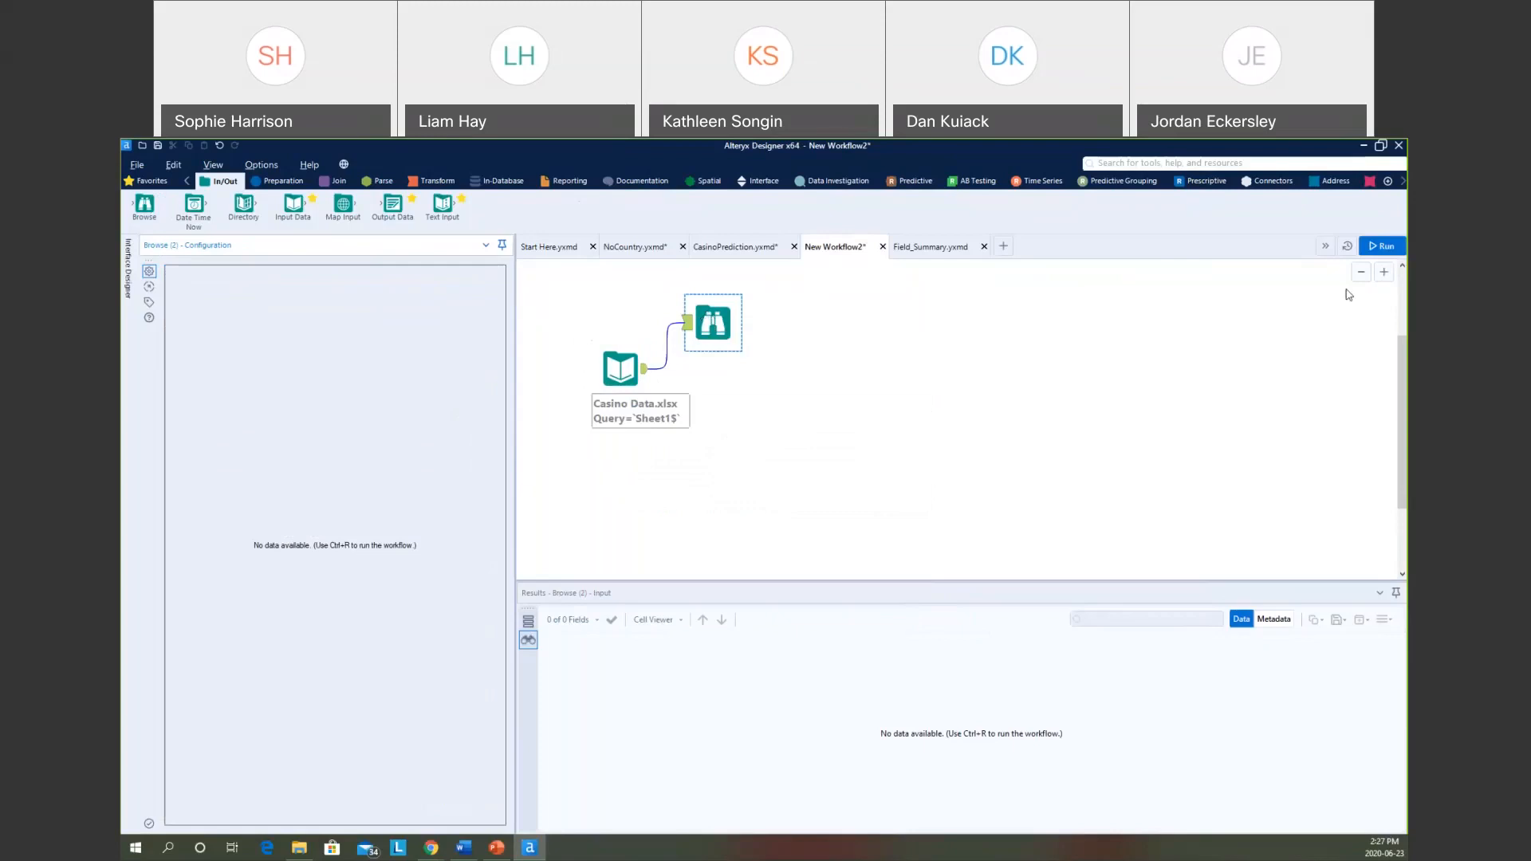
click(1379, 245)
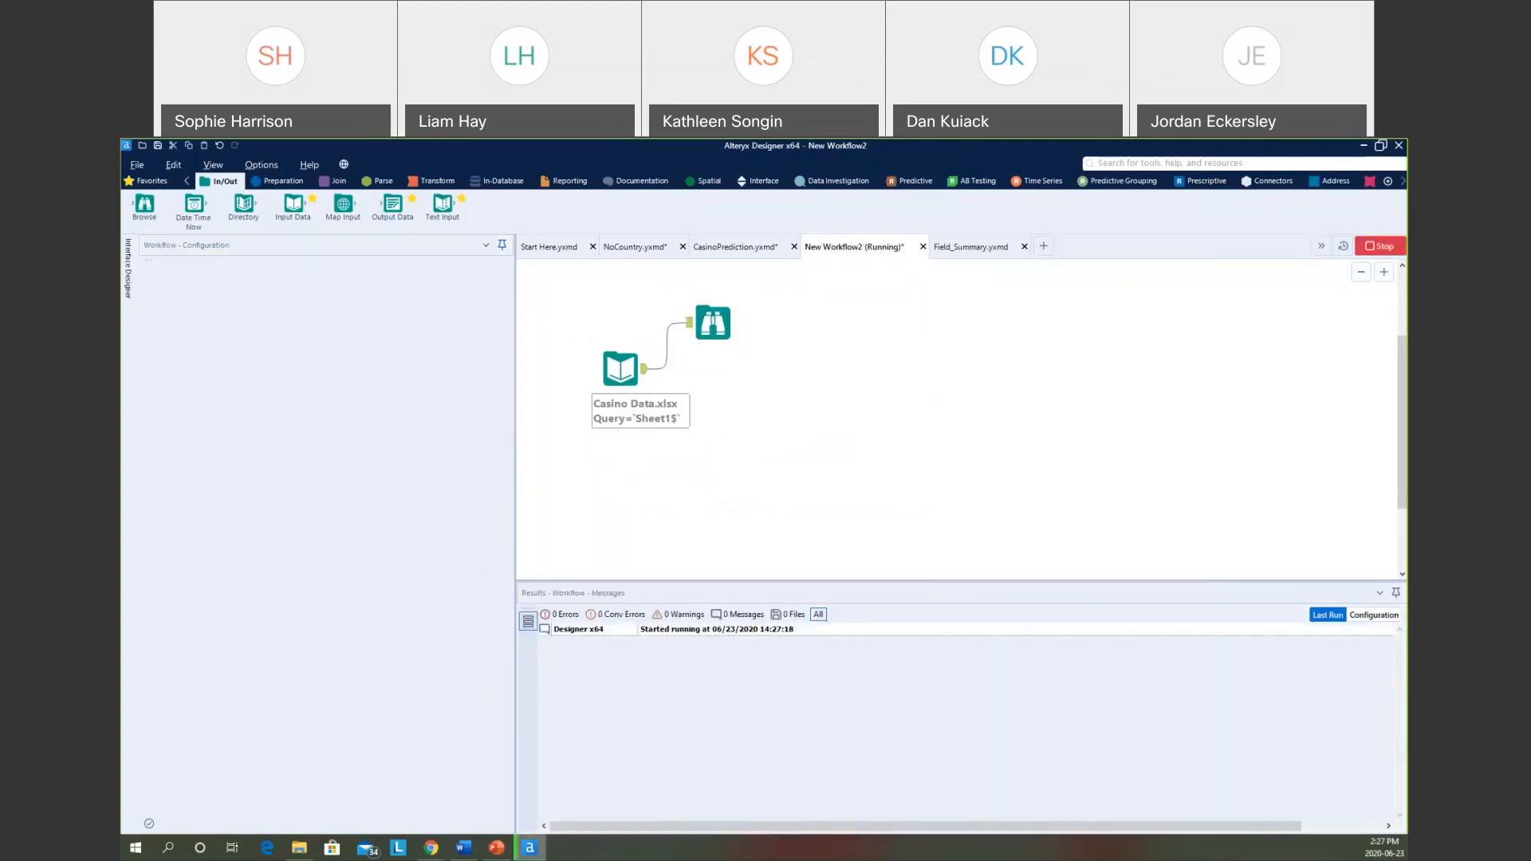
click(717, 319)
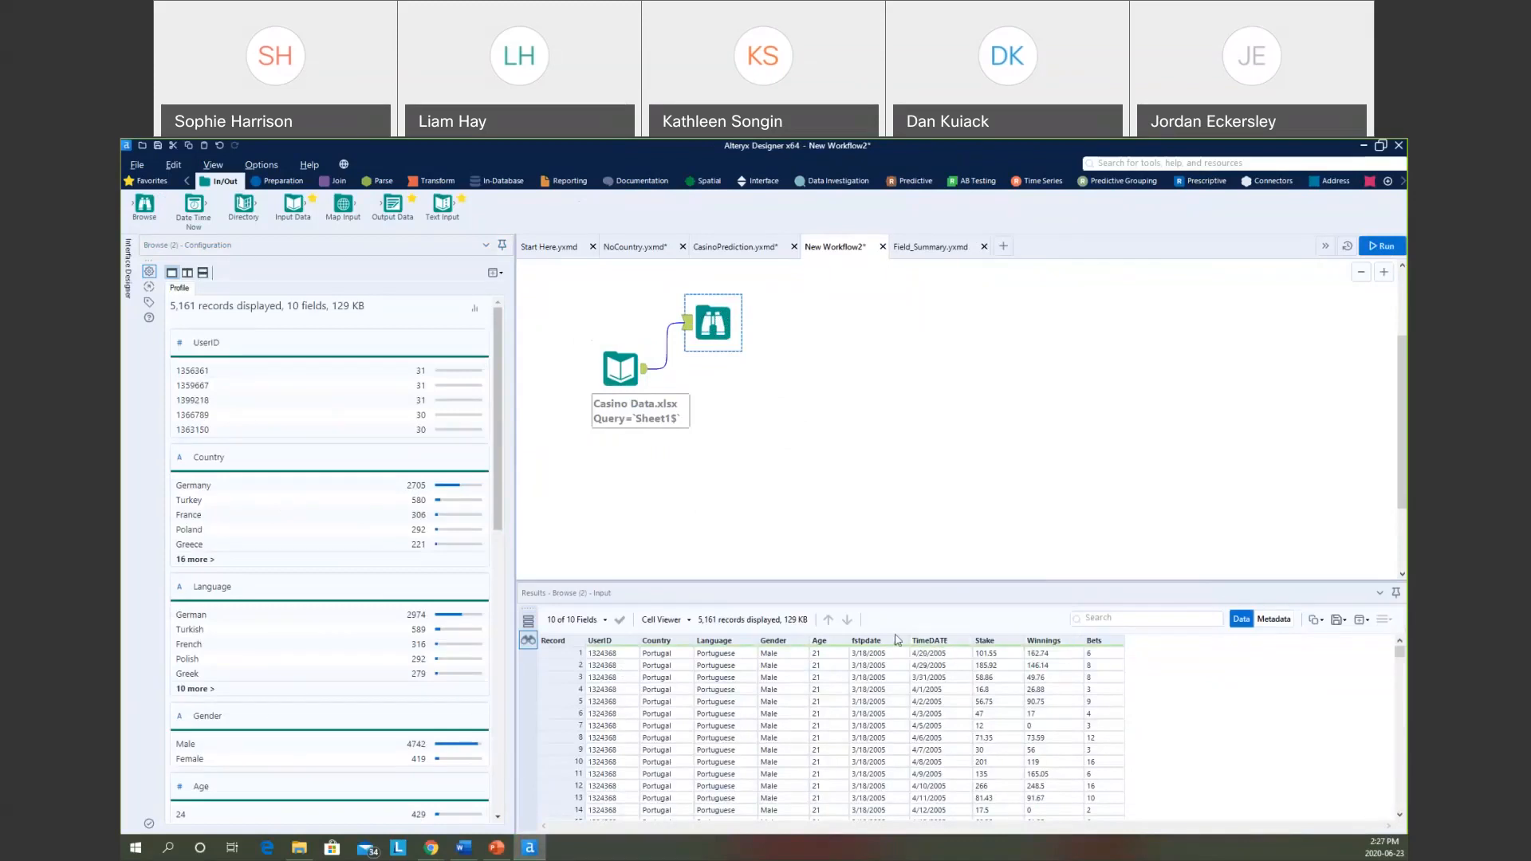
Examine the Country field's profile, including its frequent values and full list of distinct values, and return to the overall profile.
click(209, 458)
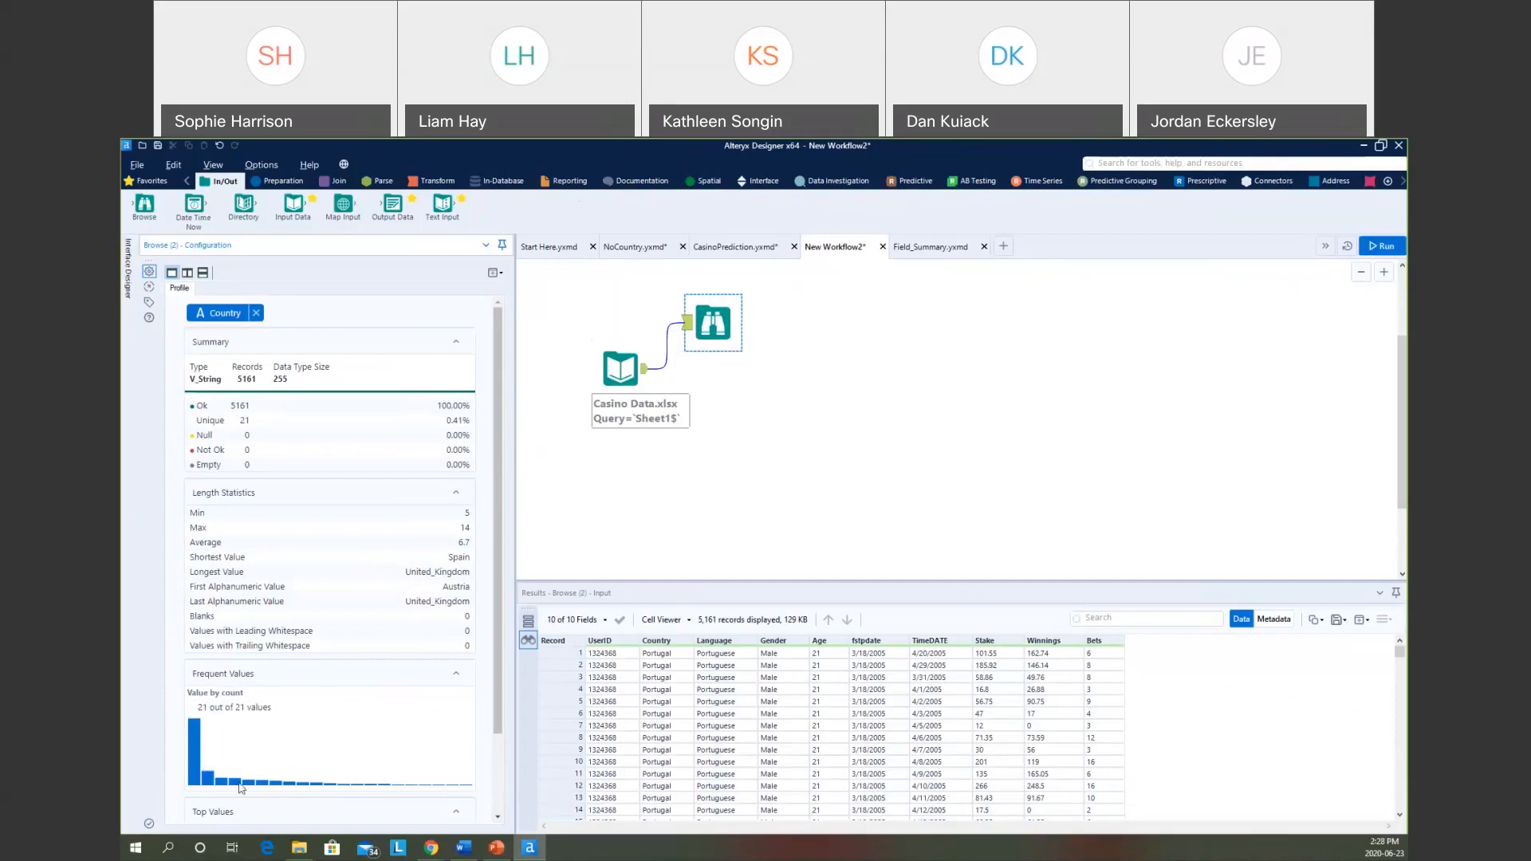
scroll(351, 759, down, 2)
scroll(367, 759, down, 1)
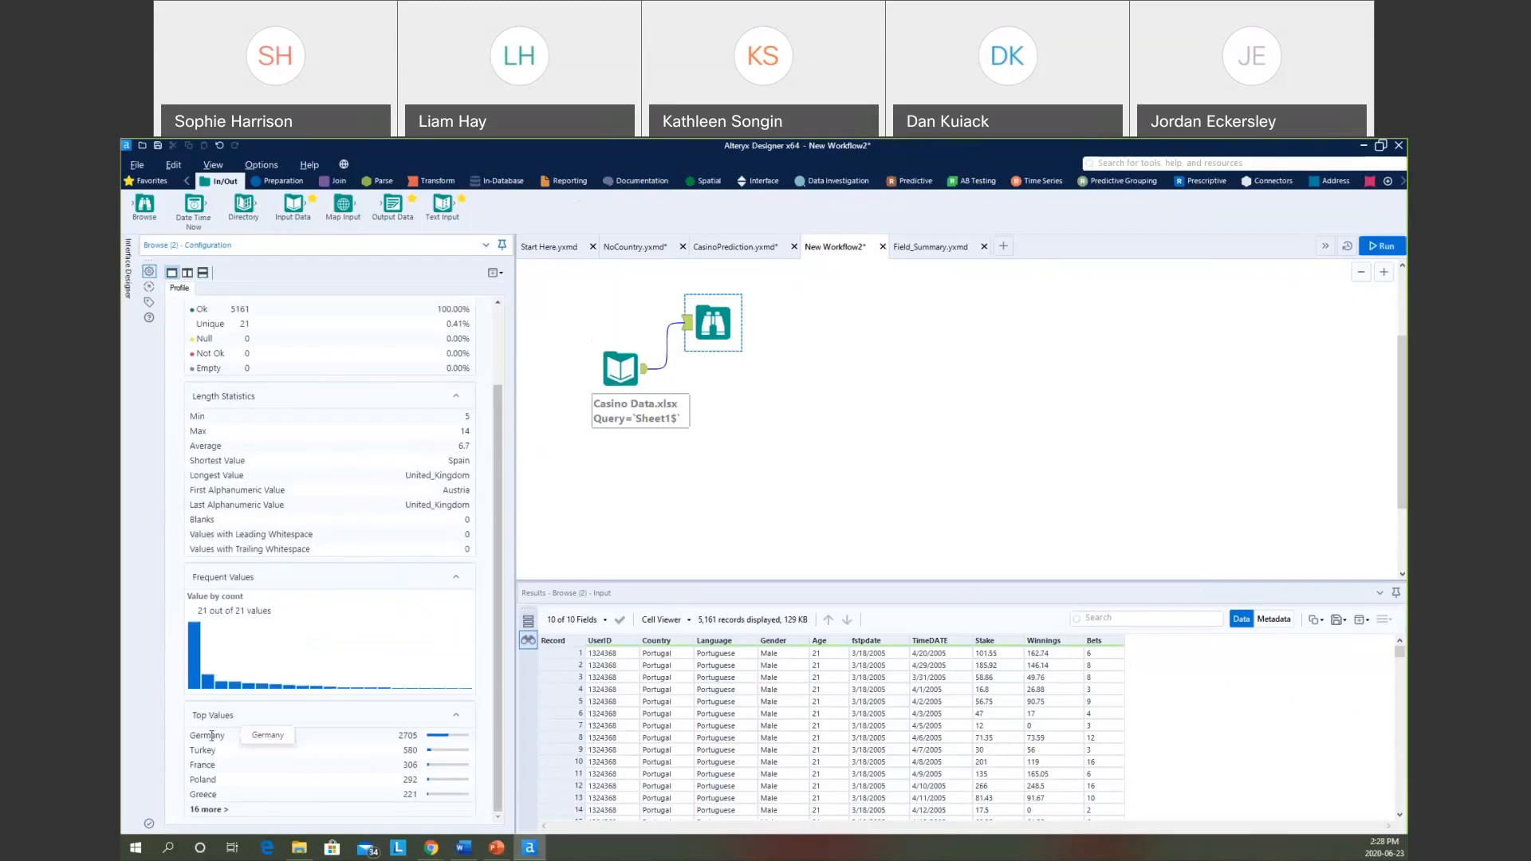
mouse_move(433, 741)
click(208, 810)
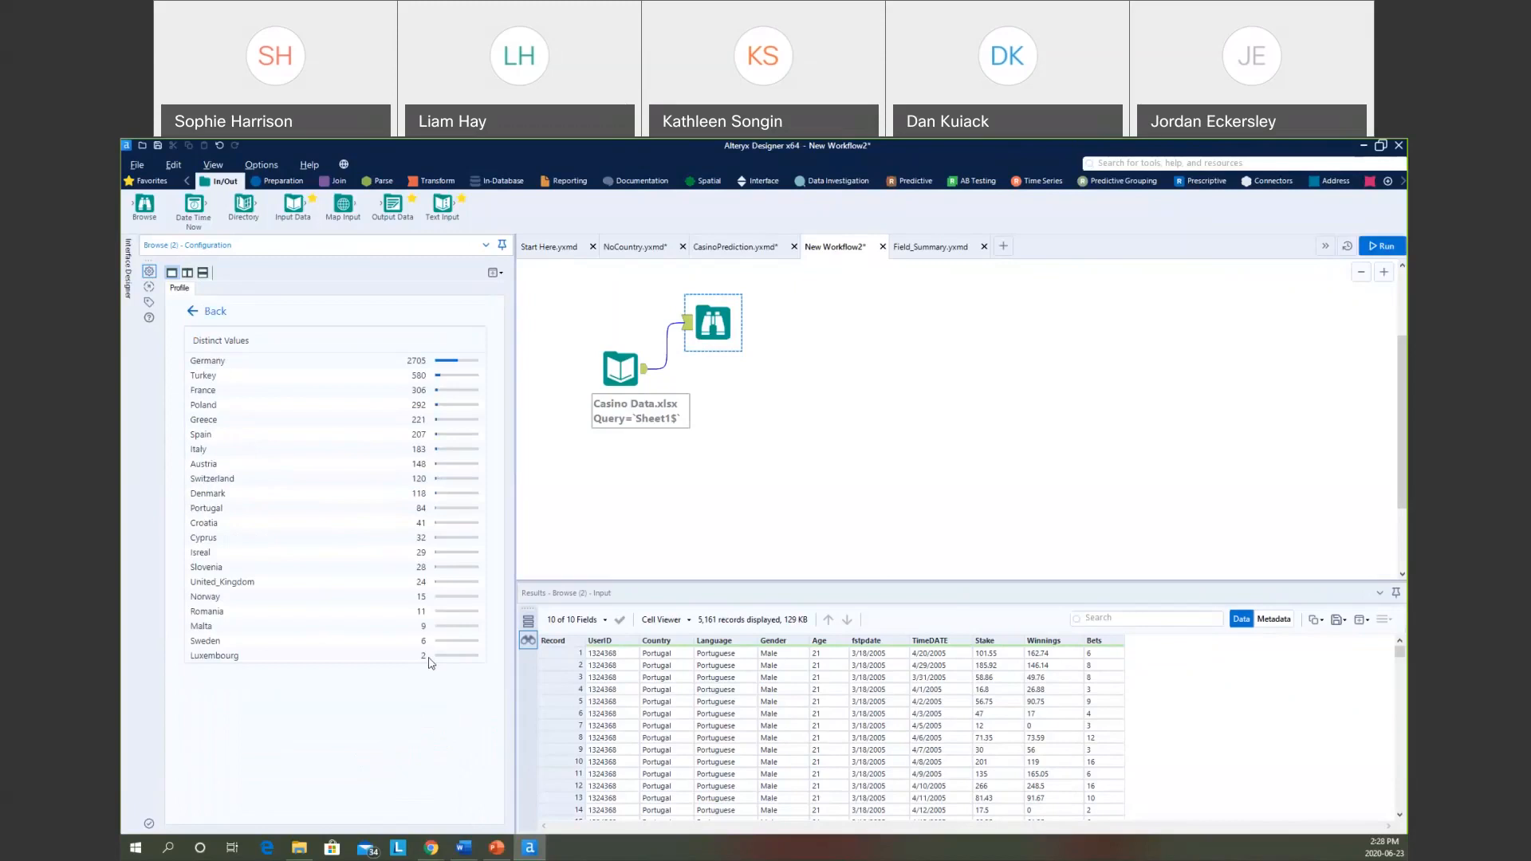
mouse_move(436, 642)
click(193, 319)
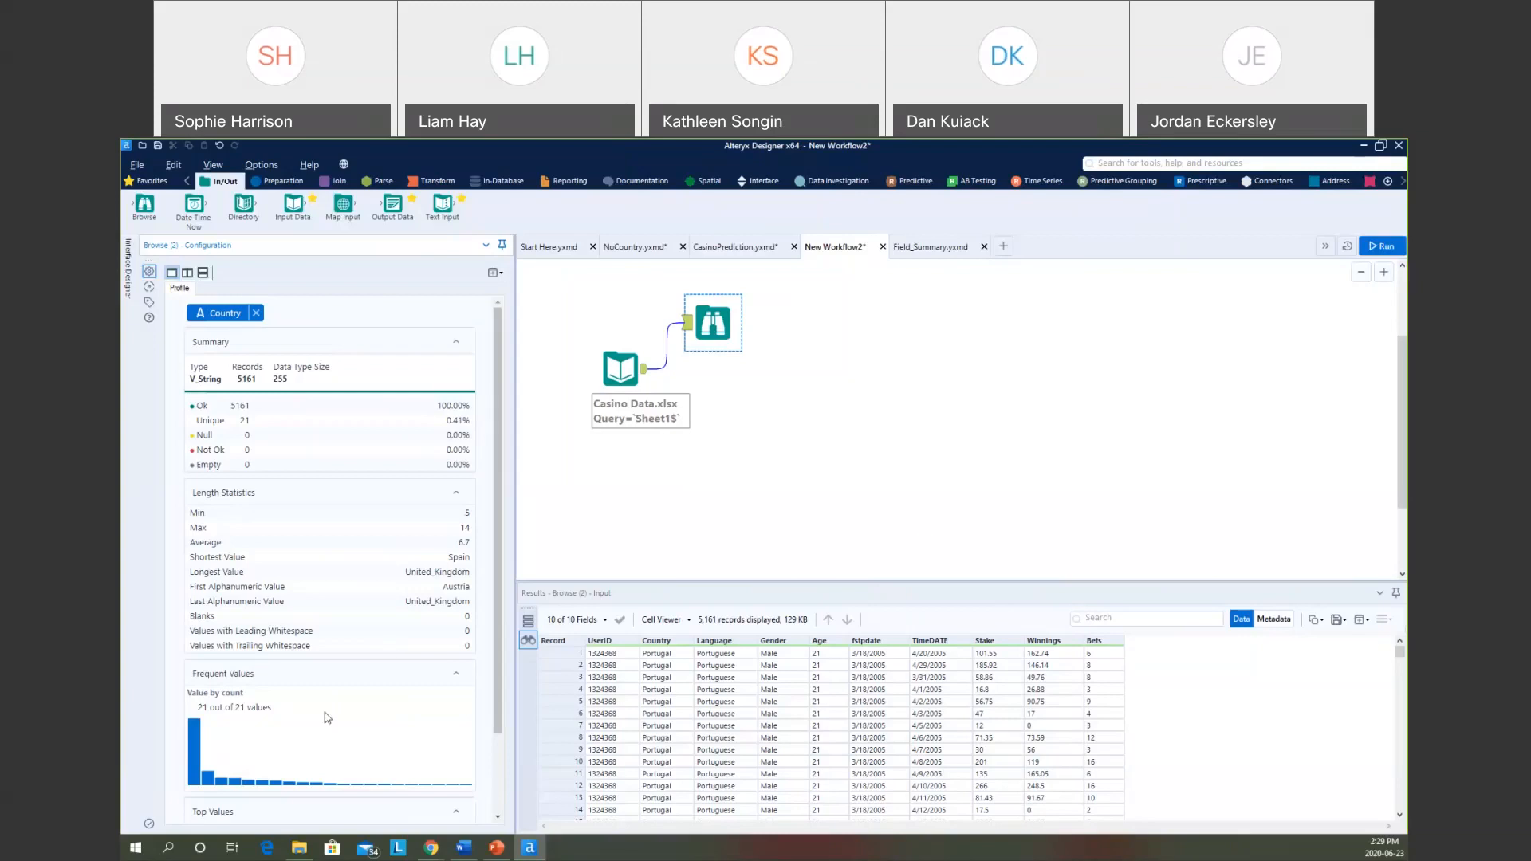
click(256, 313)
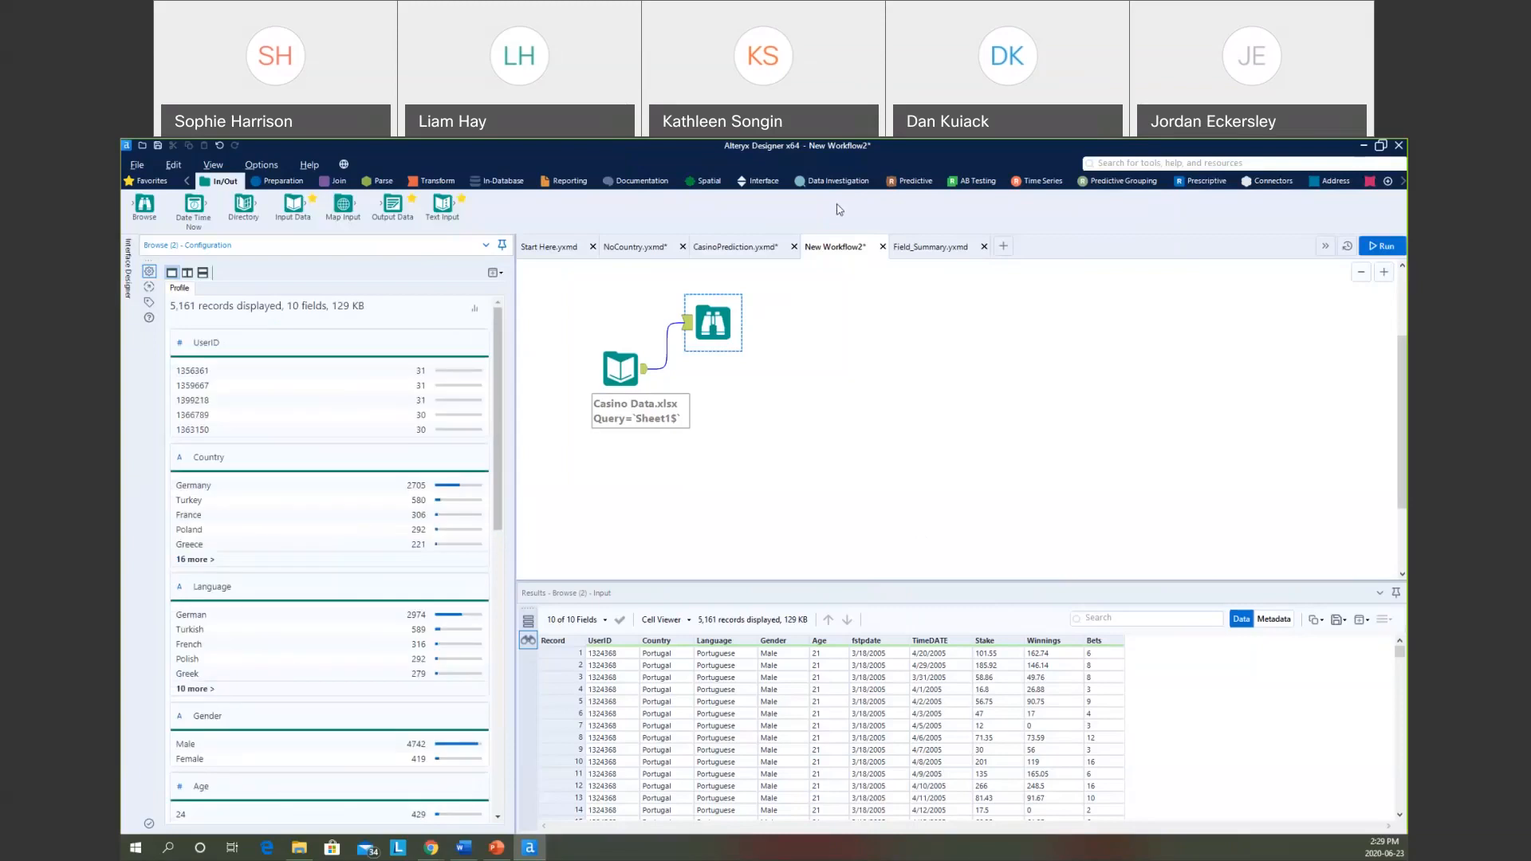
Add a Field Summary tool below the Casino Data input and connect the input's output to it.
click(841, 183)
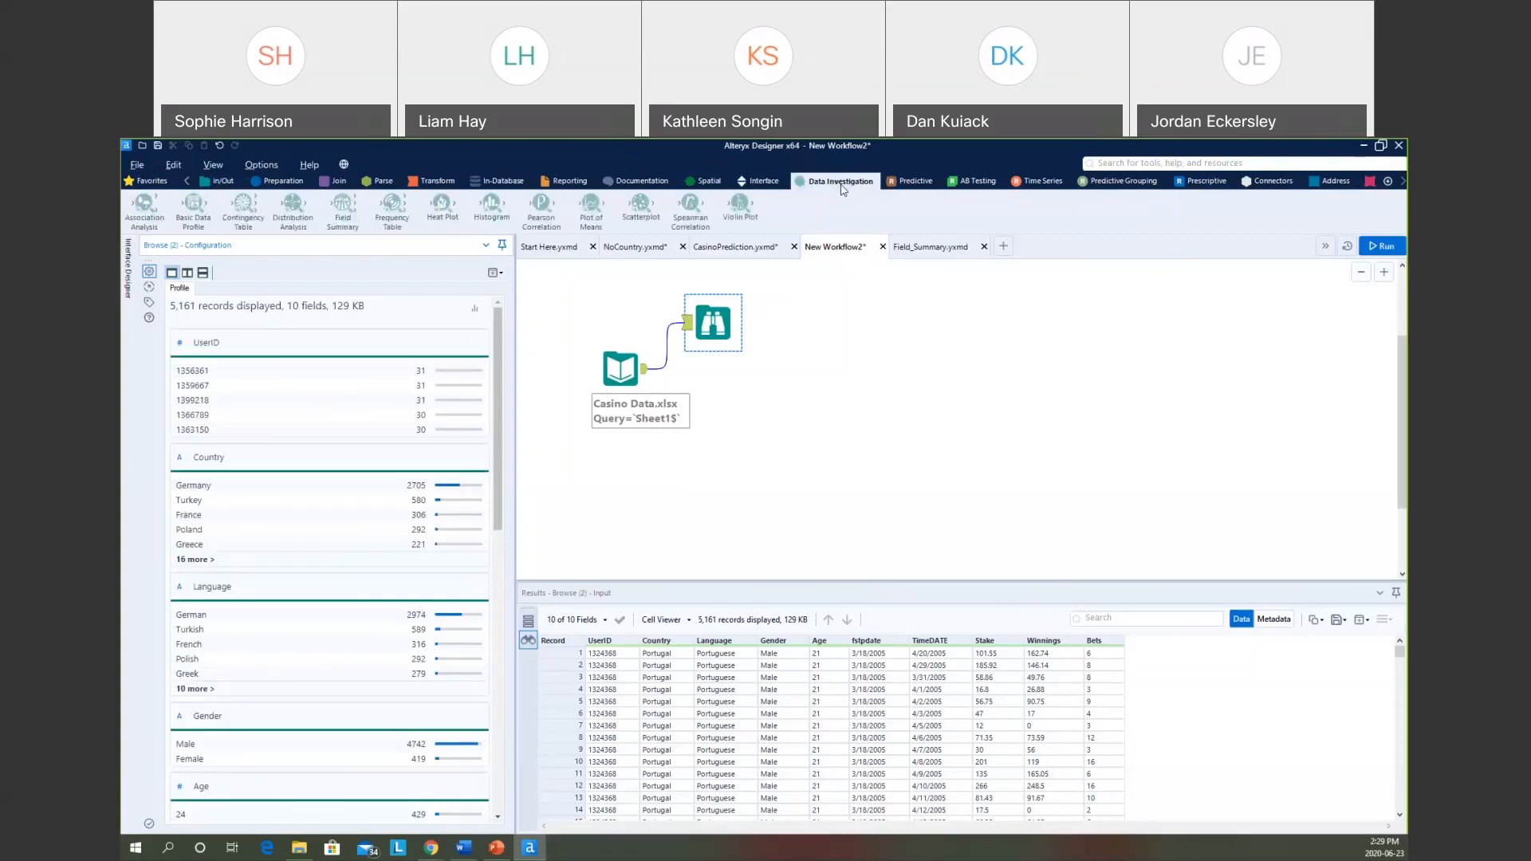
drag(352, 208, 642, 508)
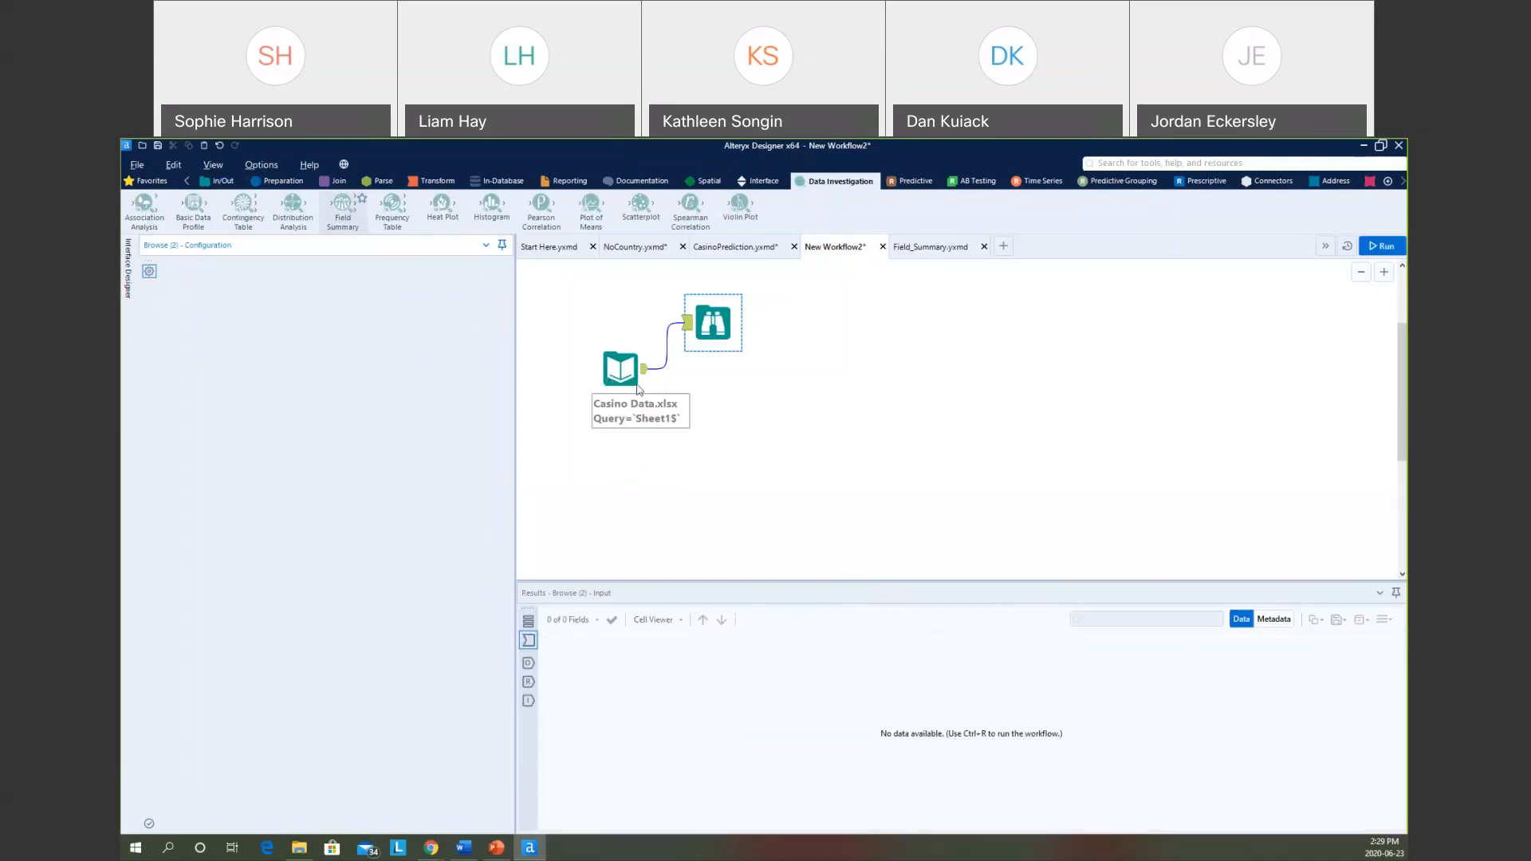
drag(646, 368, 631, 505)
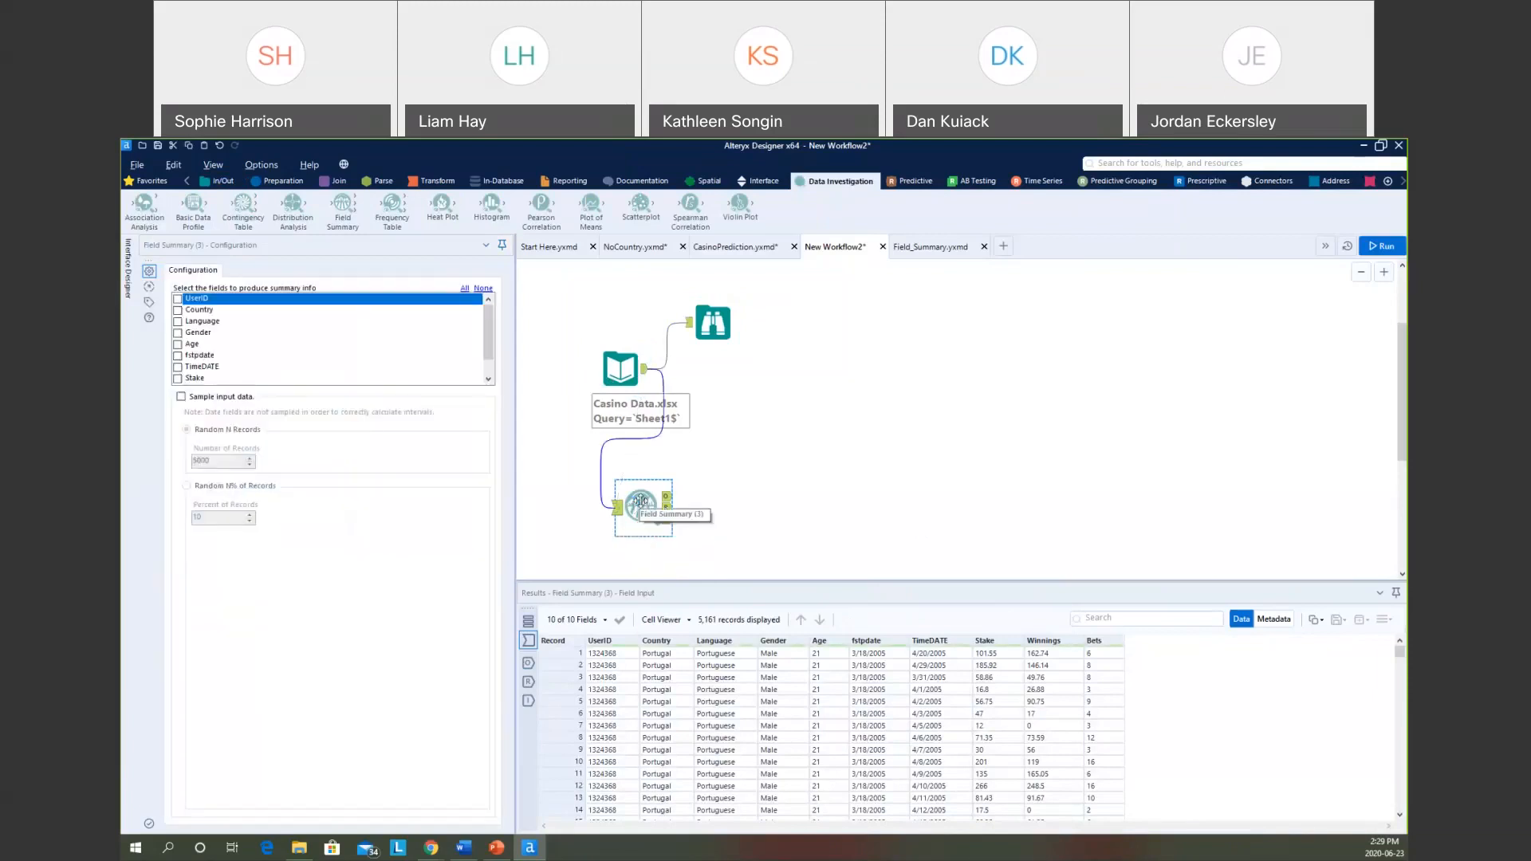
Attach a Browse tool to each of the three Field Summary outputs and run the workflow.
click(219, 181)
drag(243, 284, 710, 468)
drag(631, 408, 745, 528)
click(731, 484)
click(755, 516)
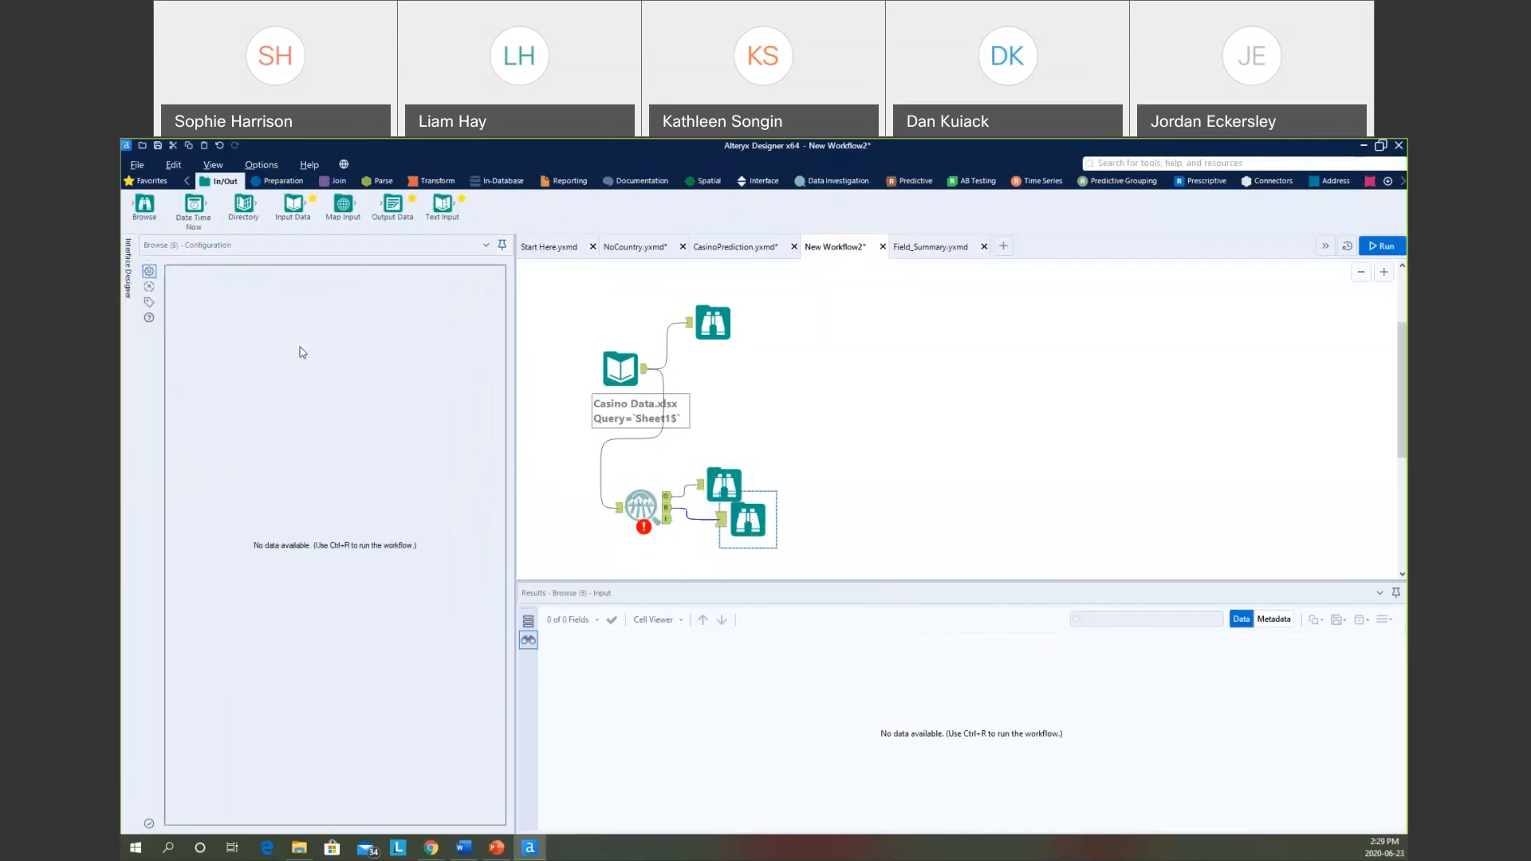
drag(145, 209, 717, 554)
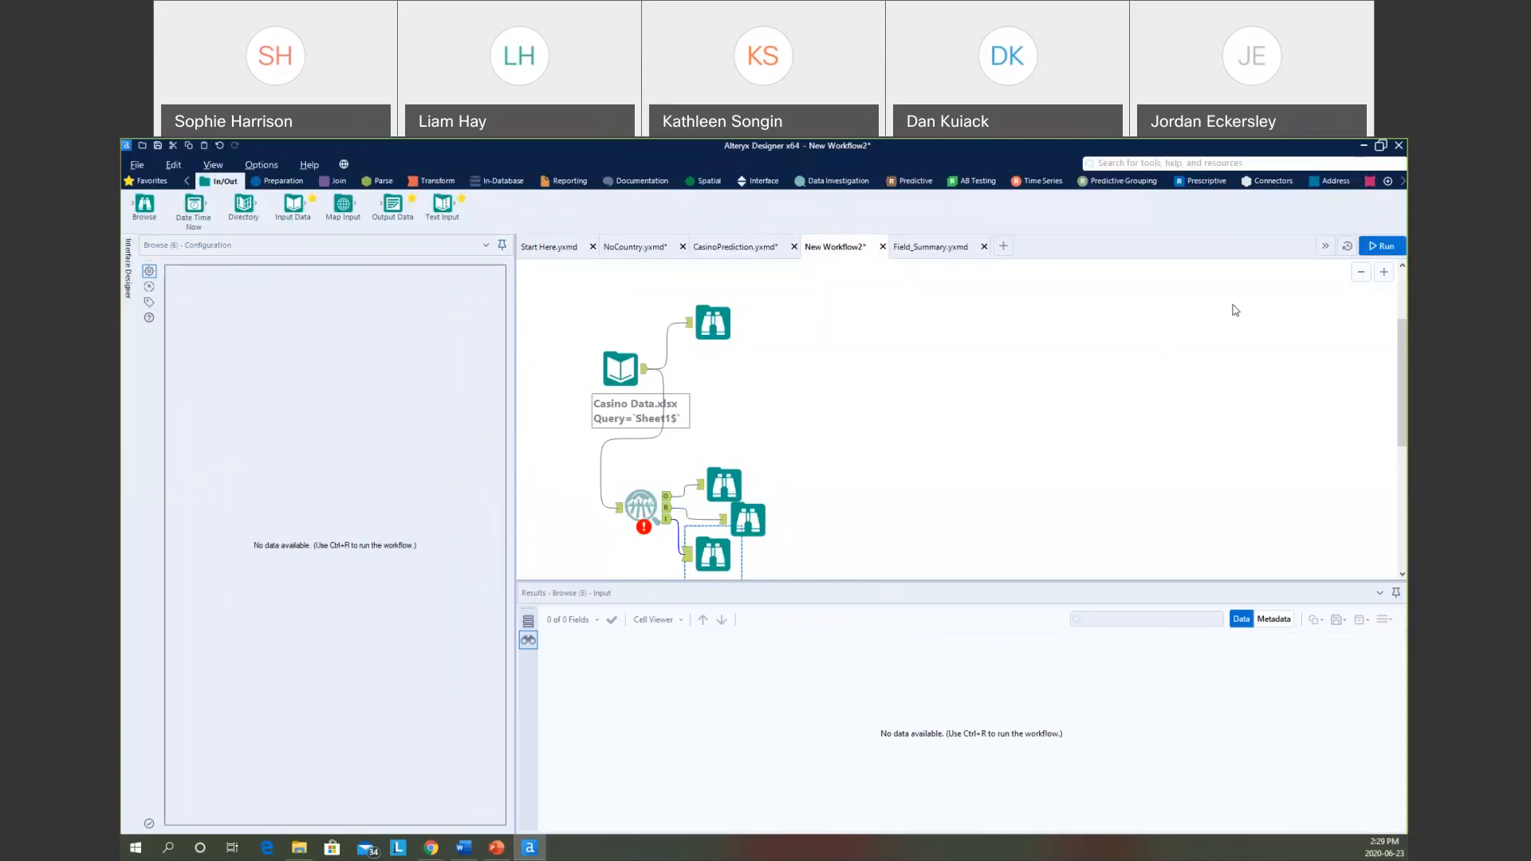
click(1383, 246)
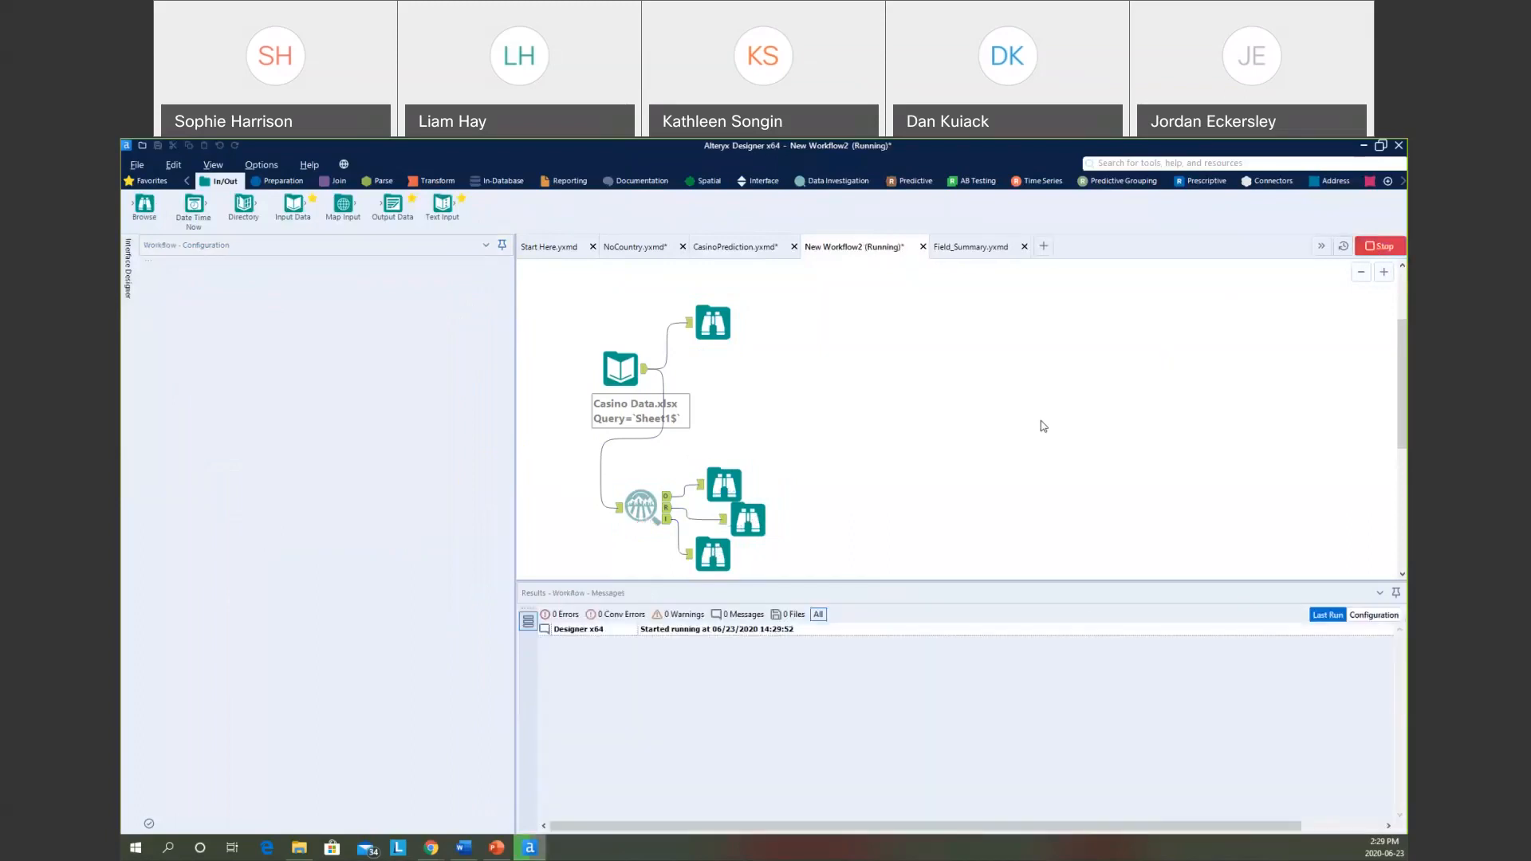
Include all fields except UserID in the Field Summary and run the workflow again.
click(639, 504)
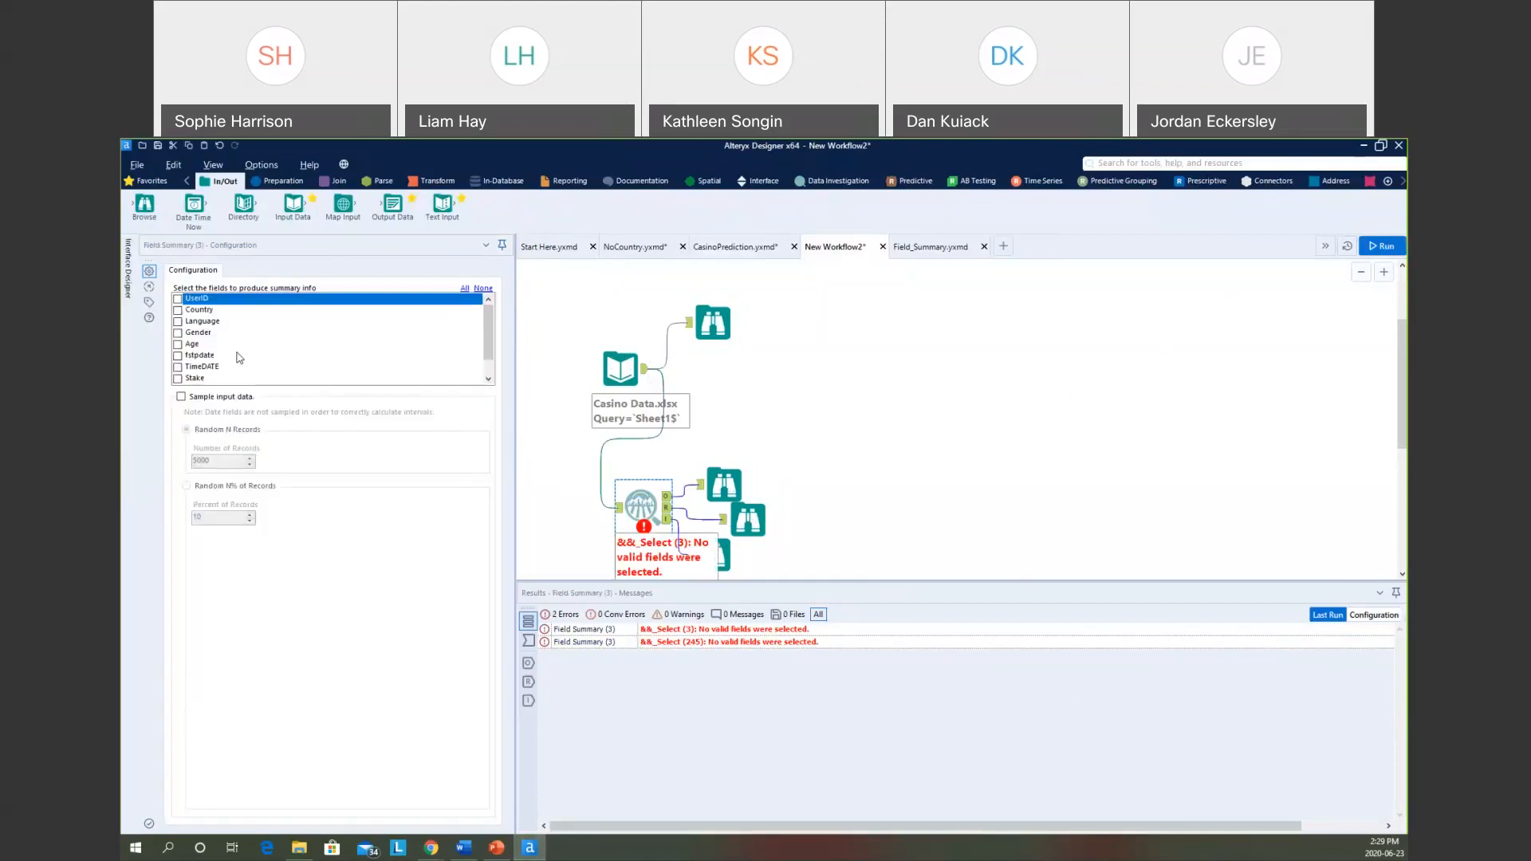
click(462, 290)
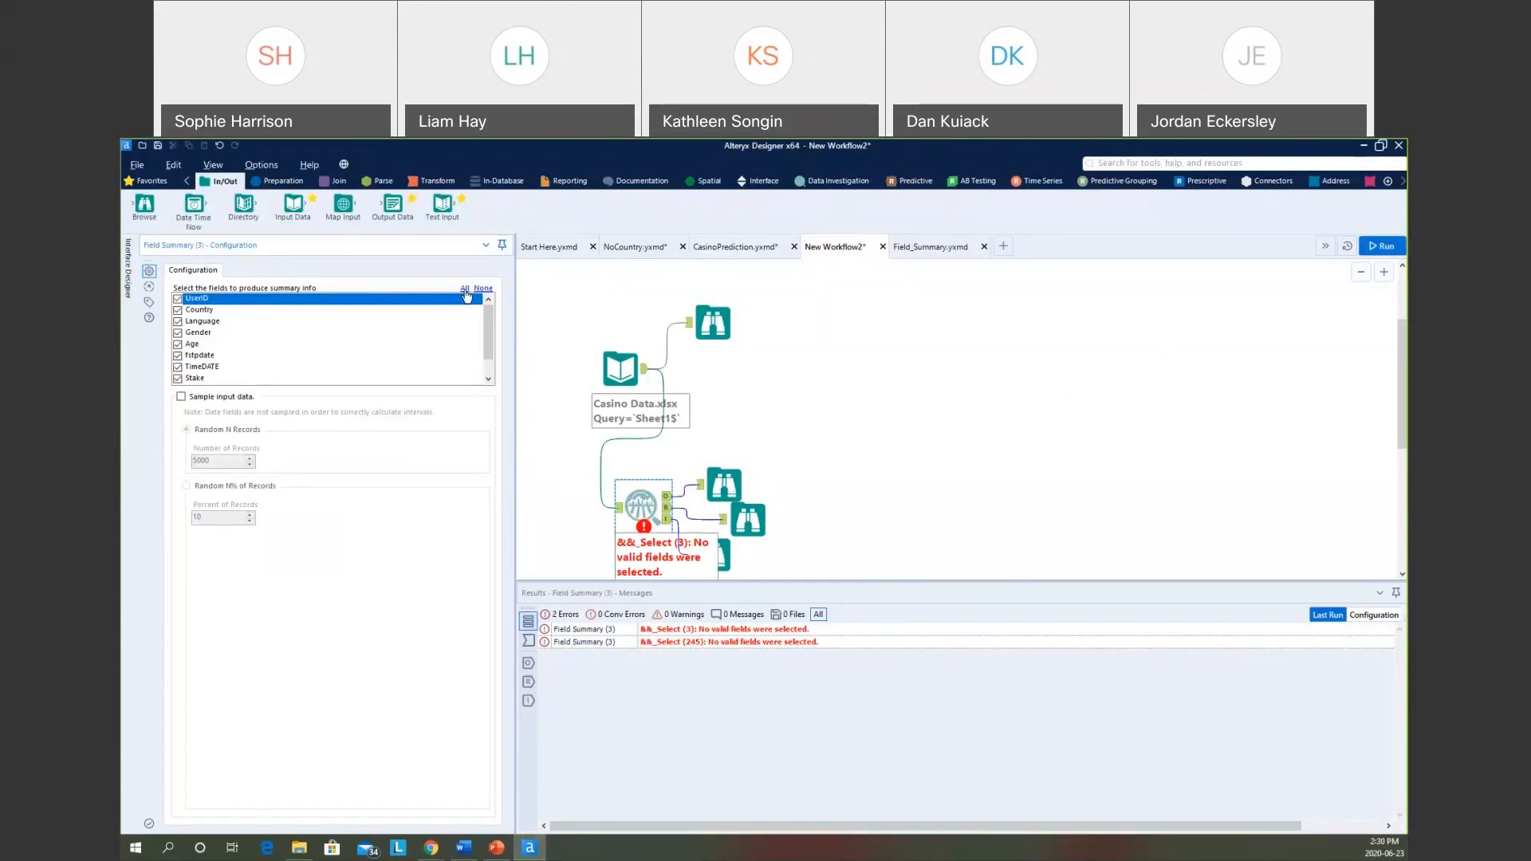
click(177, 299)
scroll(326, 363, down, 1)
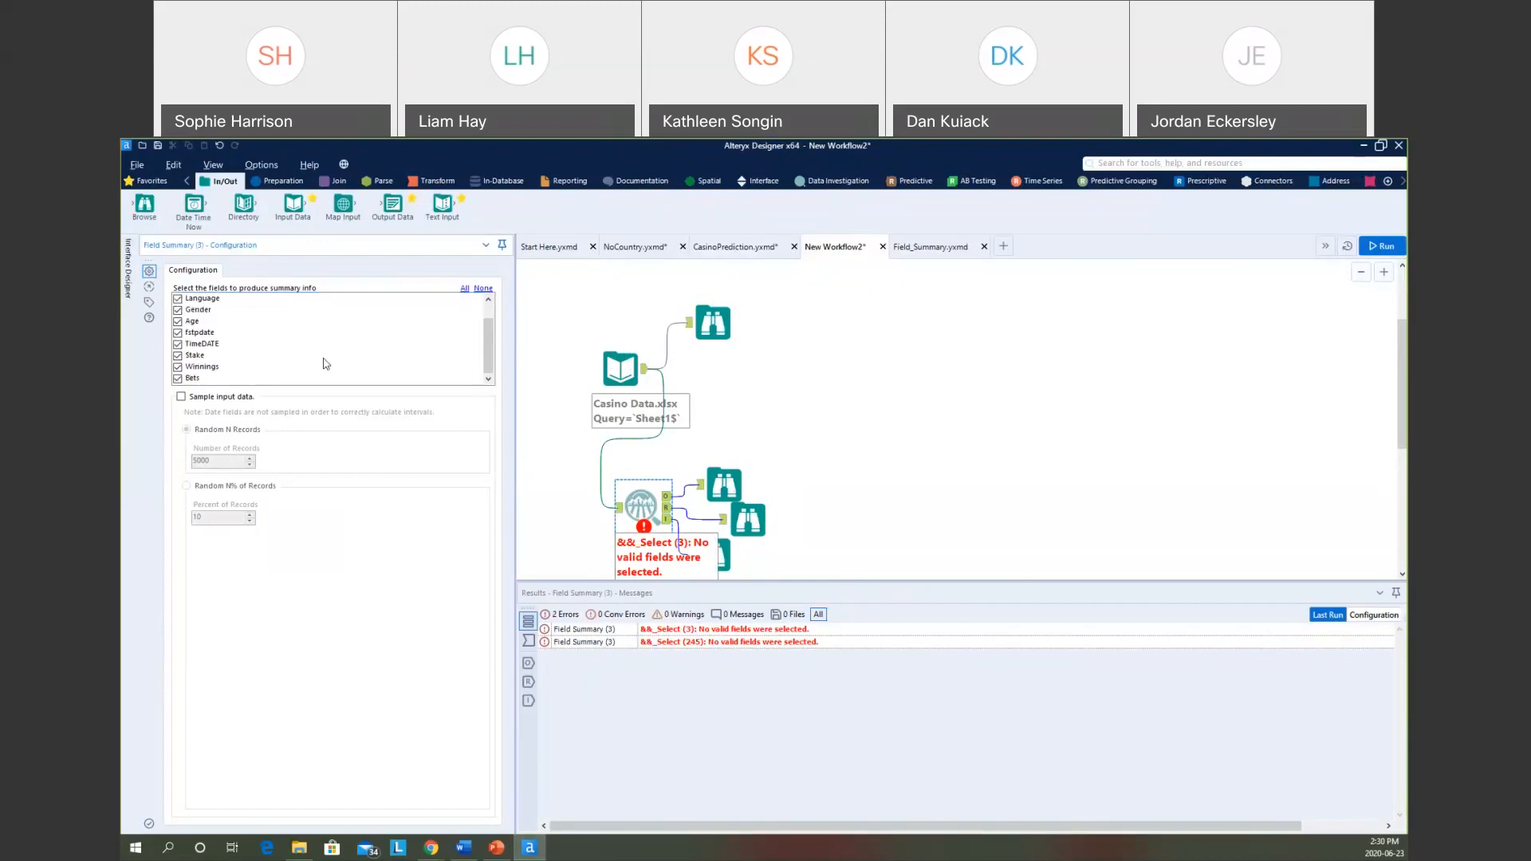
click(1381, 247)
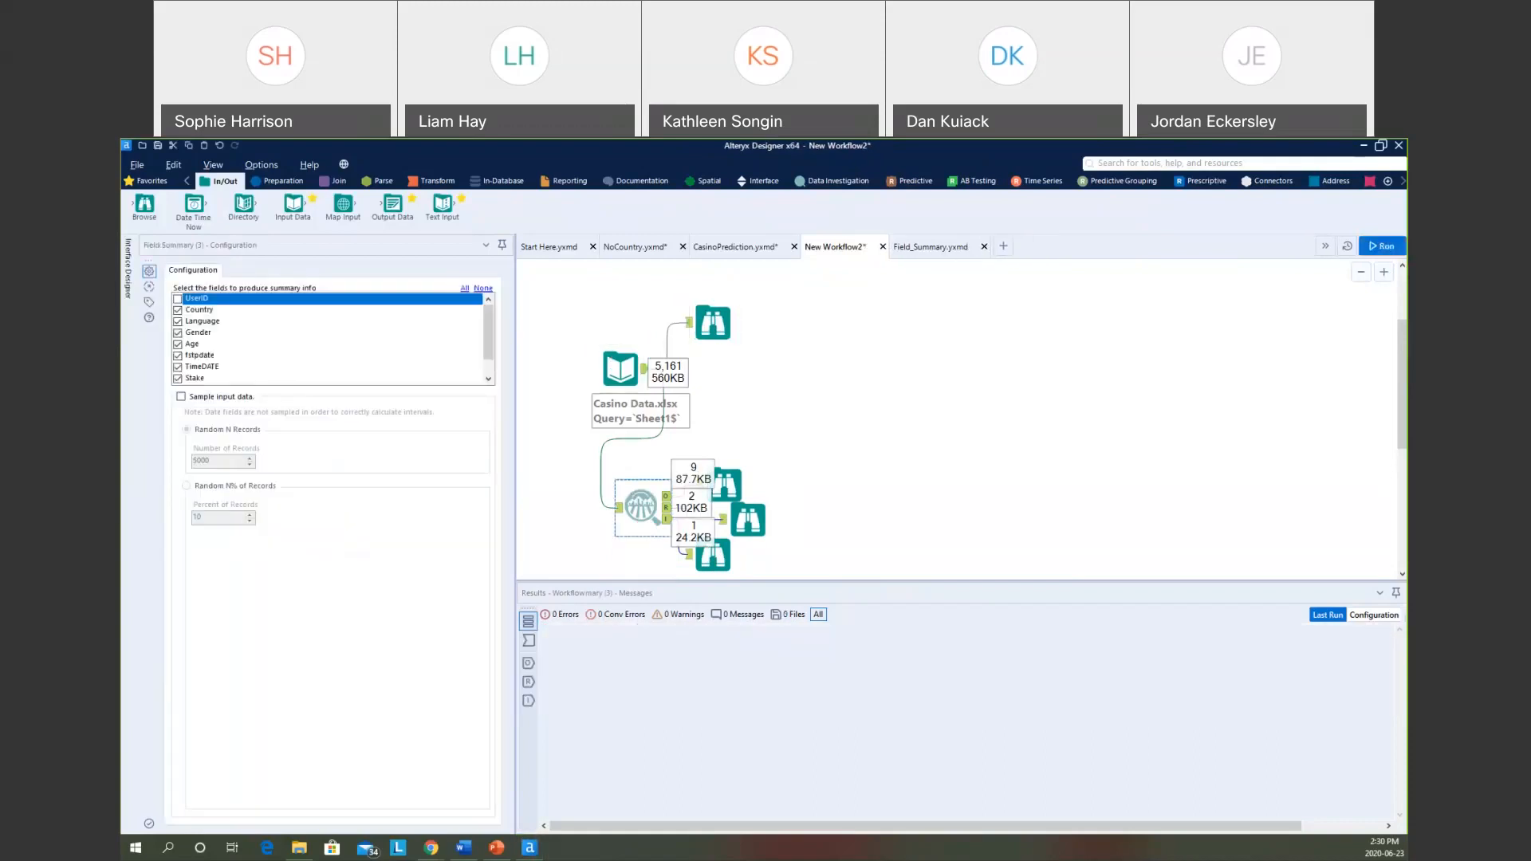
Examine the Field Summary's per-field statistics and metadata, and open the report output with the numeric field plots.
click(725, 484)
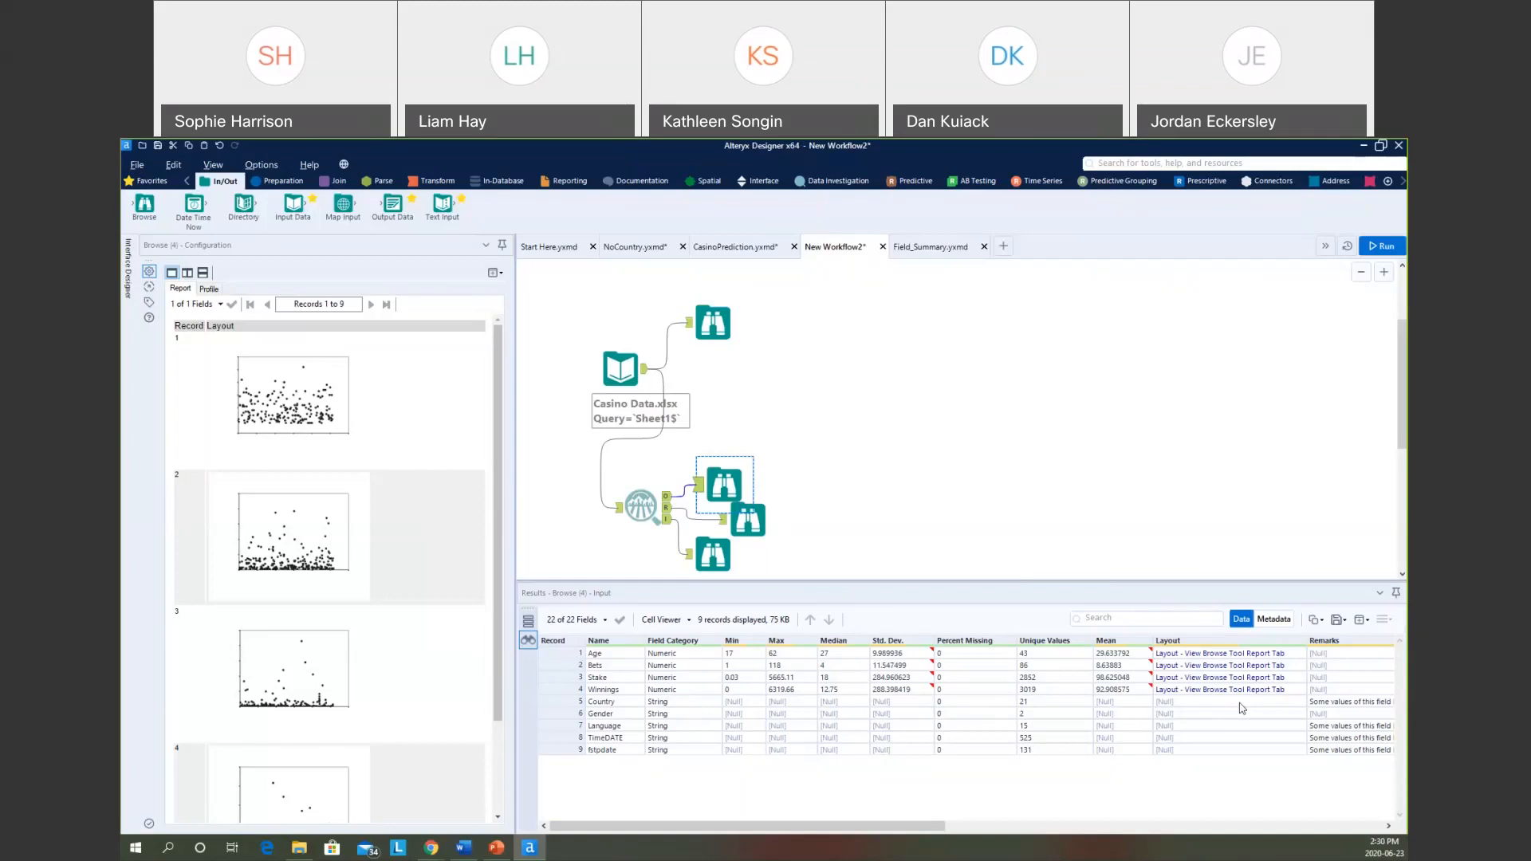
click(1273, 620)
click(1246, 620)
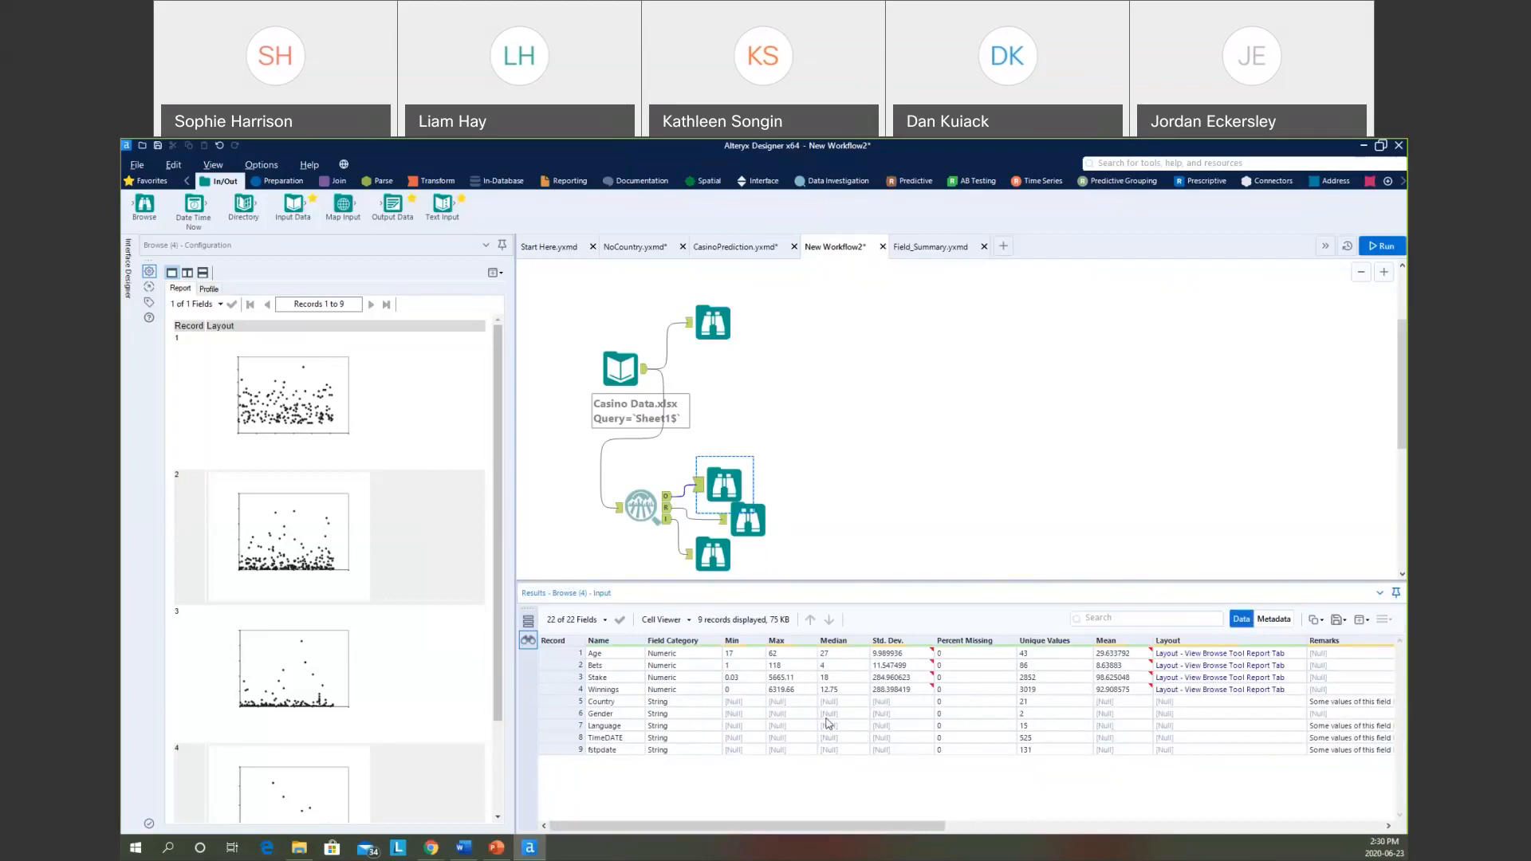
click(748, 521)
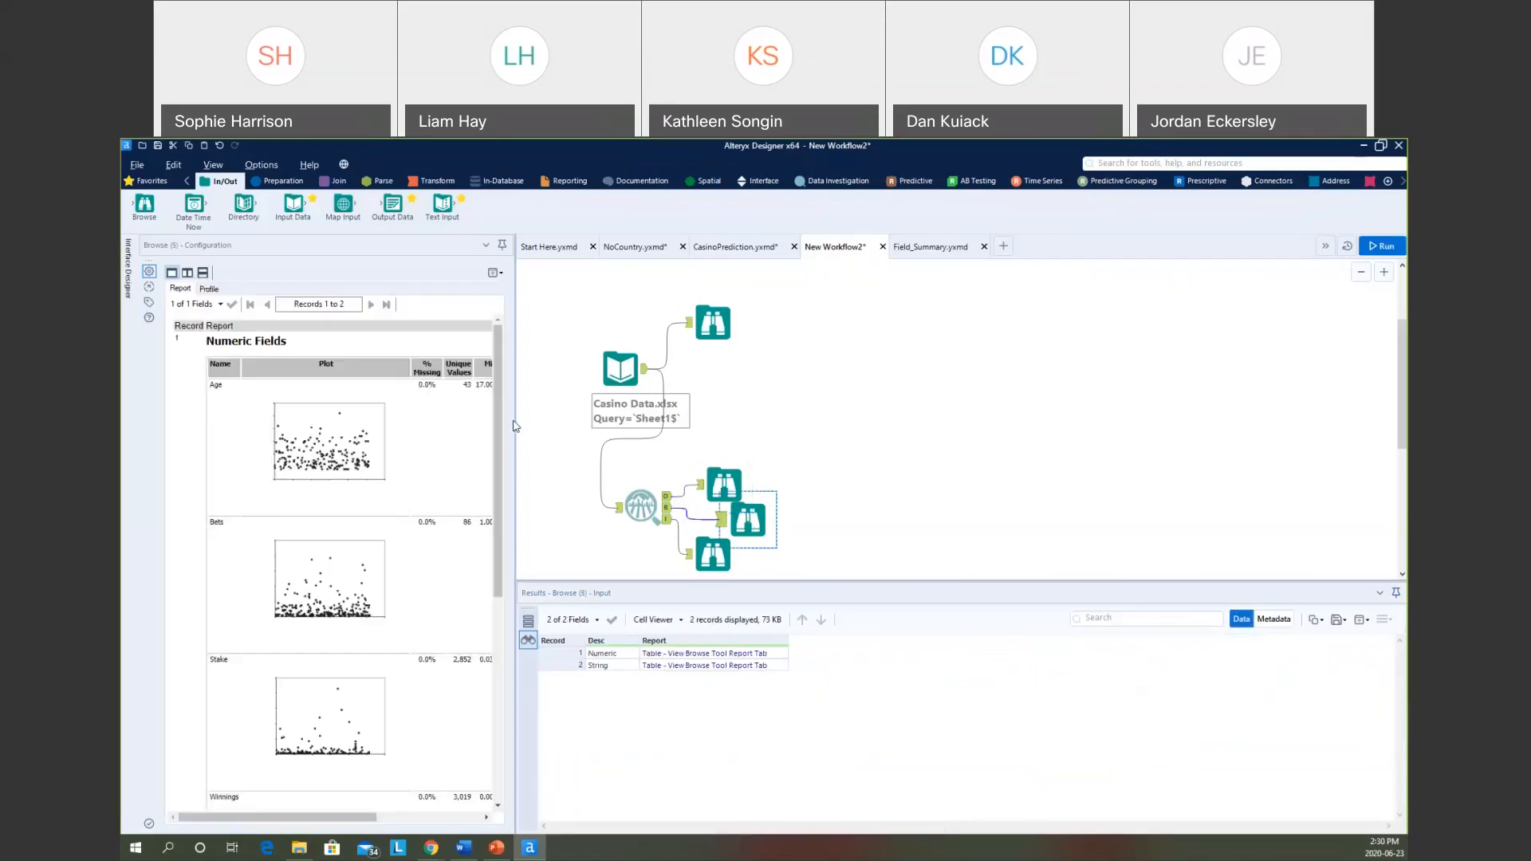
Examine the full Field Summary report, covering the numeric field plots and statistics and the string field table.
drag(514, 426, 751, 433)
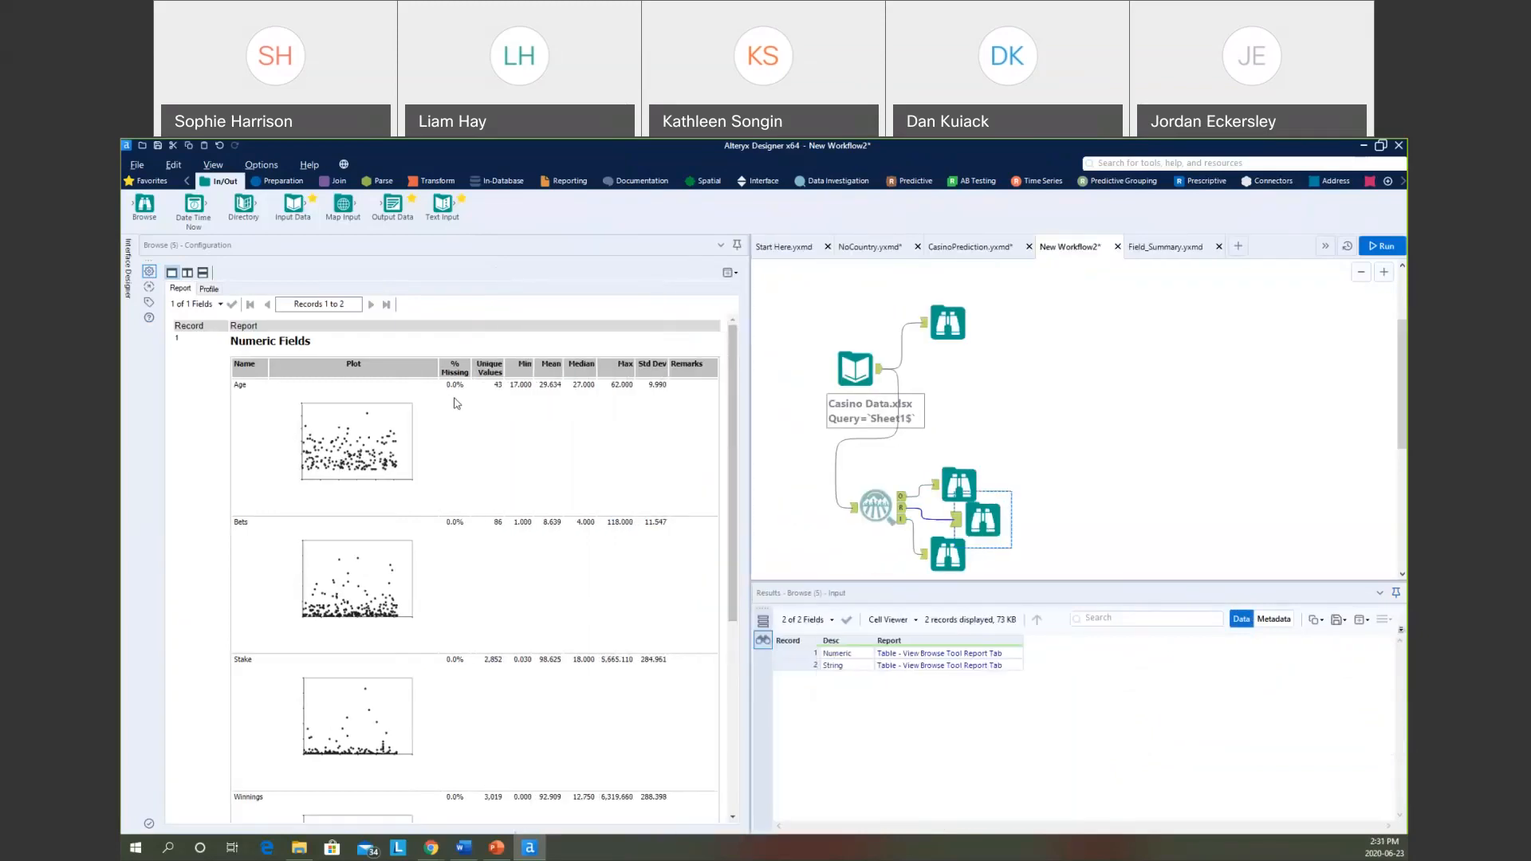
scroll(490, 586, down, 6)
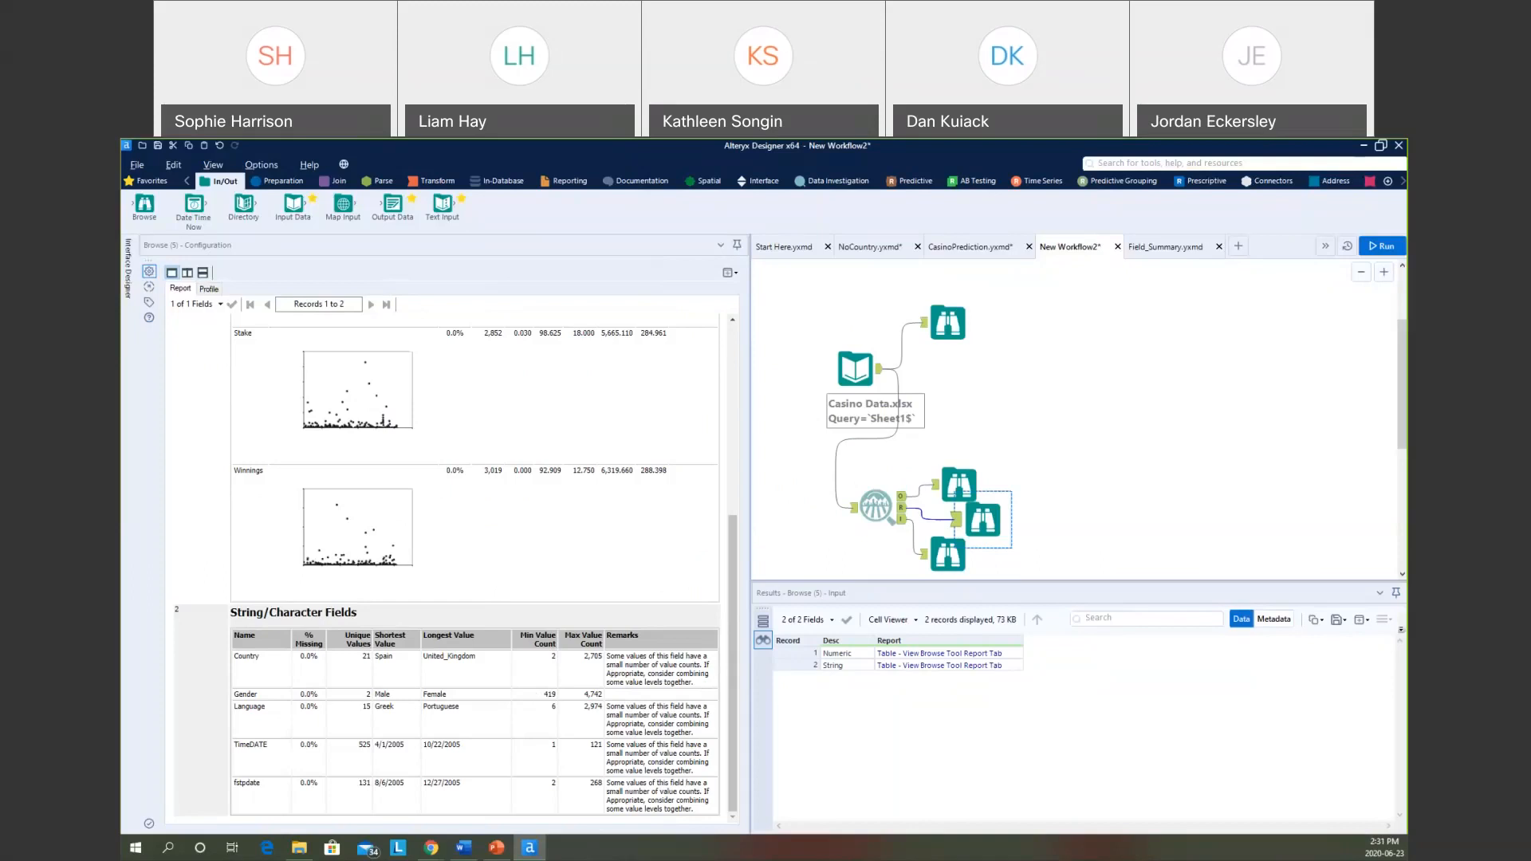
drag(750, 364, 617, 371)
Add a Summarize tool beside the Casino Data input and connect it to the input's output.
click(748, 373)
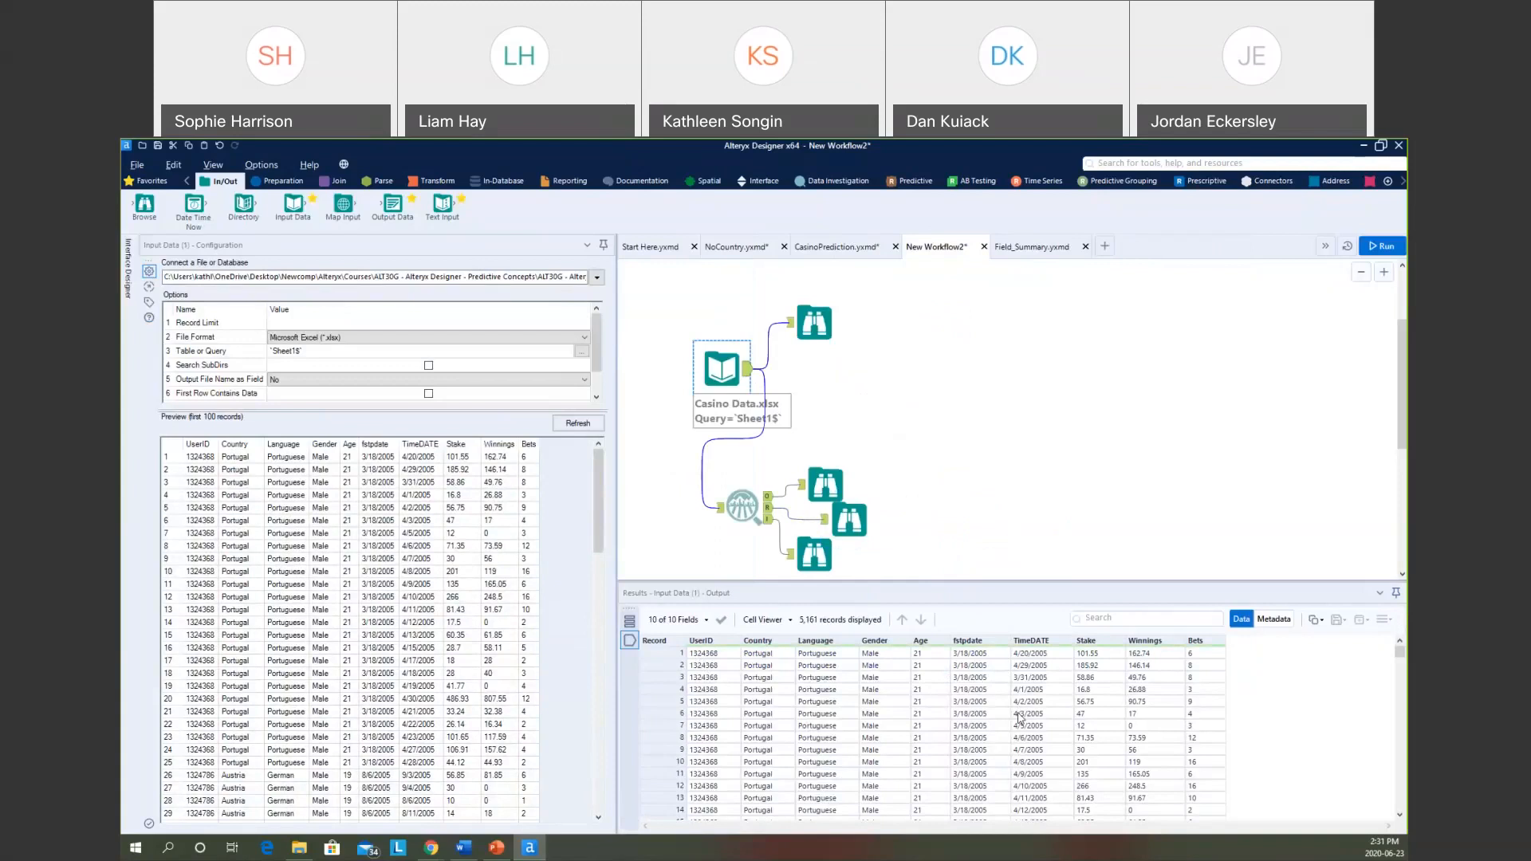
click(425, 181)
drag(343, 206, 859, 396)
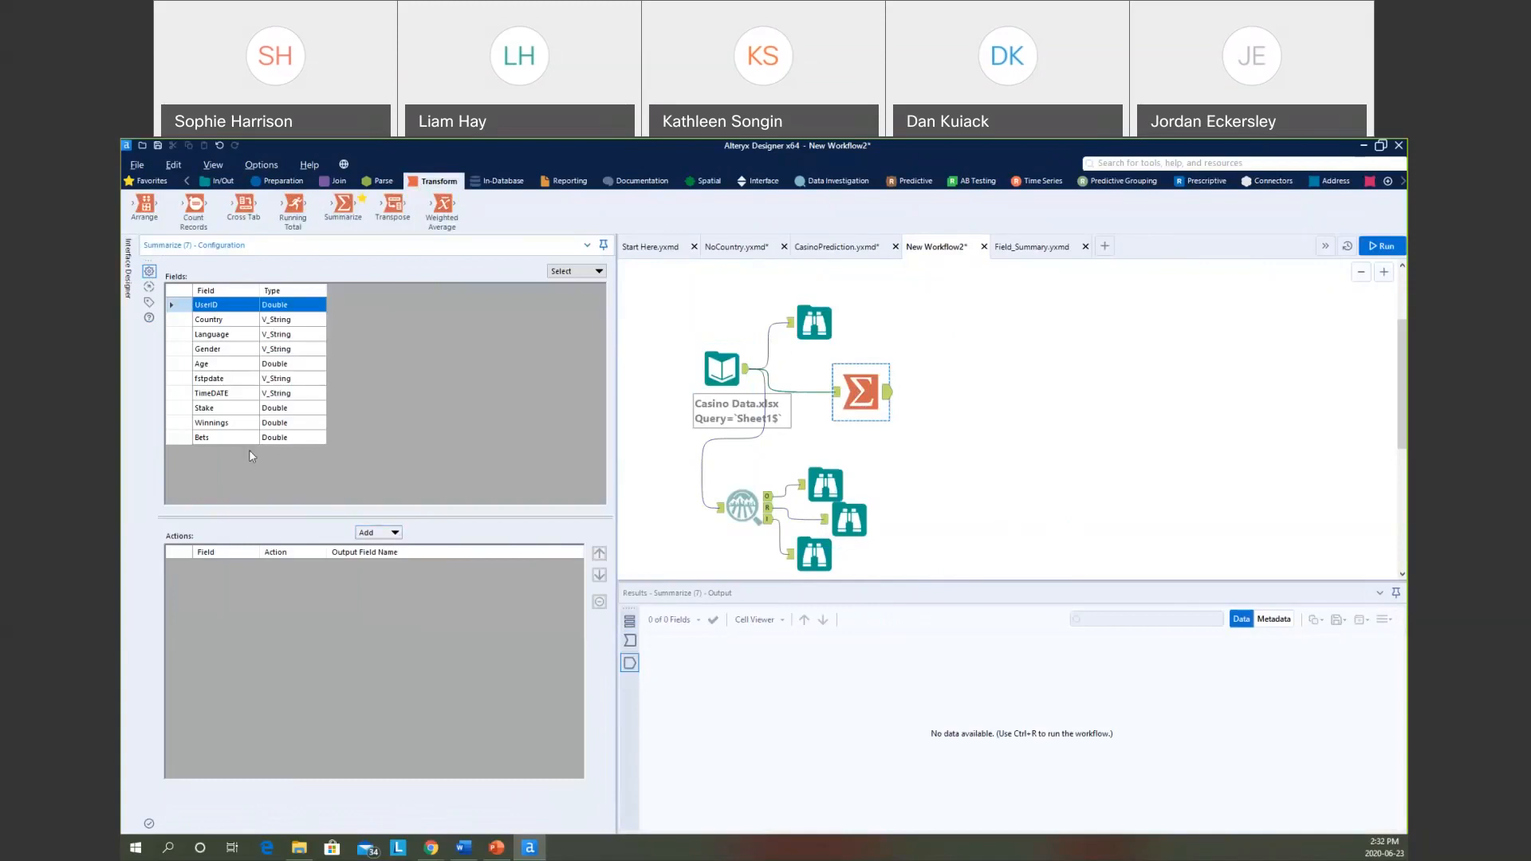
Group the Summarize tool by the UserID, Country, Language, Gender and Age fields.
ctrl+click(231, 323)
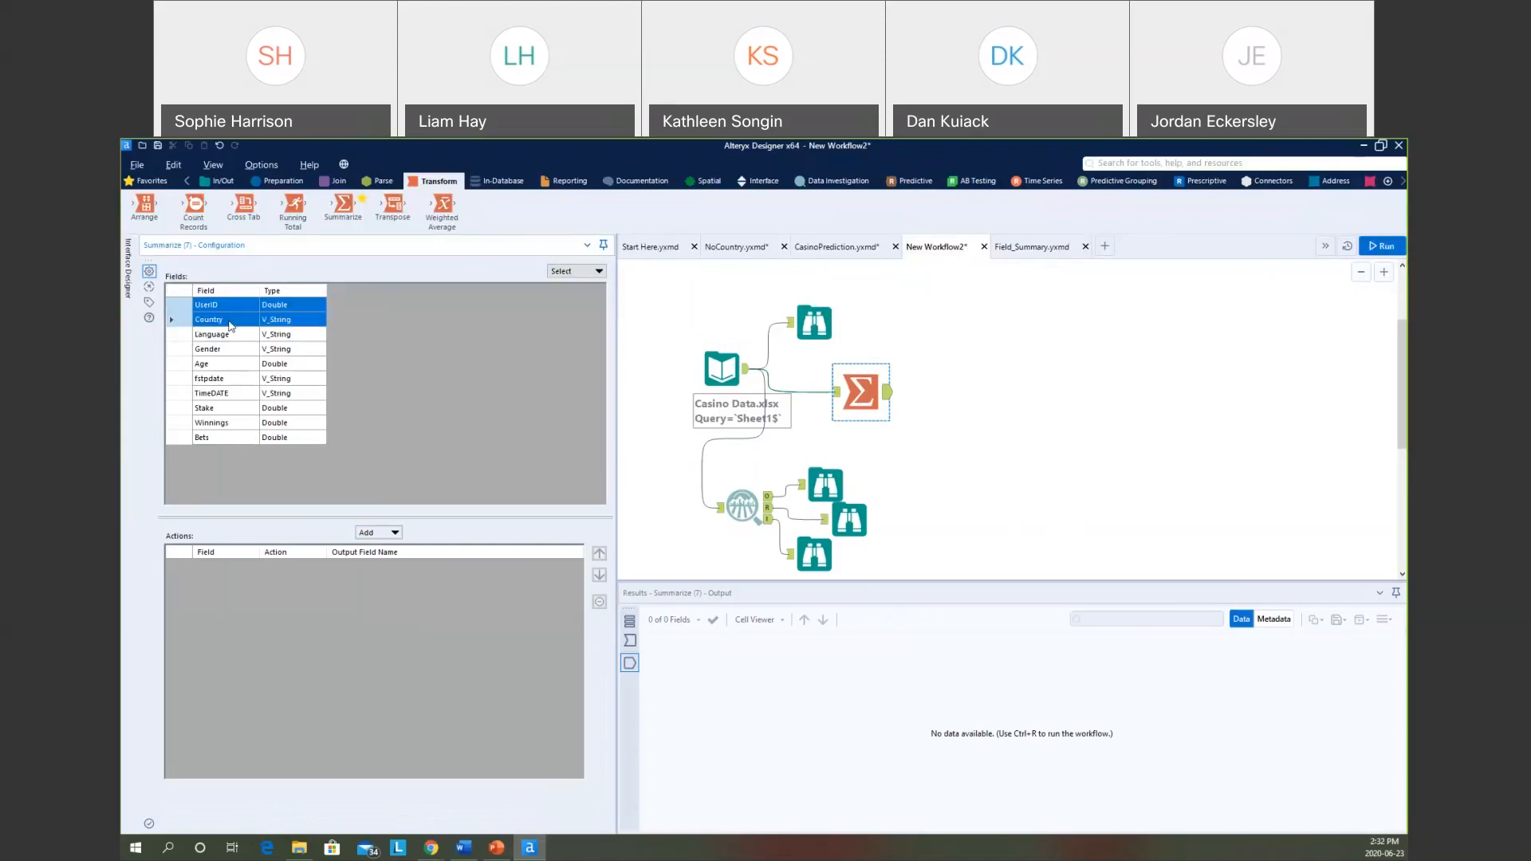
ctrl+click(231, 335)
ctrl+click(232, 351)
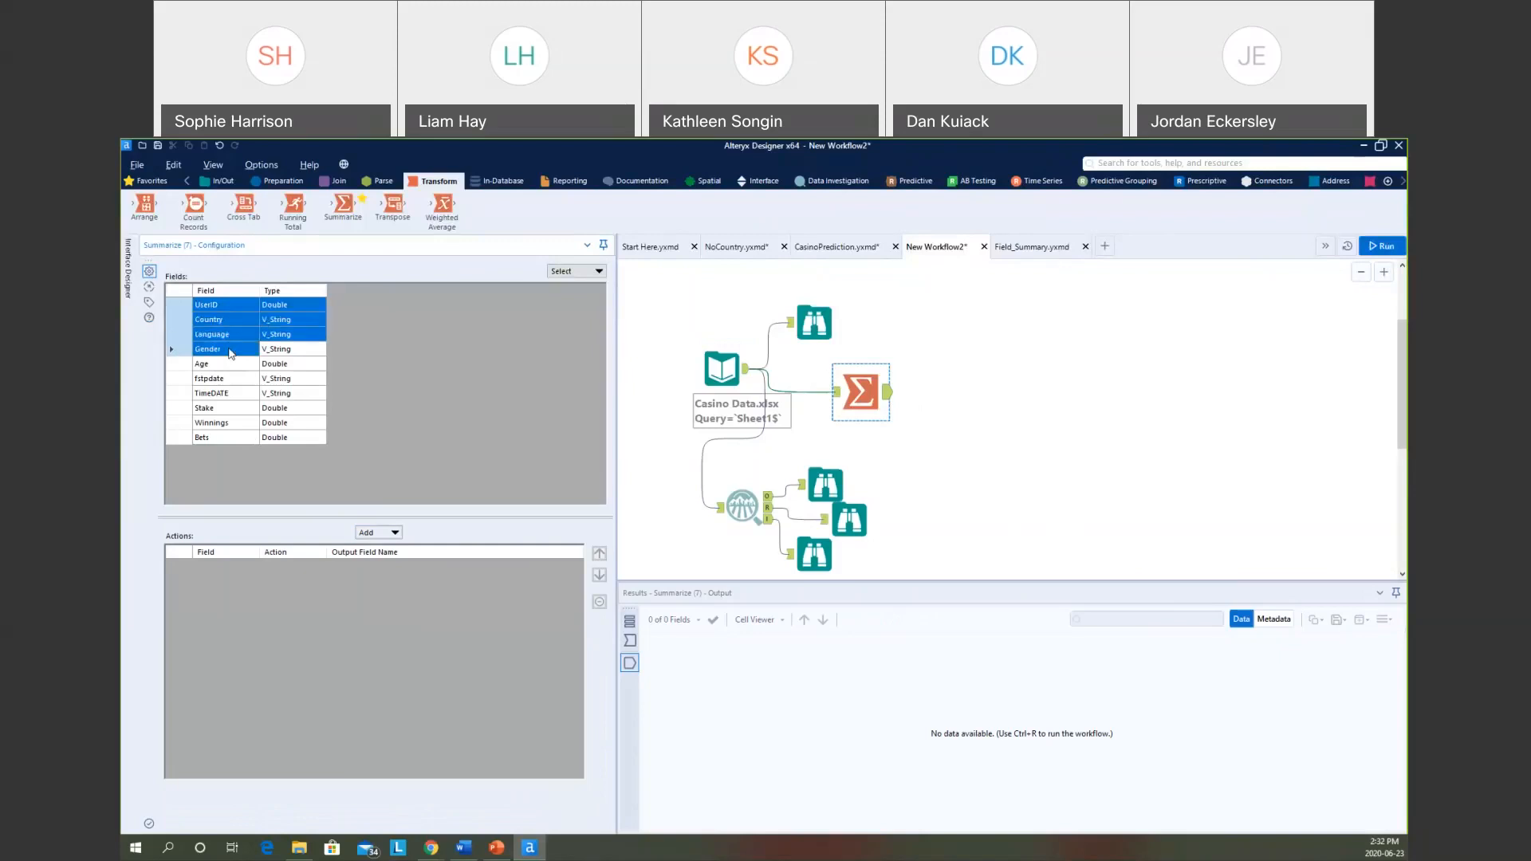
ctrl+click(226, 366)
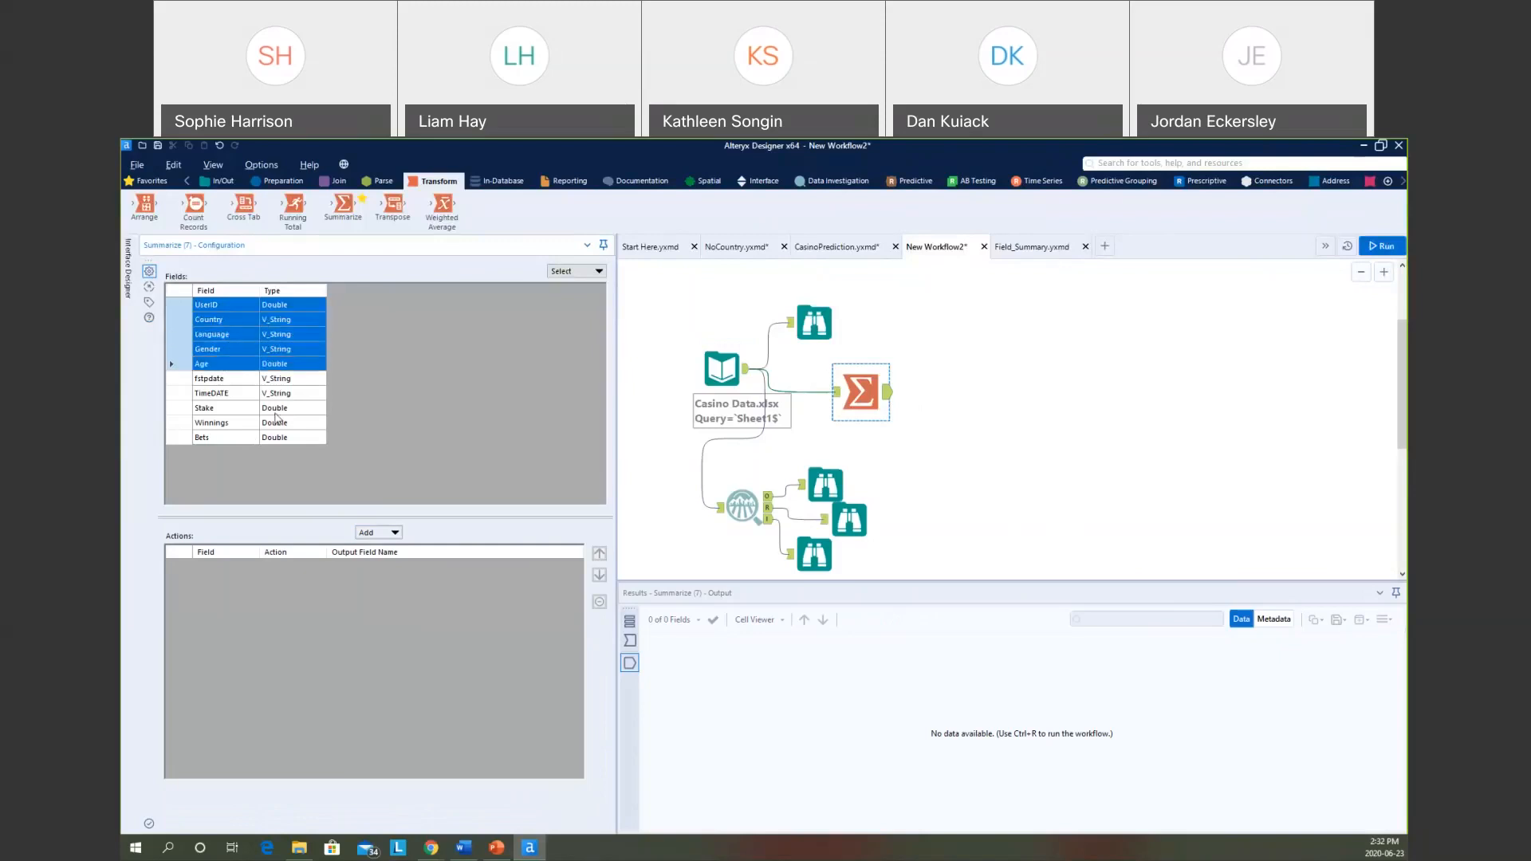
click(377, 532)
click(399, 549)
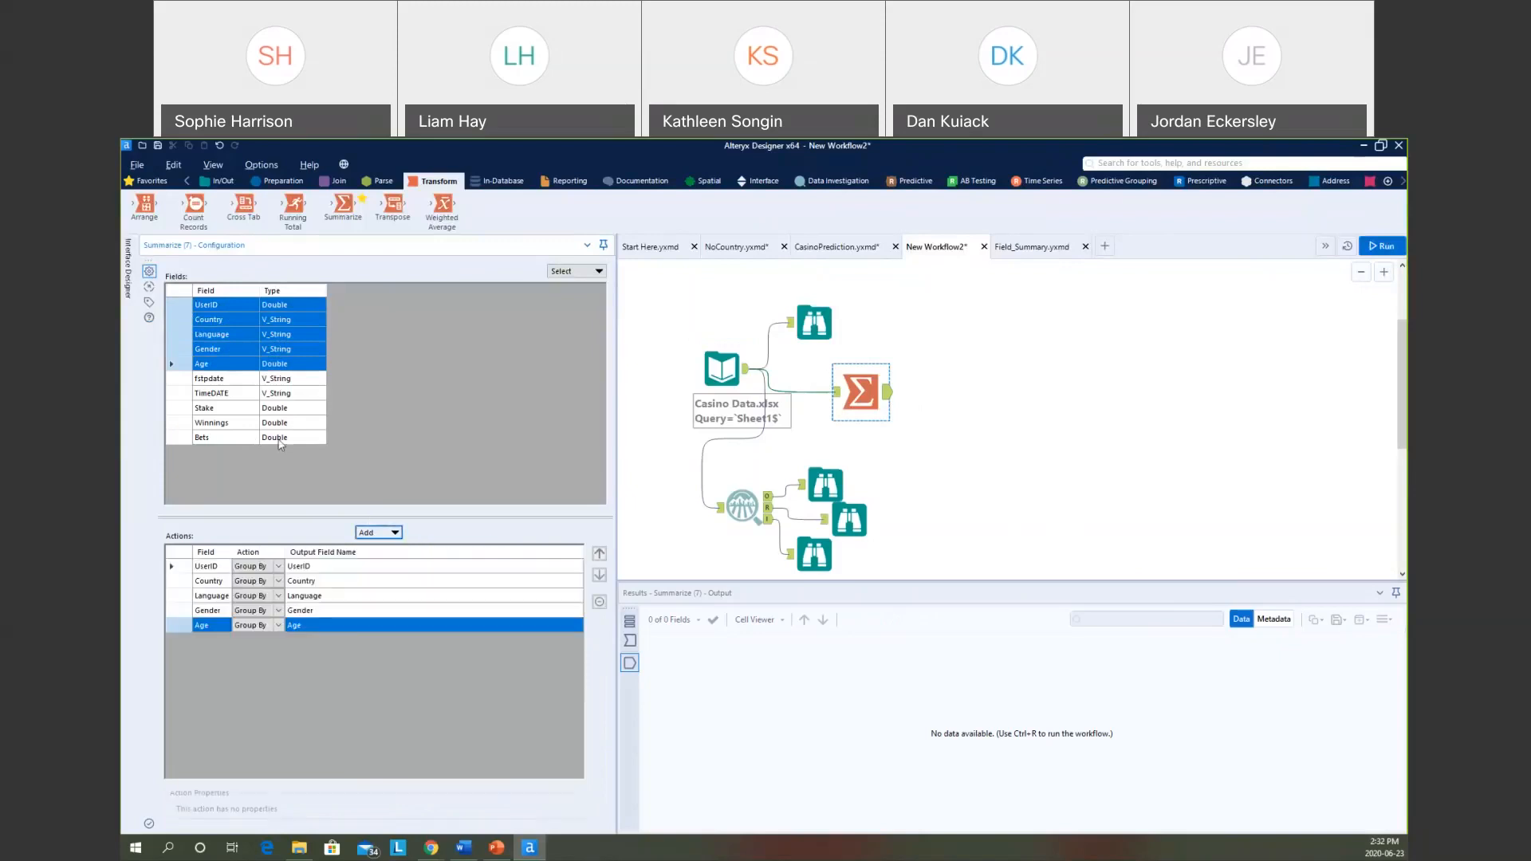
Add Average actions for the Stake, Winnings and Bets fields in the Summarize tool and run the workflow.
click(219, 408)
ctrl+click(220, 423)
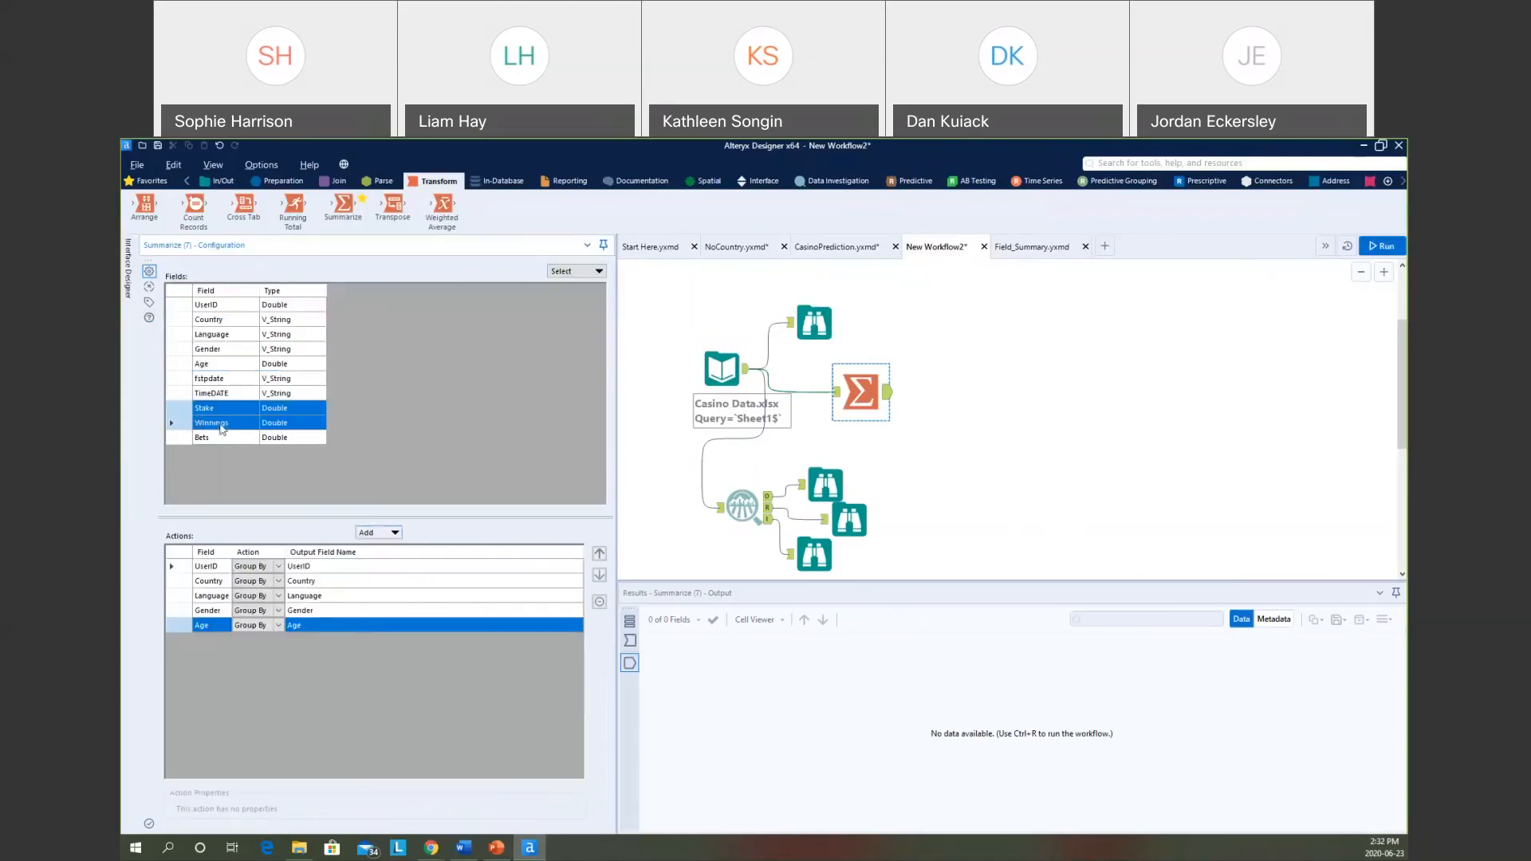
ctrl+click(223, 435)
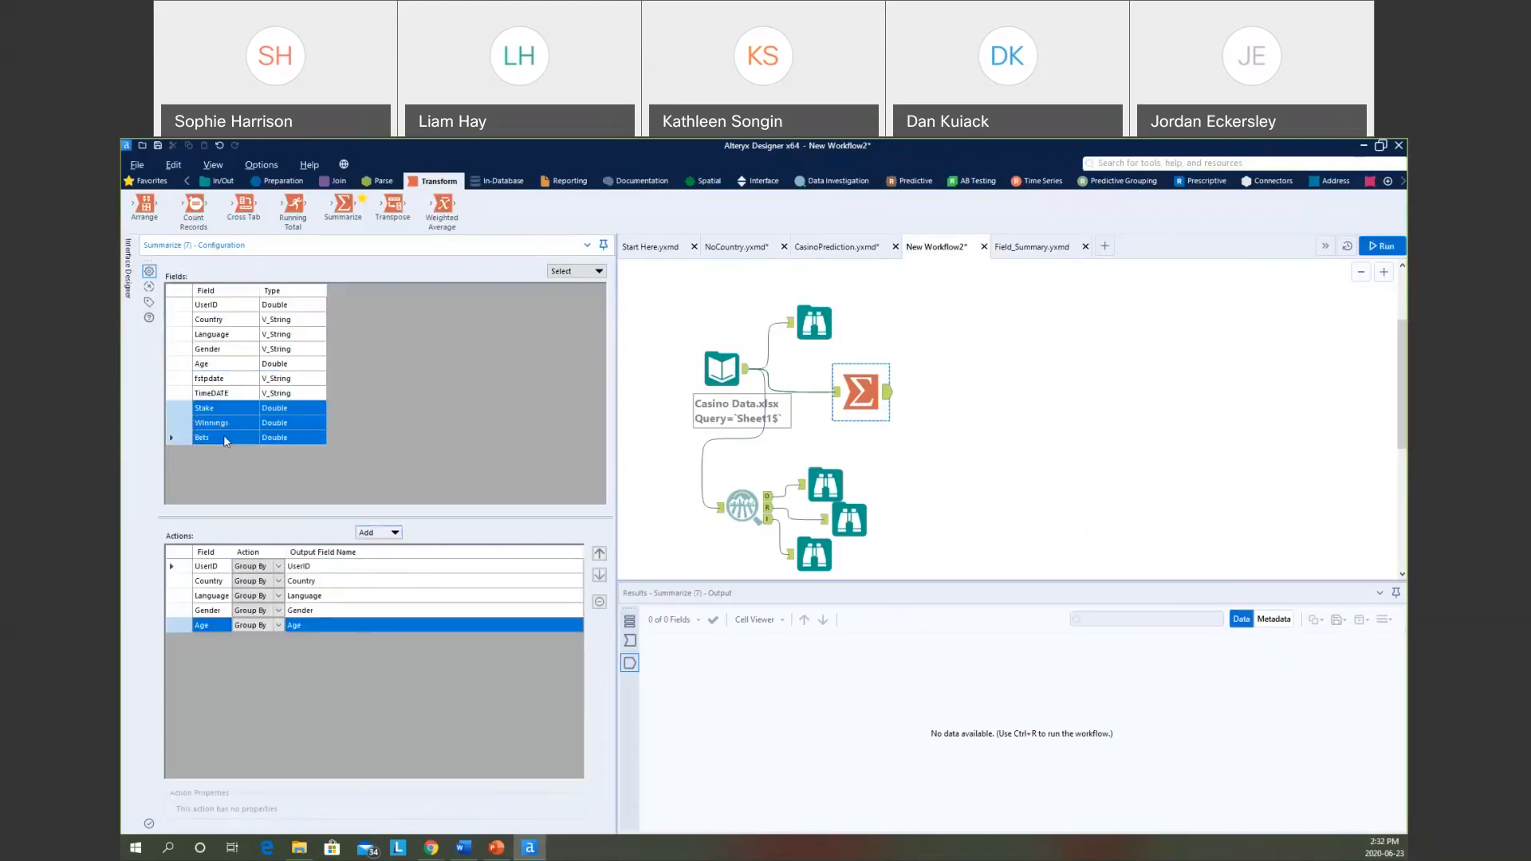
click(371, 534)
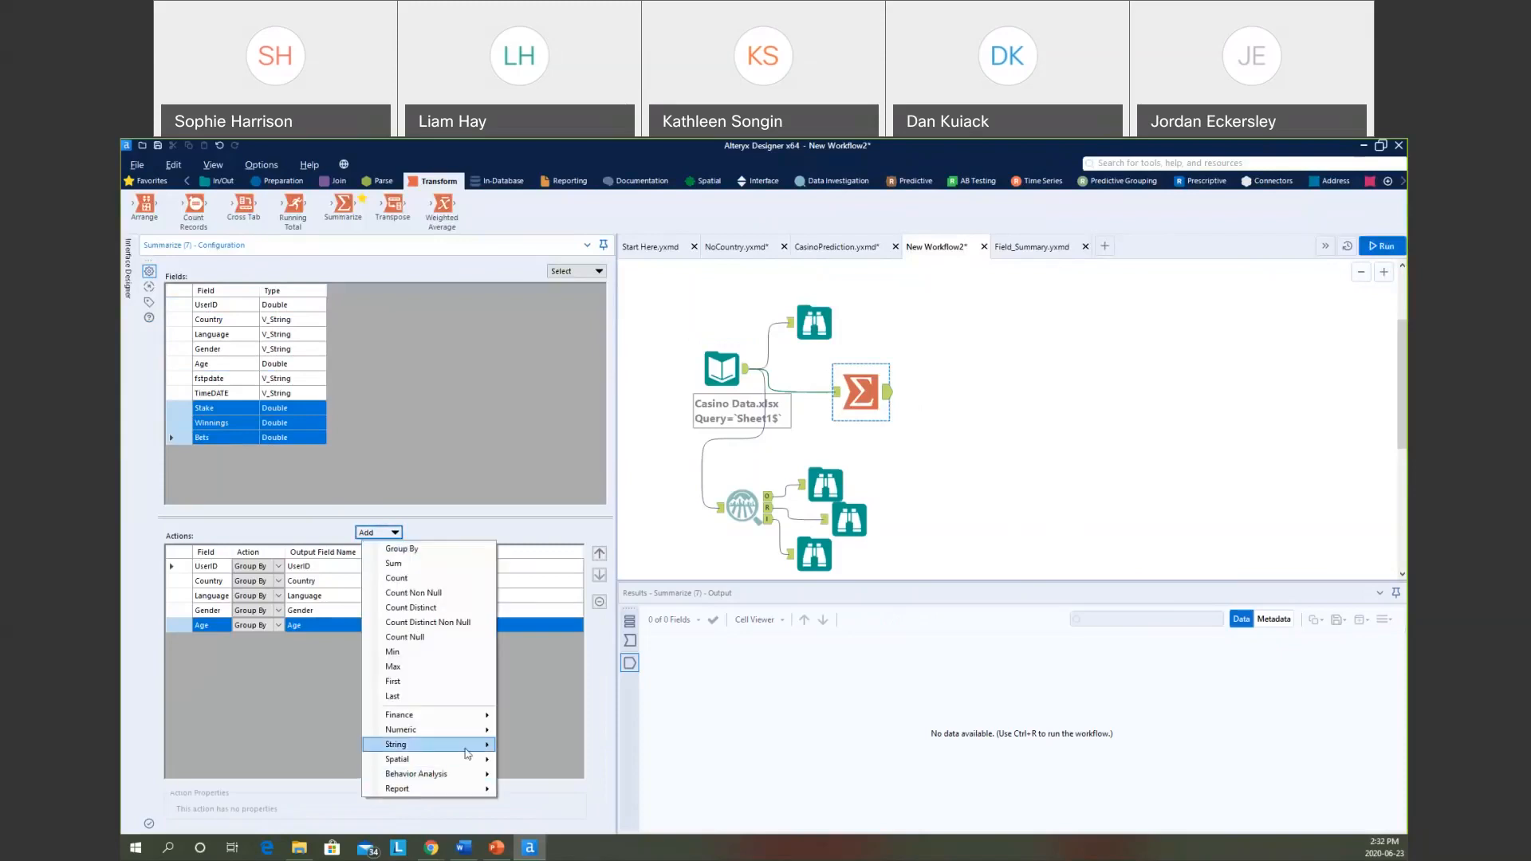
mouse_move(467, 732)
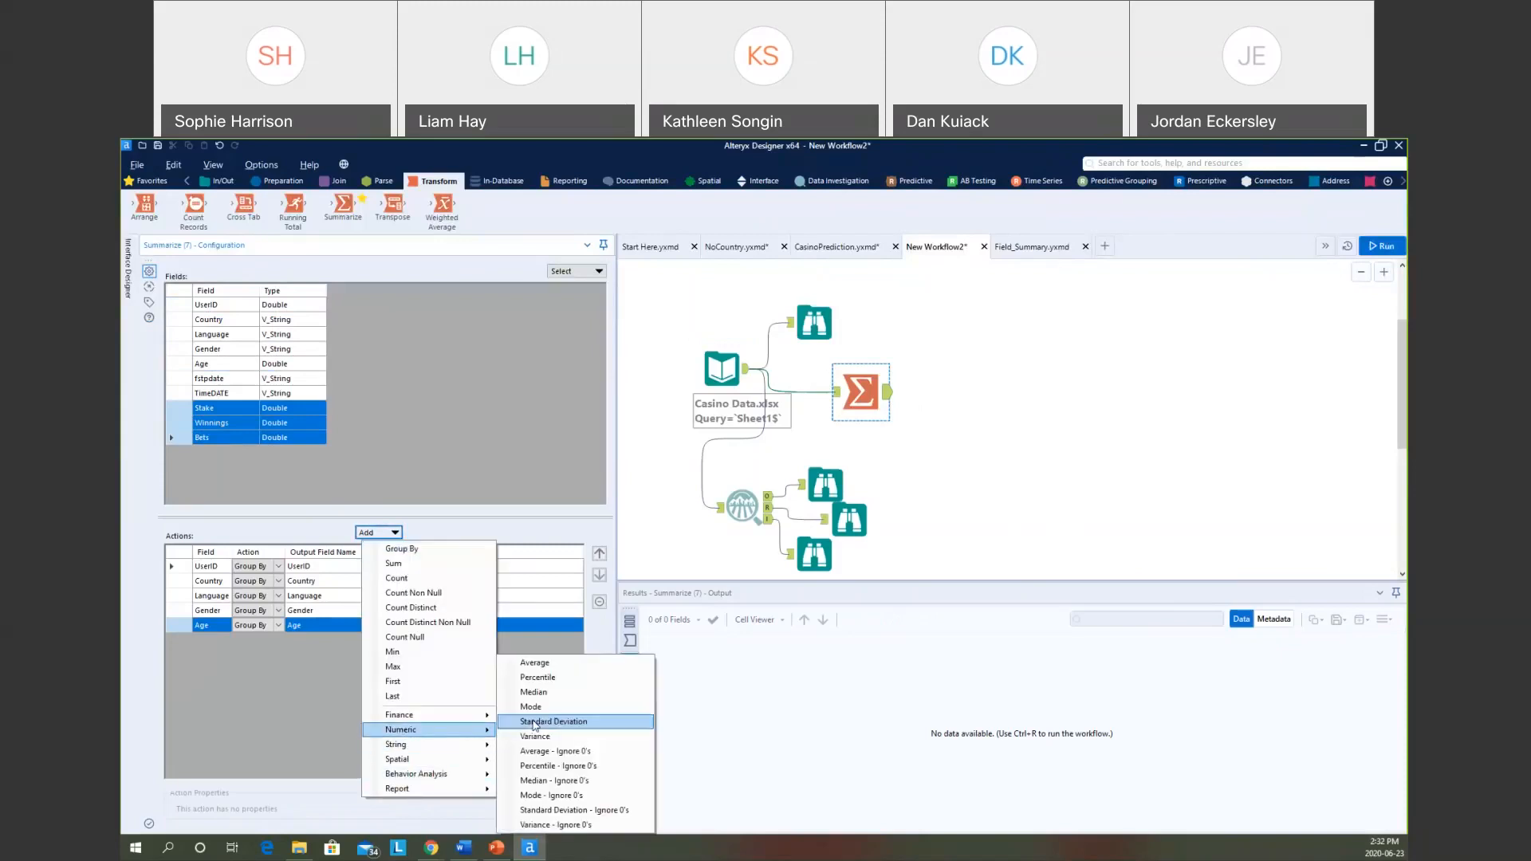
click(558, 659)
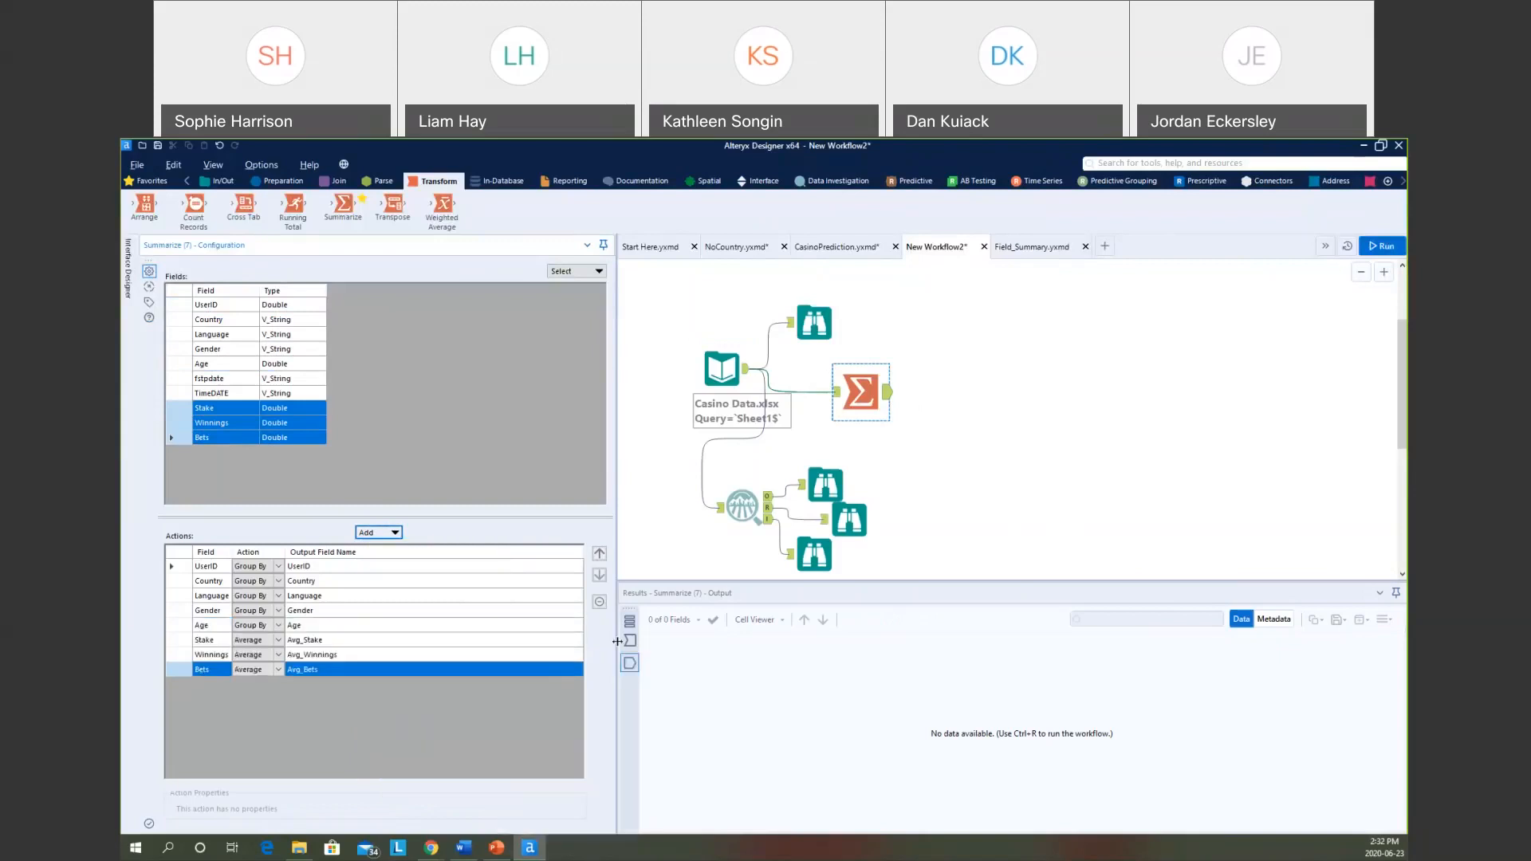
click(1388, 247)
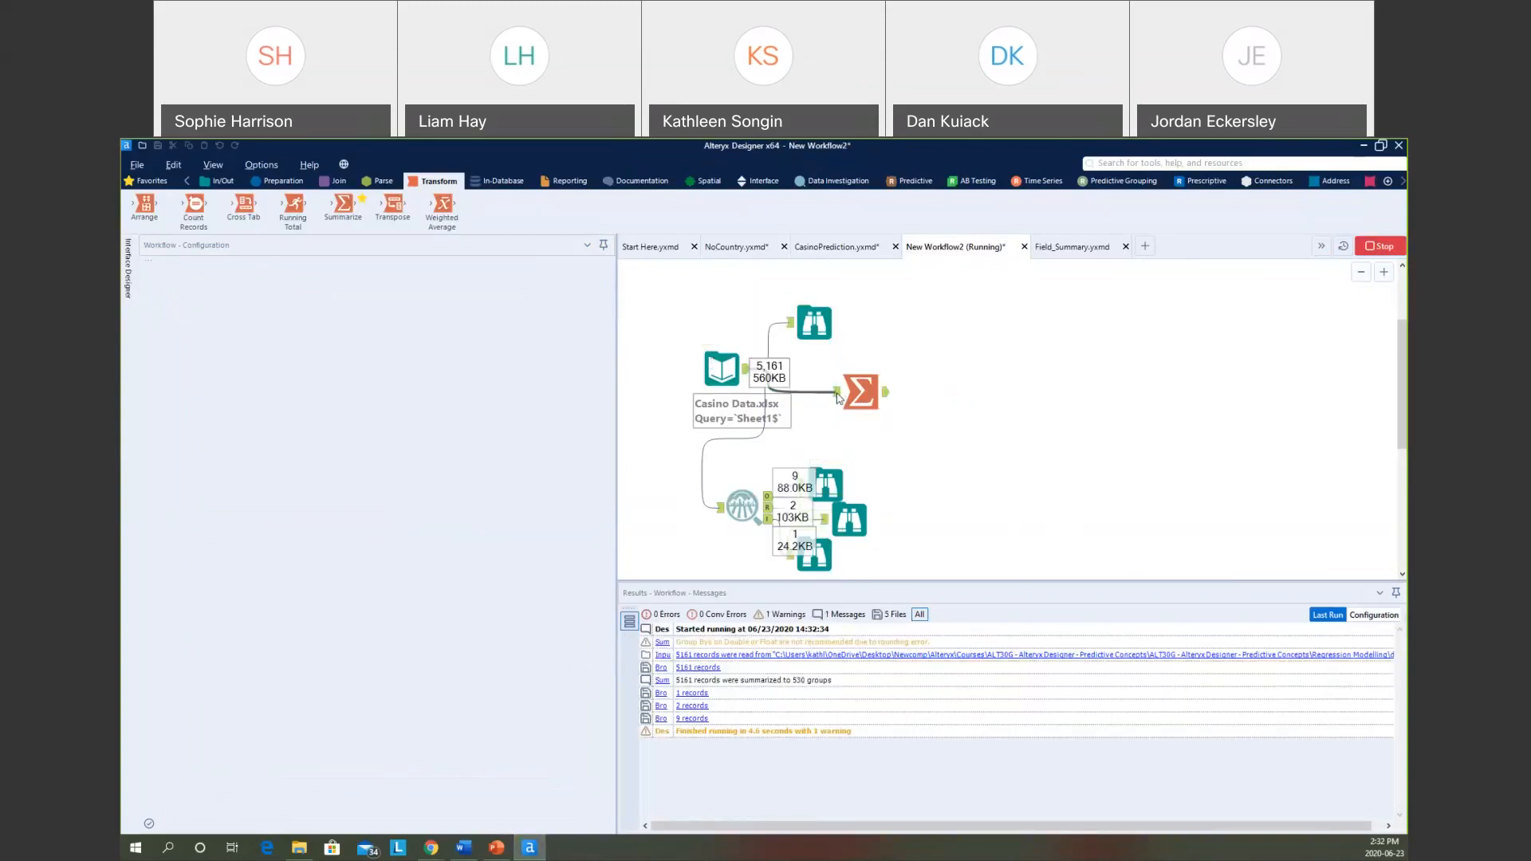
Compare the records entering the Summarize tool with its grouped and averaged output.
click(836, 395)
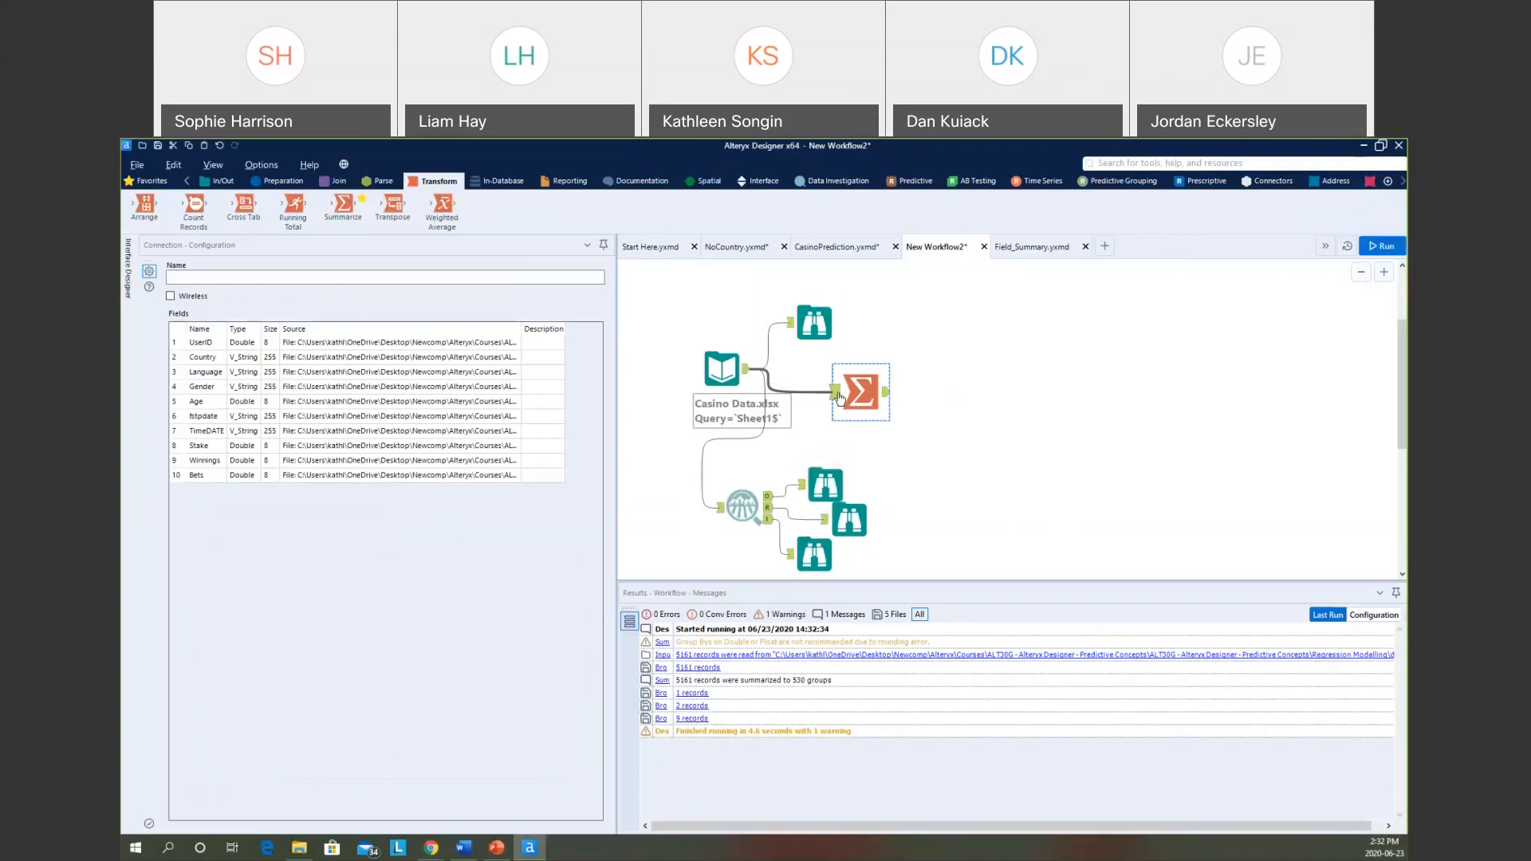
click(839, 396)
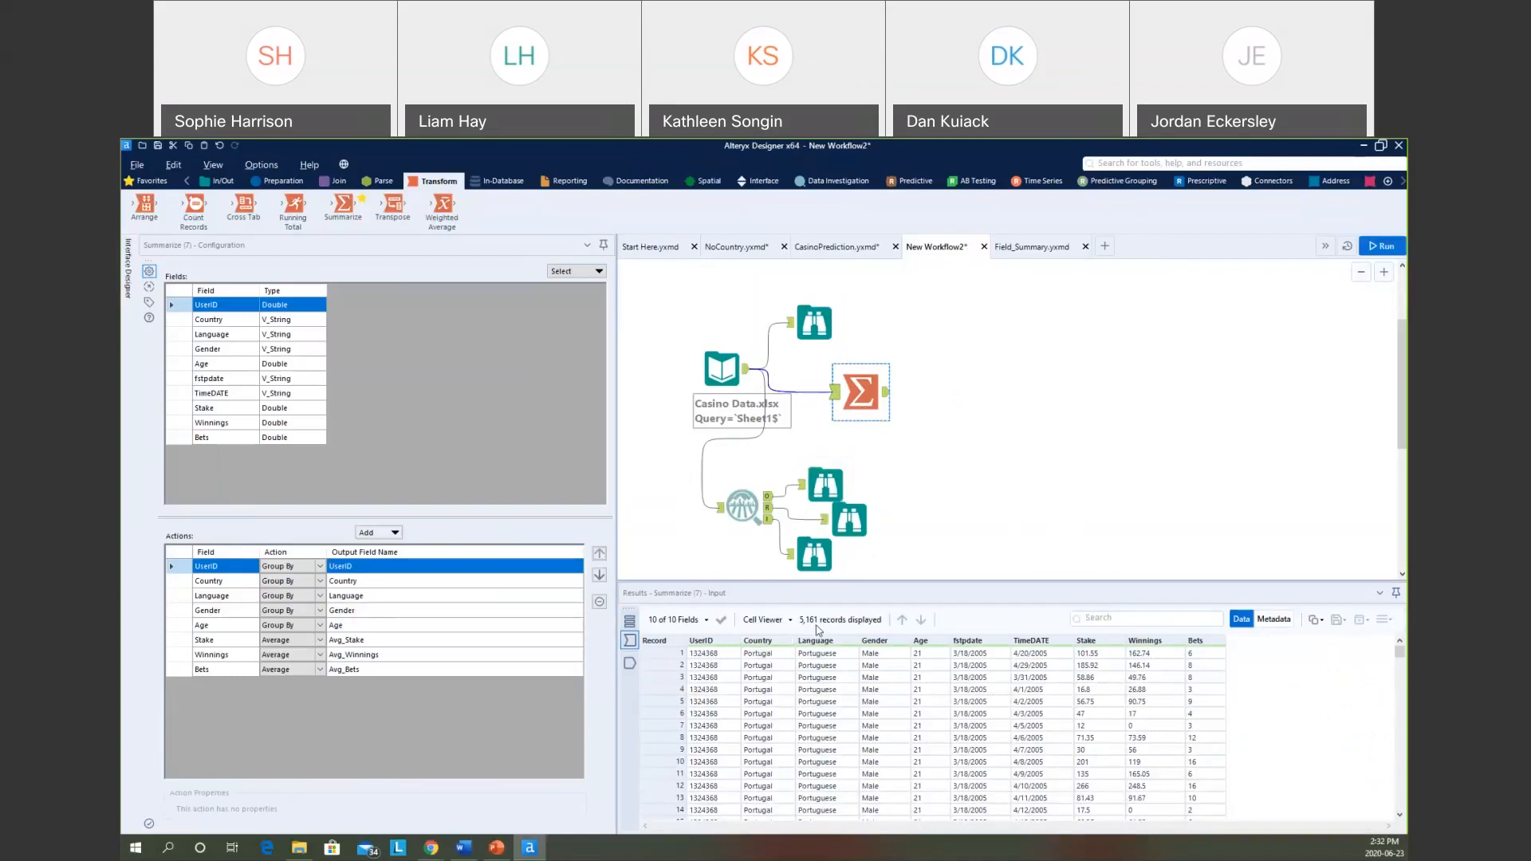
click(889, 394)
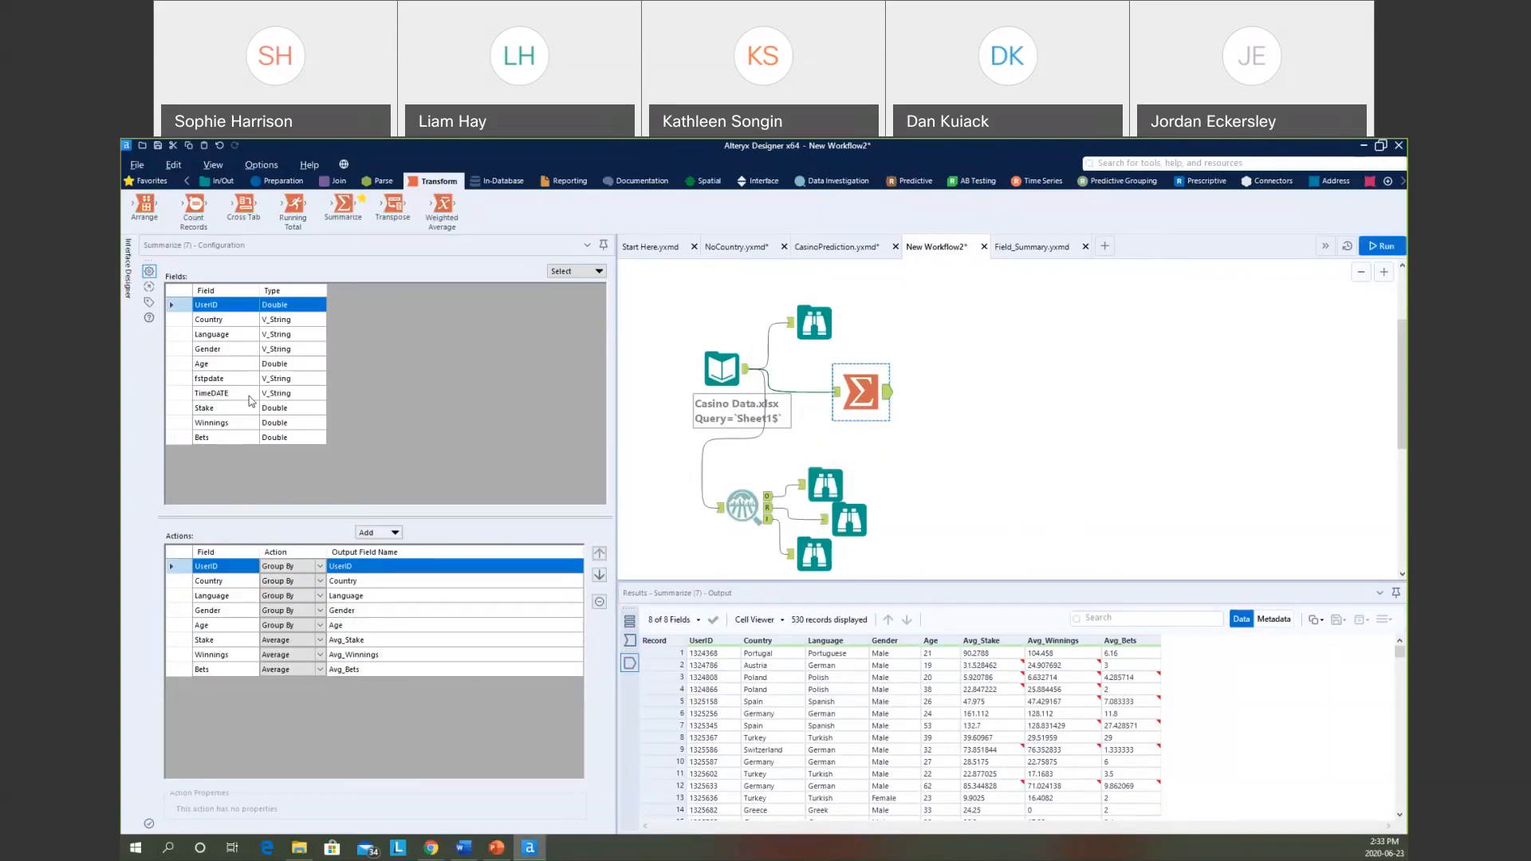
click(833, 401)
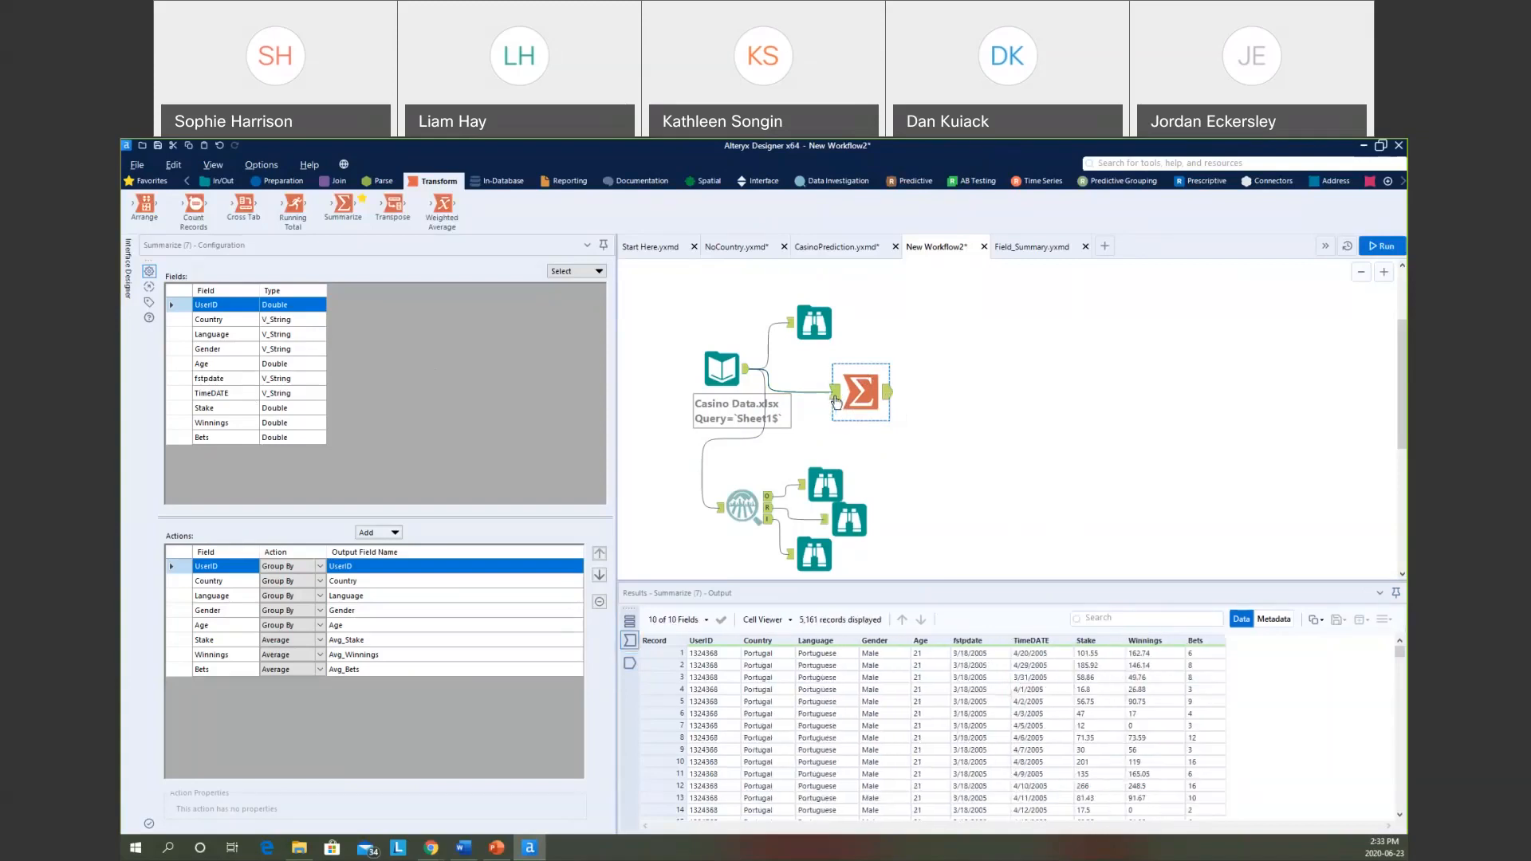
click(888, 398)
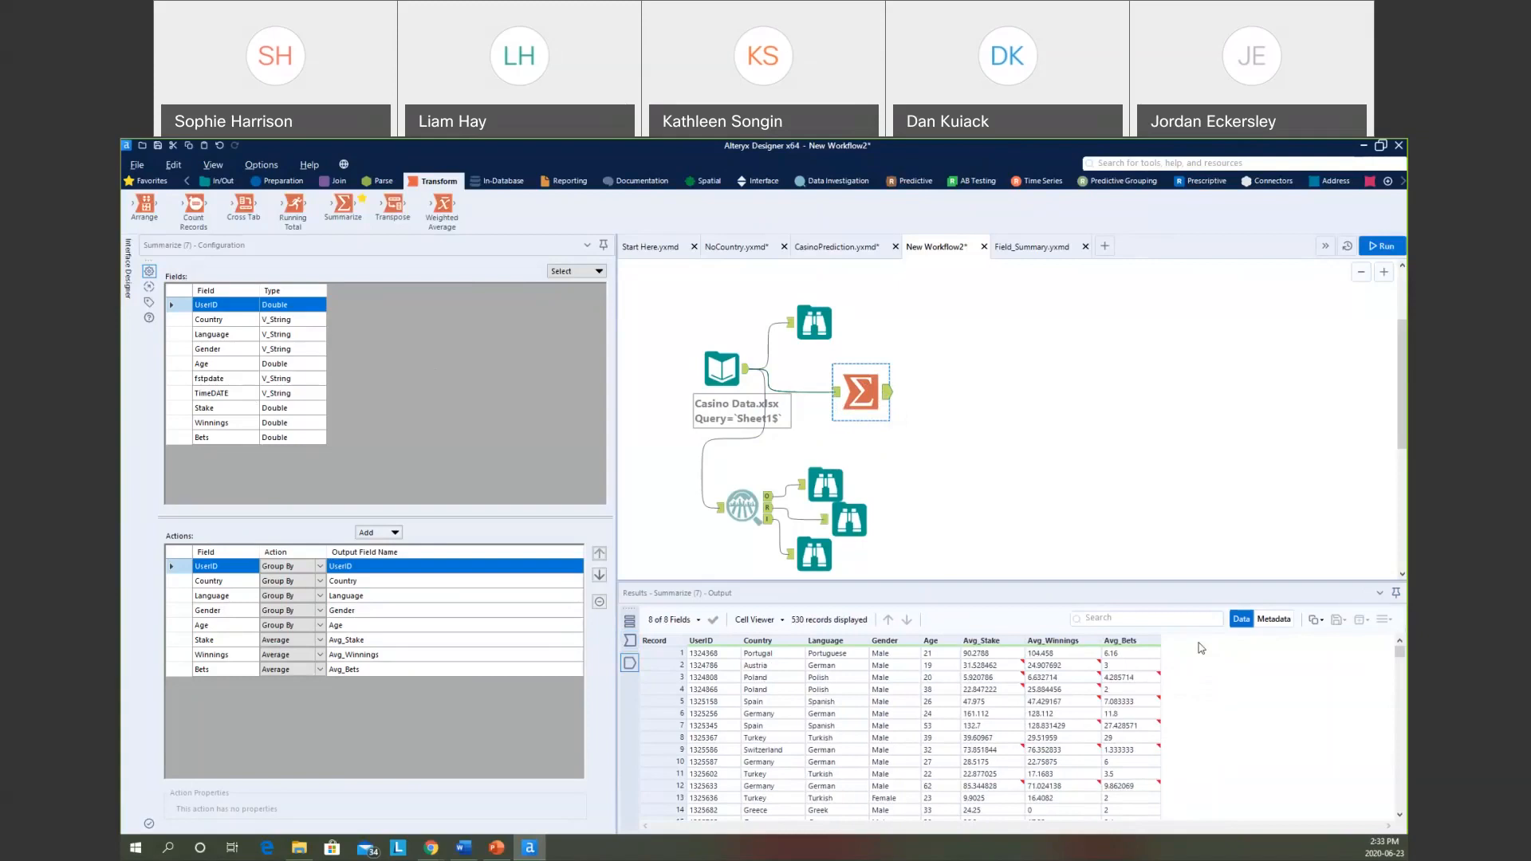
Connect a Formula tool after the Summarize tool and create a new output column named Overall Win.
click(287, 182)
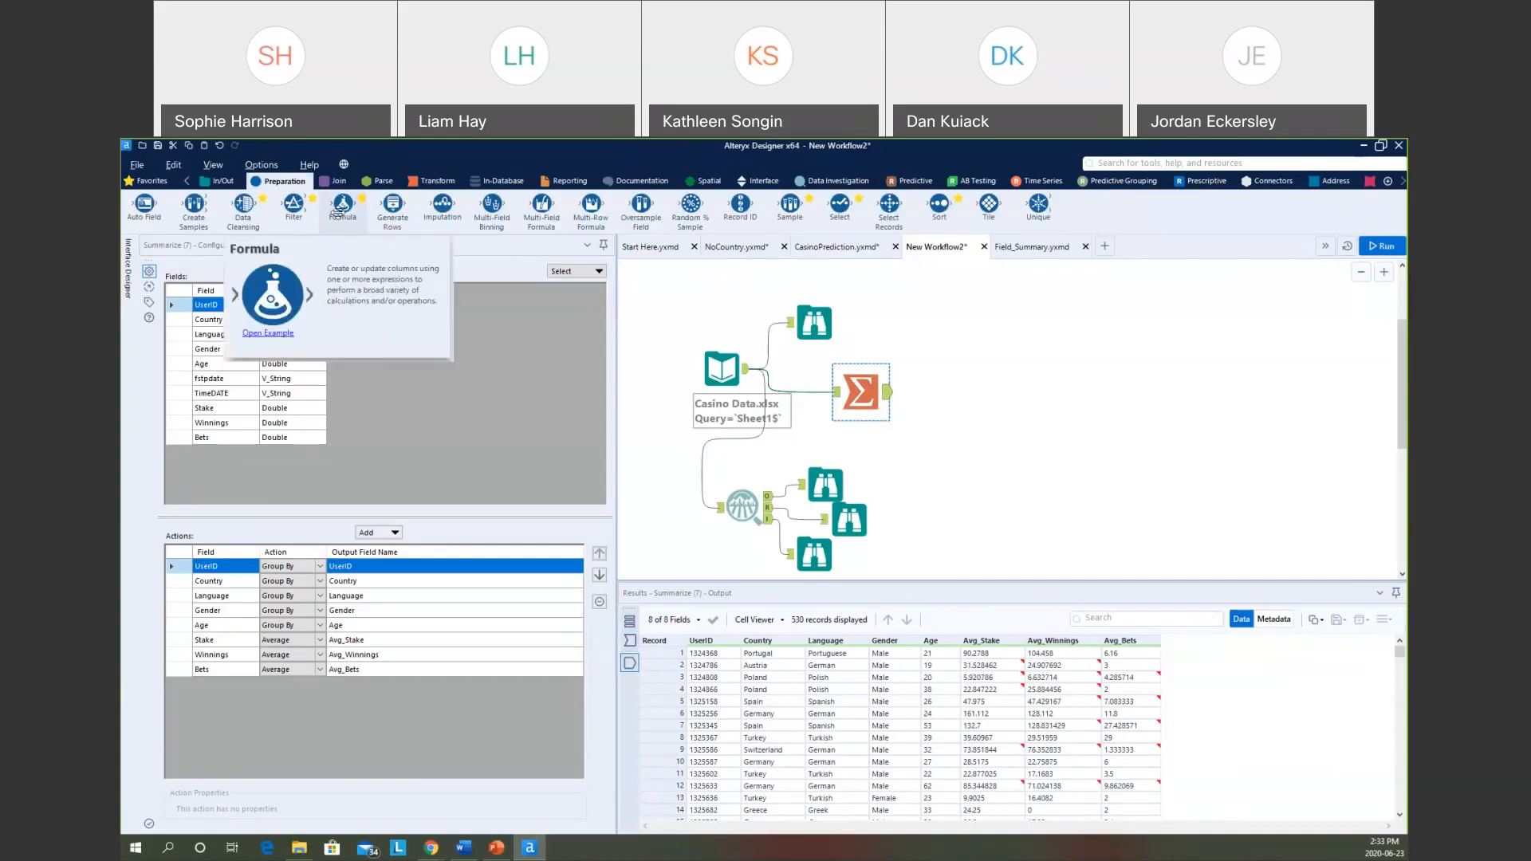
drag(339, 209, 944, 367)
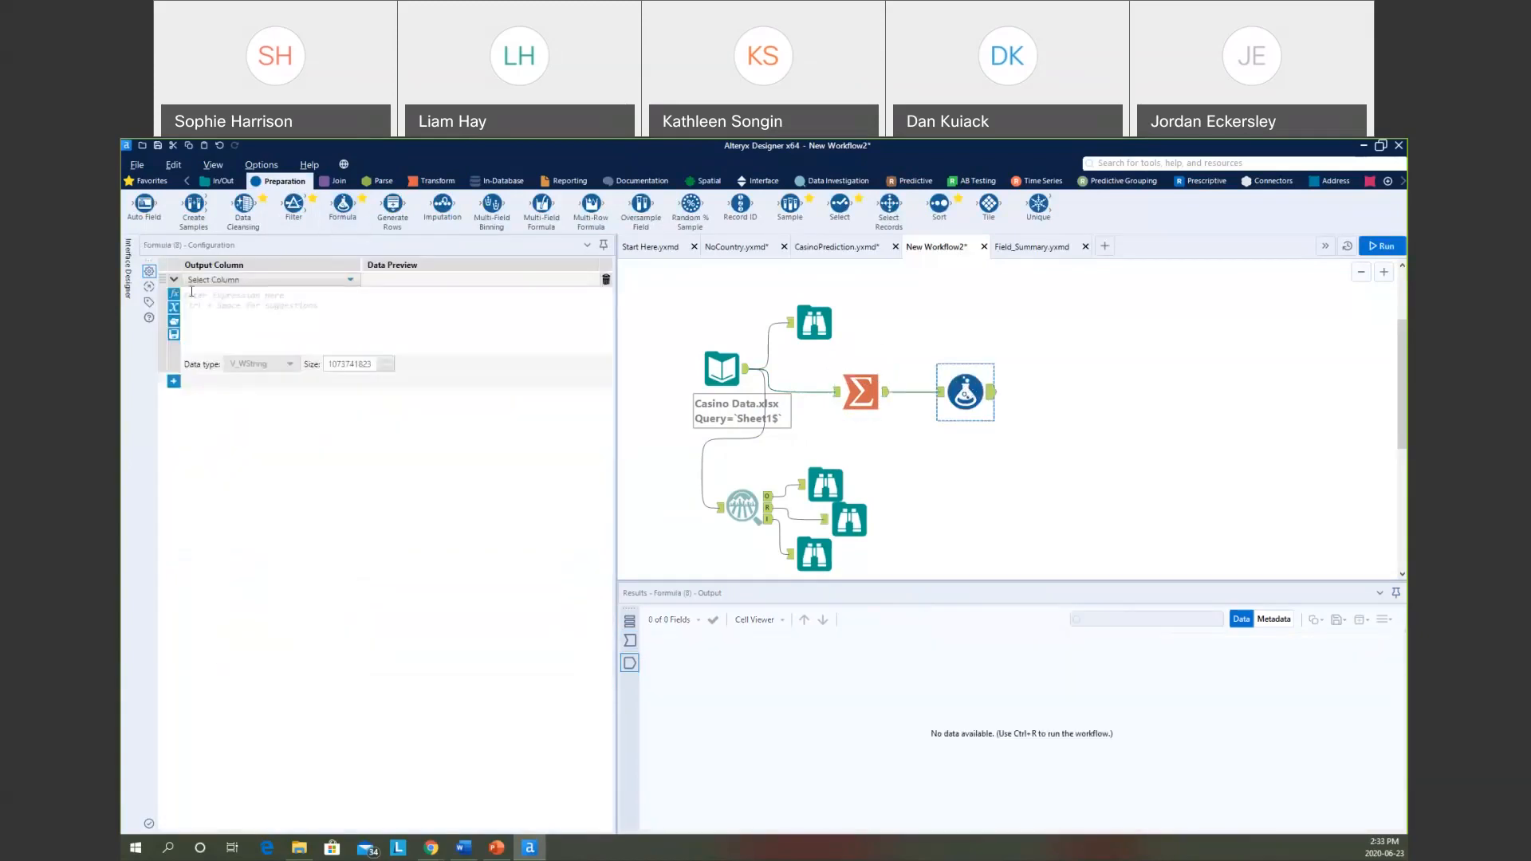
click(209, 280)
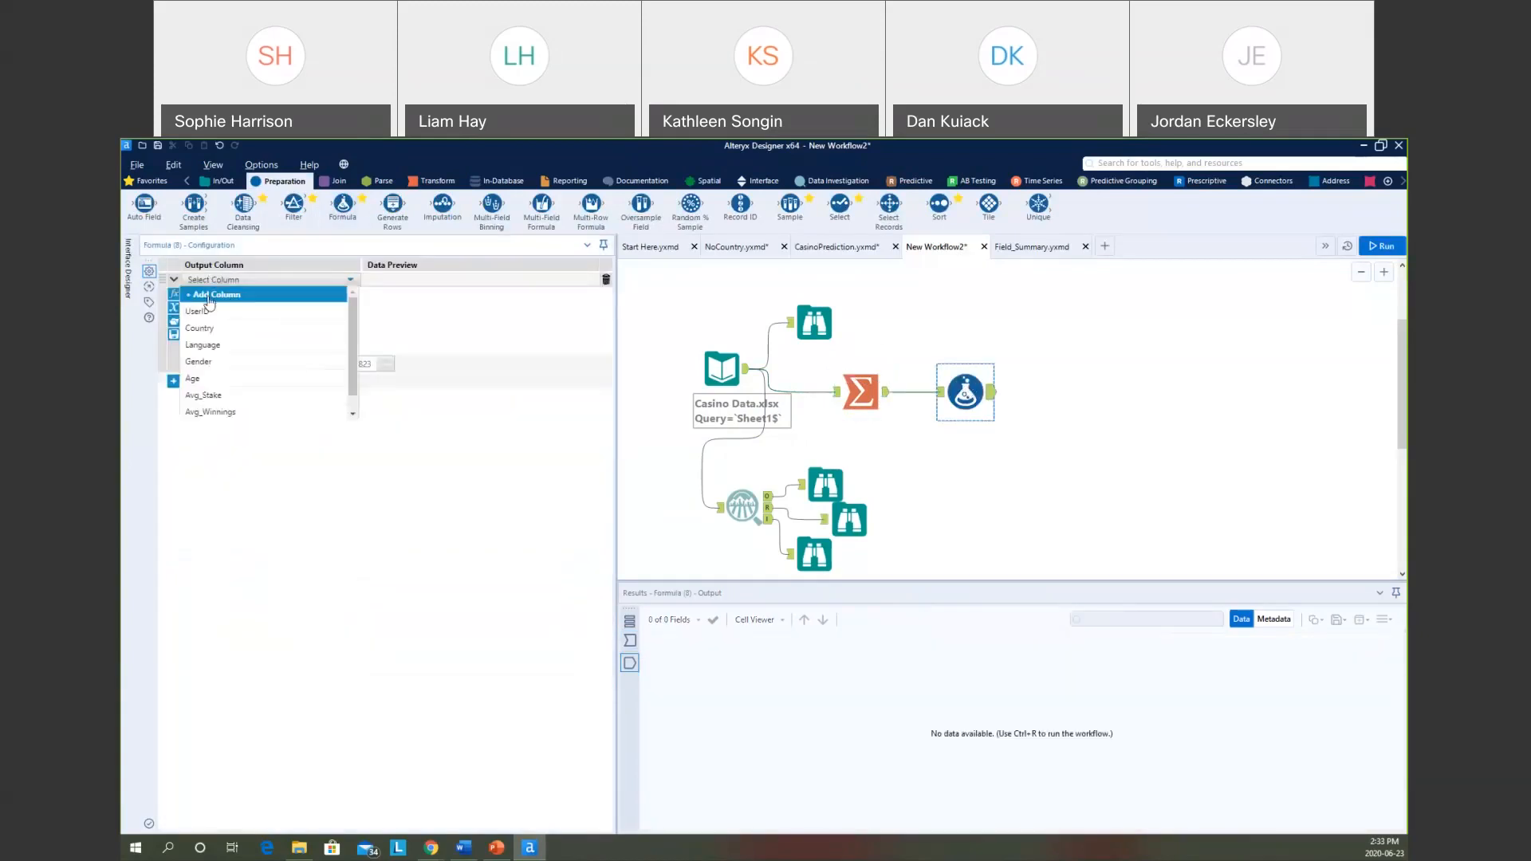
click(211, 295)
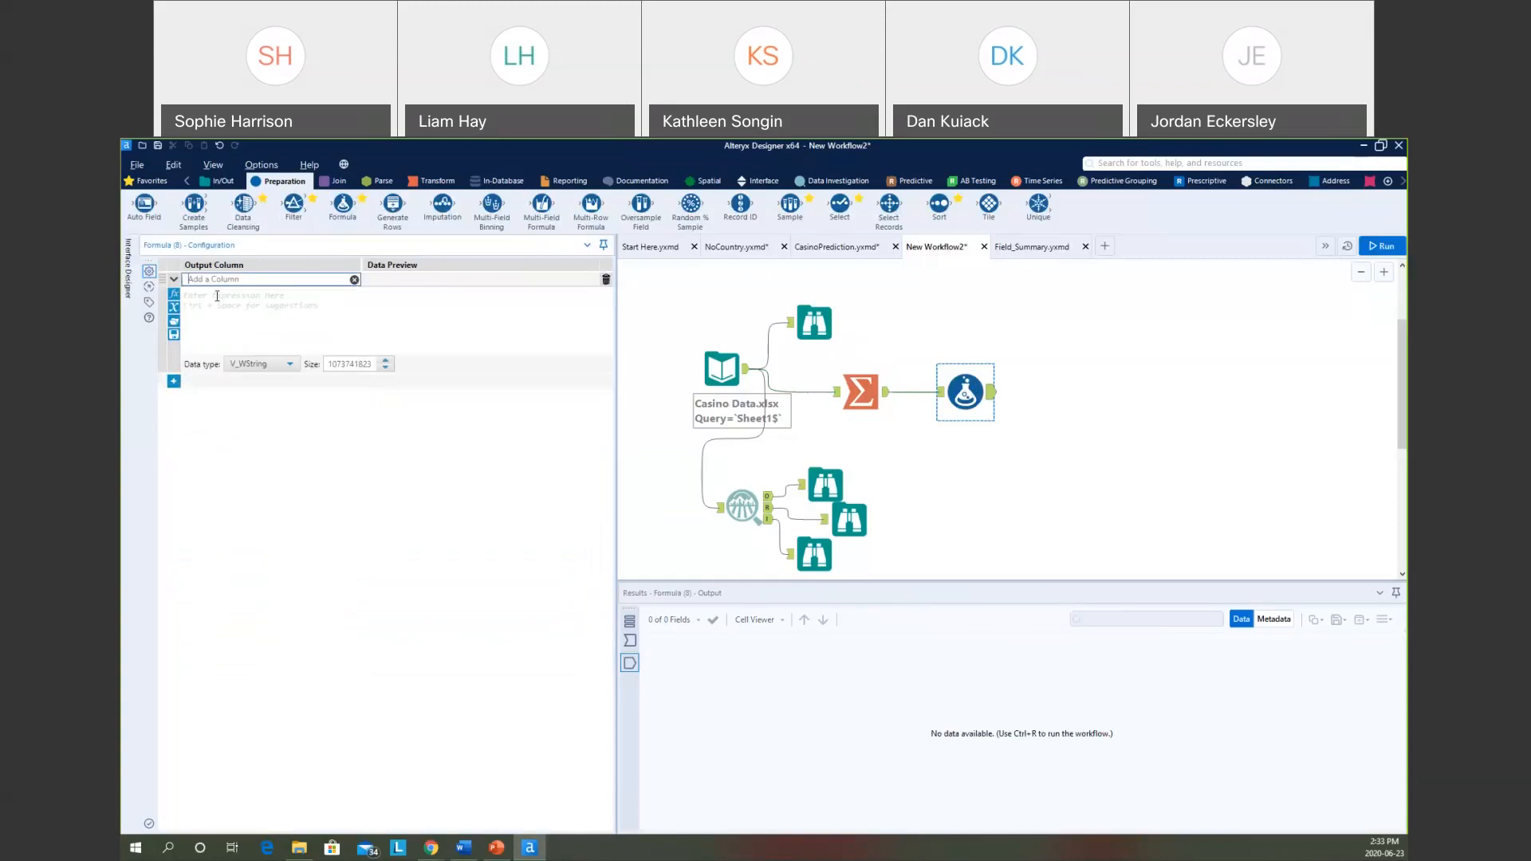
text(Overall Win)
click(217, 299)
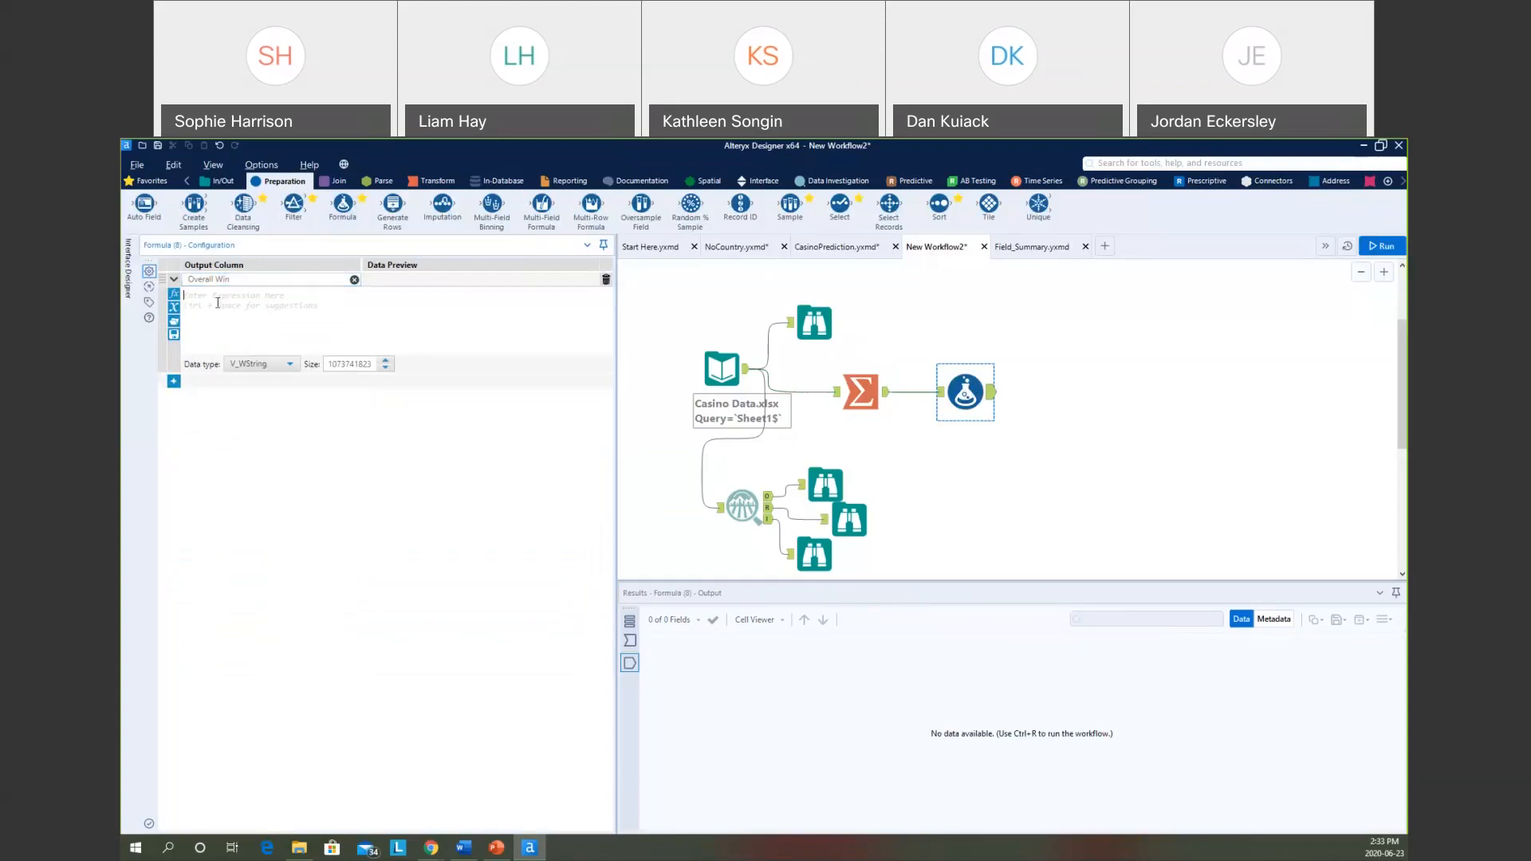
click(173, 294)
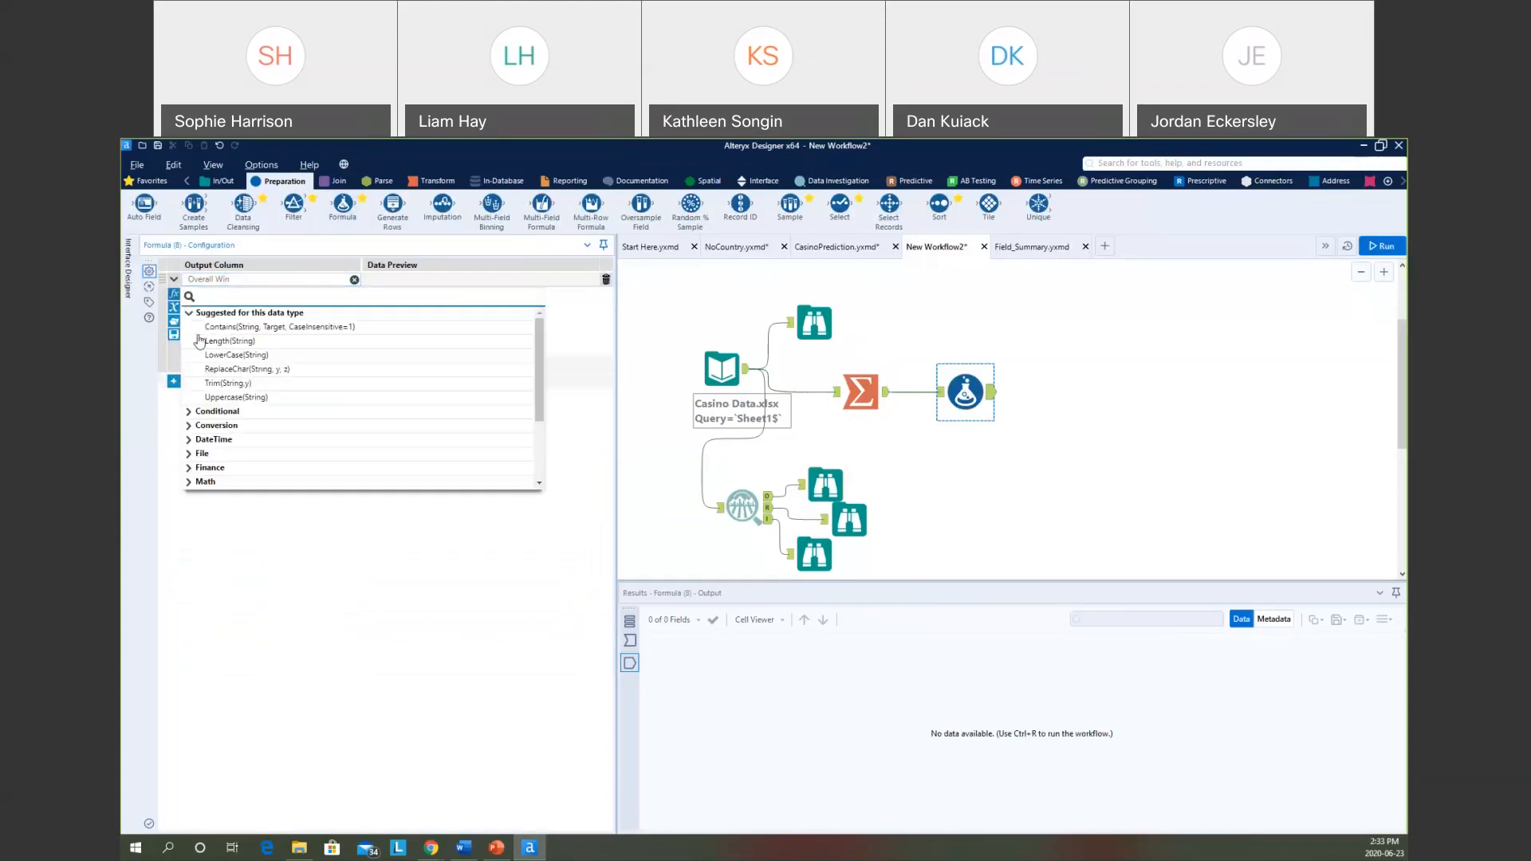
scroll(255, 451, down, 3)
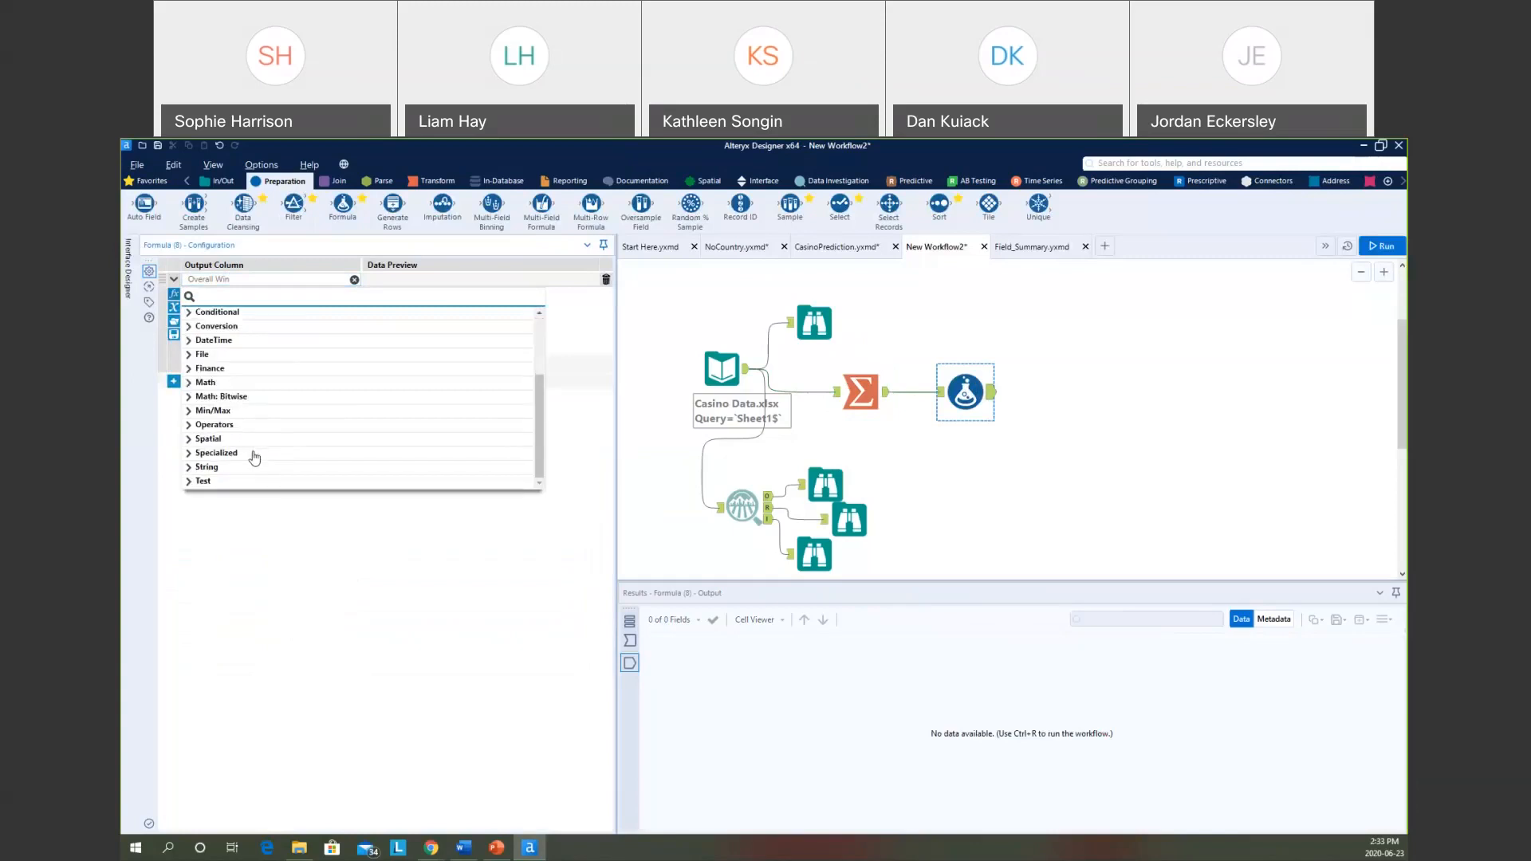
scroll(254, 454, up, 3)
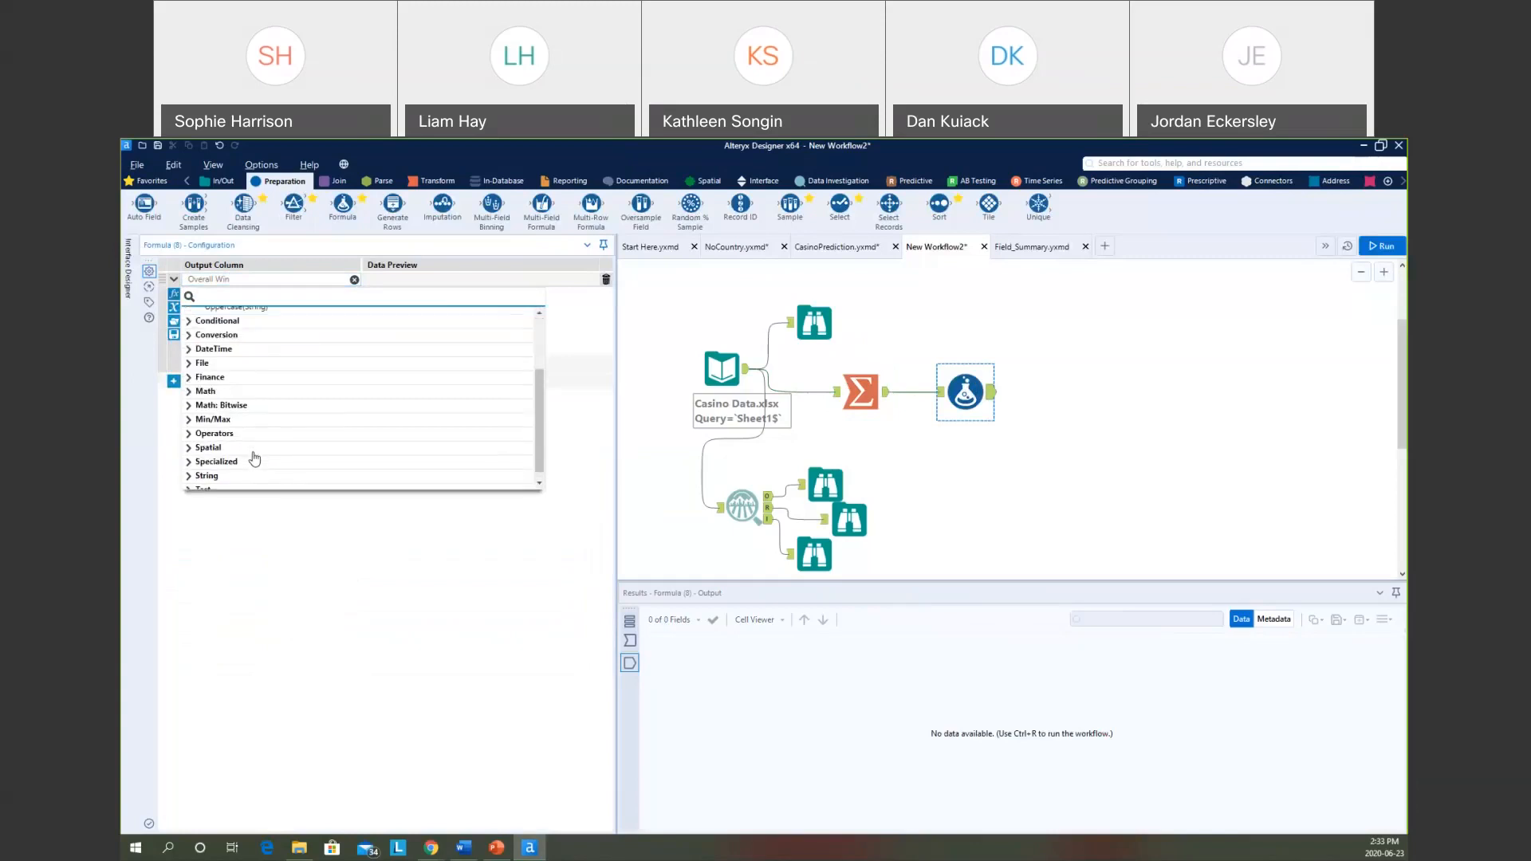
click(173, 297)
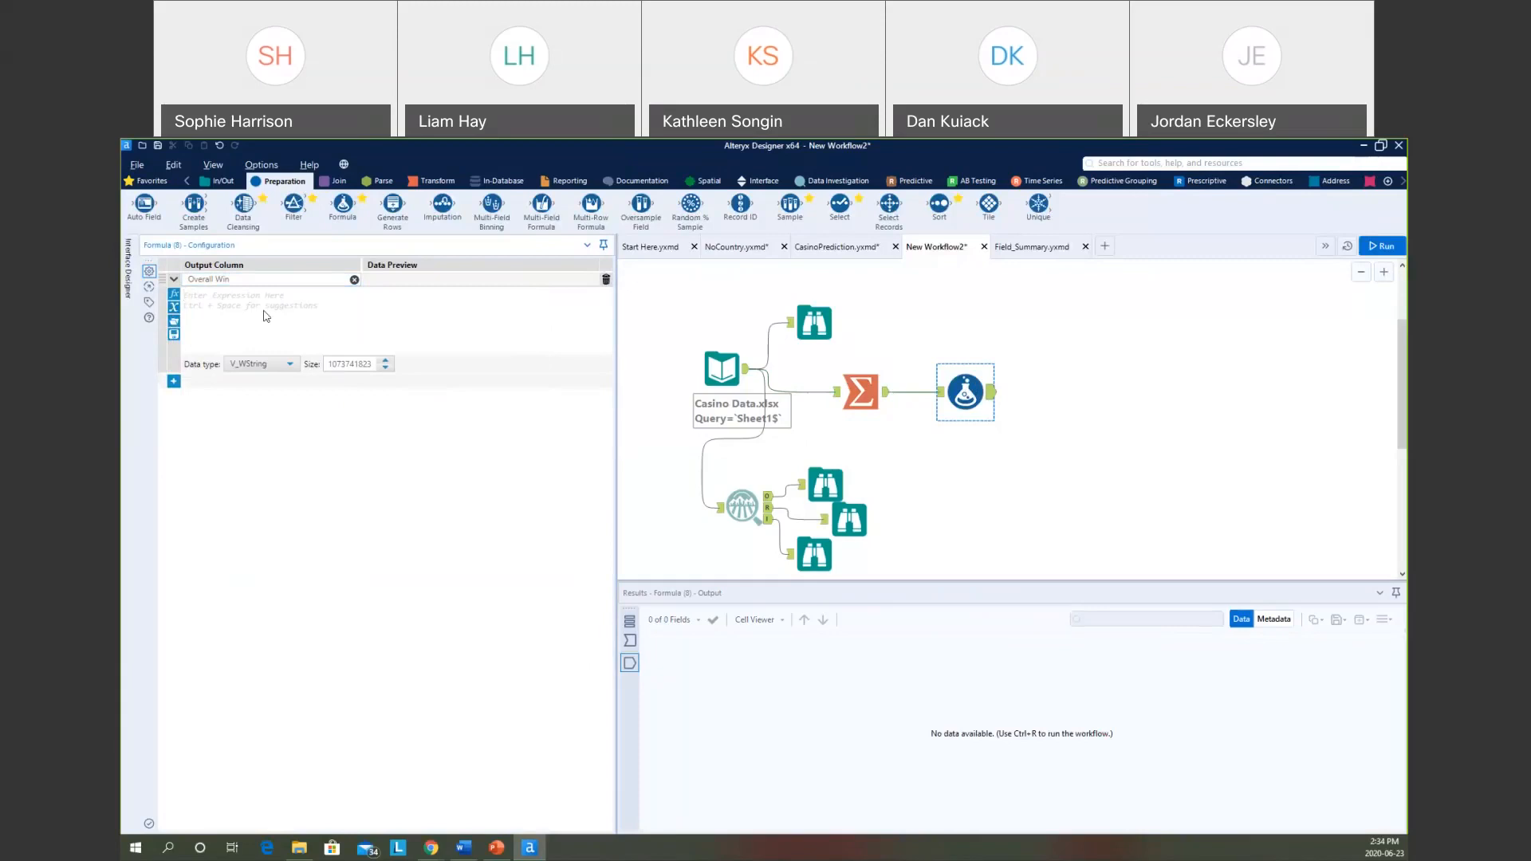
Set the Overall Win expression to [Avg_Winnings]-[Avg_Stake] and its data type to Double.
text(avg)
key(Down)
key(Return)
text(-avg)
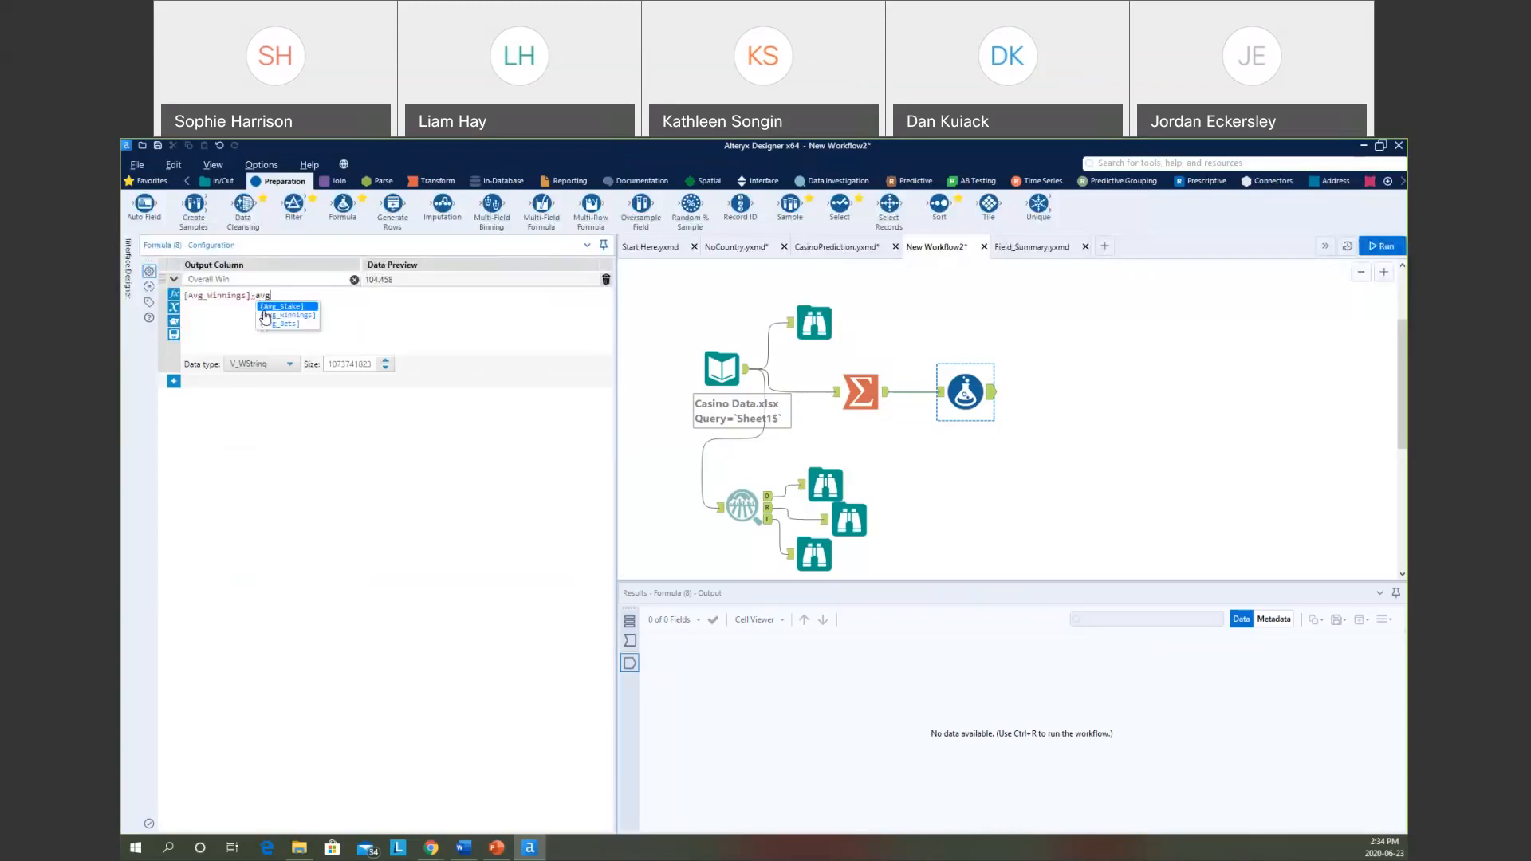
key(Return)
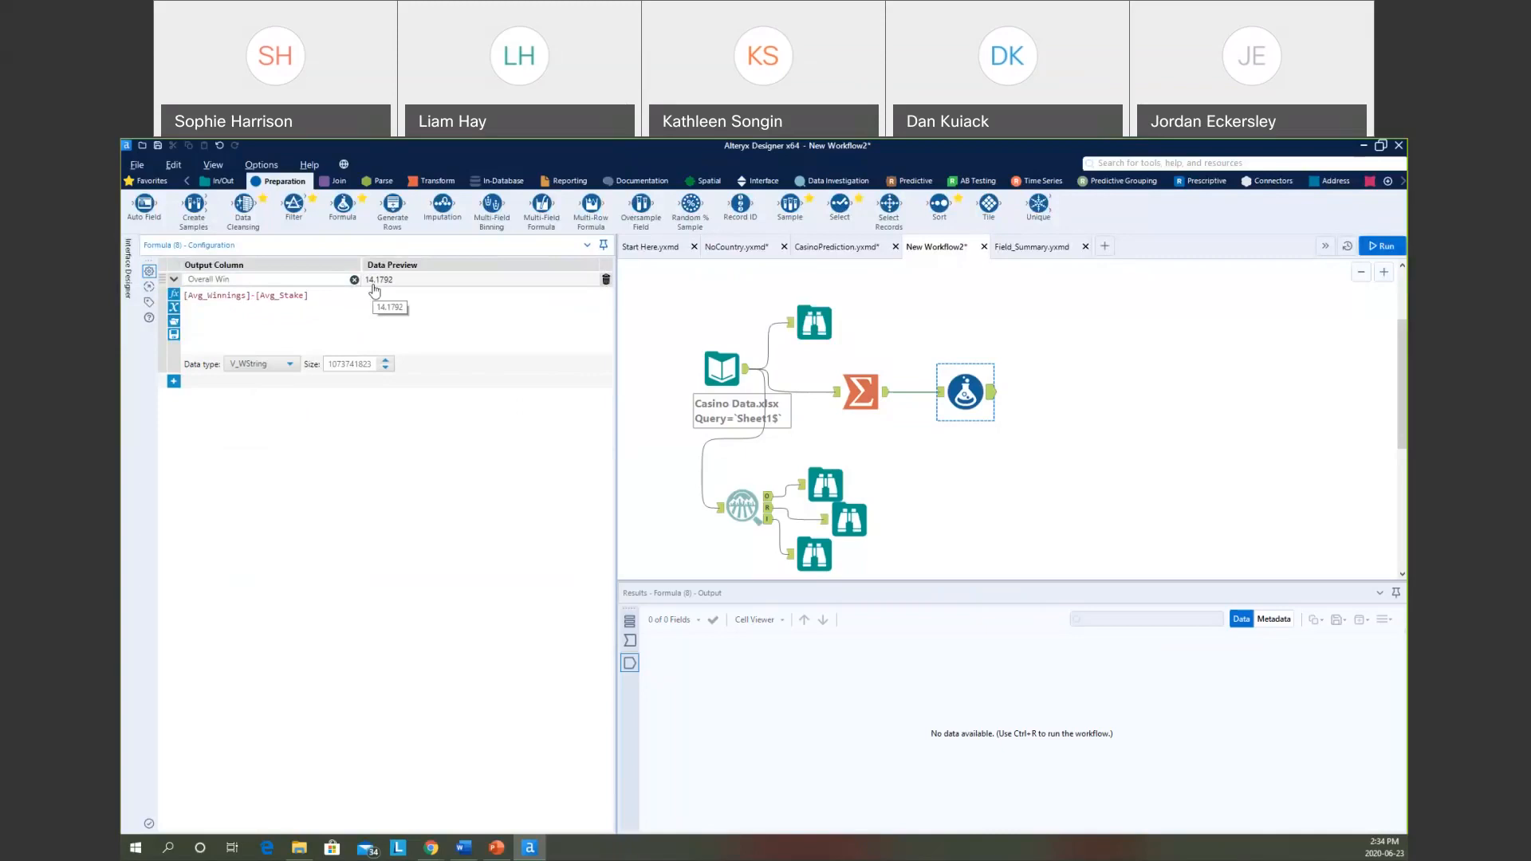
click(291, 366)
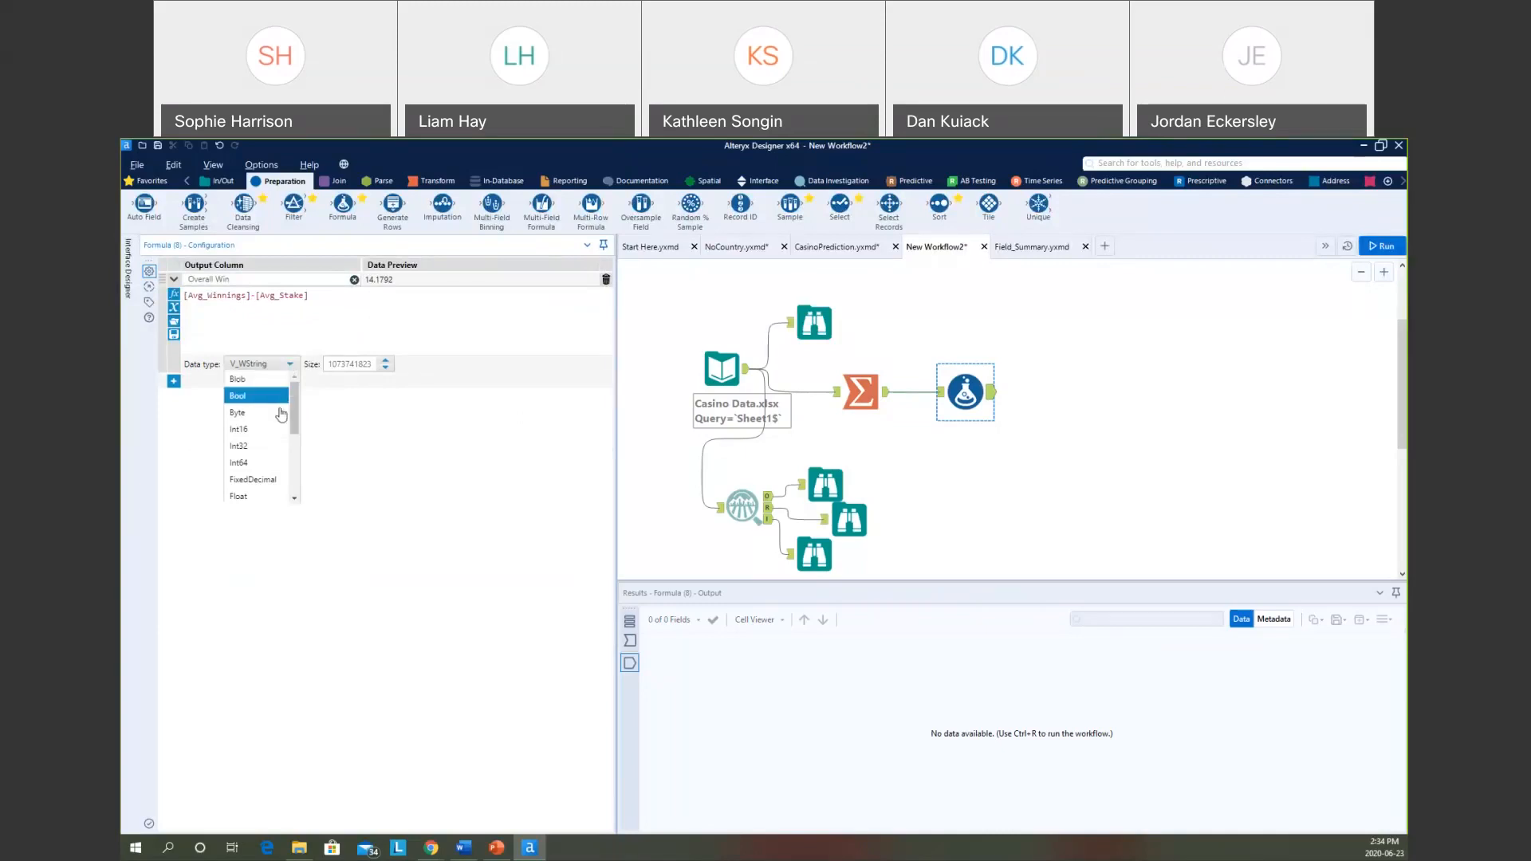
scroll(273, 422, down, 3)
click(269, 380)
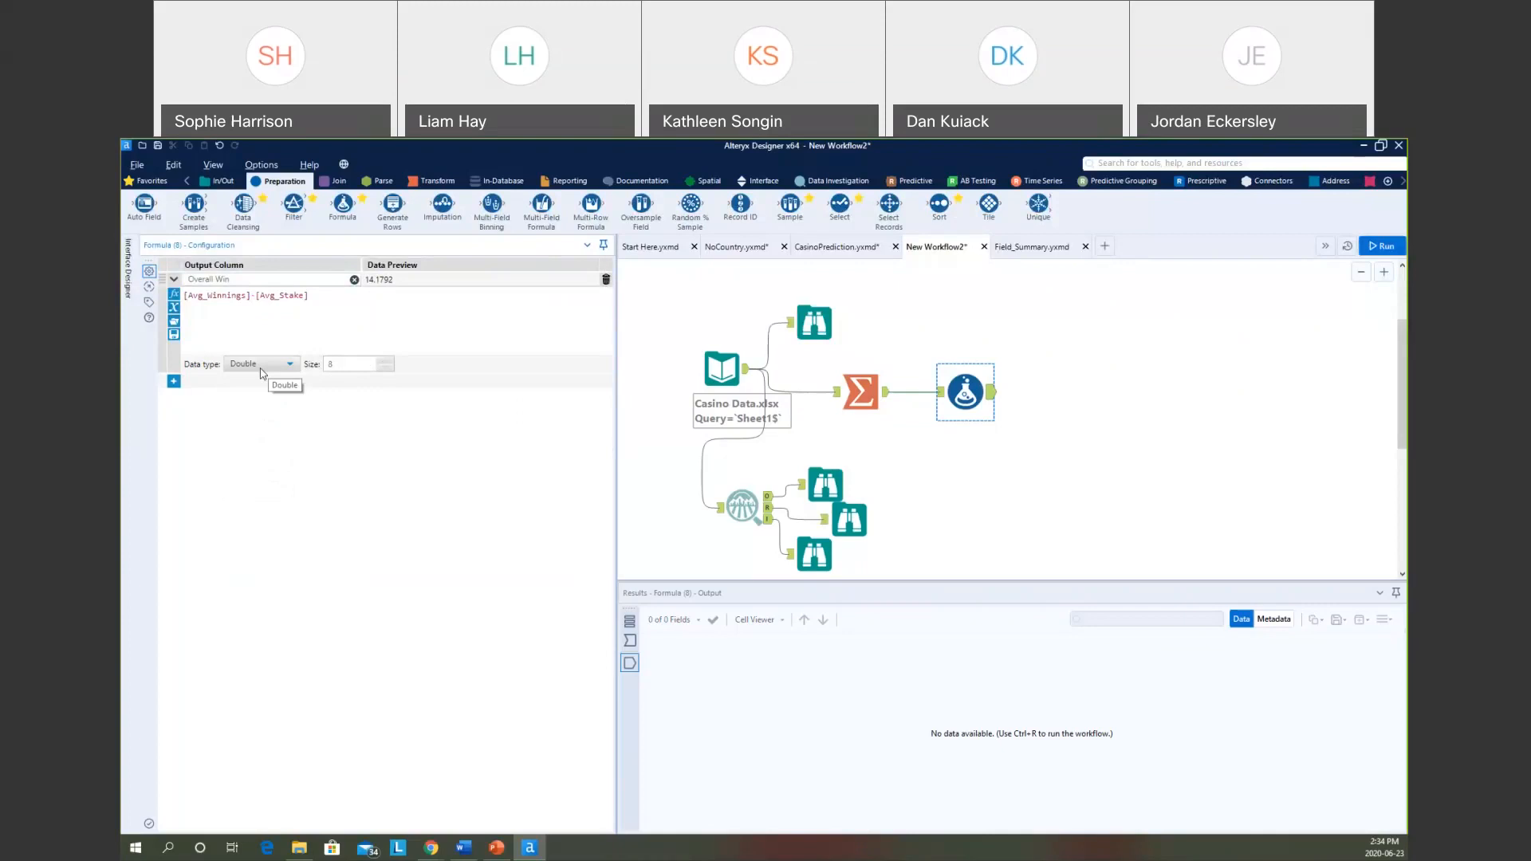
Add a second output column named PosWin to the Formula tool.
click(176, 385)
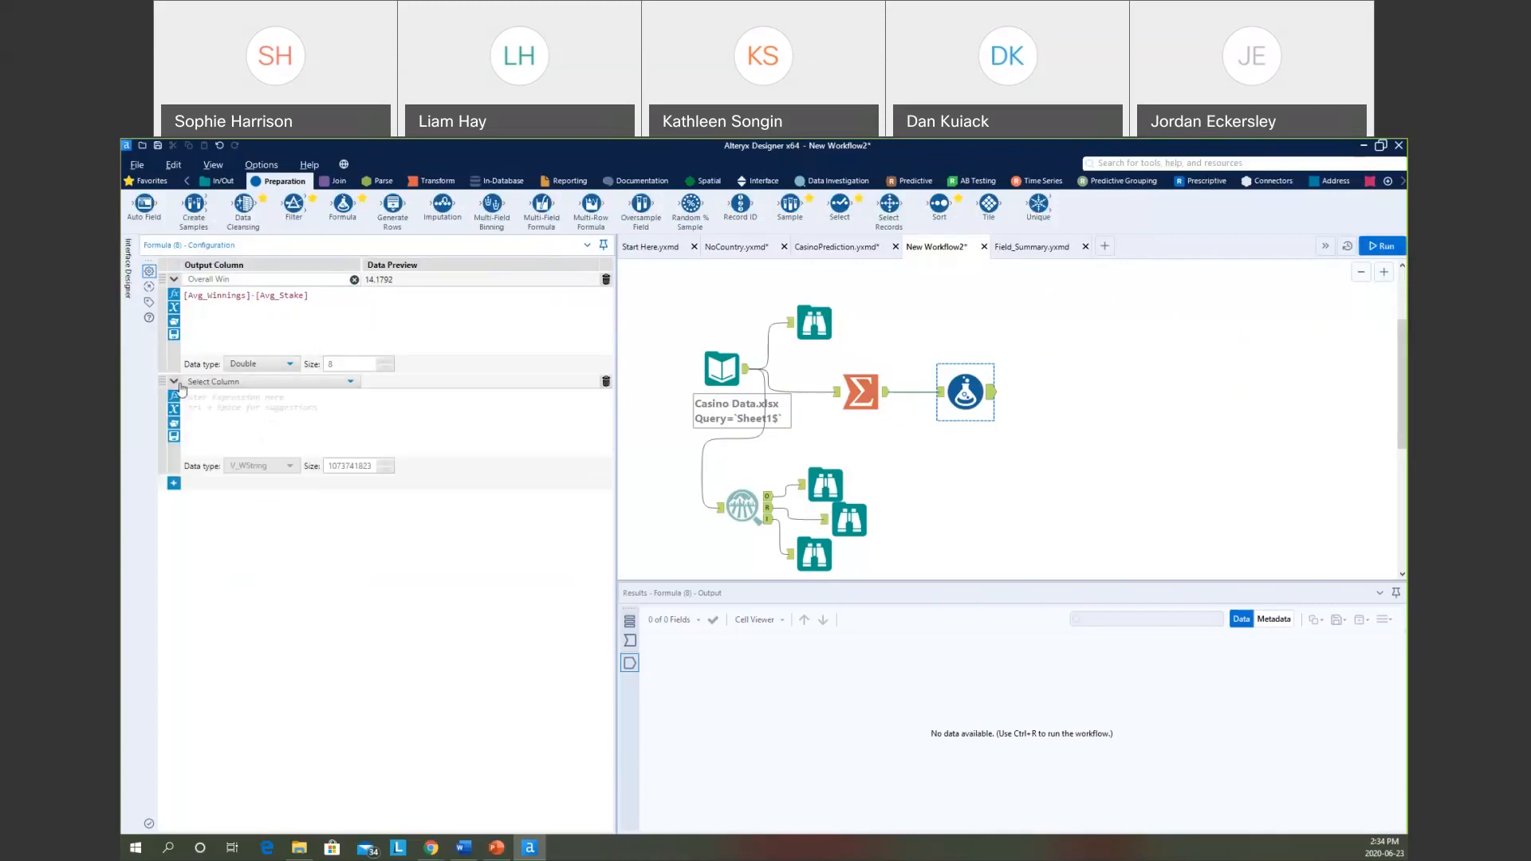
click(212, 383)
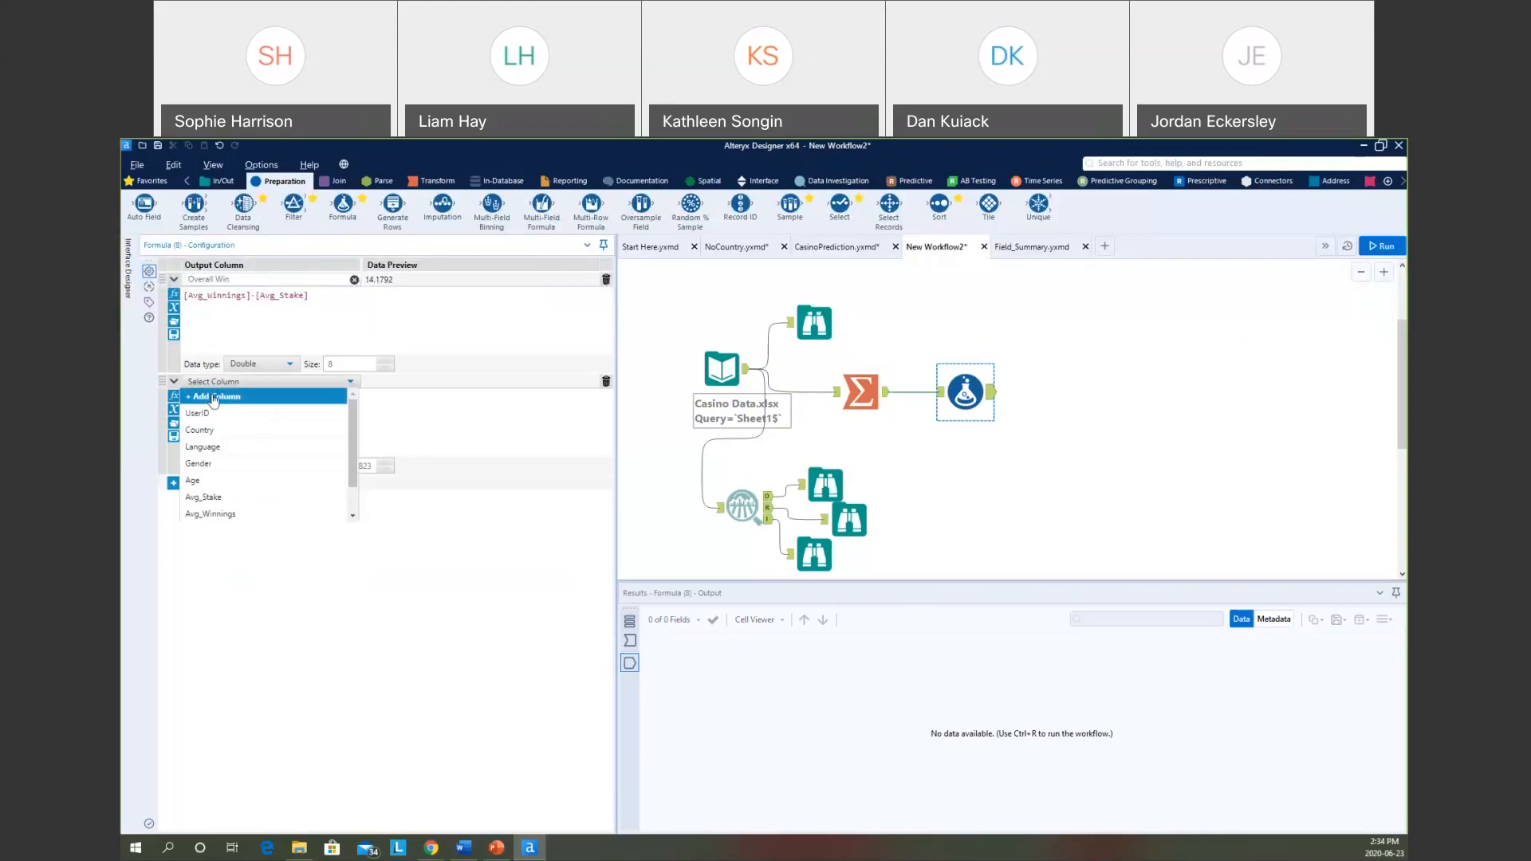
click(213, 394)
text(P)
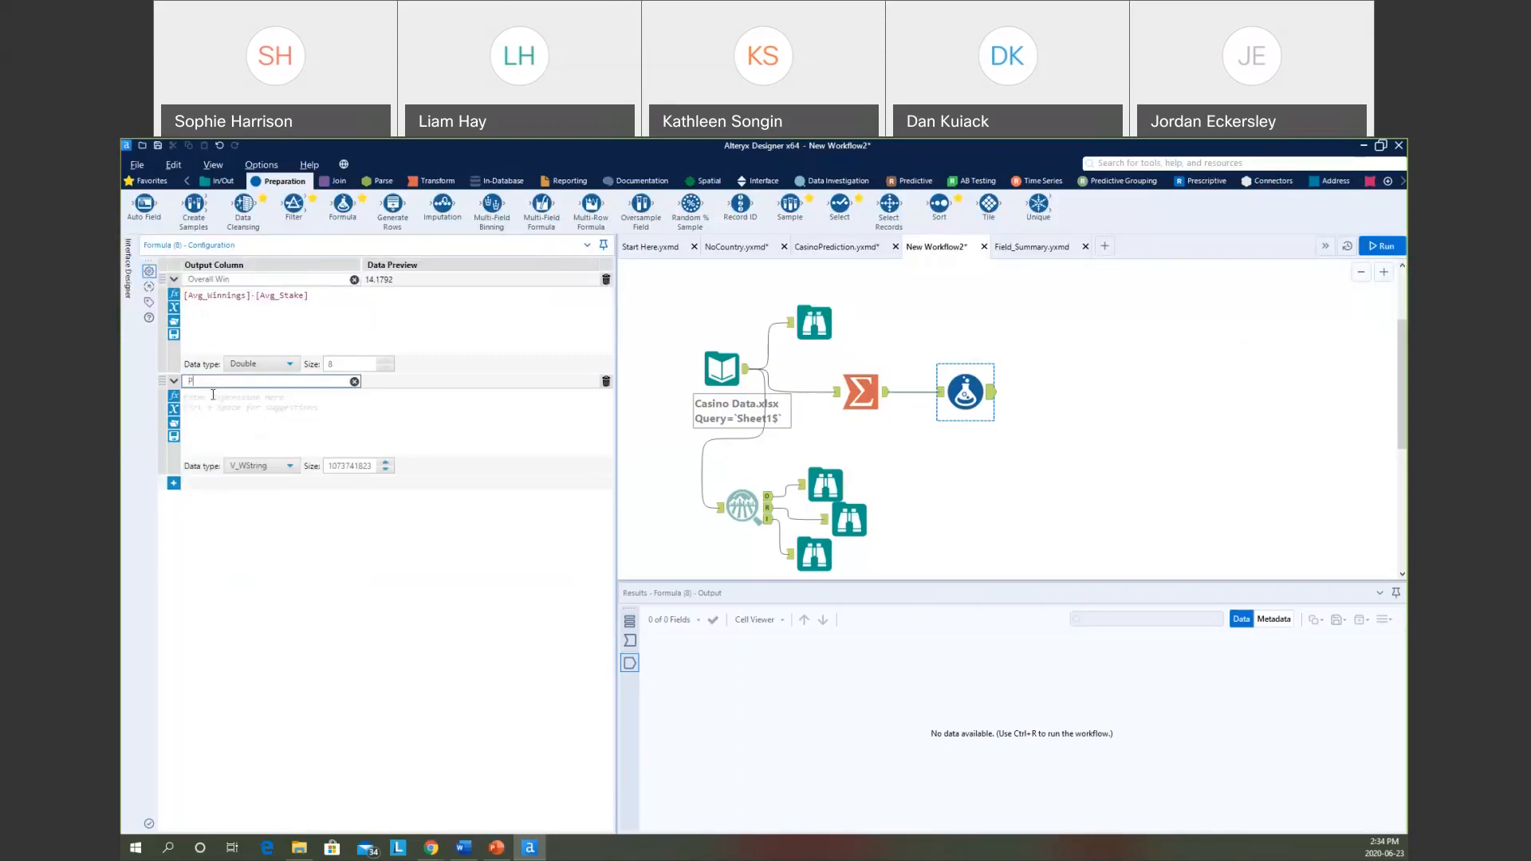
text(ozWin)
key(BackSpace)
key(BackSpace)
key(BackSpace)
text(Win)
Set the PosWin expression to If [Overall Win]>0 then 1 else 0 endif and enlarge the text of both expressions.
click(219, 406)
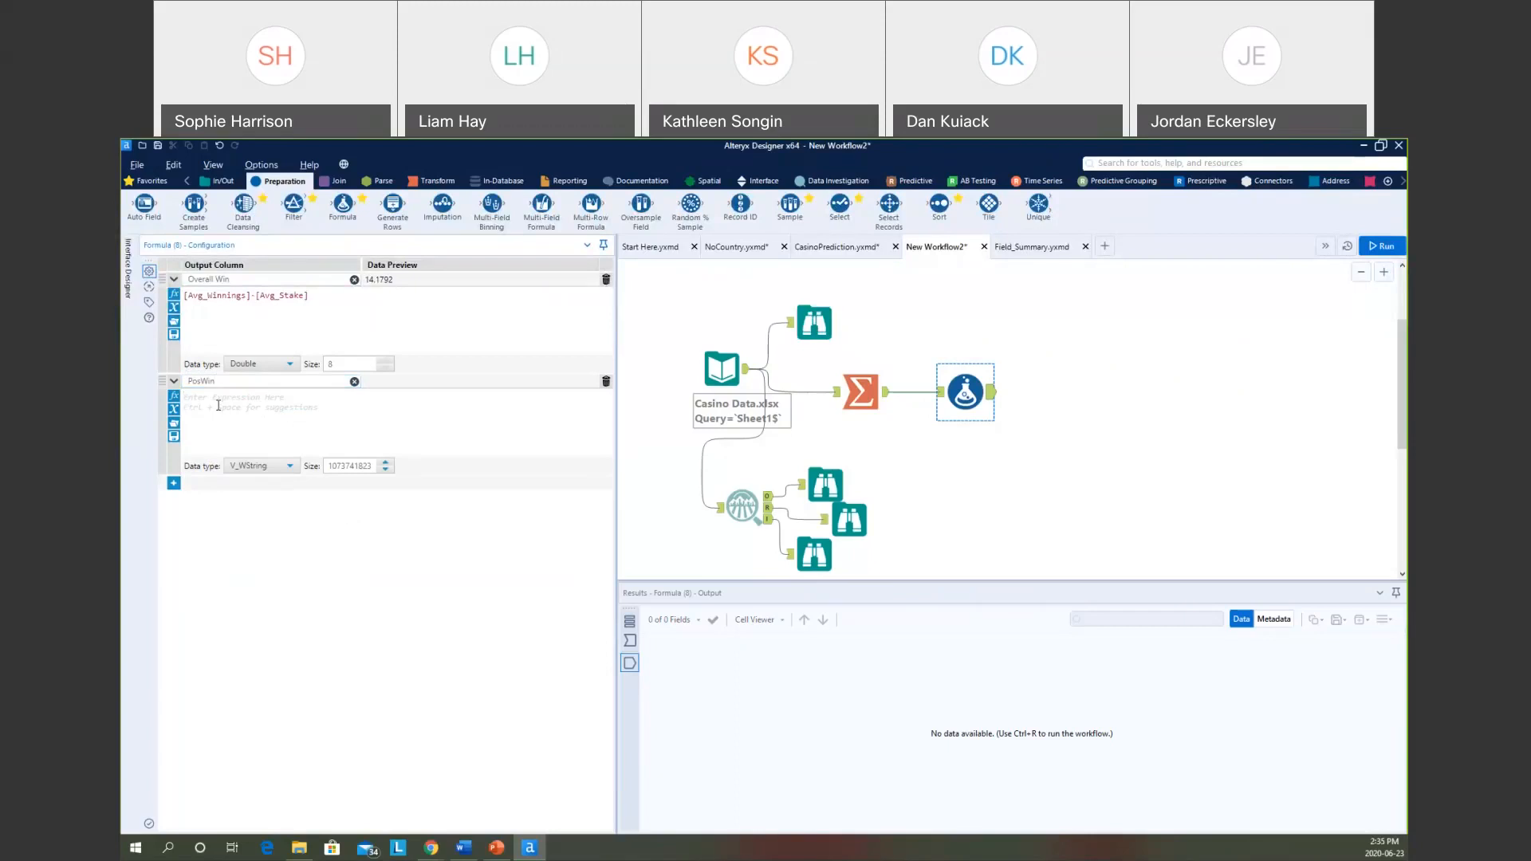
text(If ov)
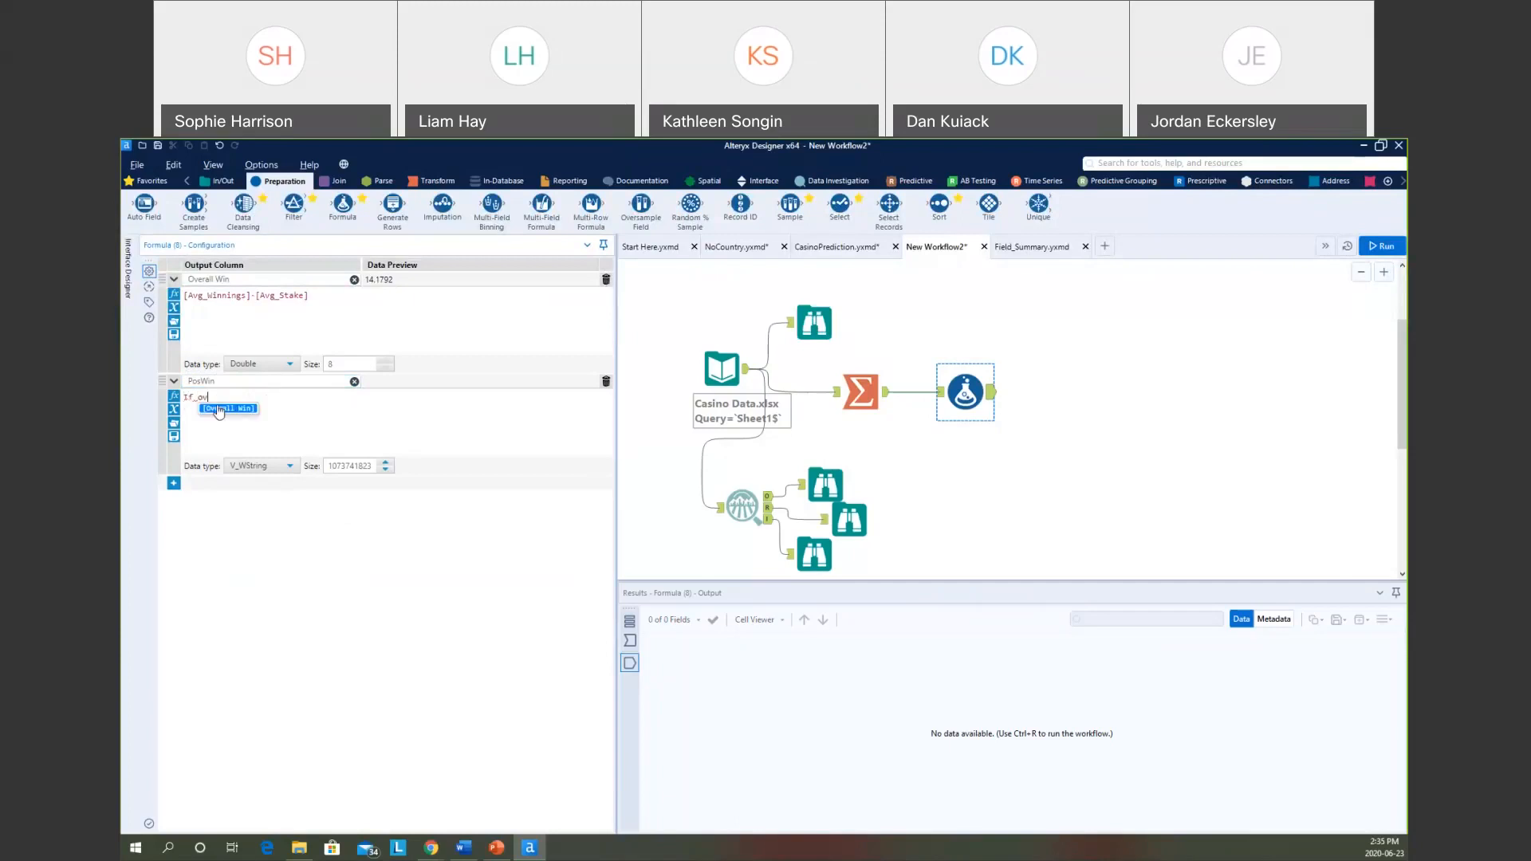
click(219, 409)
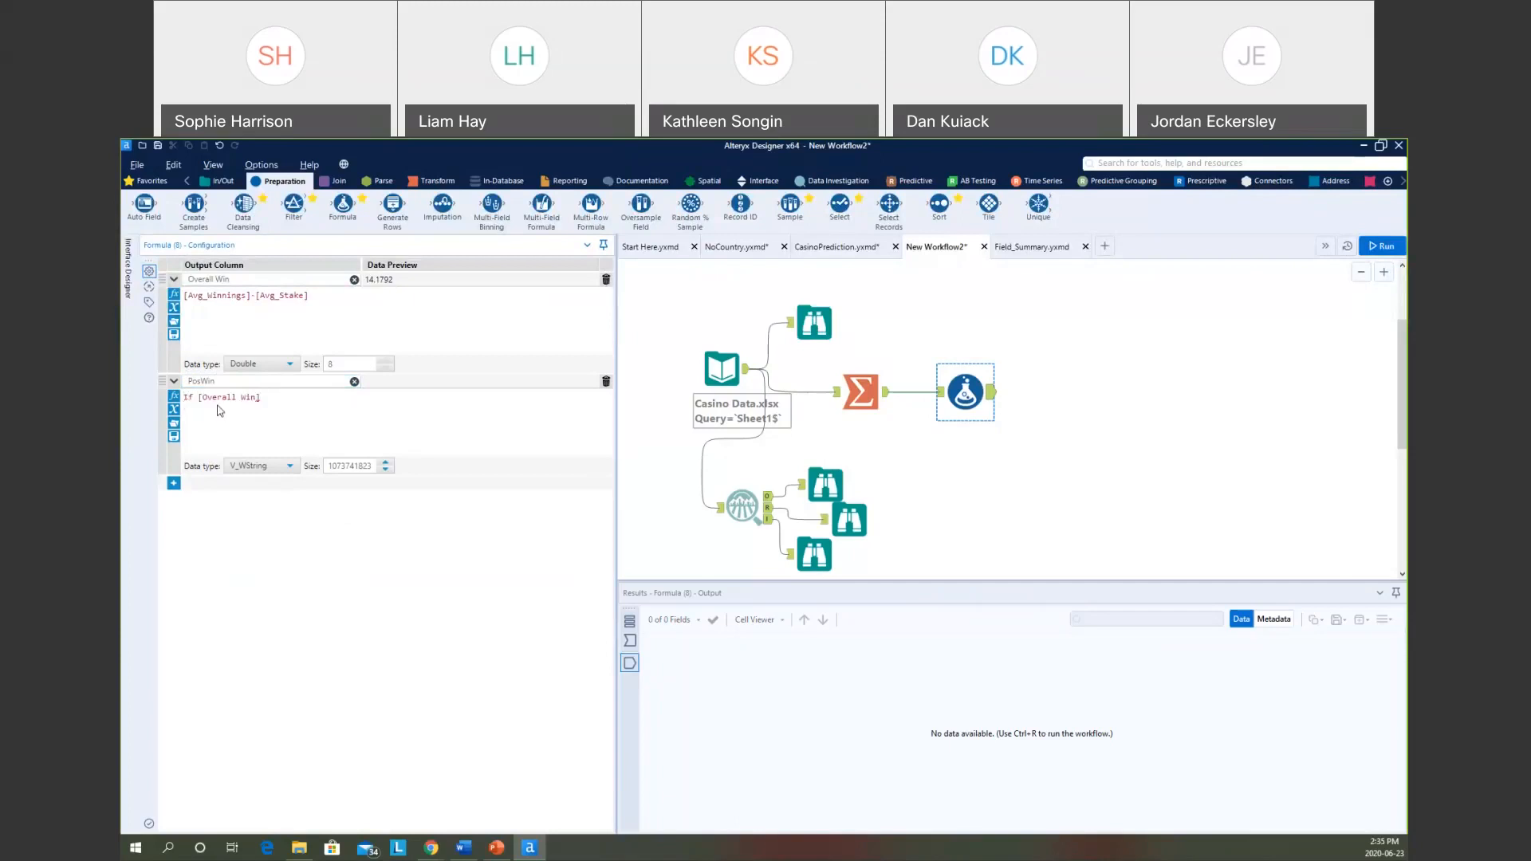
text(>0 then 1 else 0 endif)
scroll(284, 436, up, 5)
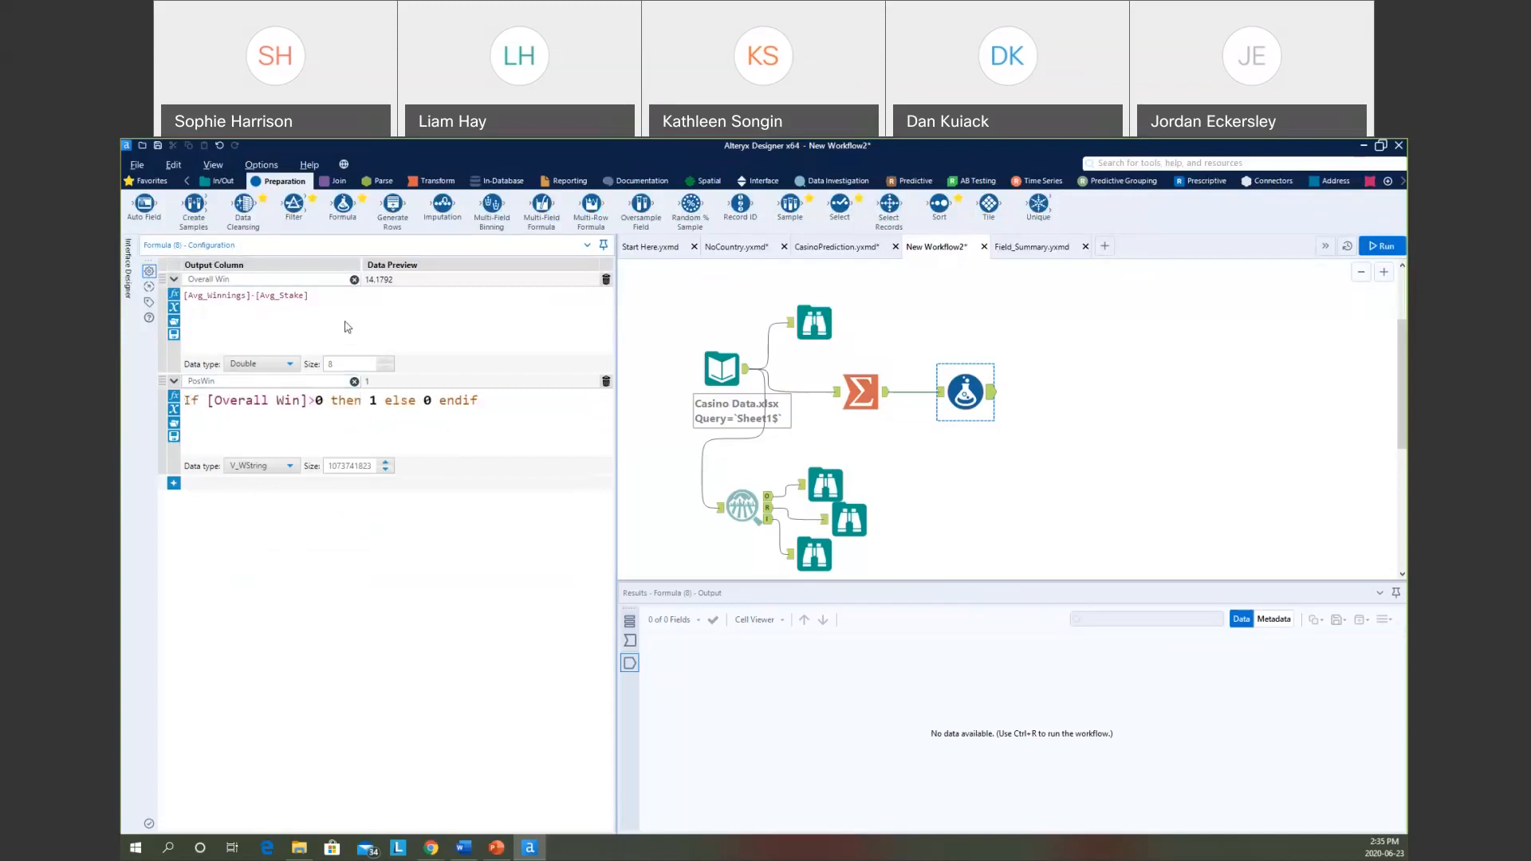
scroll(347, 327, up, 5)
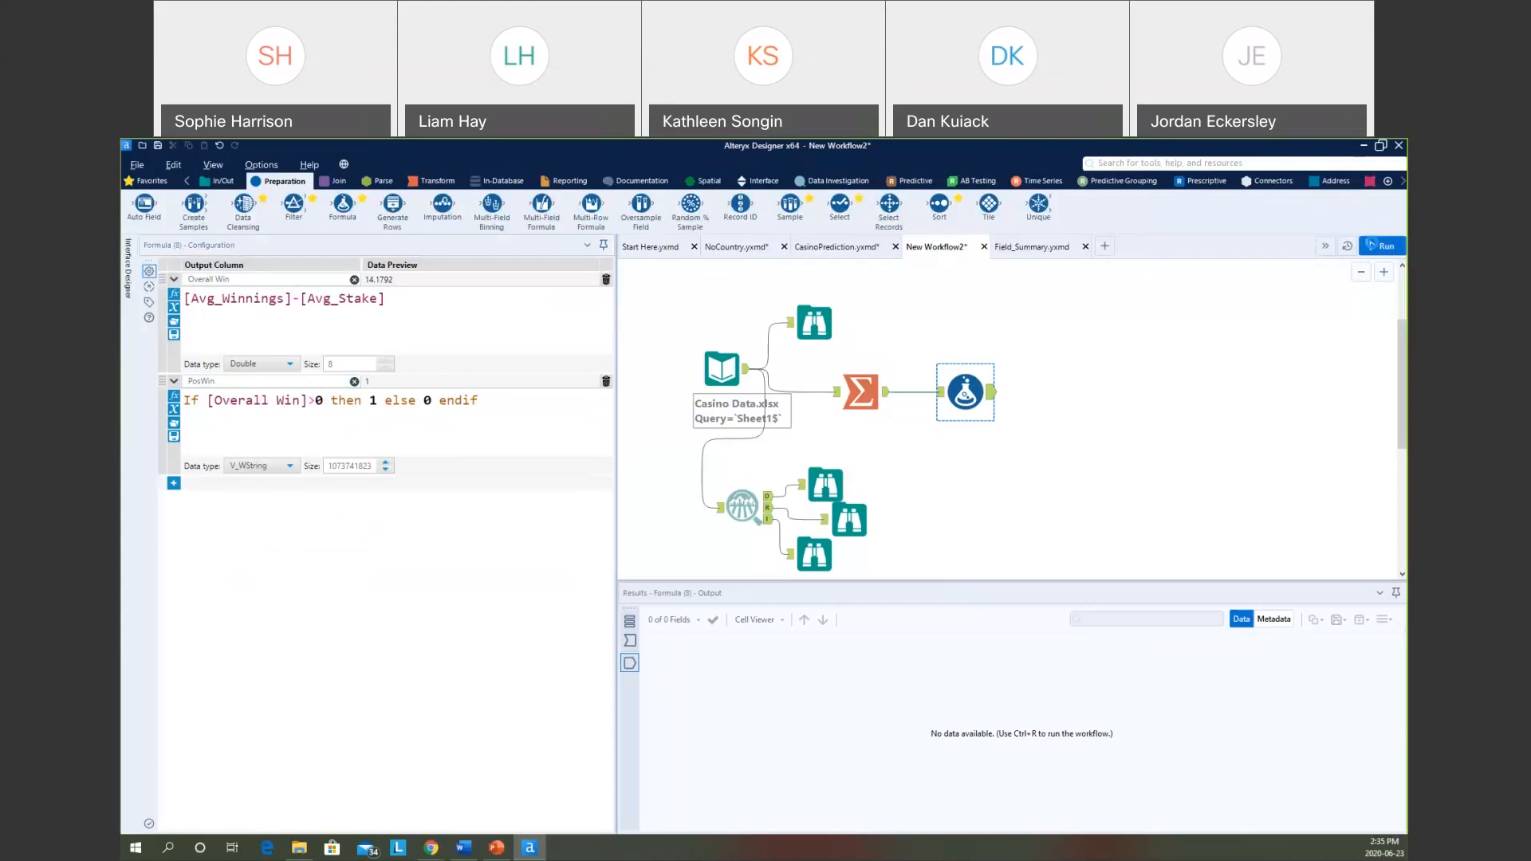
Run the workflow and compare the Formula tool's input records with its output containing Overall Win and PosWin.
click(1376, 245)
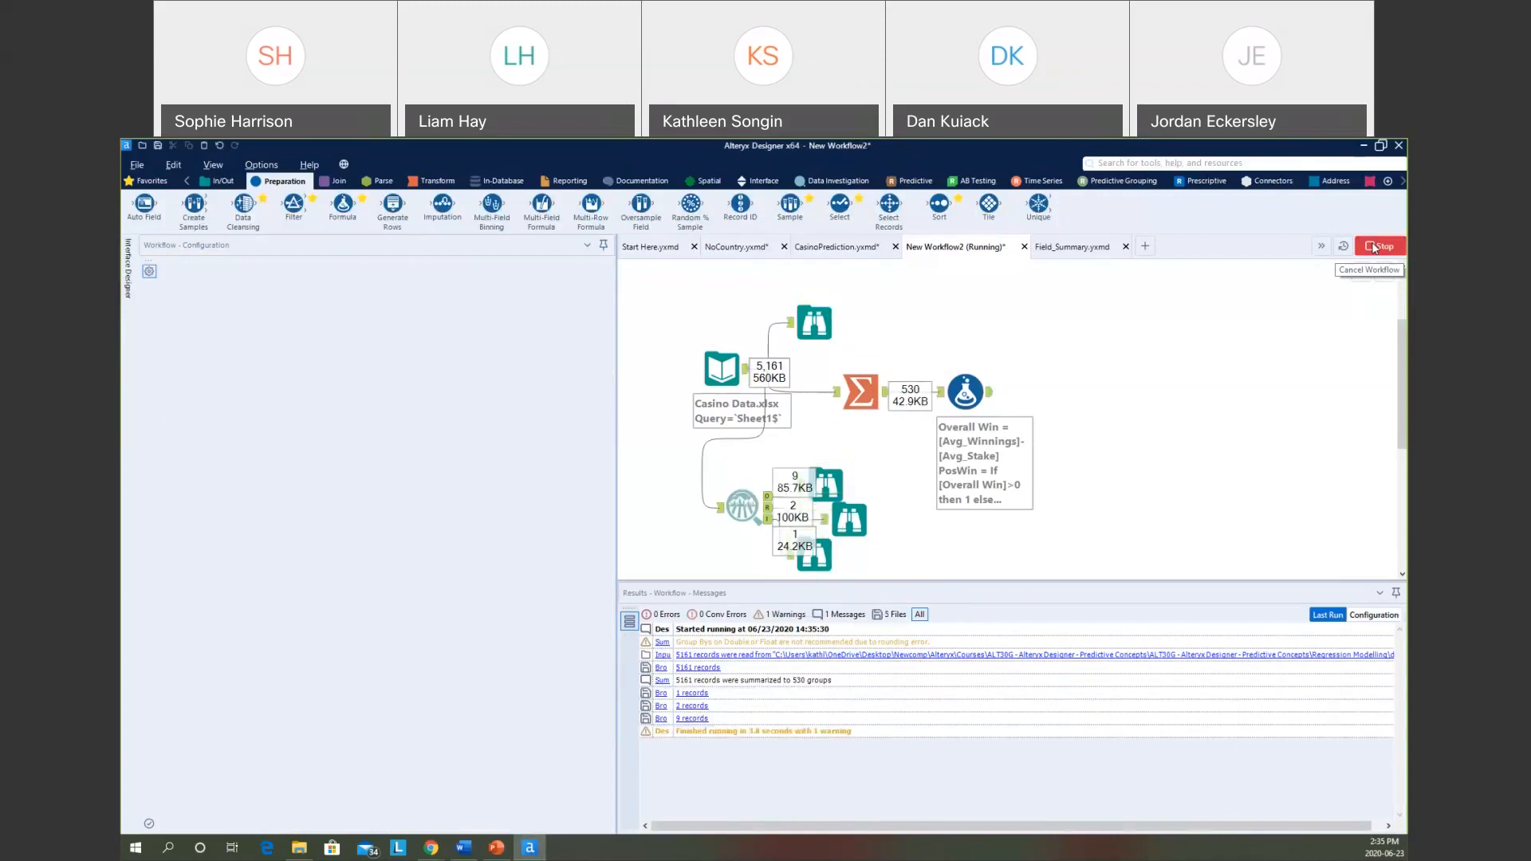
click(943, 394)
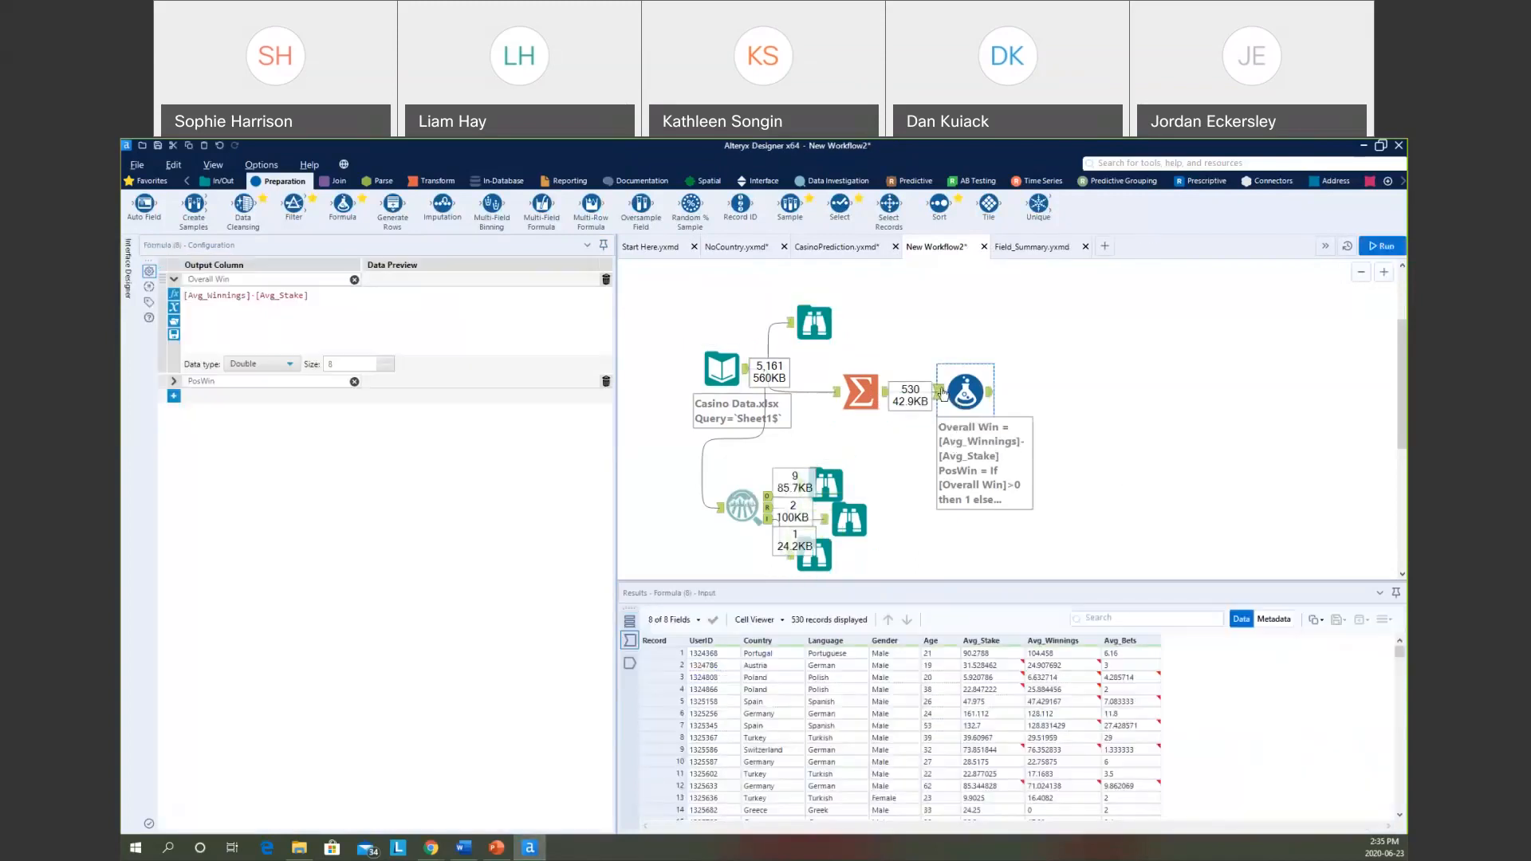
click(988, 396)
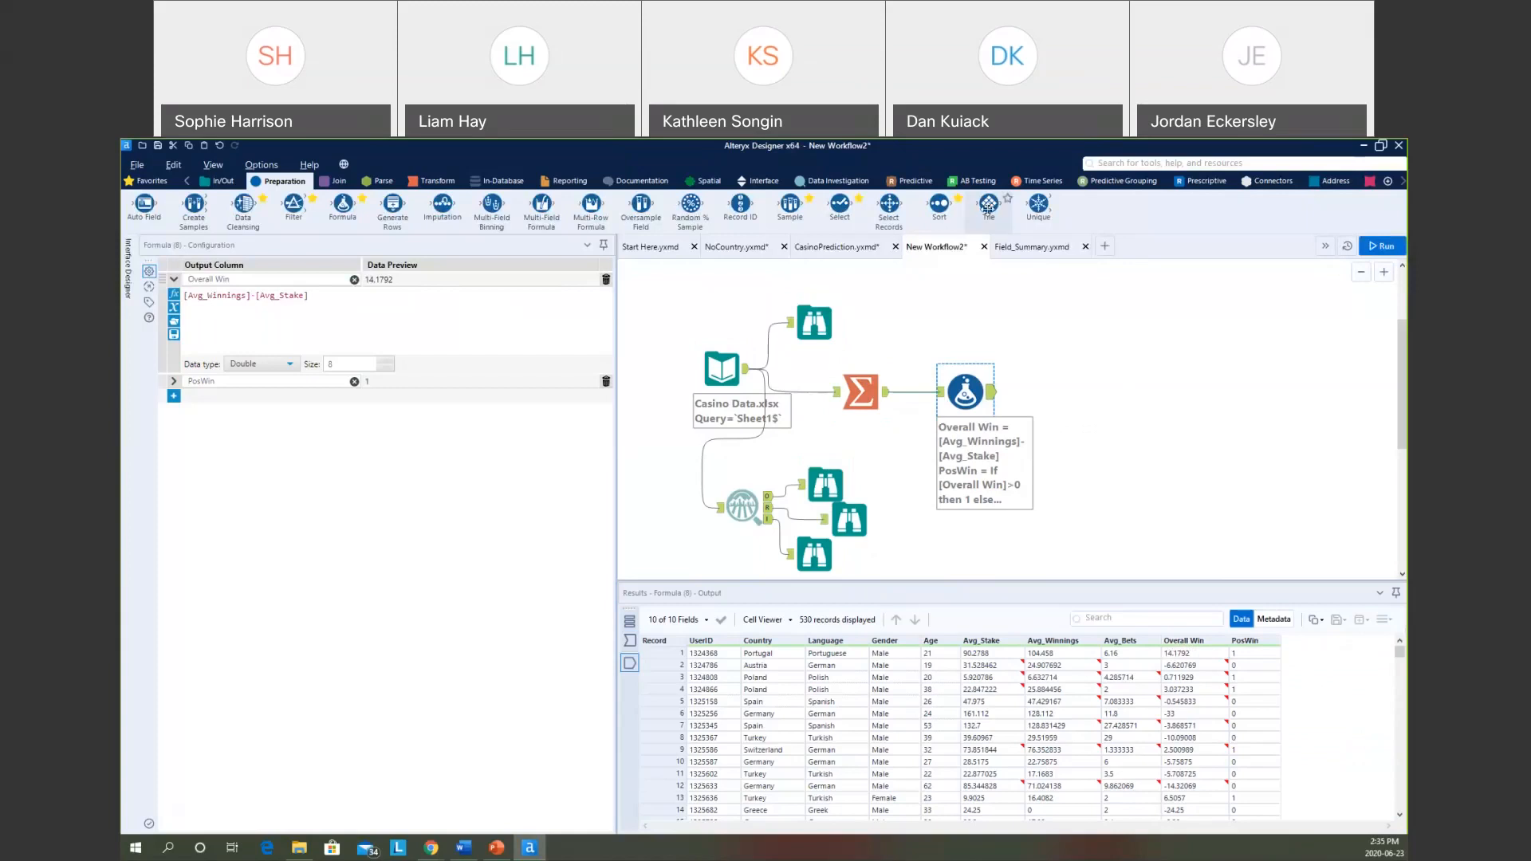
click(915, 181)
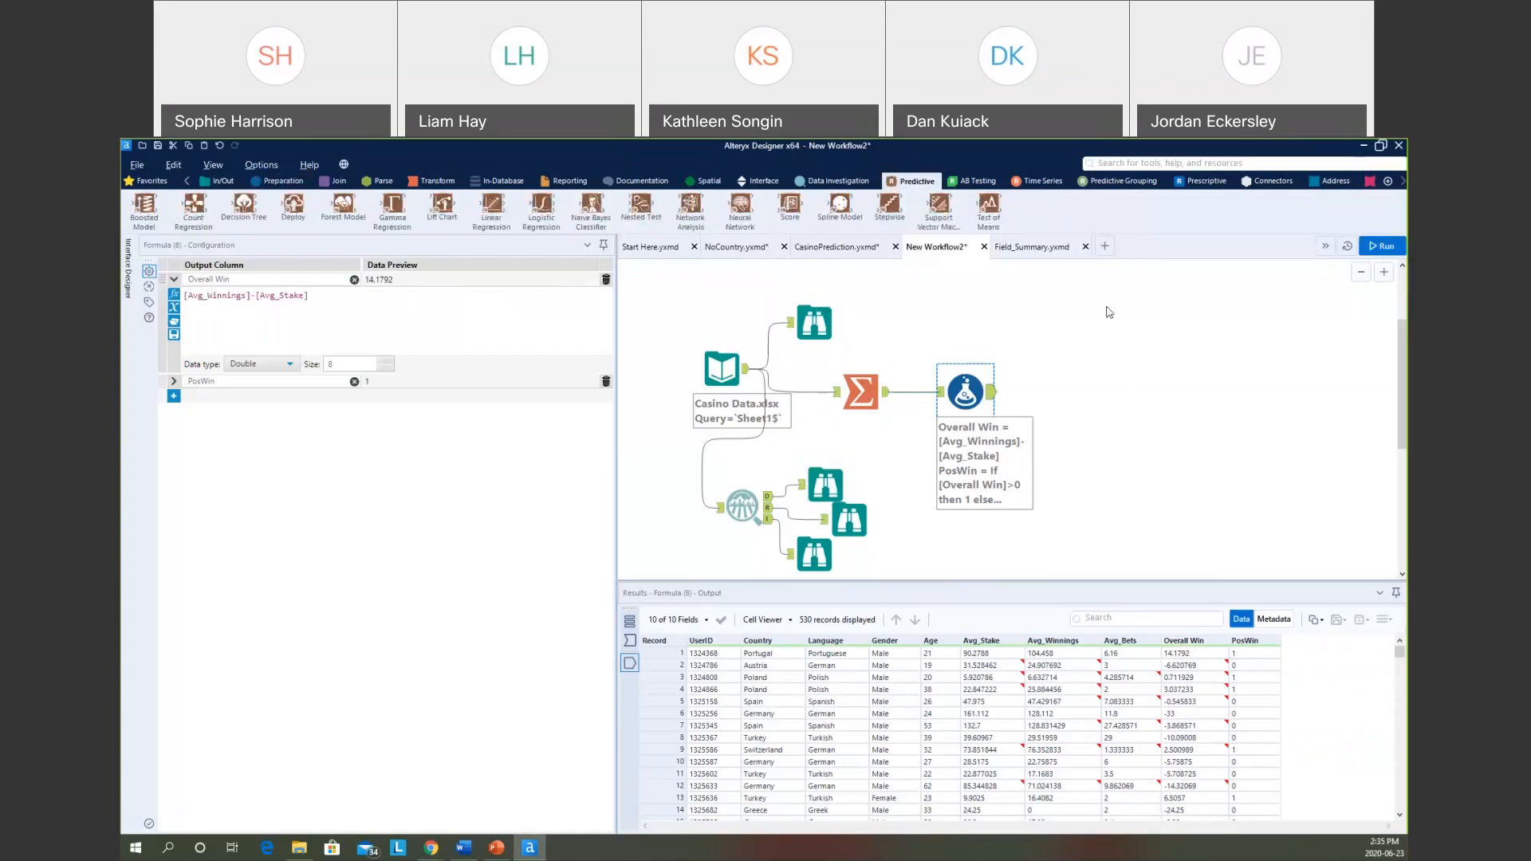
scroll(969, 736, down, 4)
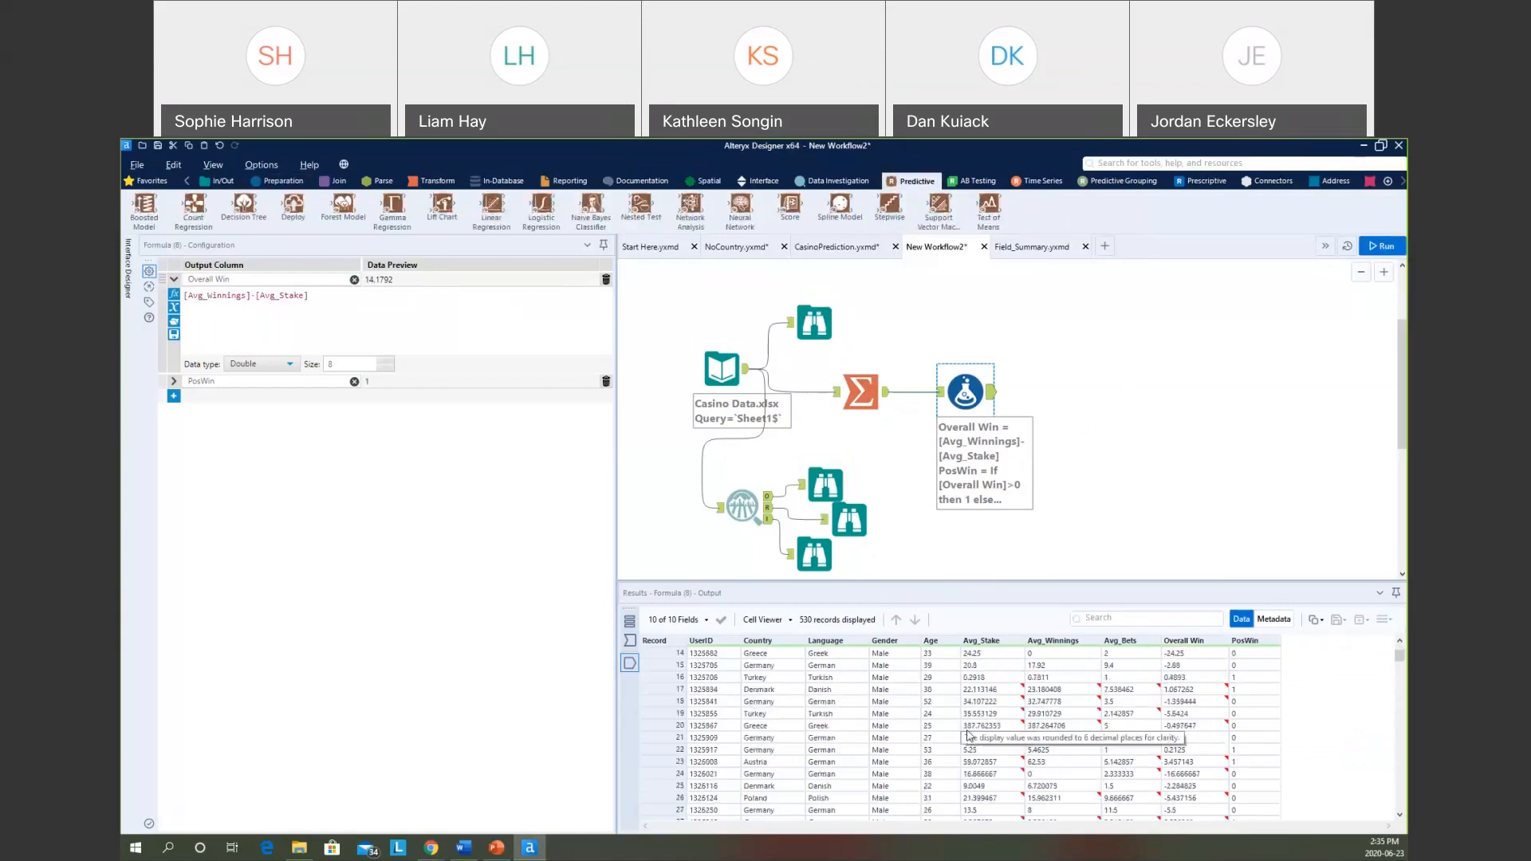
scroll(969, 735, up, 4)
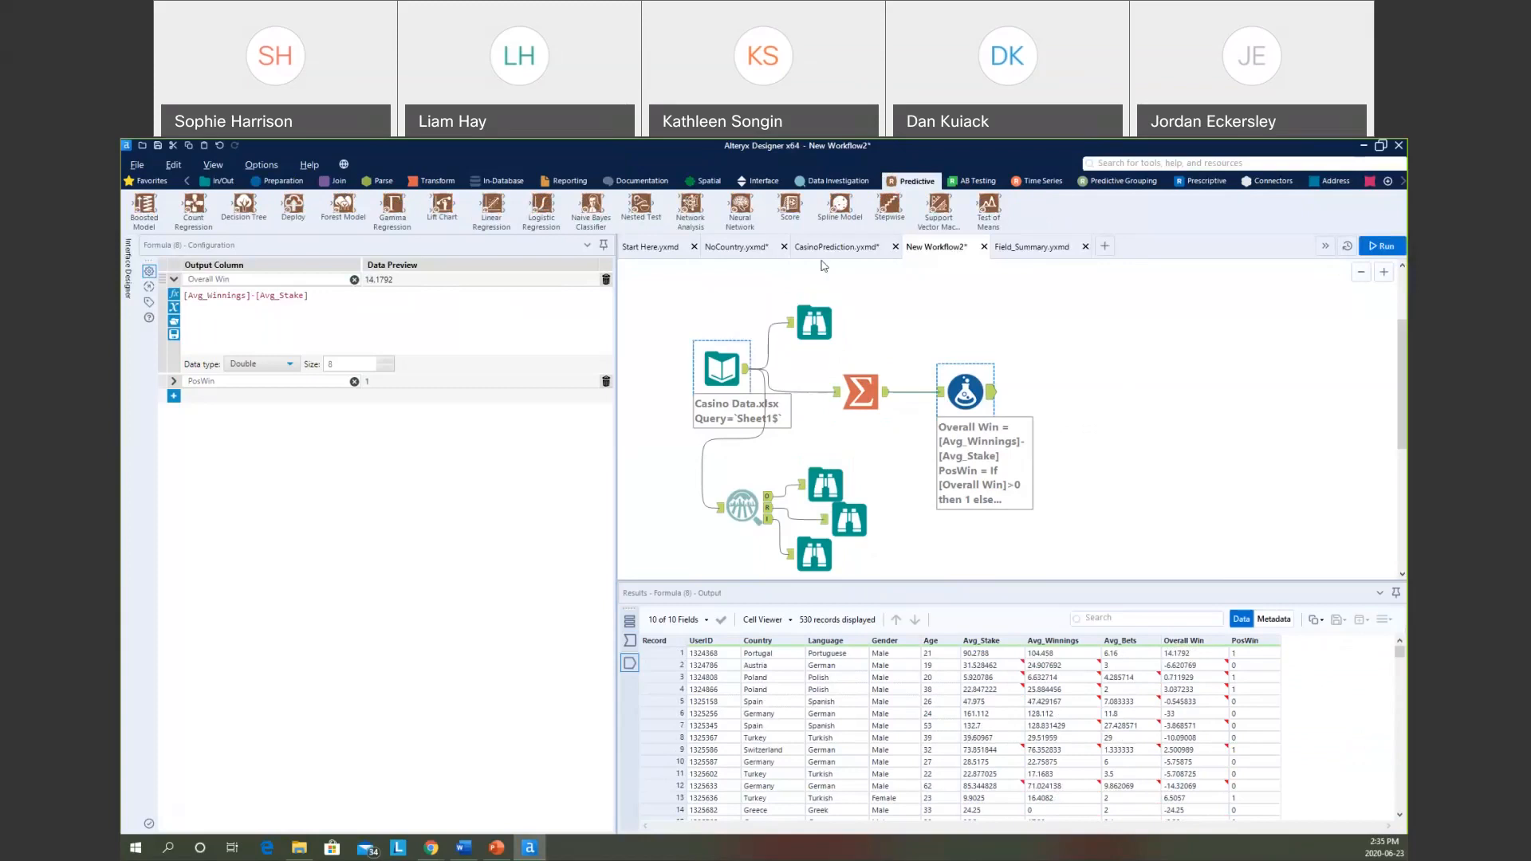
Connect a Create Samples tool to the Formula tool's output.
click(283, 182)
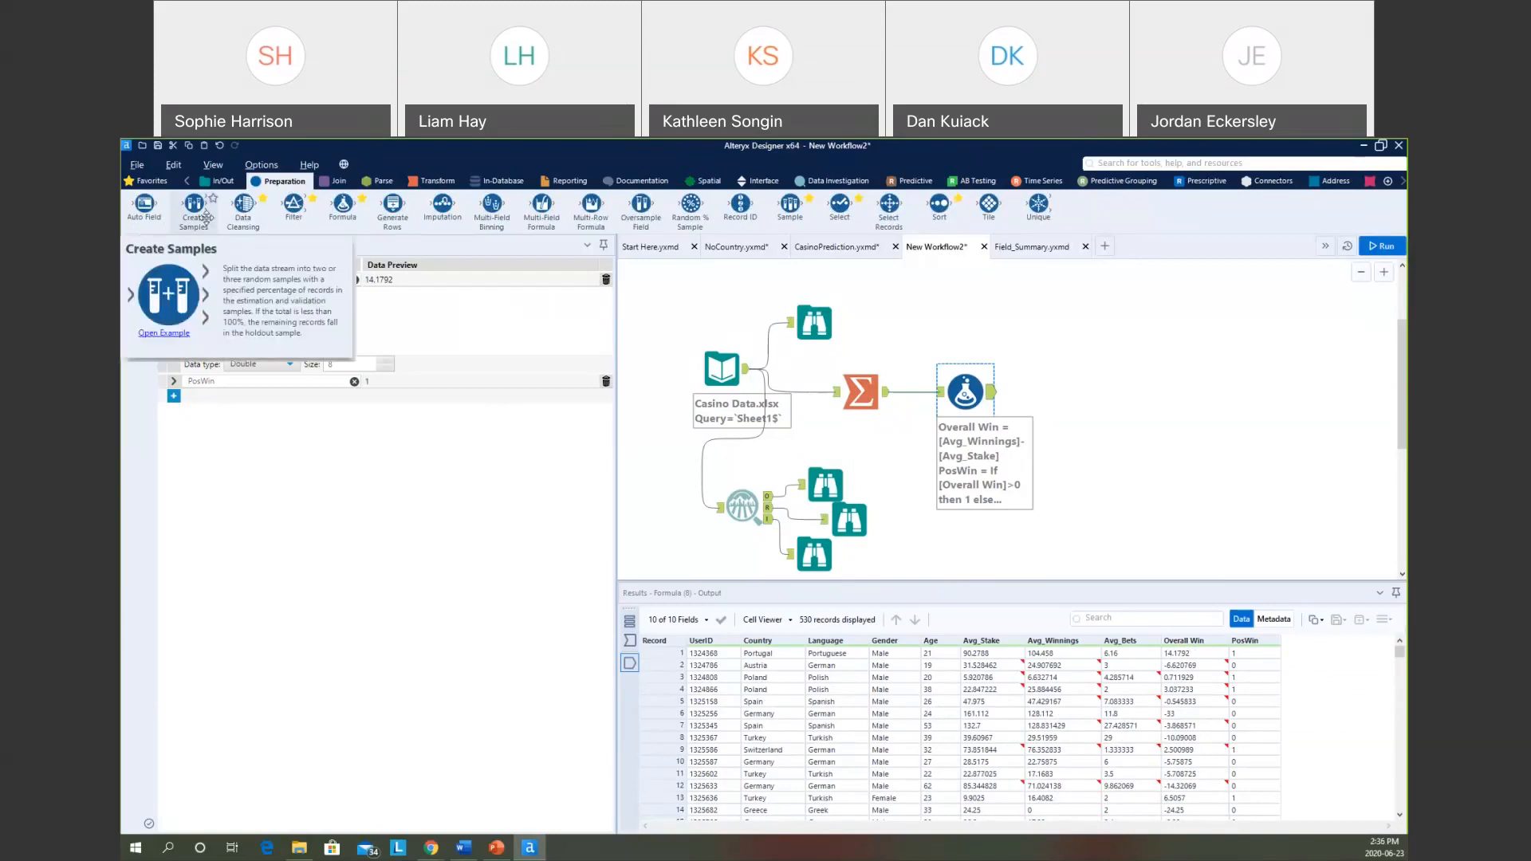
drag(195, 205, 1046, 375)
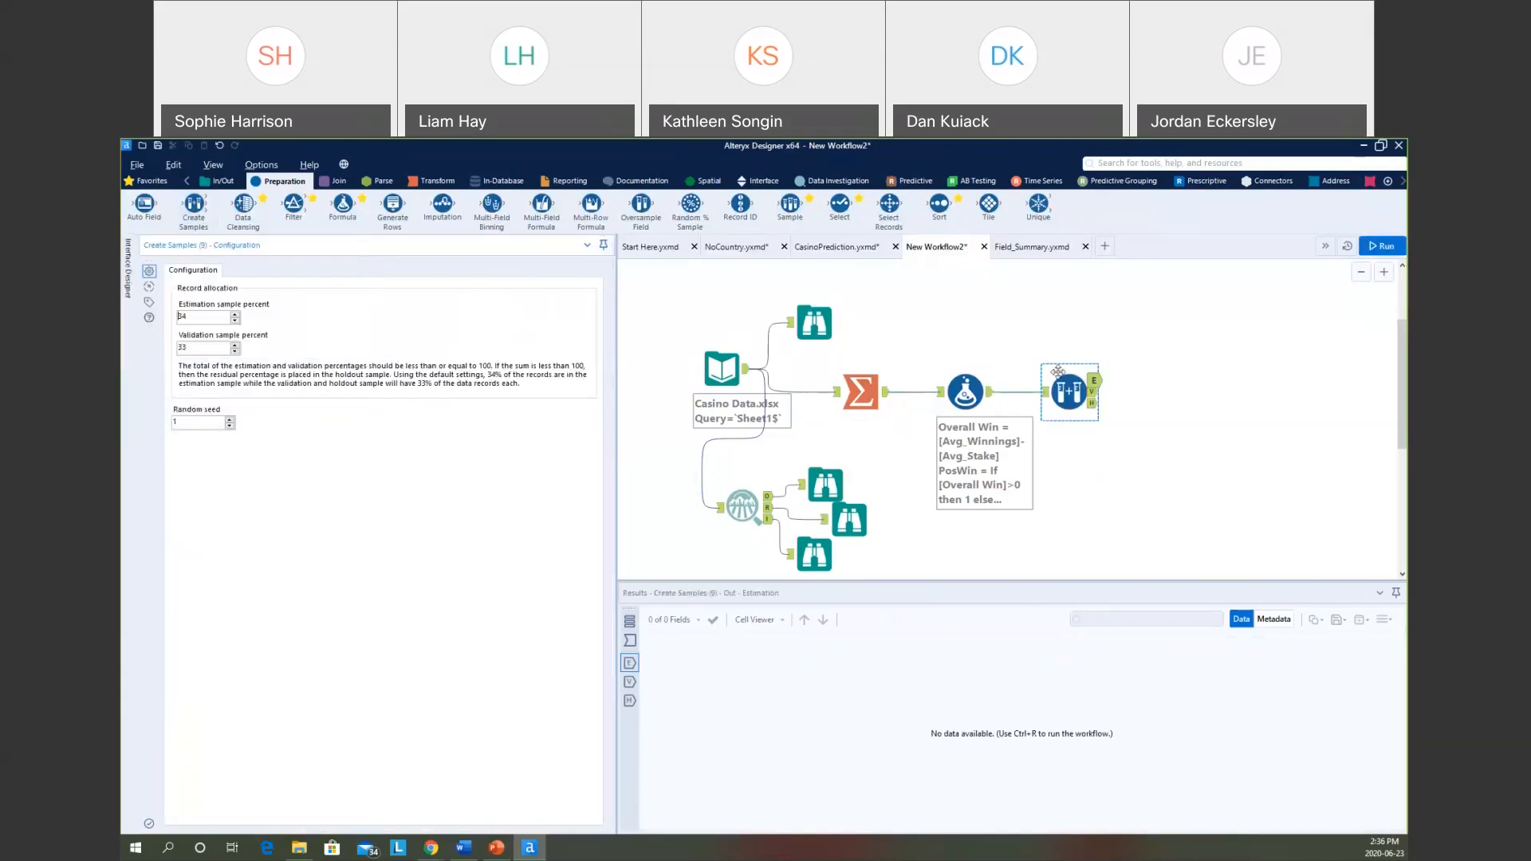
click(1092, 392)
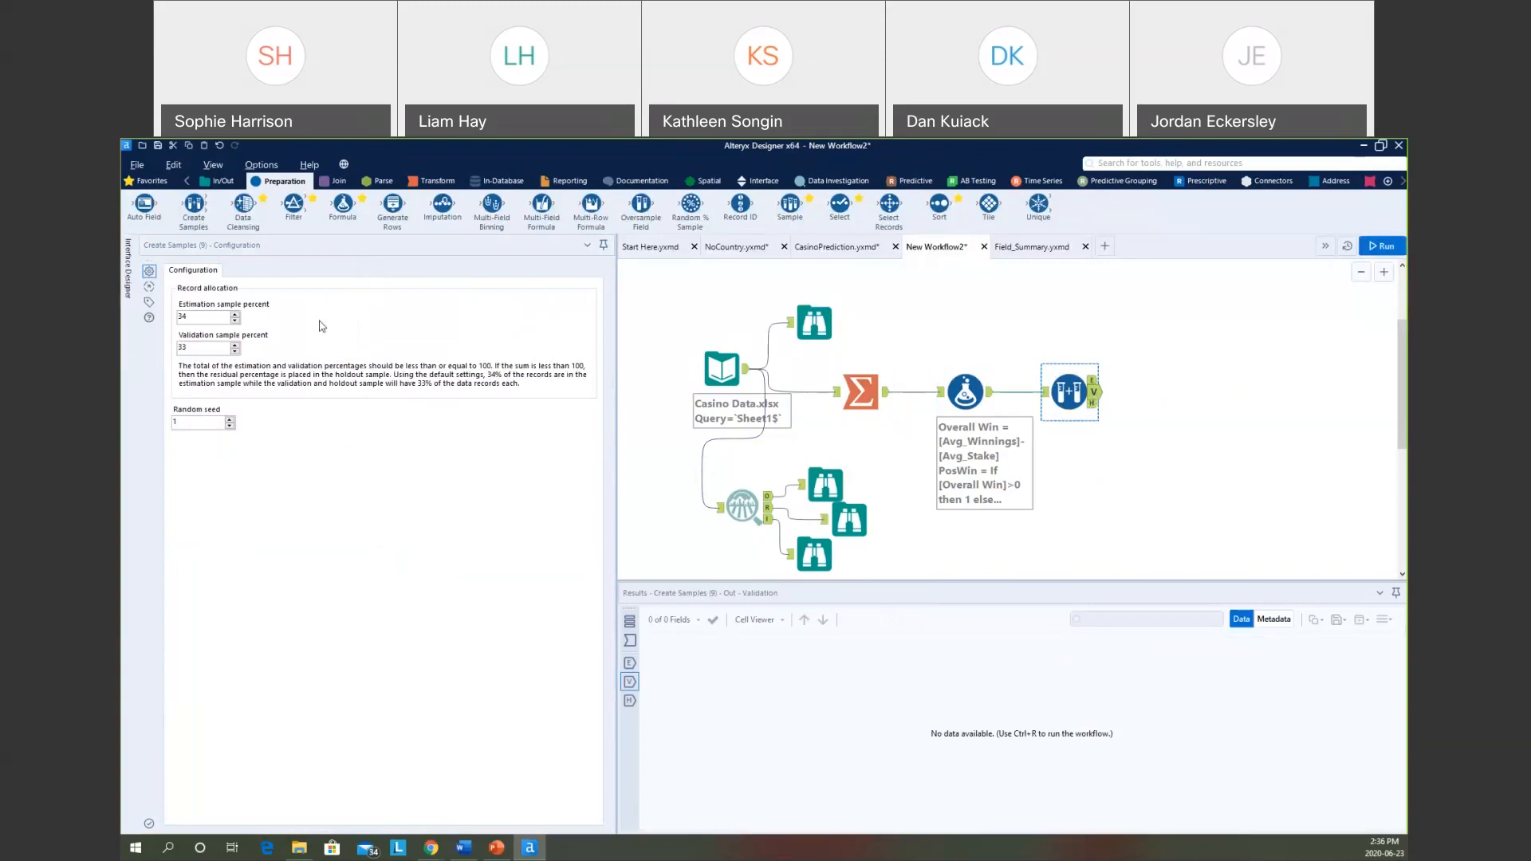
Set the Create Samples tool's estimation sample to 70 percent and its validation sample to 30 percent.
click(210, 316)
drag(210, 318, 174, 319)
text(7)
text(0)
text(0)
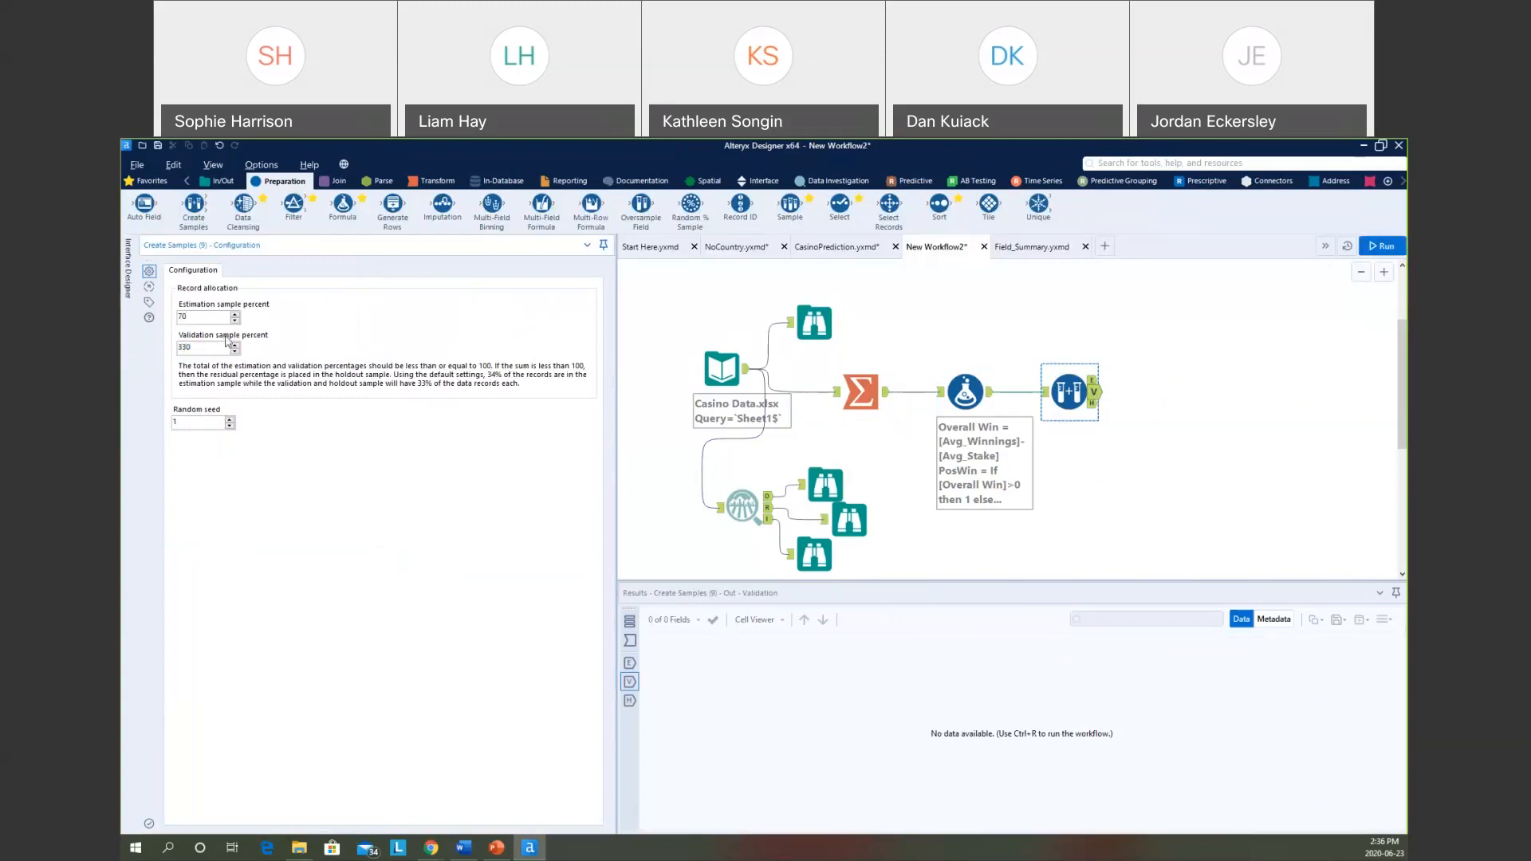
key(BackSpace)
key(BackSpace)
text(30)
Run the workflow and inspect the estimation and validation outputs of the Create Samples tool.
click(1382, 249)
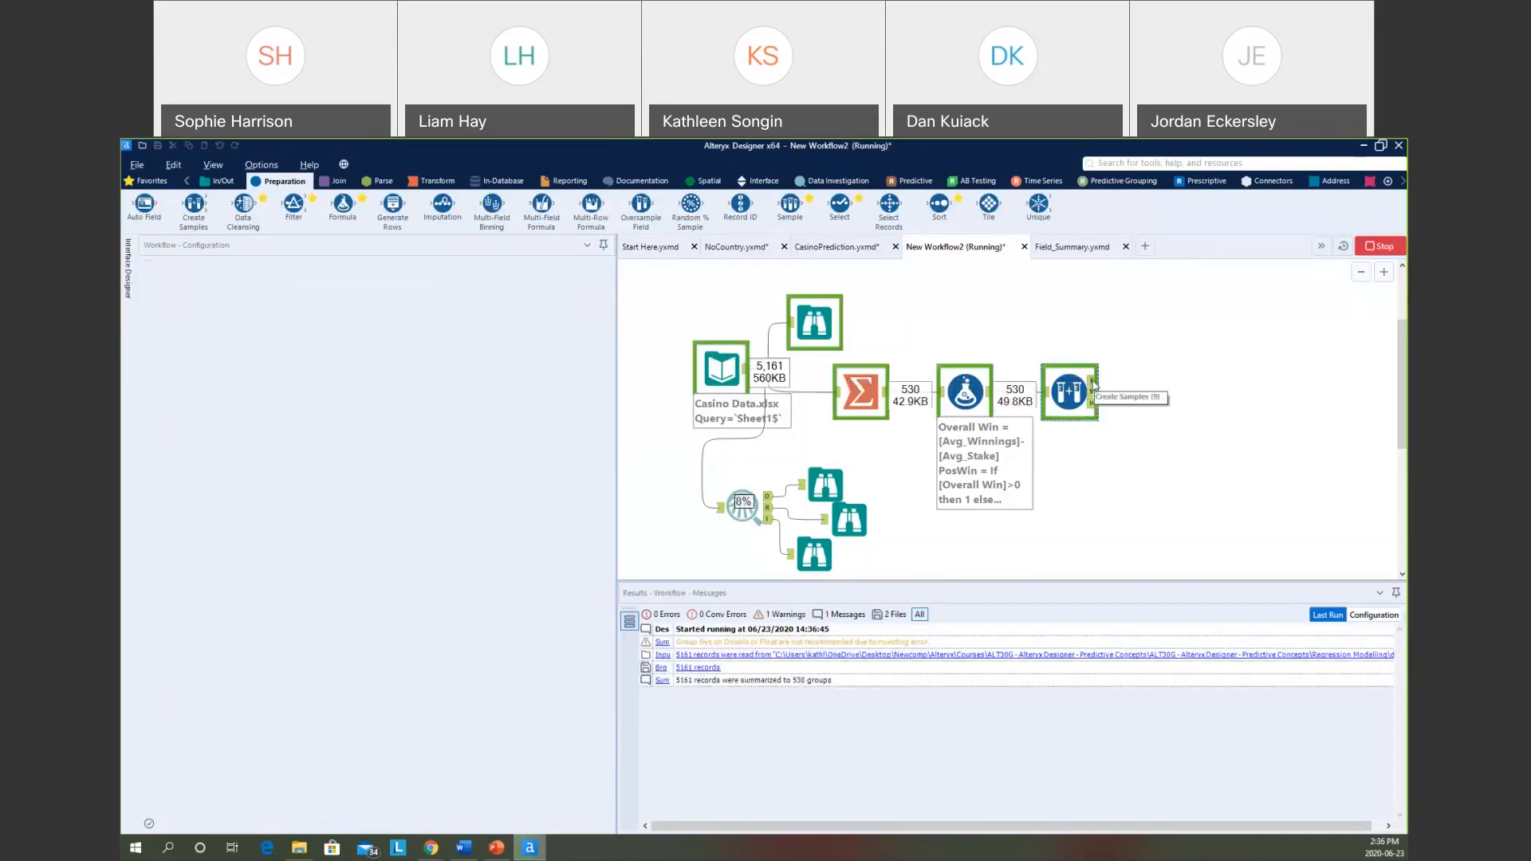
click(1093, 384)
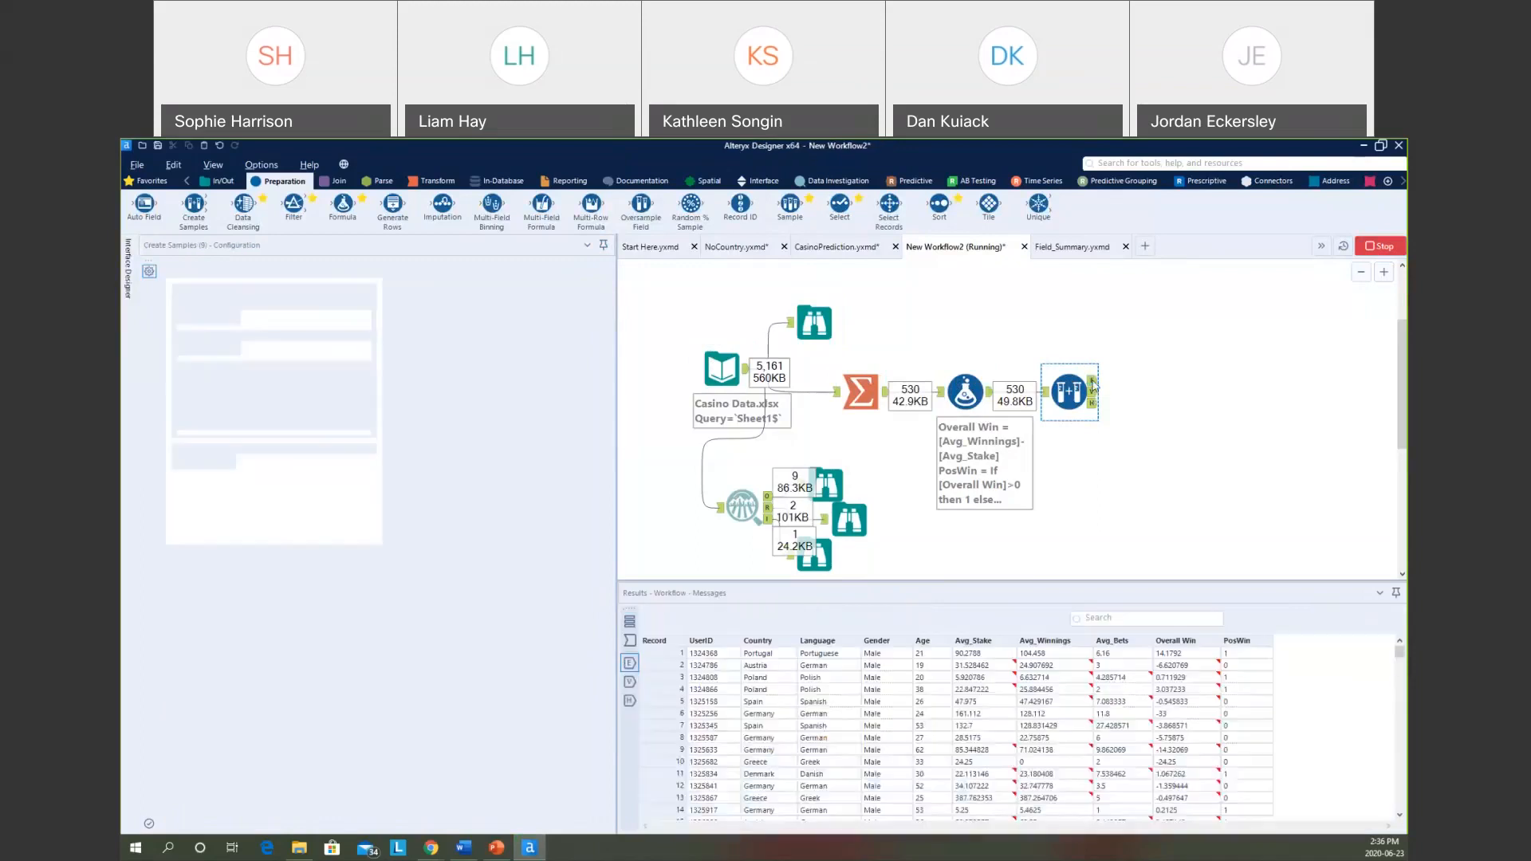
click(1095, 392)
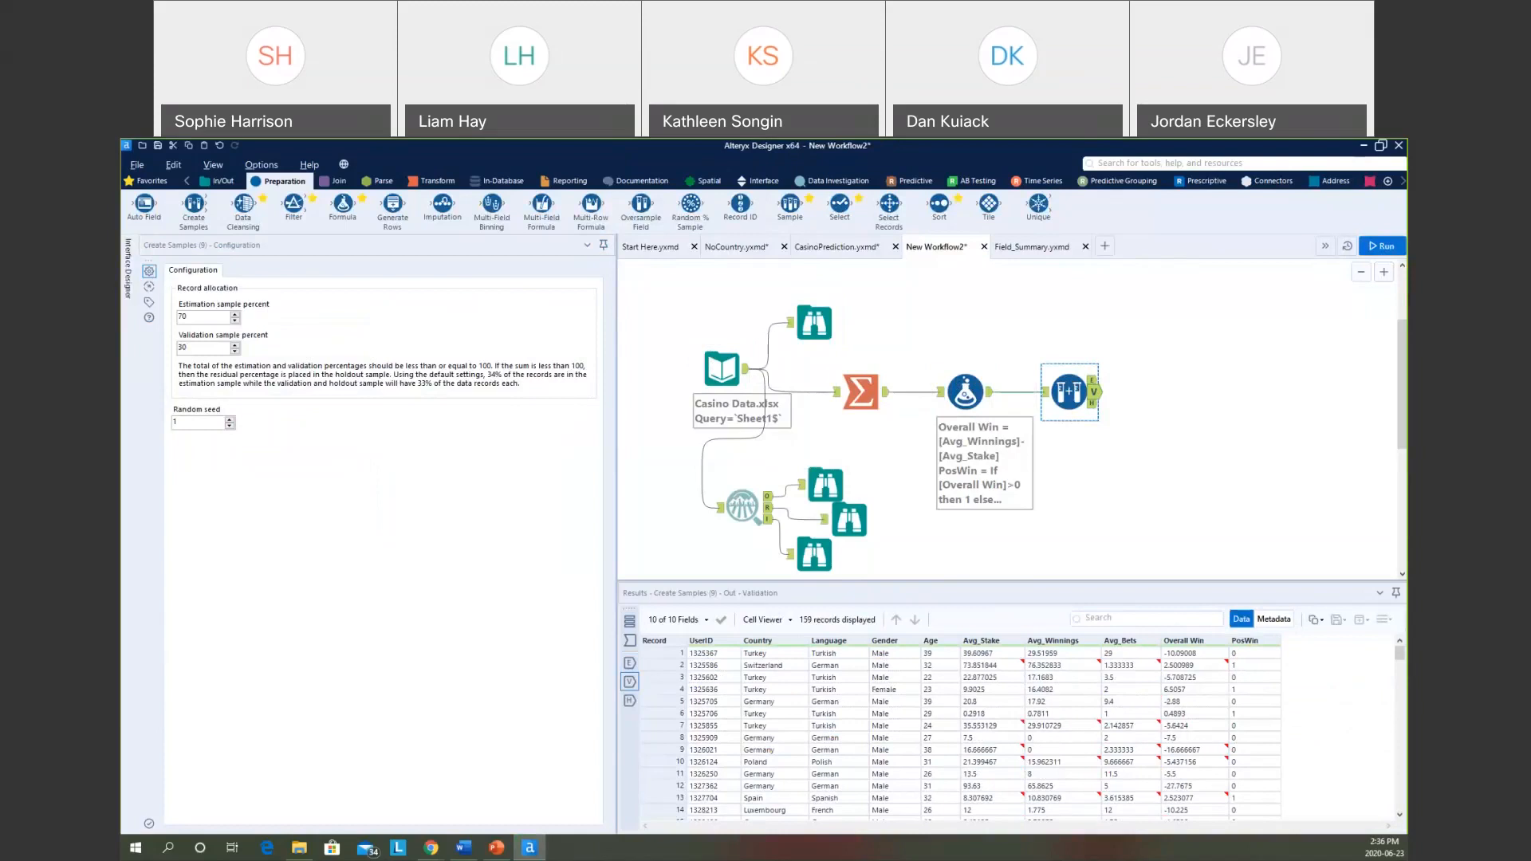
click(1095, 380)
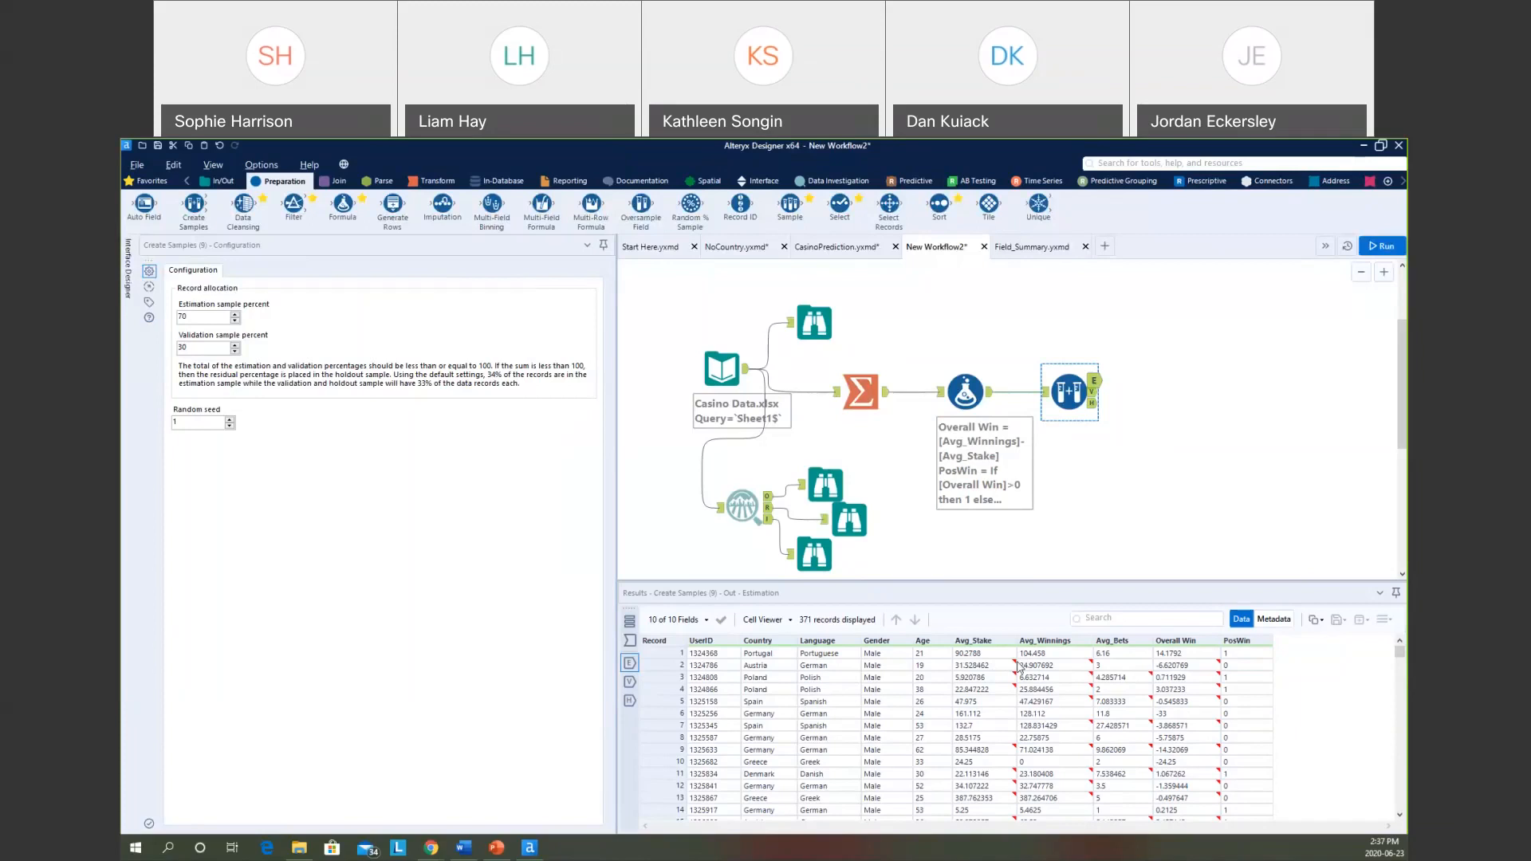
Connect a Linear Regression tool to the estimation output of Create Samples and name the model CasinoGuess.
click(909, 181)
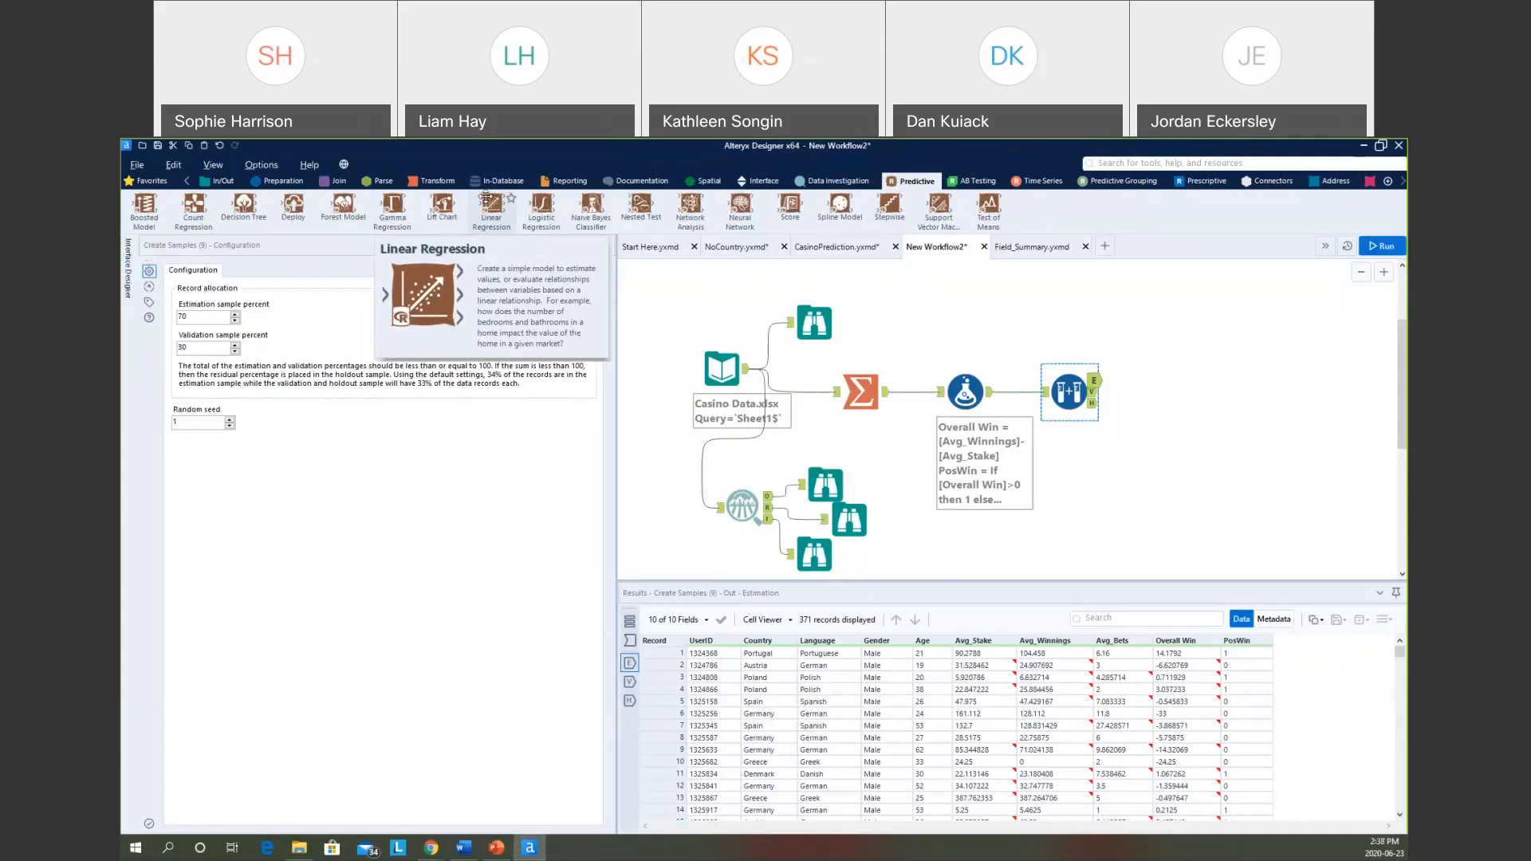
drag(485, 197, 1204, 375)
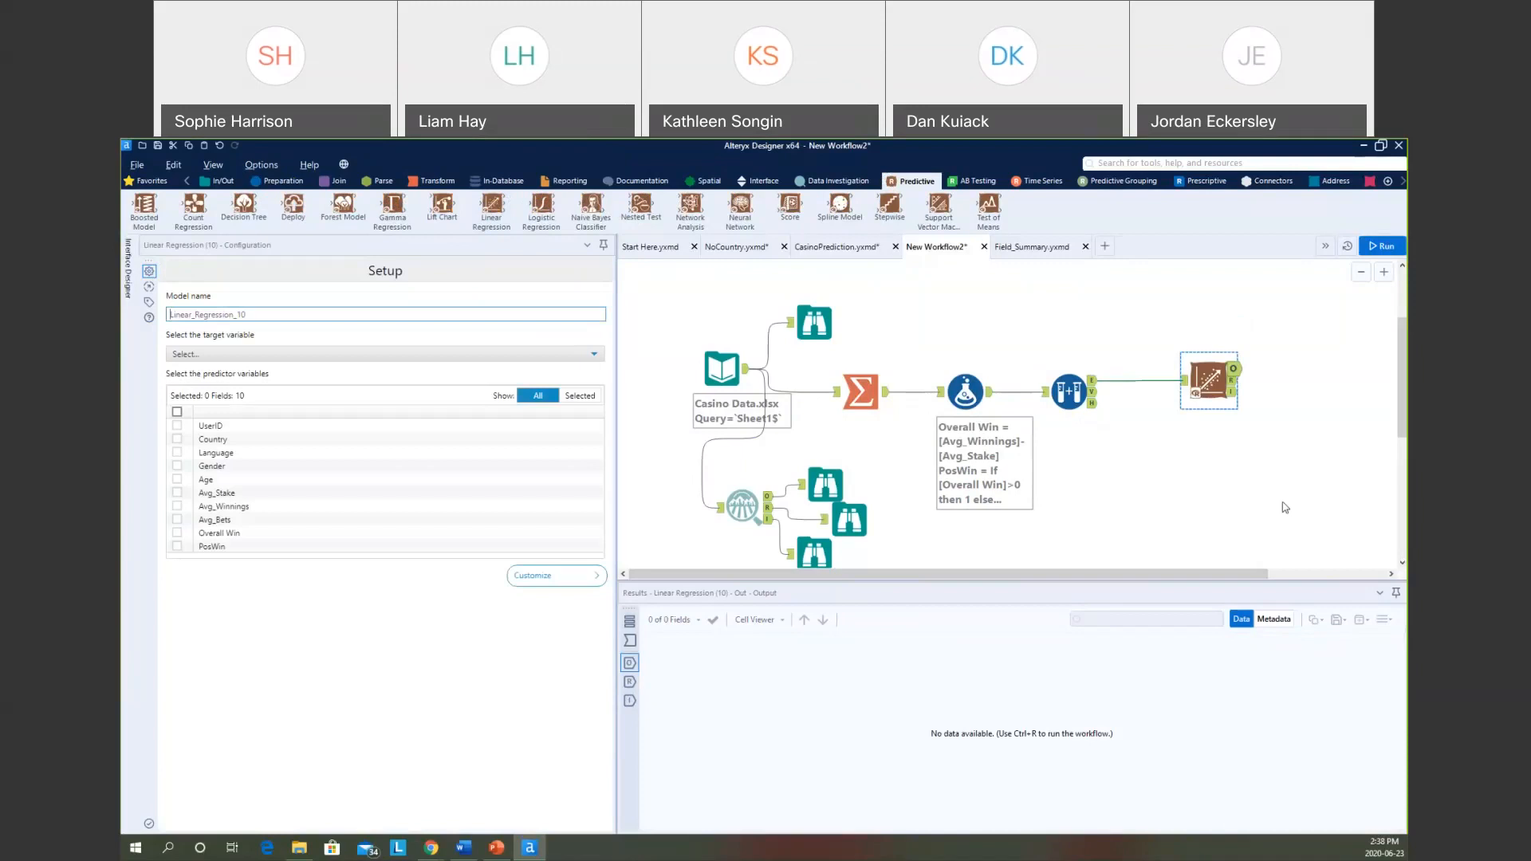
click(279, 315)
double_click(279, 316)
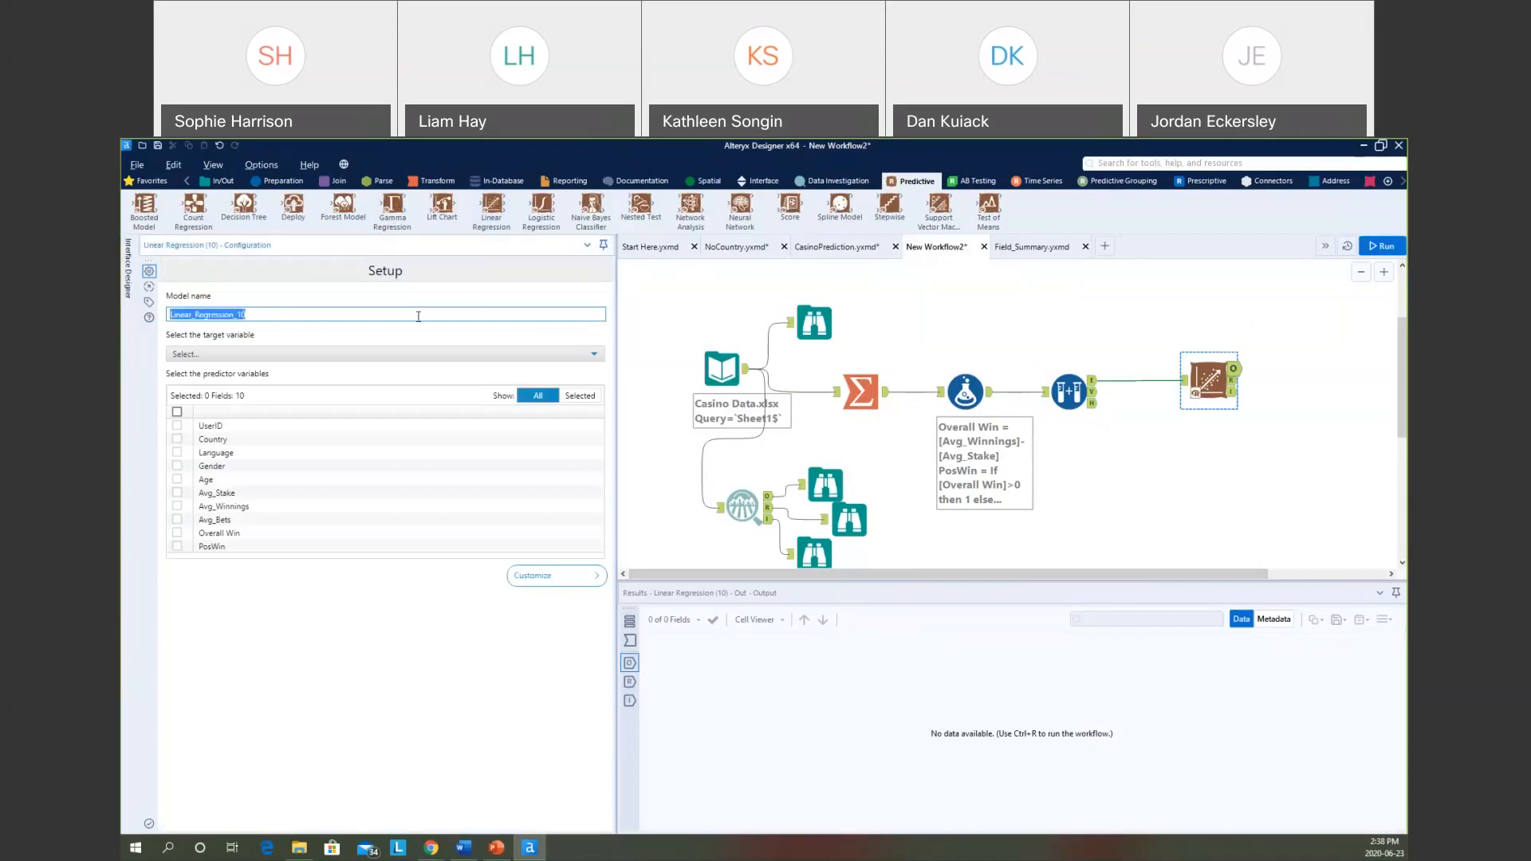
text(CasinoGuess)
Set the model's target variable to Overall Win and select Country, Language, Gender, Age and Avg_Bets as predictor variables.
click(300, 353)
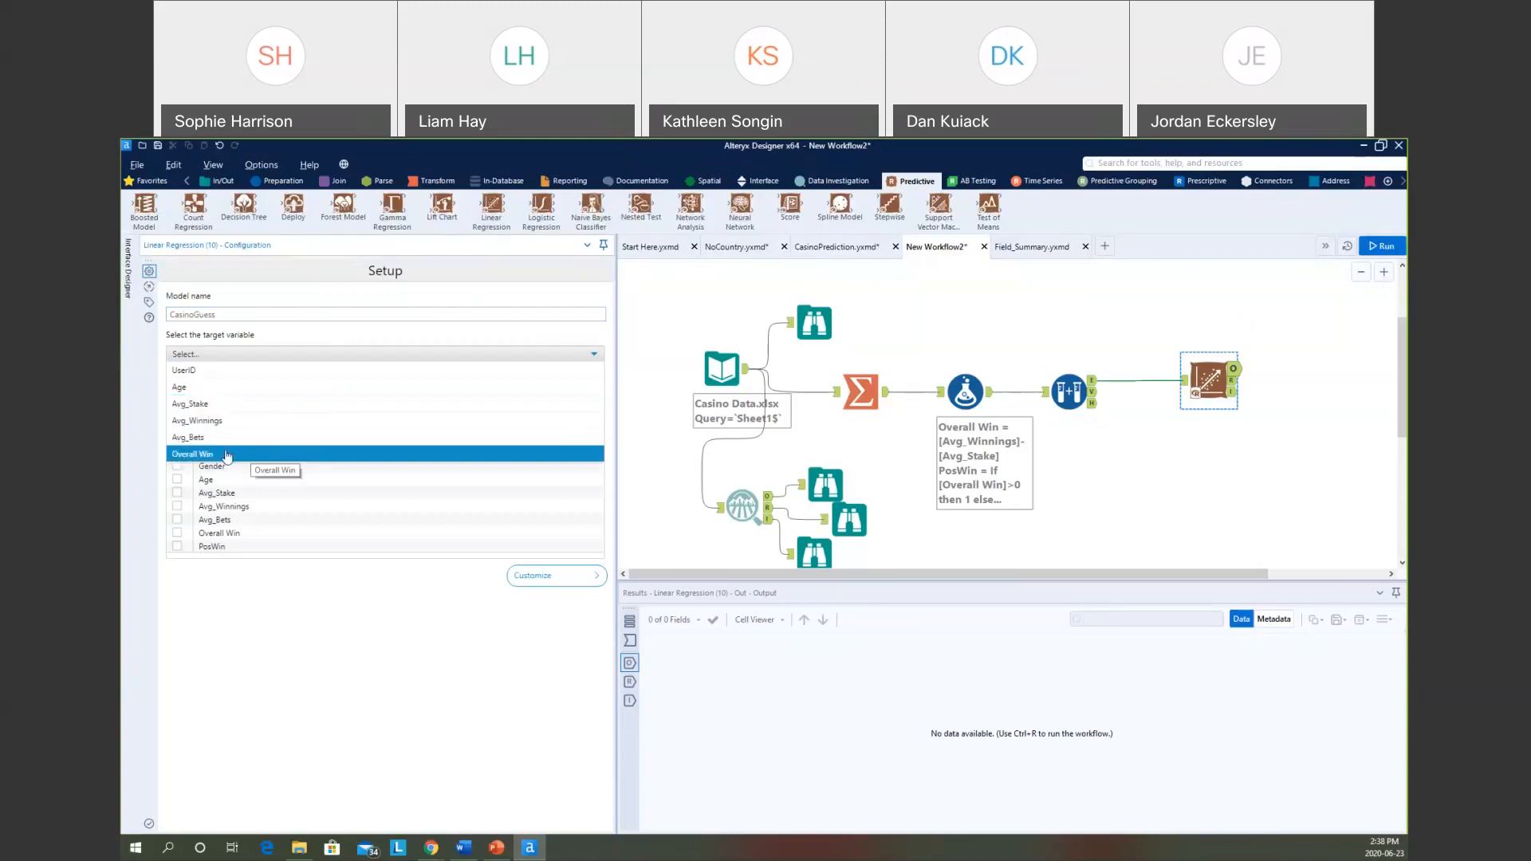
click(227, 454)
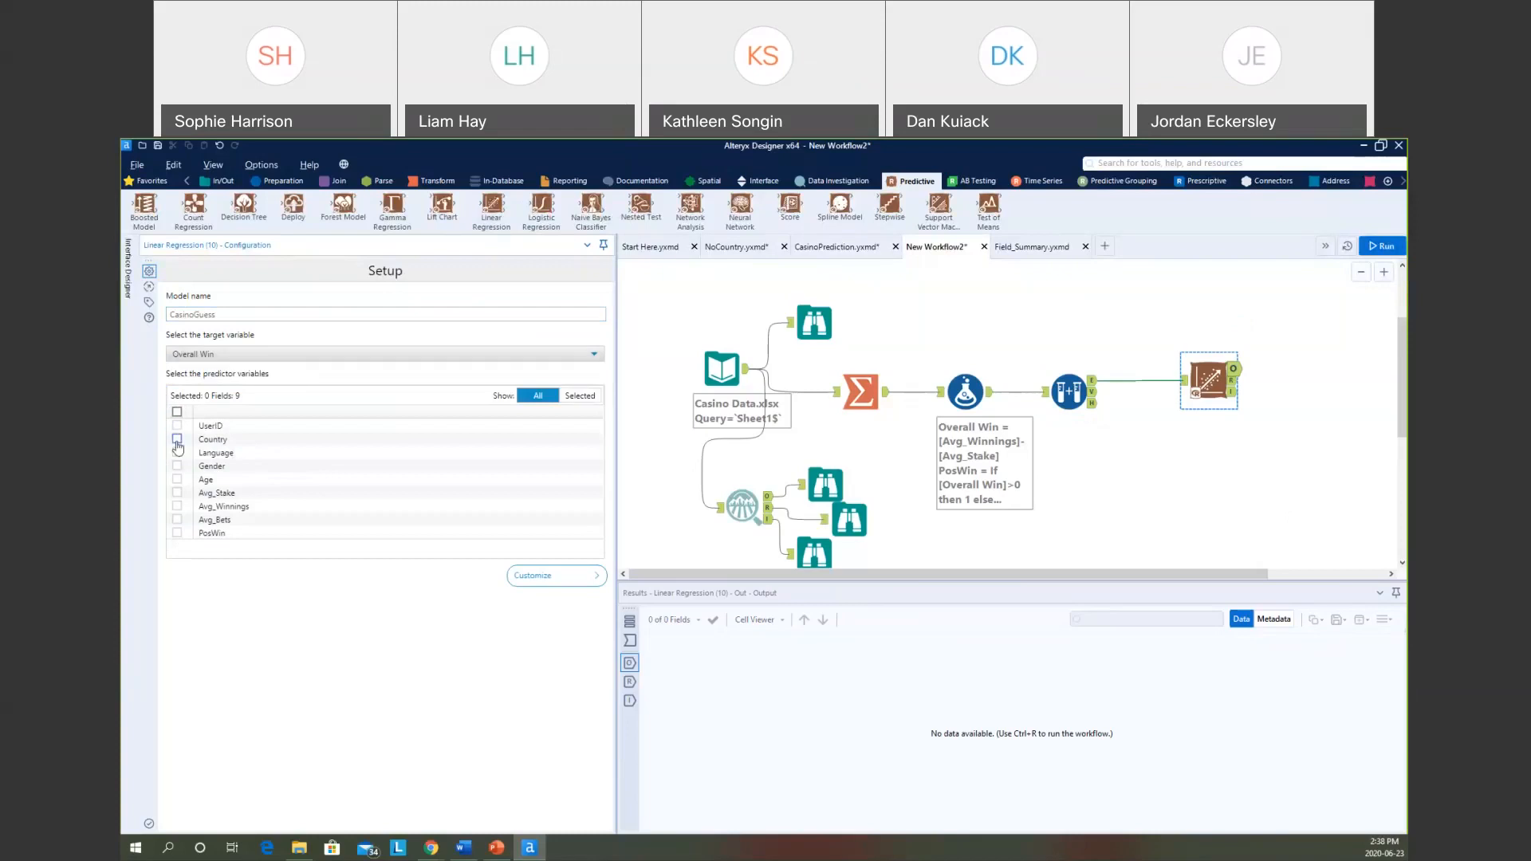
click(177, 441)
click(177, 452)
click(178, 466)
click(177, 519)
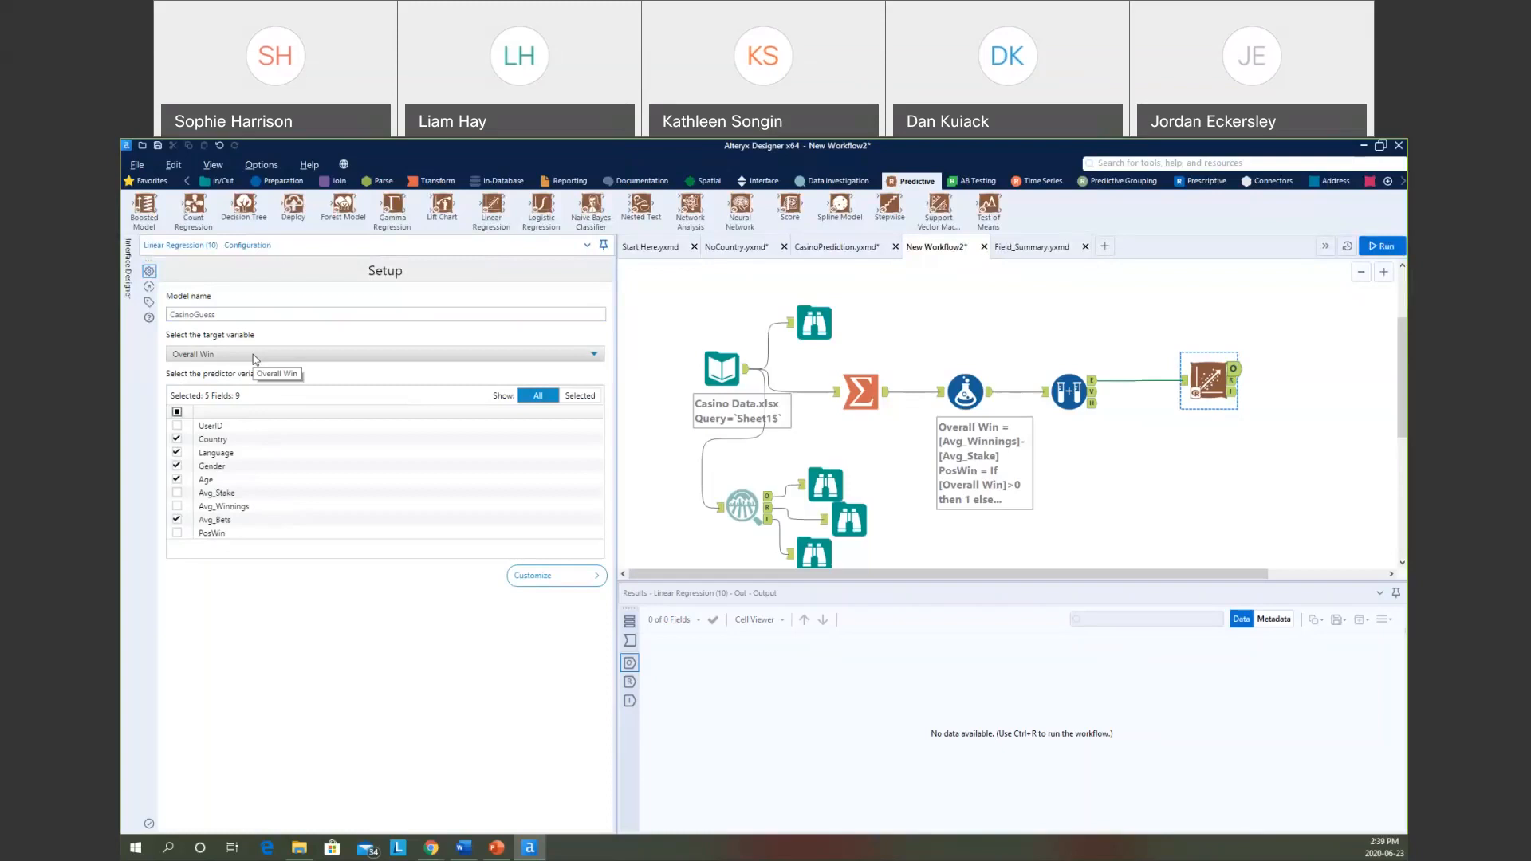
Attach separate Browse tools to the report and interactive outputs of the Linear Regression tool.
click(220, 181)
mouse_move(144, 205)
mouse_down()
mouse_move(1115, 438)
mouse_move(1254, 390)
mouse_move(1256, 403)
mouse_move(763, 370)
mouse_move(155, 224)
mouse_up()
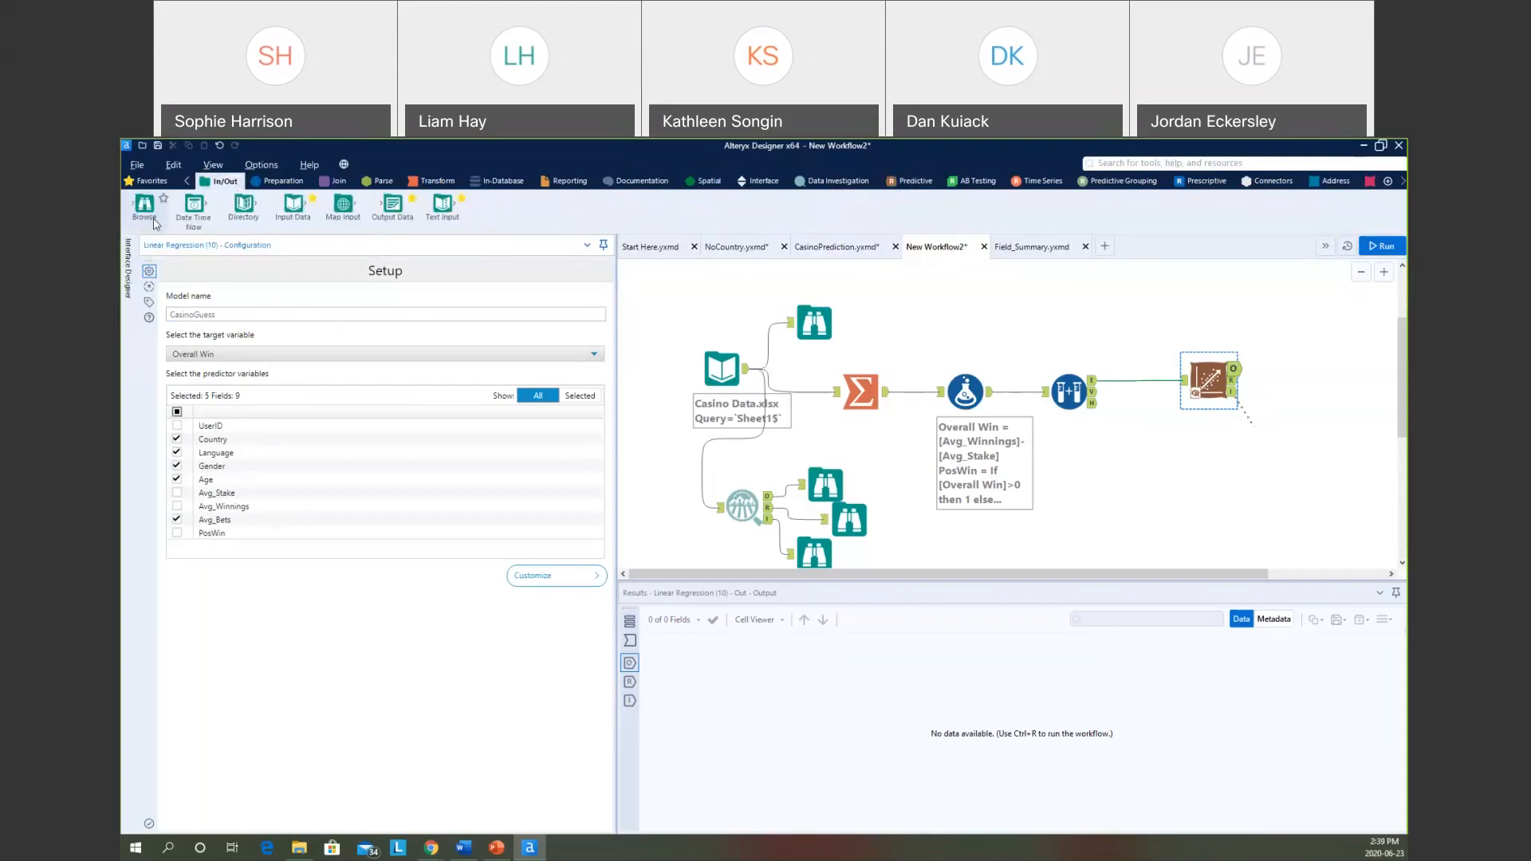
double_click(152, 216)
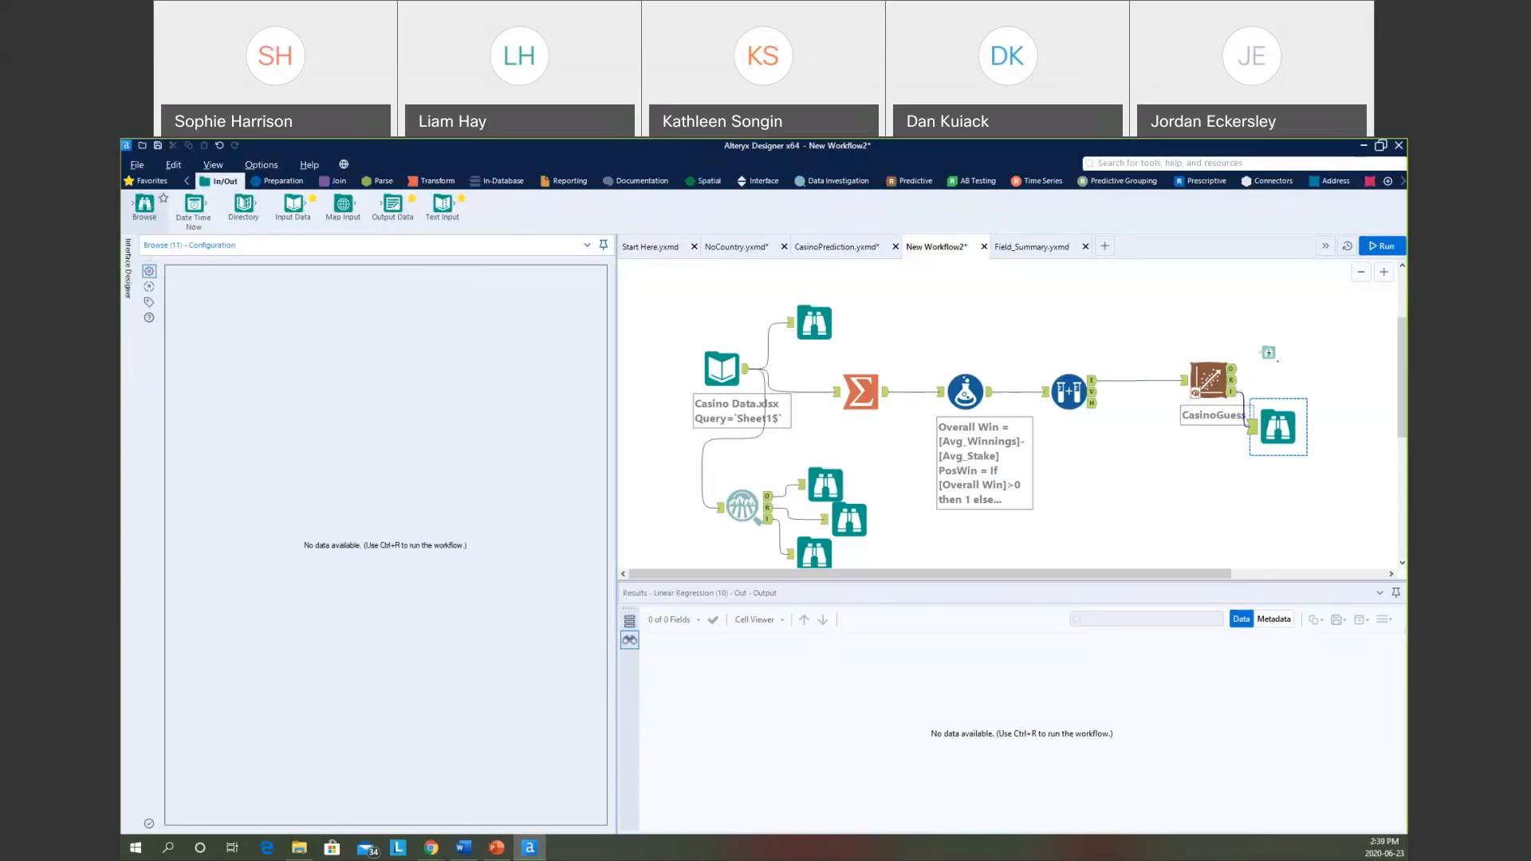
drag(1268, 353, 1306, 424)
drag(1231, 462, 1324, 496)
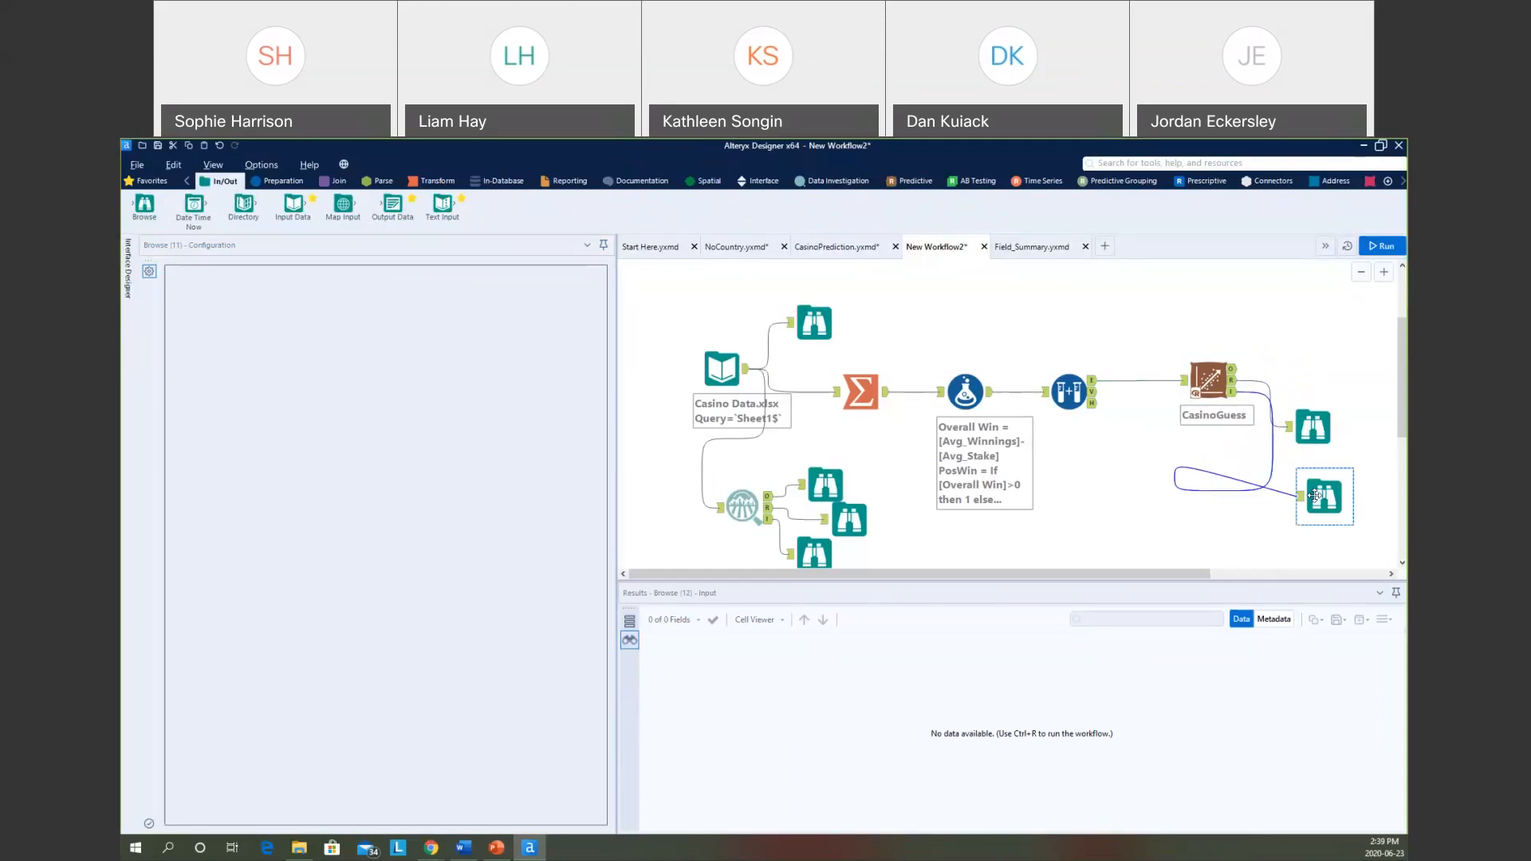
Run the workflow and review the CasinoGuess linear model report, including its coefficients, fit statistics and ANOVA analysis.
click(1382, 245)
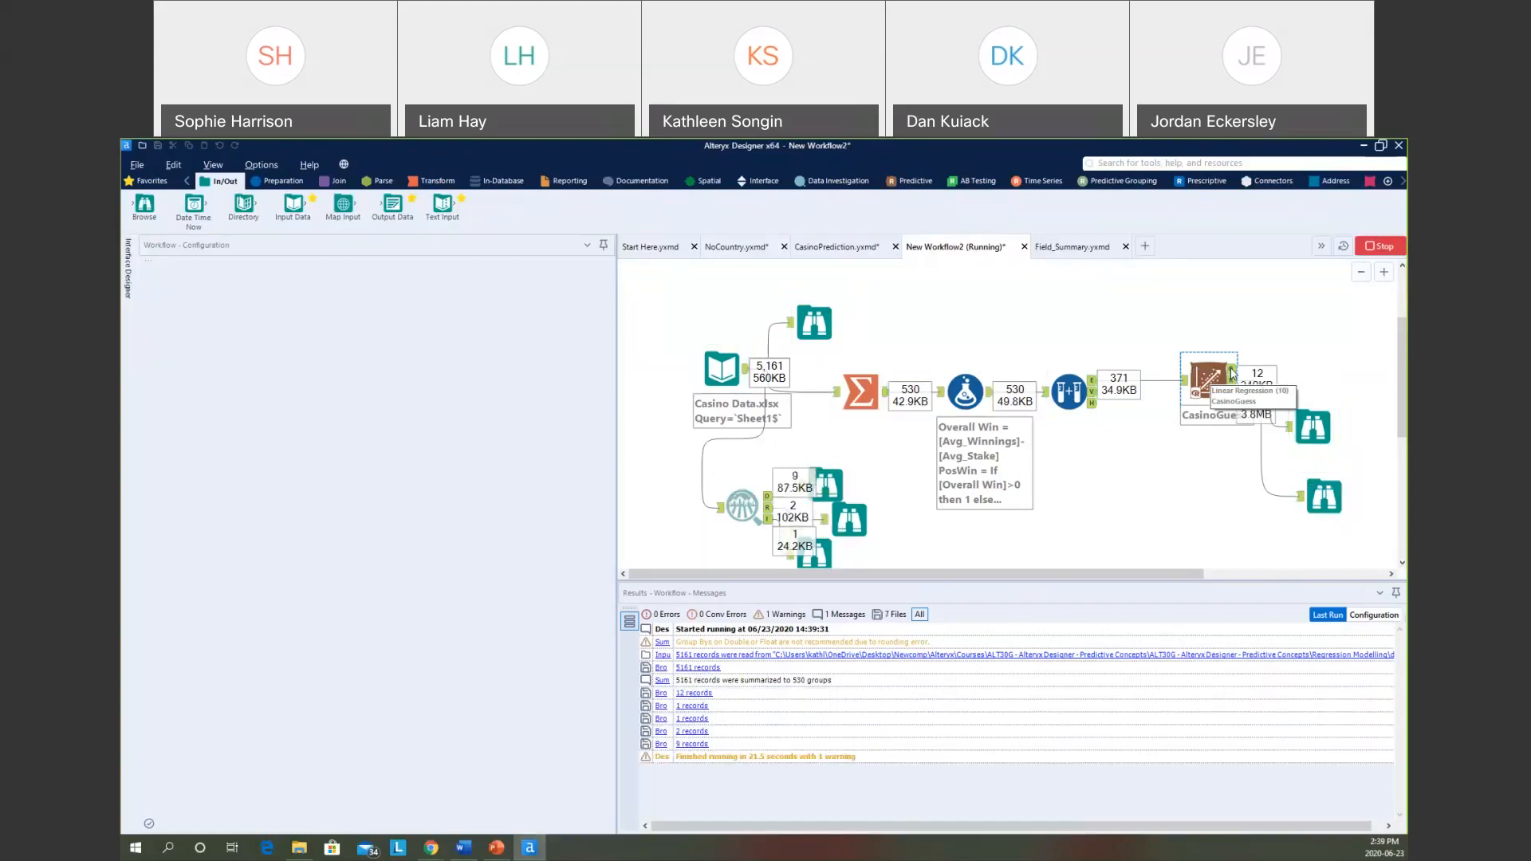
click(1306, 428)
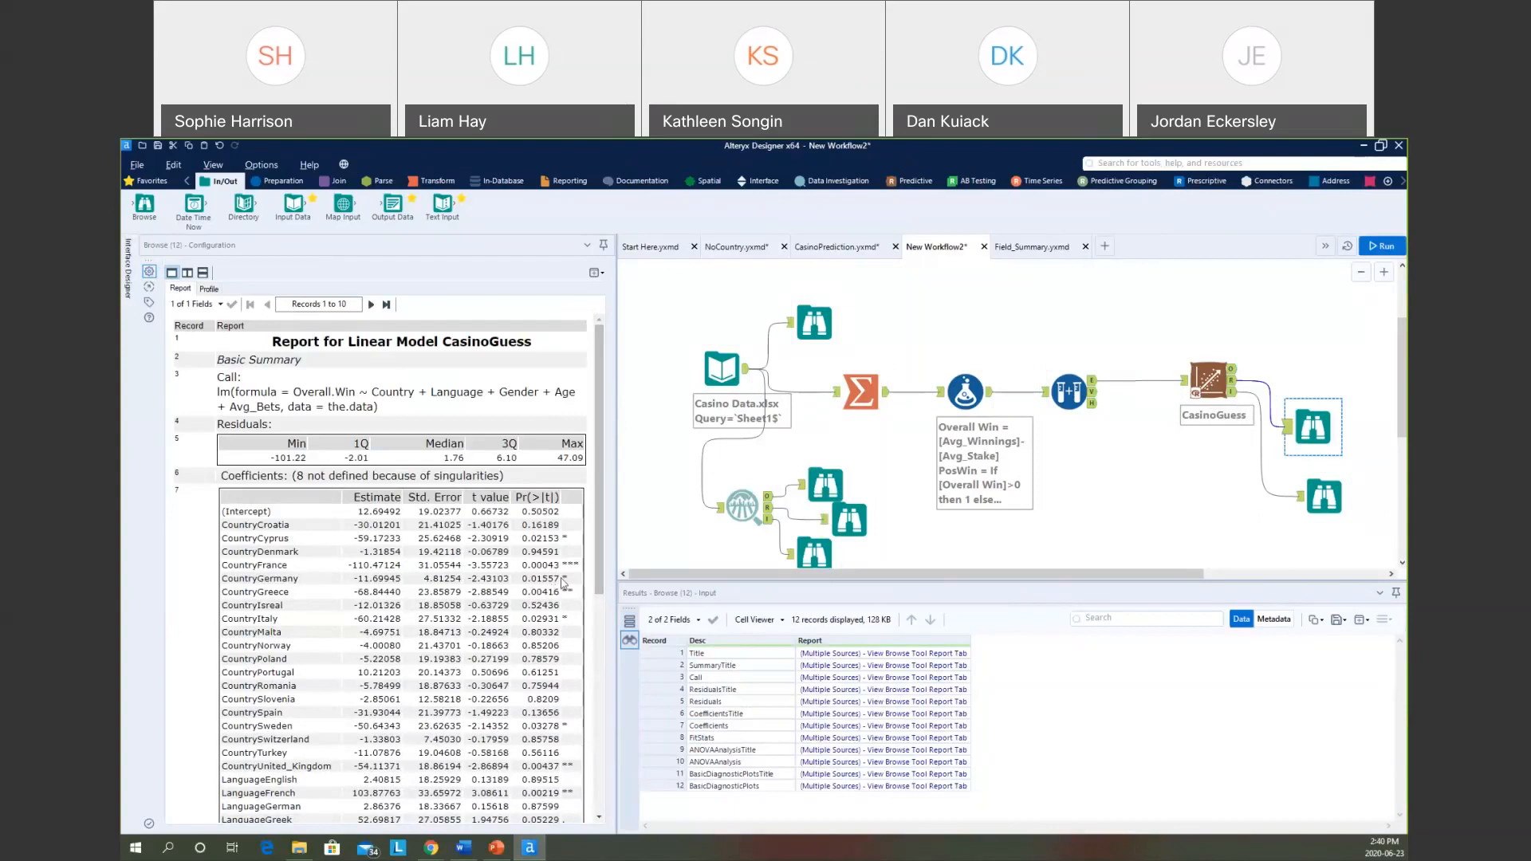
scroll(565, 578, down, 10)
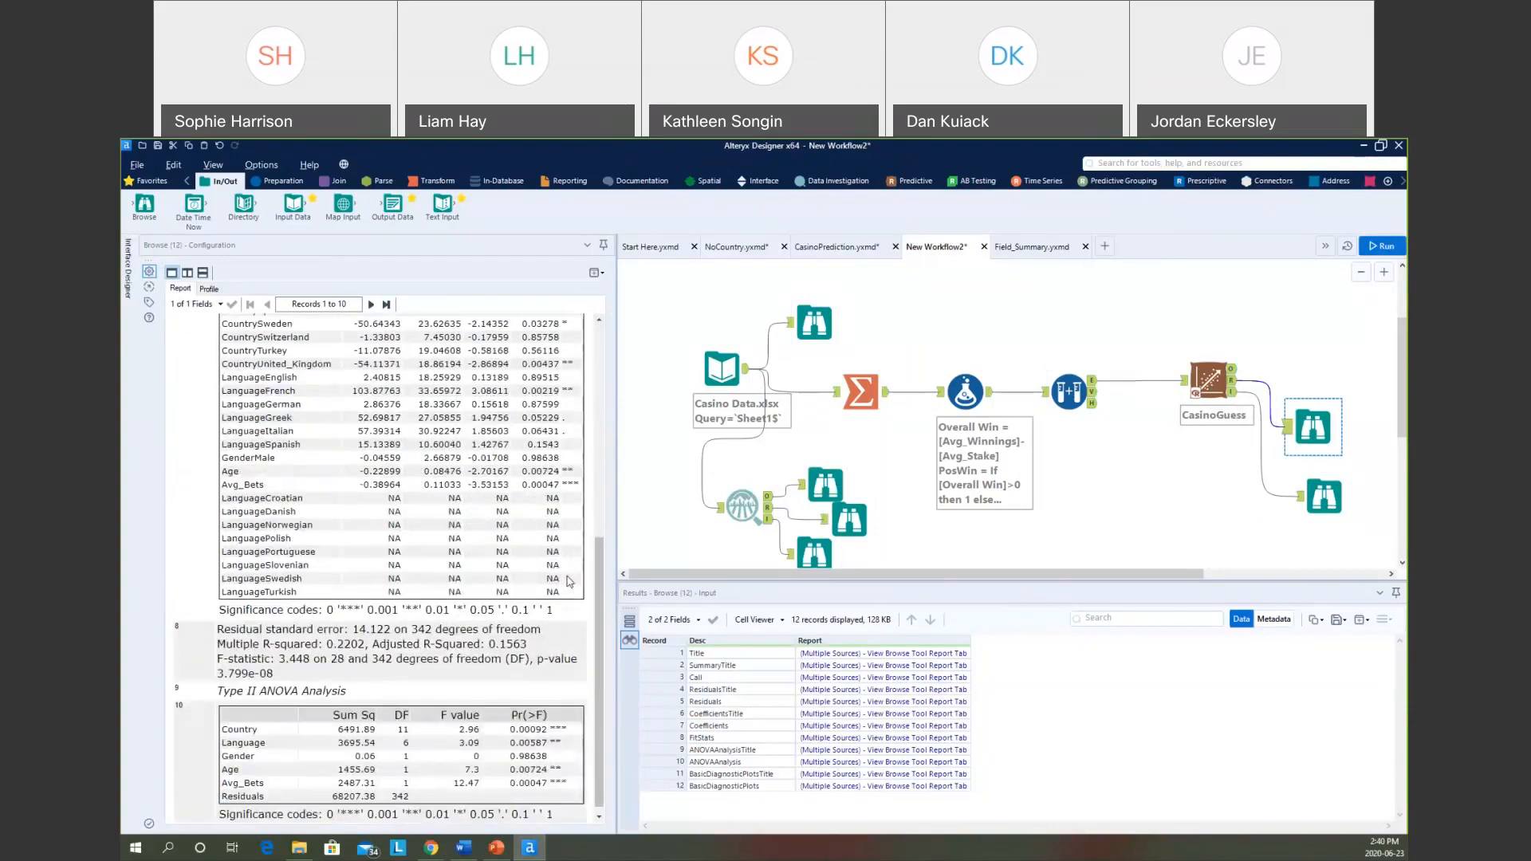
scroll(569, 581, up, 10)
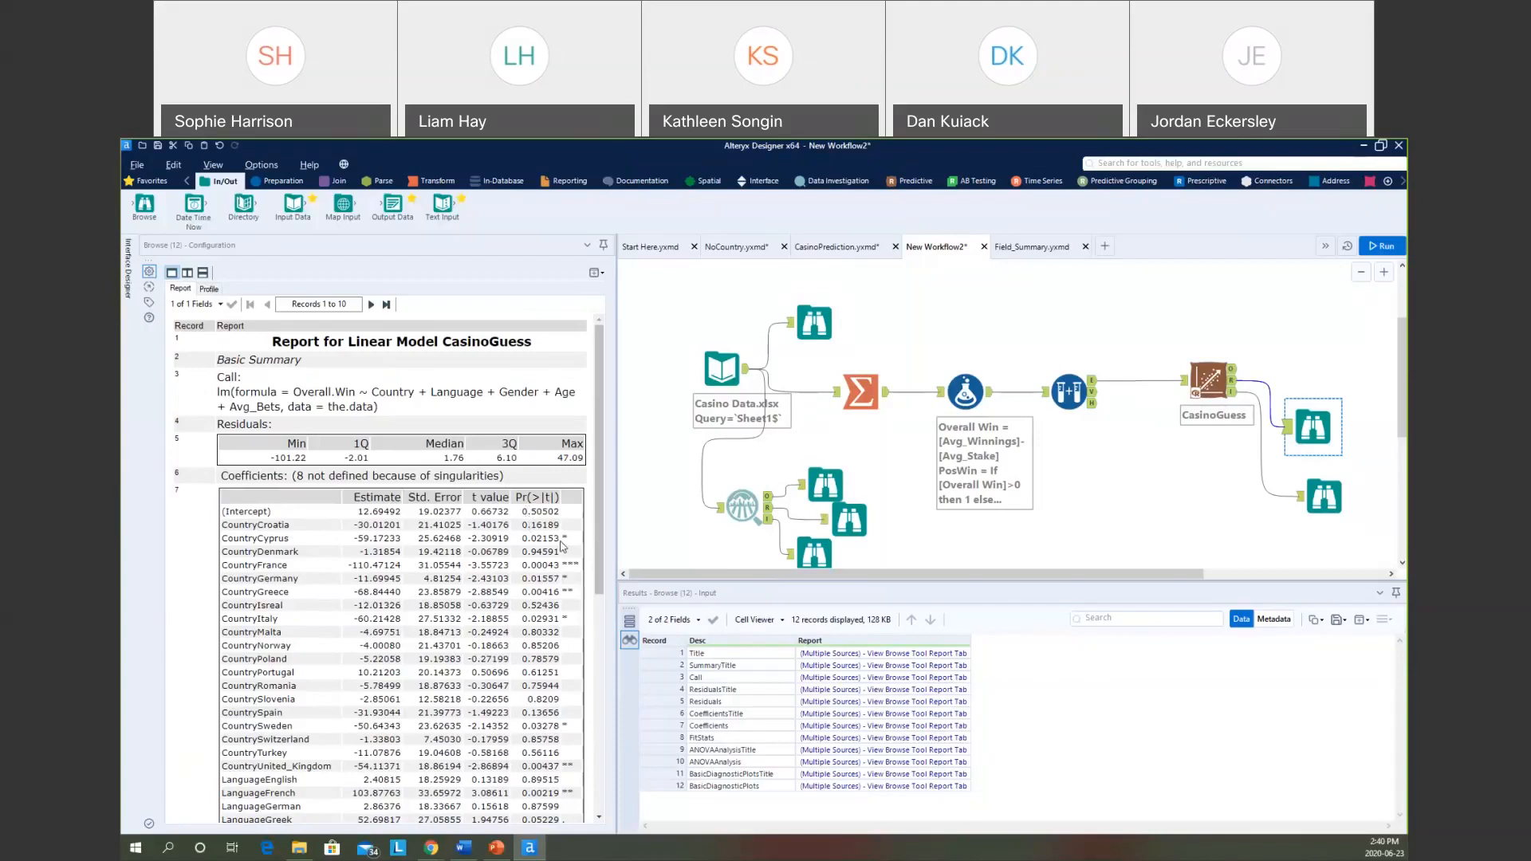
Examine the significance of the CasinoGuess coefficients, the fit statistics and the Type II ANOVA table in the report.
scroll(562, 547, down, 3)
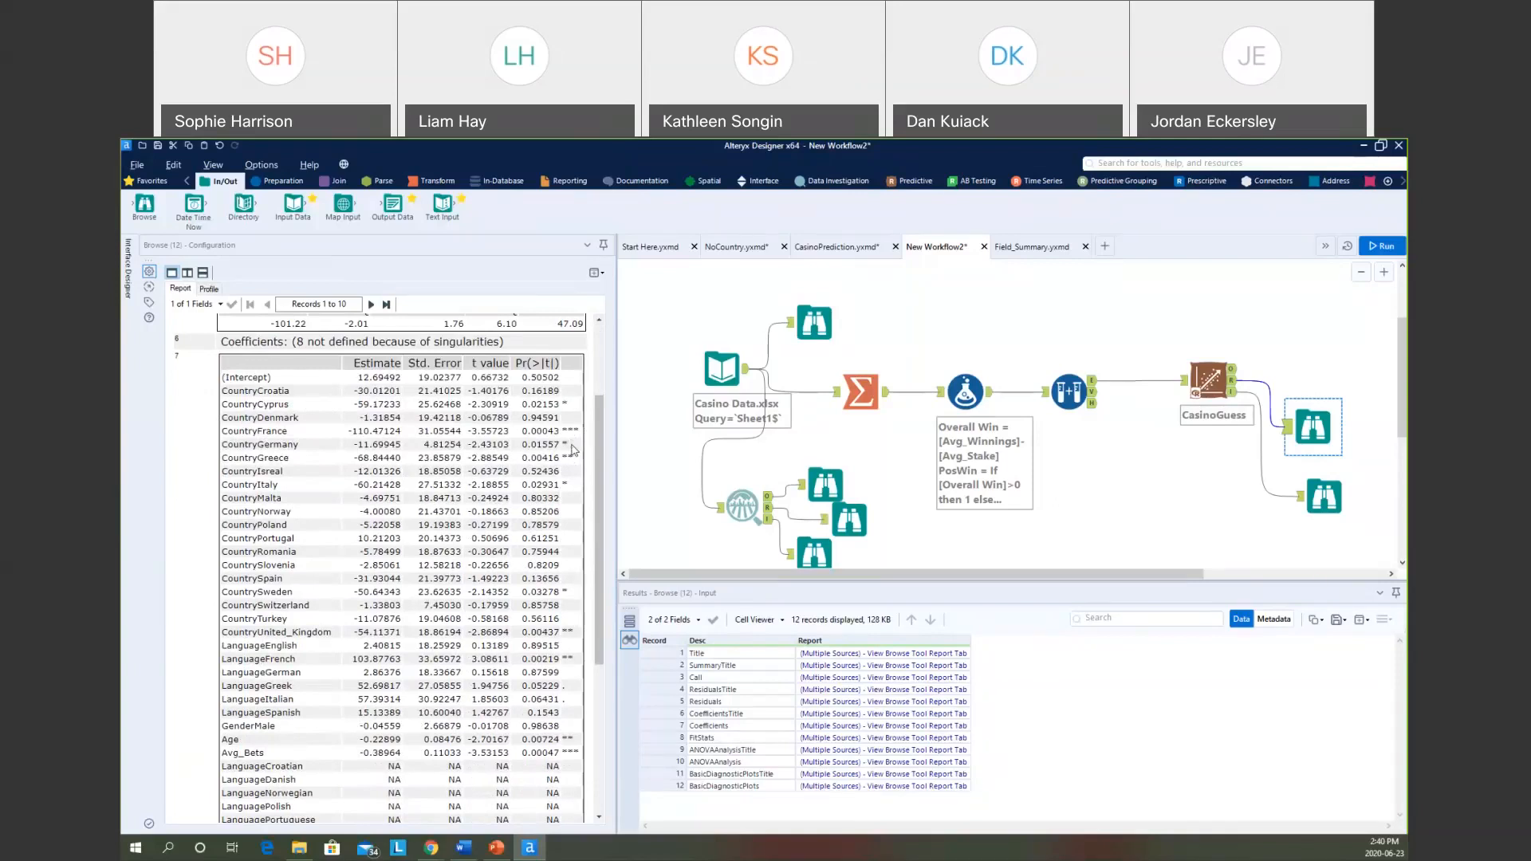
scroll(565, 549, down, 3)
scroll(570, 621, down, 2)
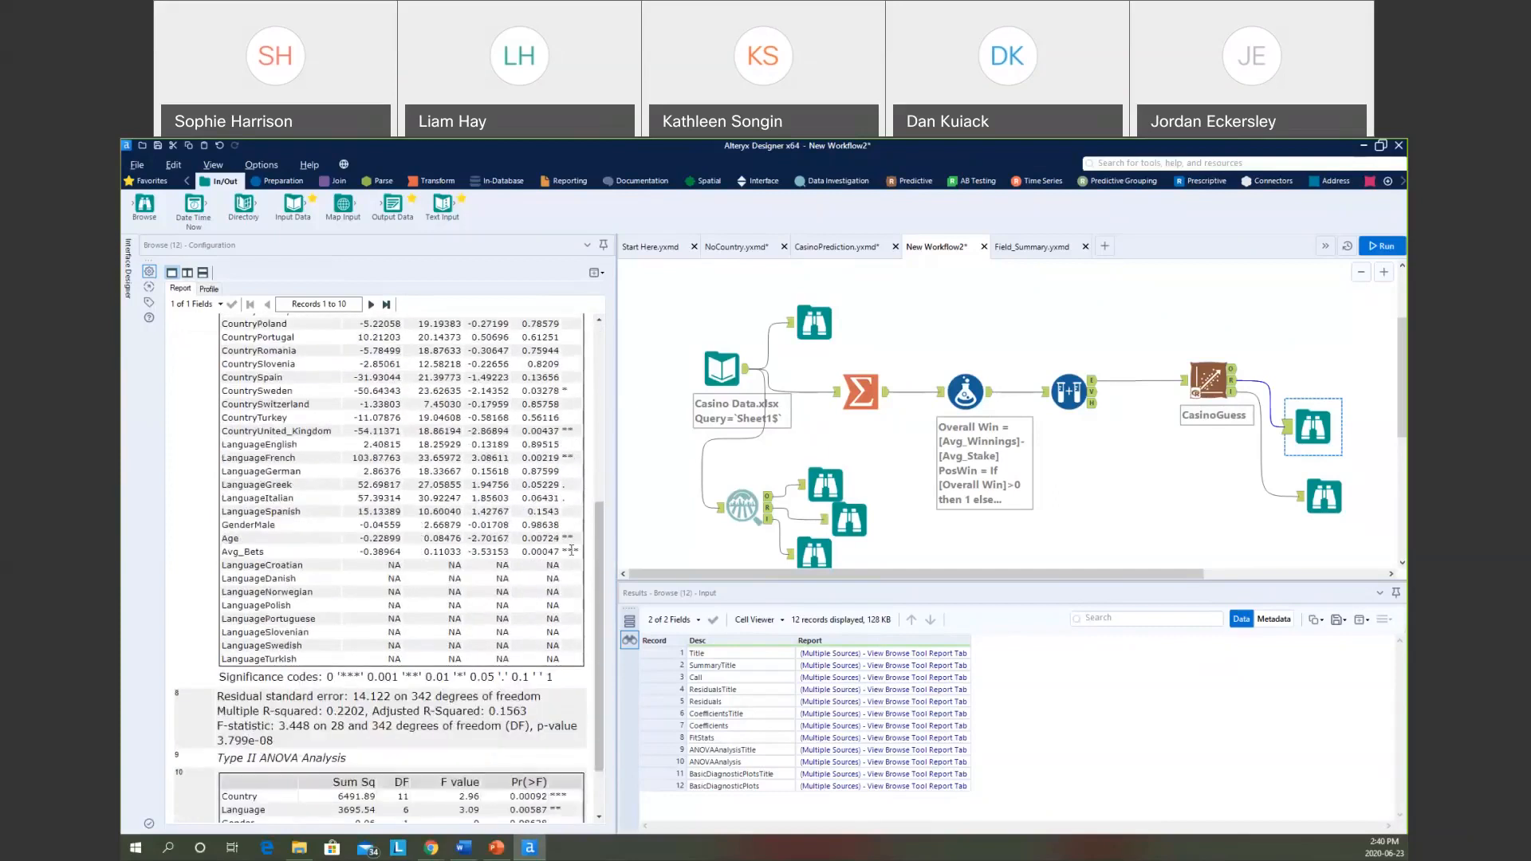
scroll(577, 600, down, 2)
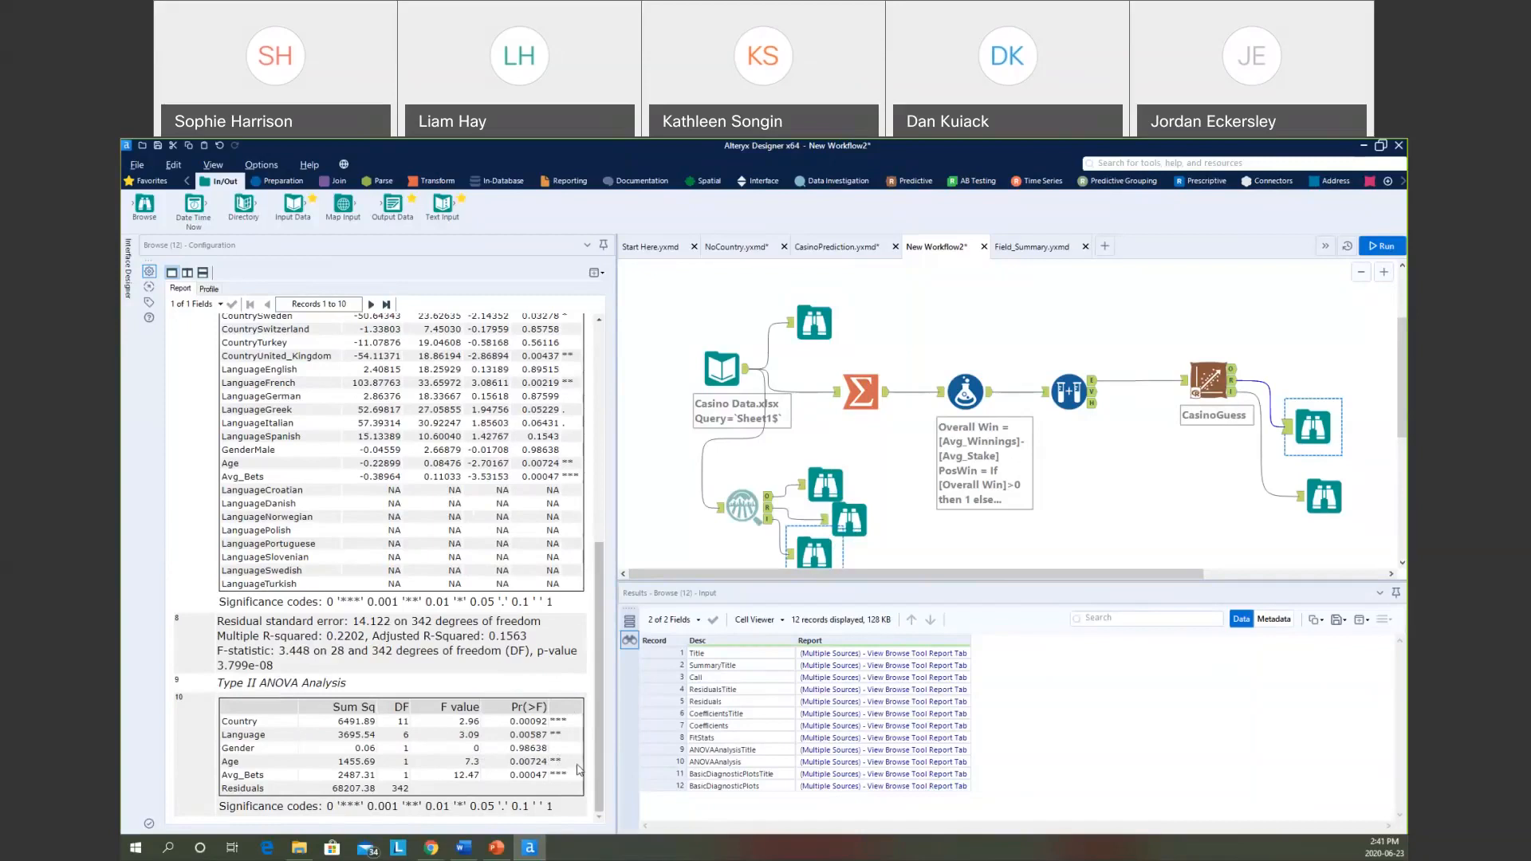
Add a Stepwise tool fed by the CasinoGuess model output and the estimation output of Create Samples.
click(220, 147)
click(897, 185)
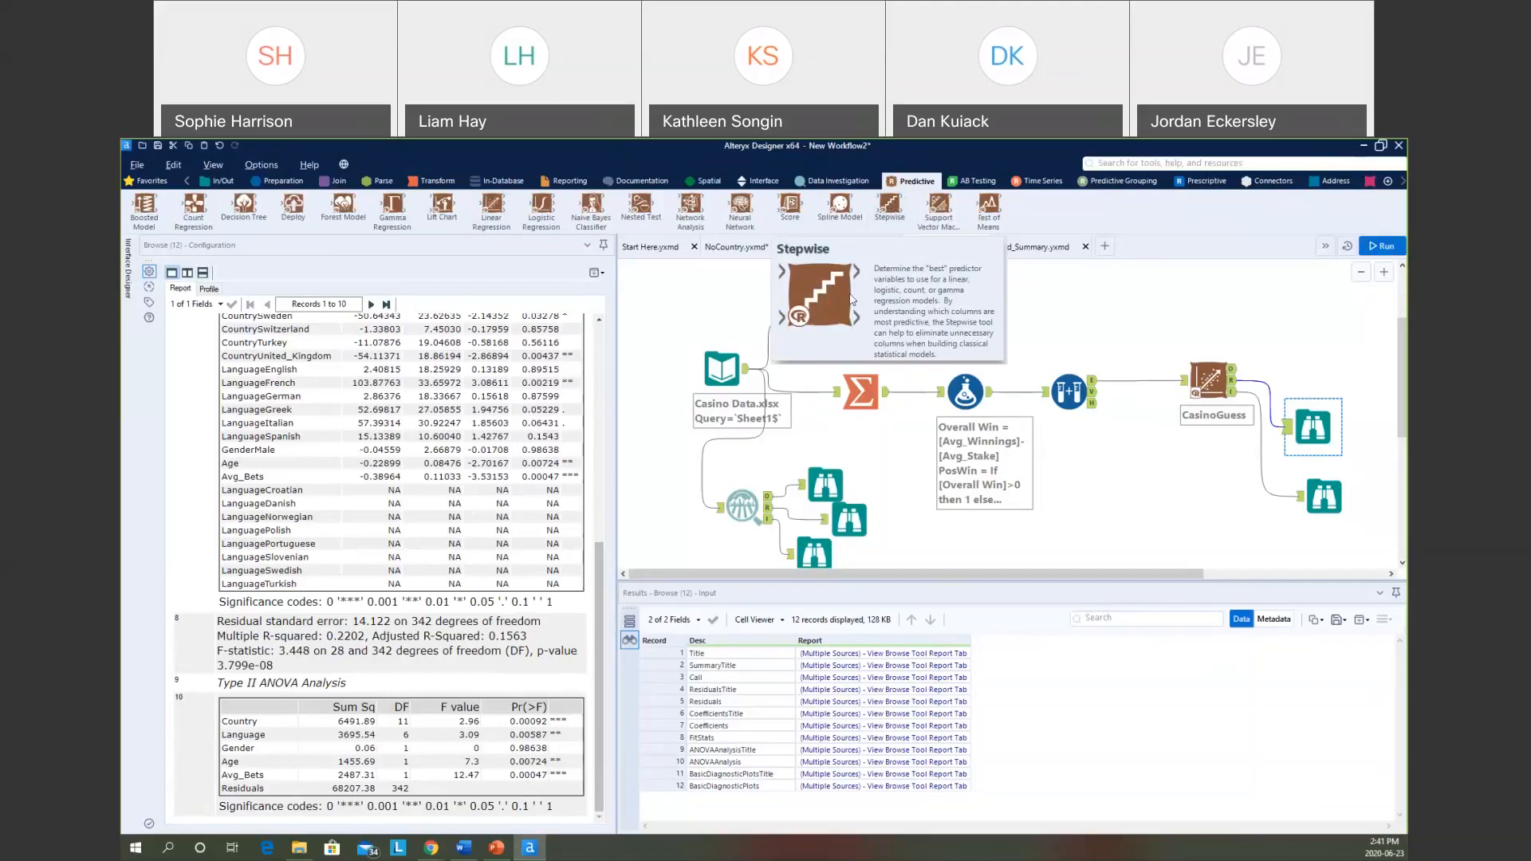
drag(889, 205, 1310, 323)
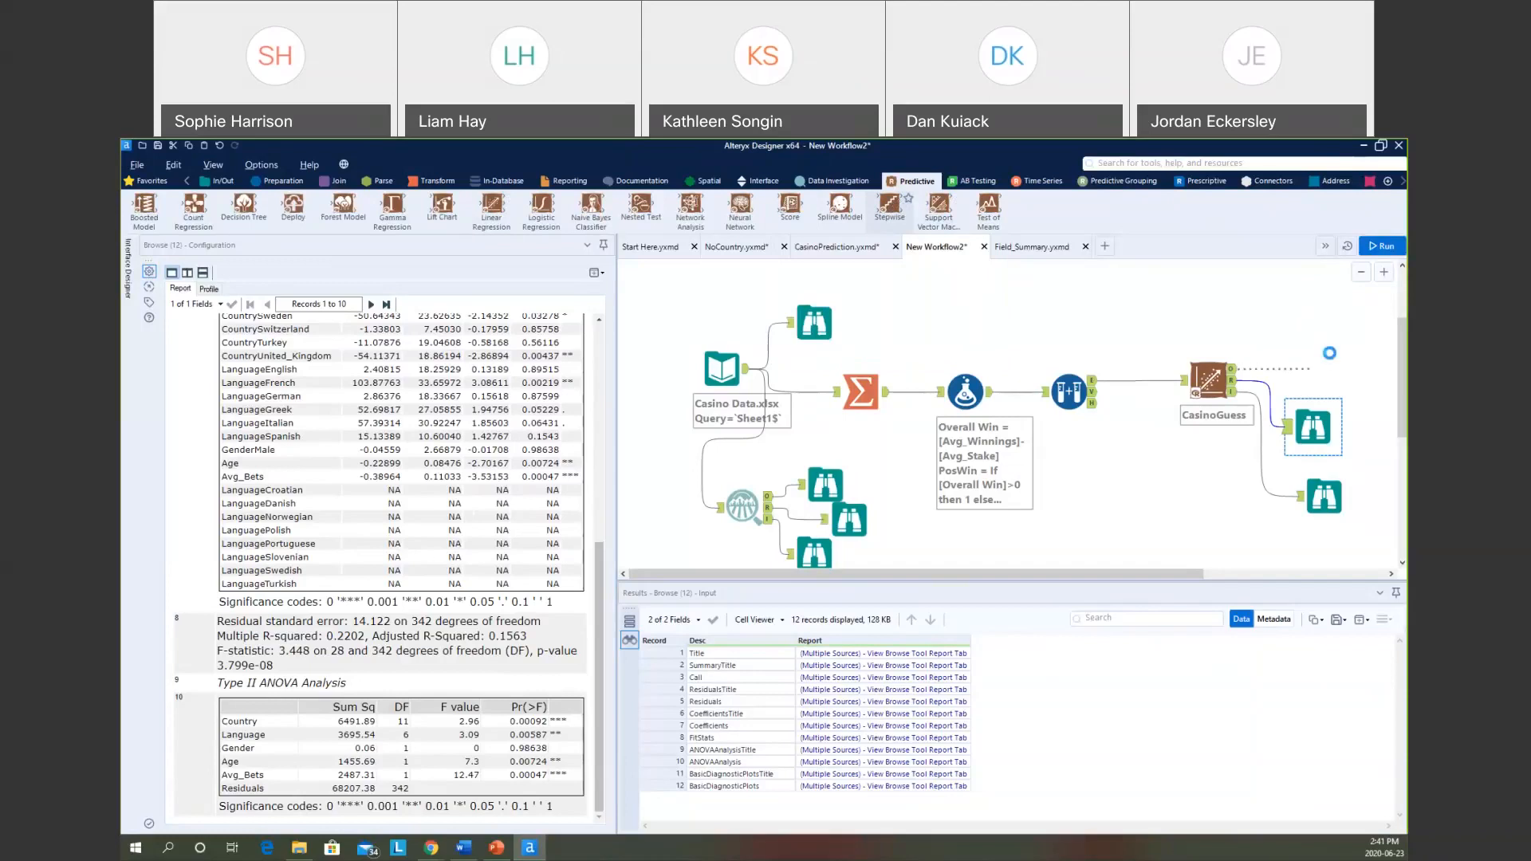
click(1103, 399)
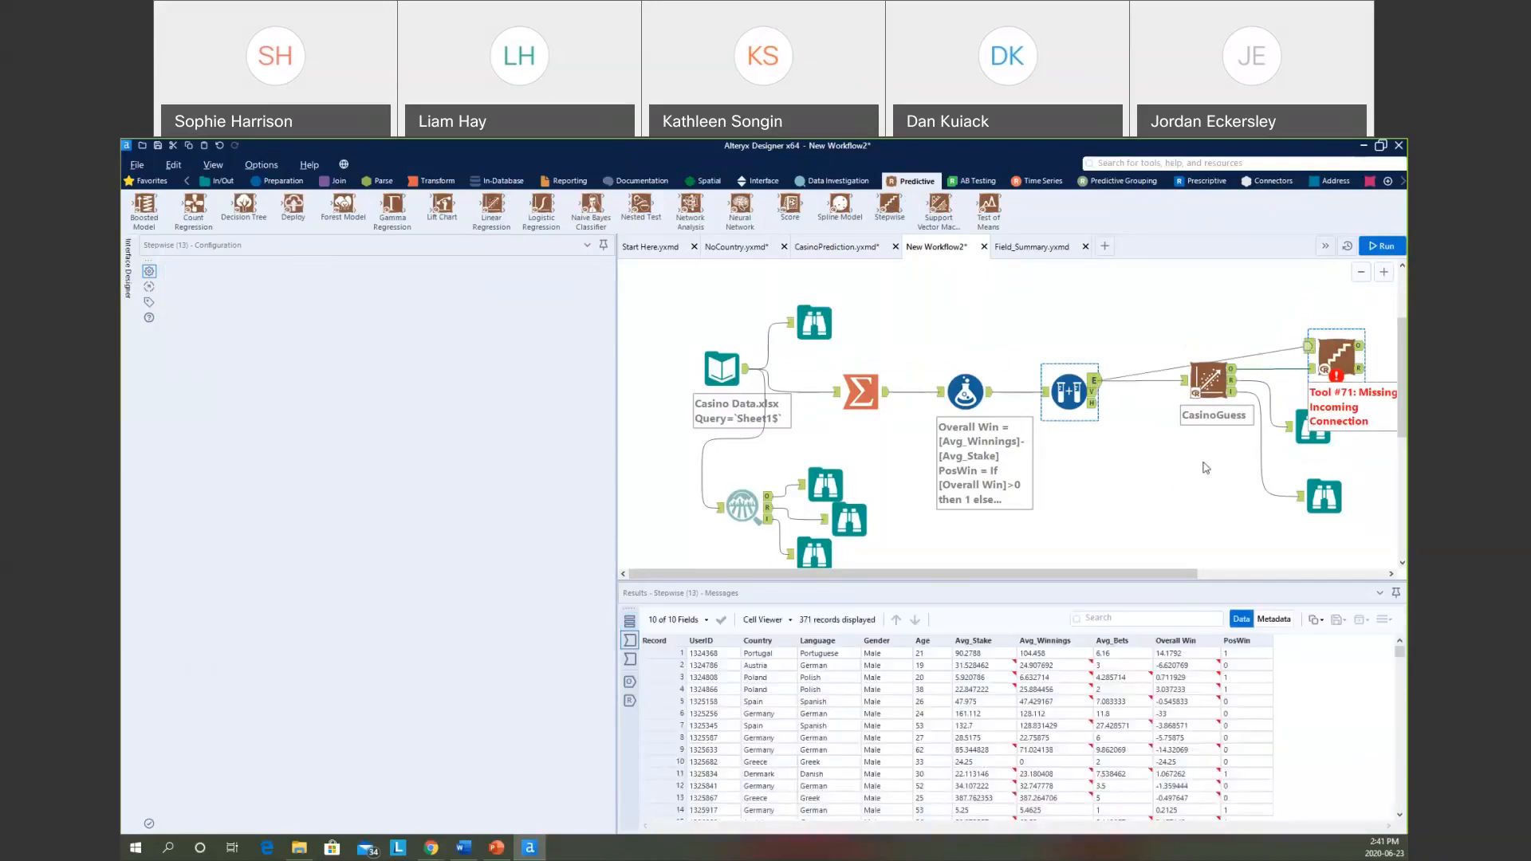
drag(1091, 574, 1214, 574)
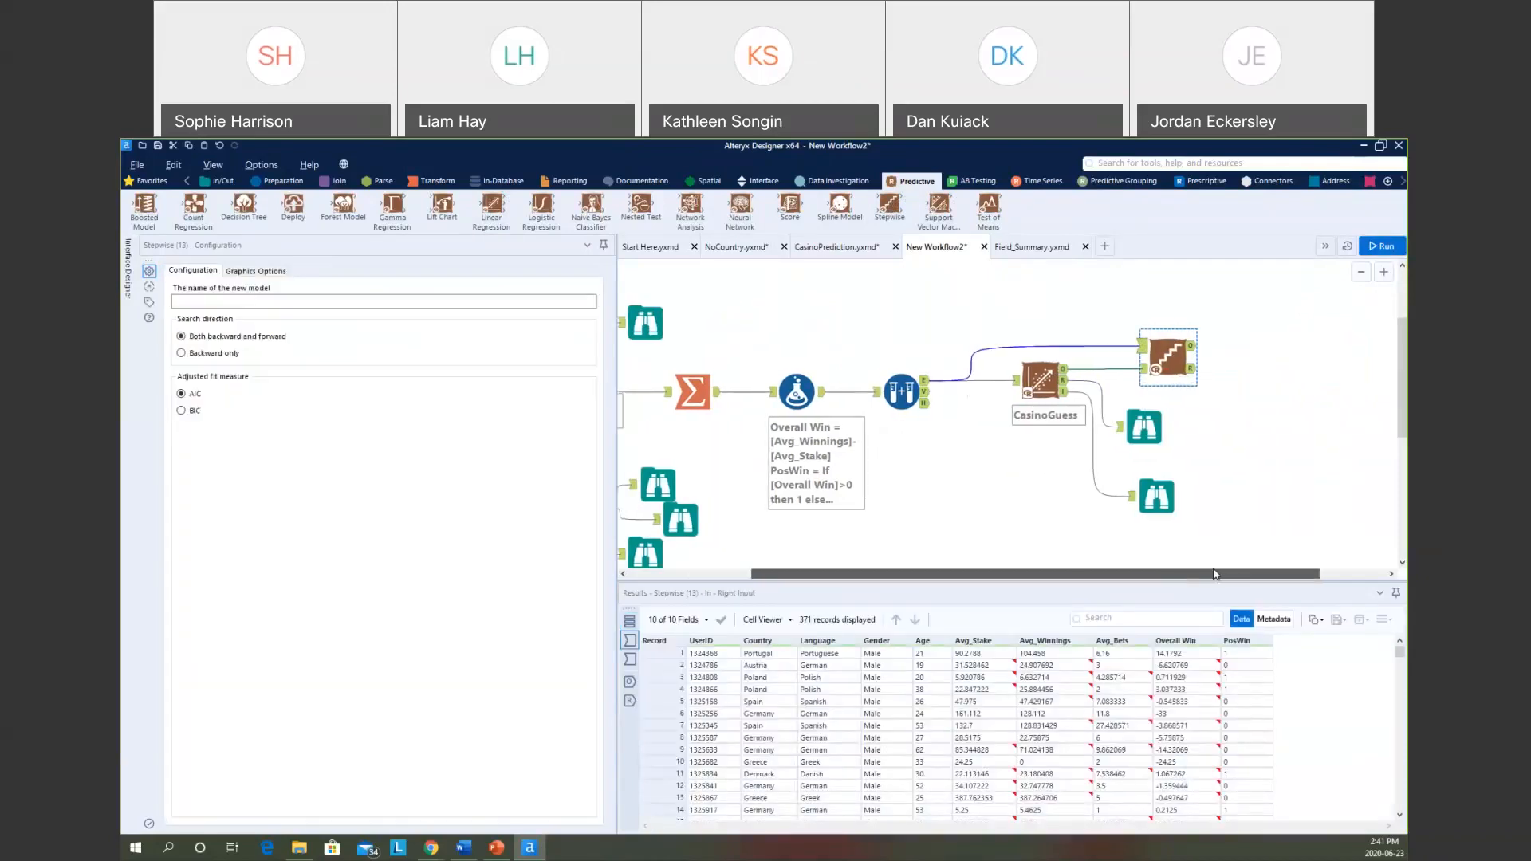
Attach a Browse tool to the report output of the Stepwise tool and run the workflow.
click(221, 181)
drag(145, 206, 1258, 401)
click(1379, 249)
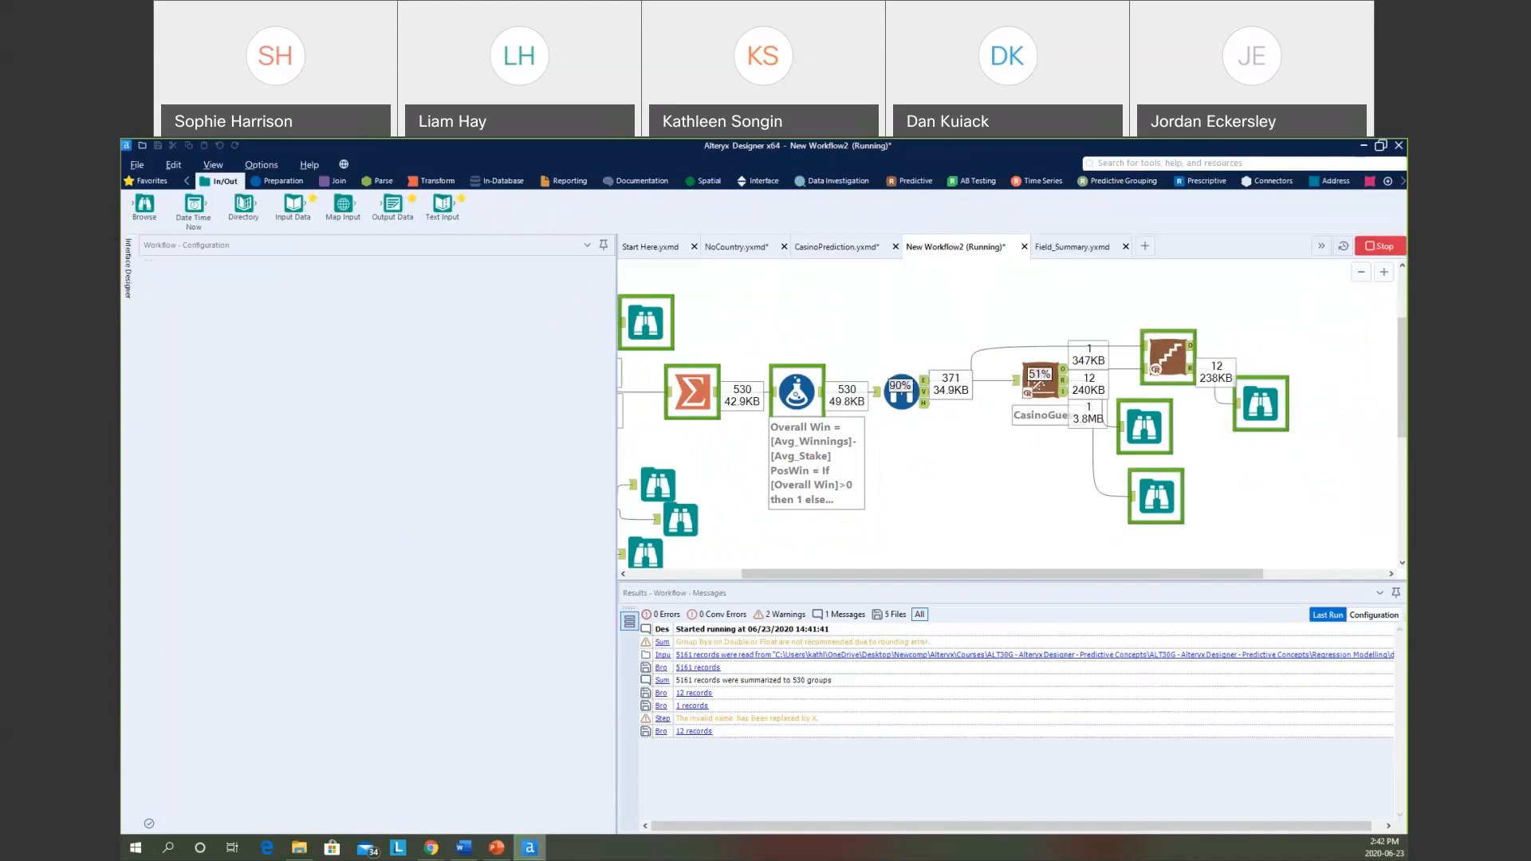
Compare the stepwise model report with the CasinoGuess report, checking which predictors remain in each ANOVA table.
click(1268, 411)
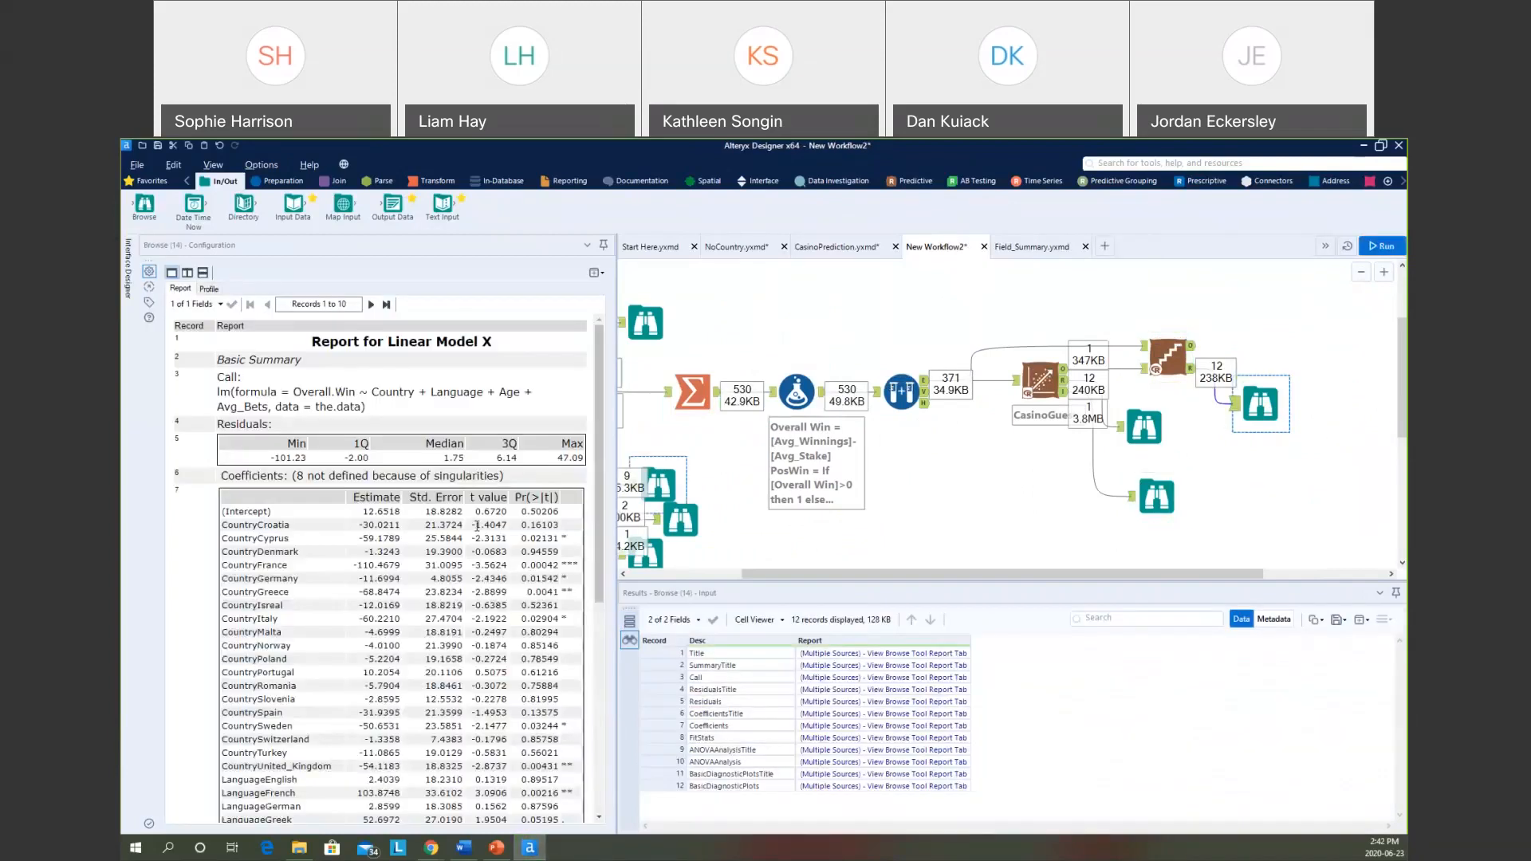
scroll(535, 604, down, 10)
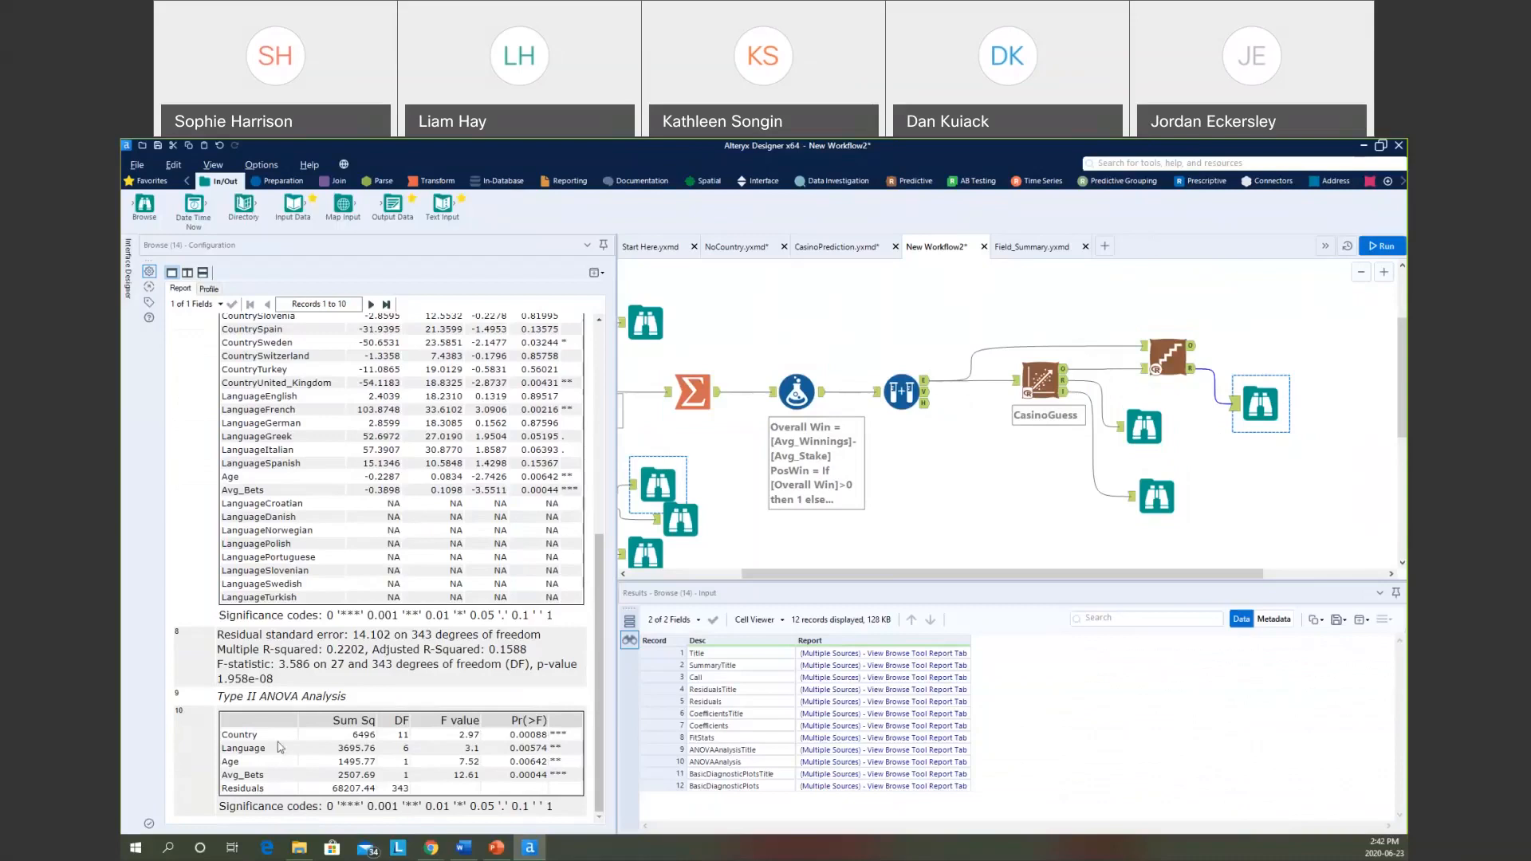
click(1145, 426)
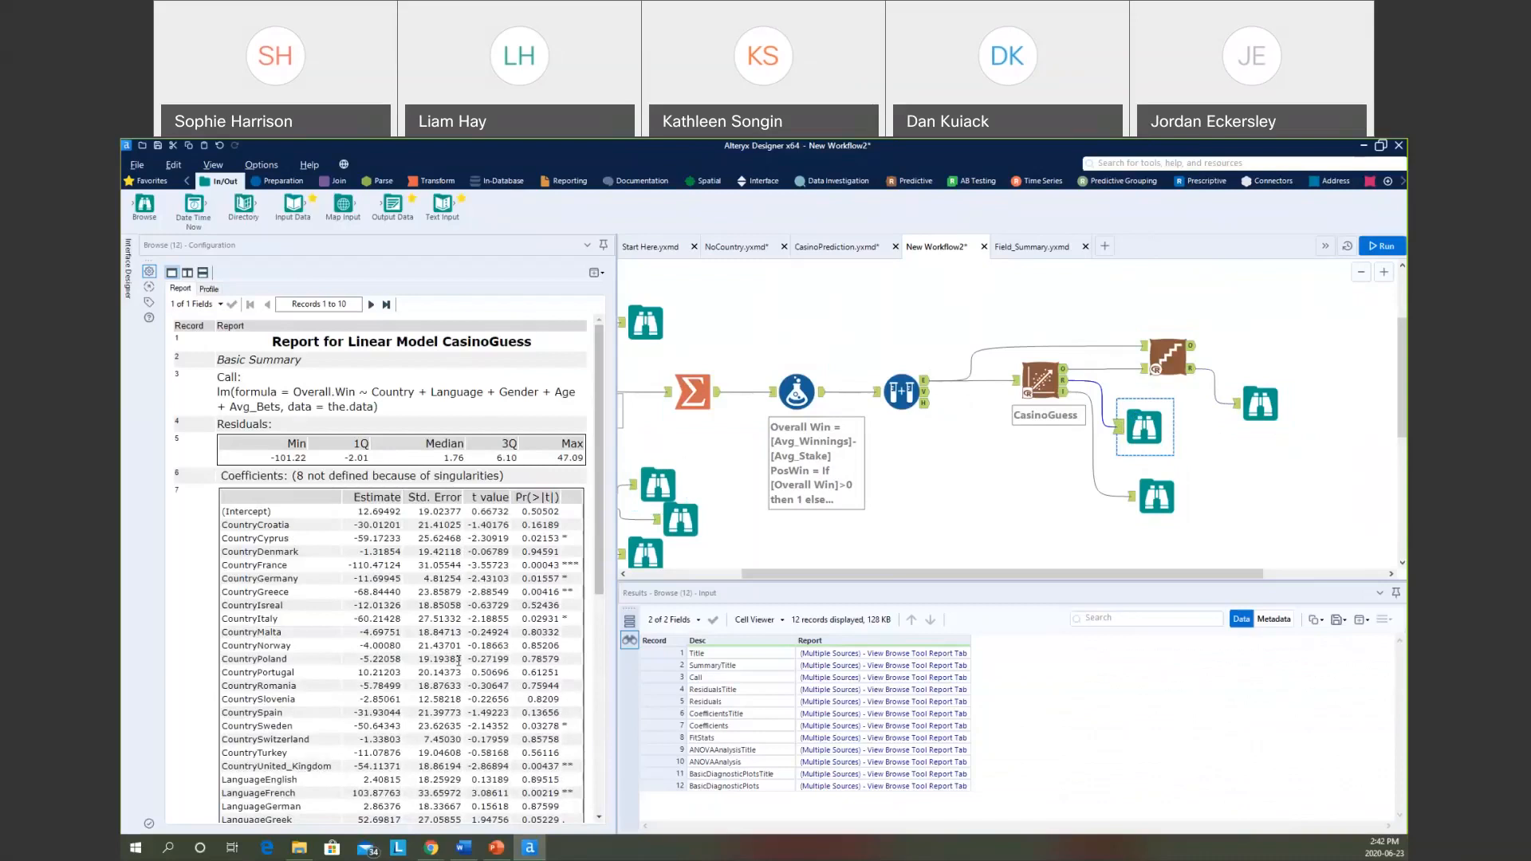
scroll(458, 660, down, 5)
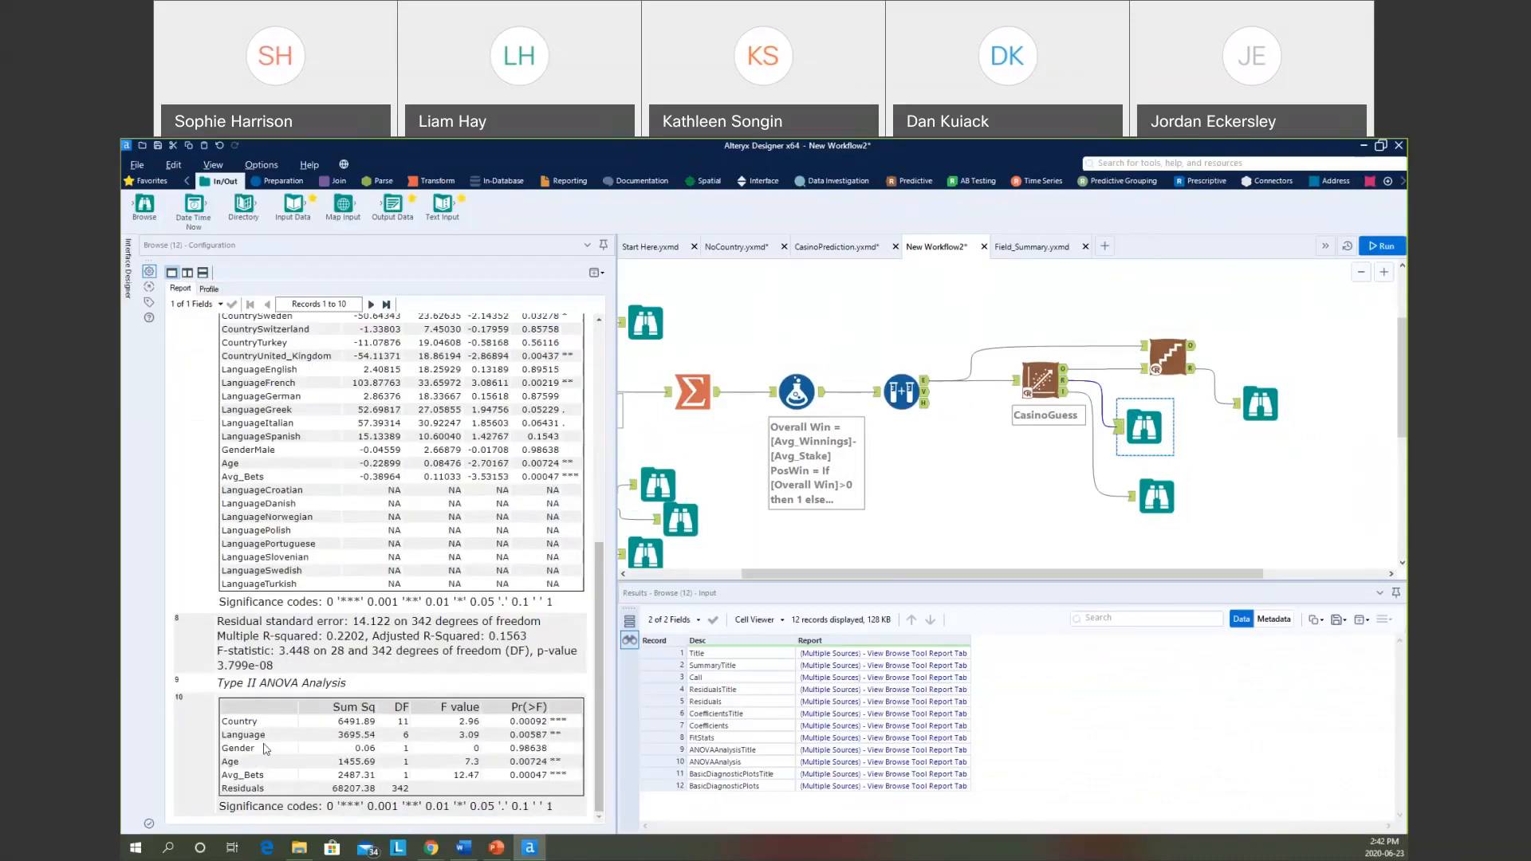
click(1260, 404)
scroll(378, 699, down, 5)
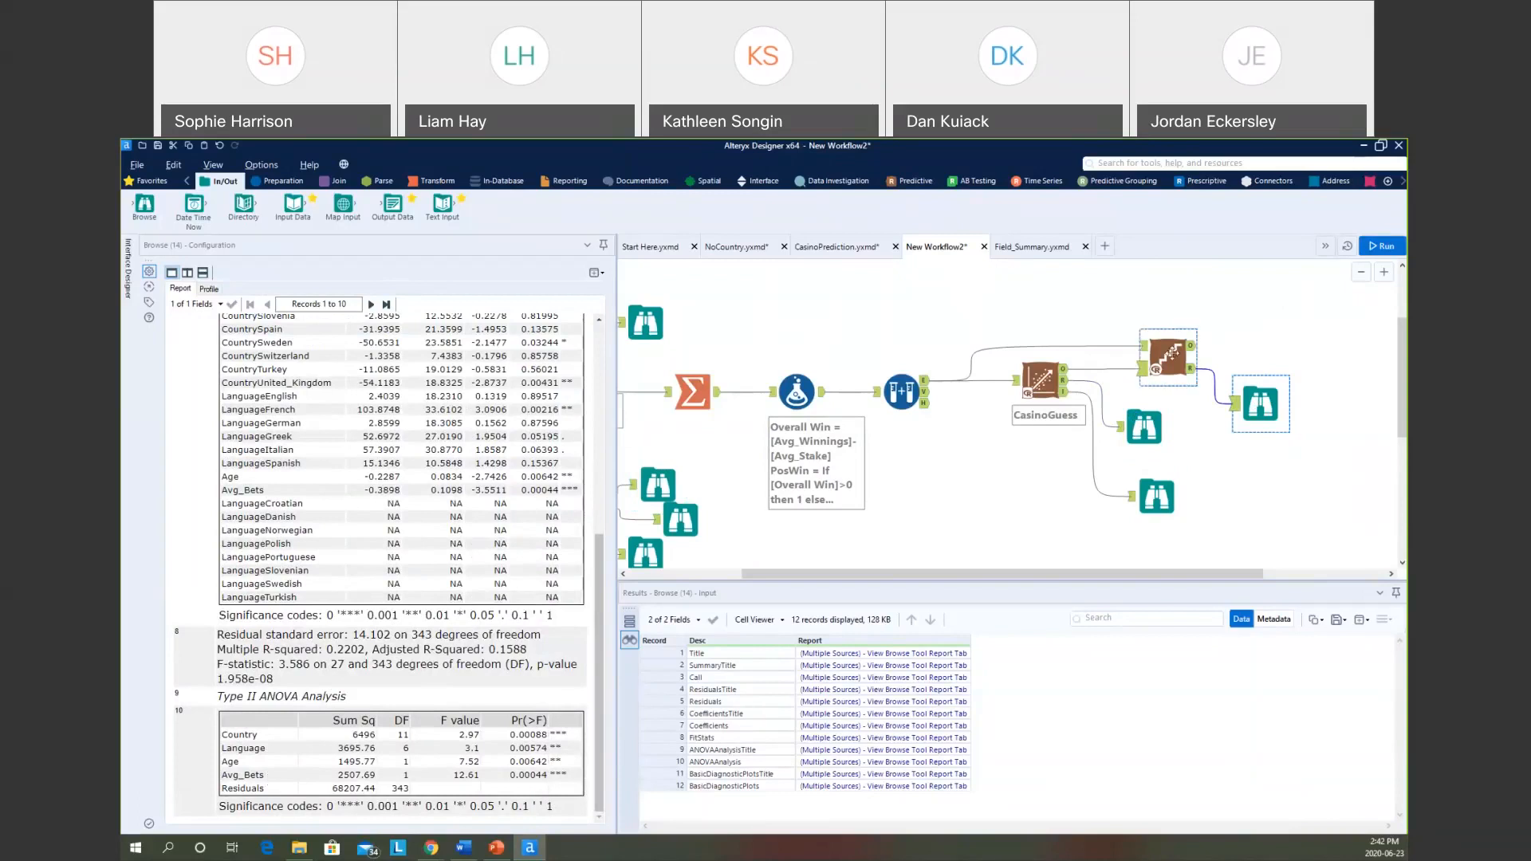
Name the Stepwise tool's new model StepCasino.
click(1193, 348)
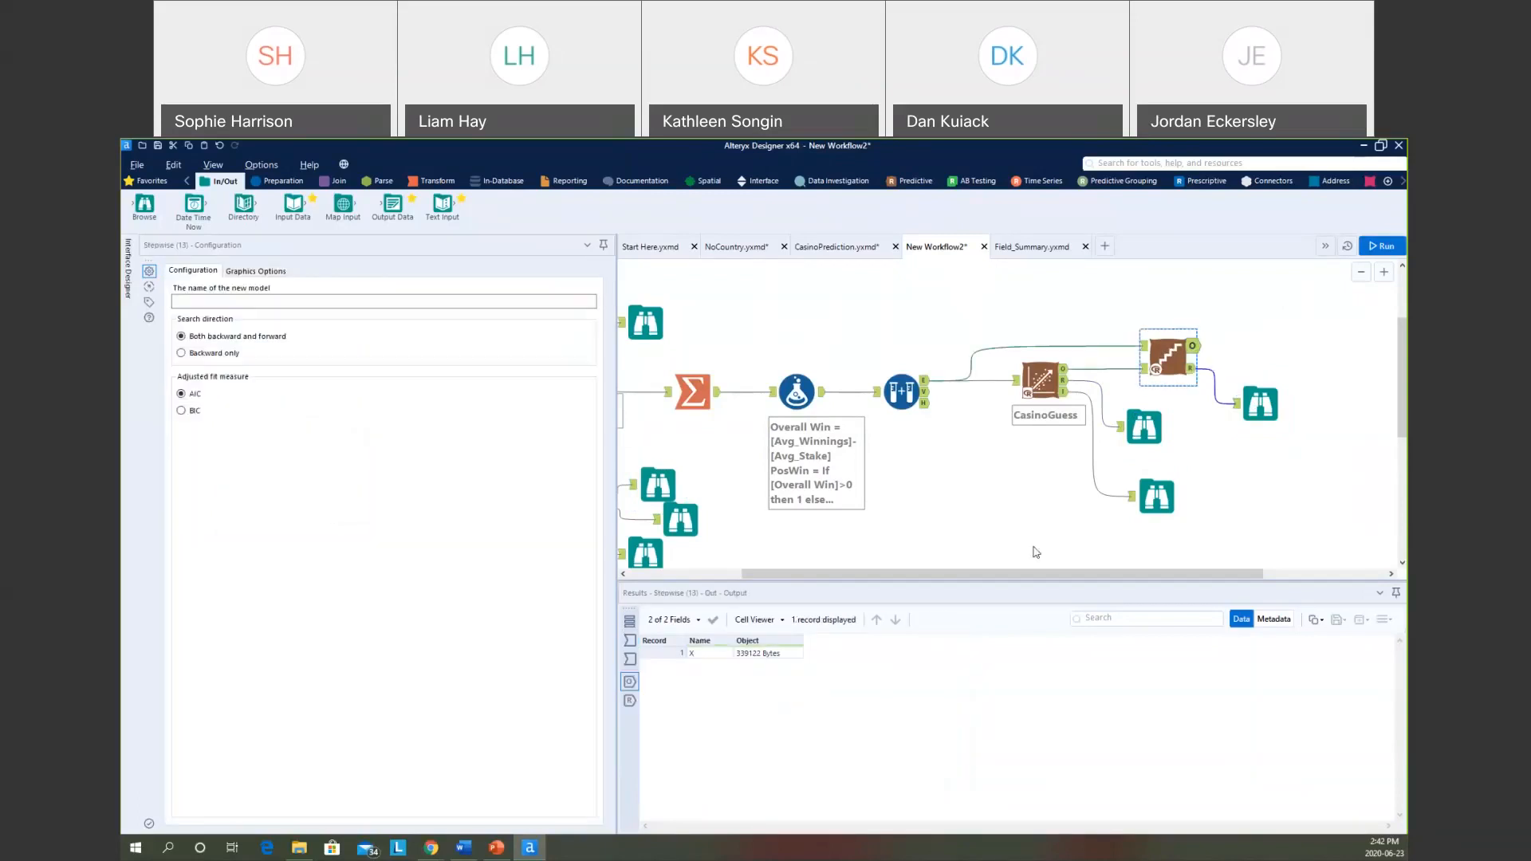
click(311, 300)
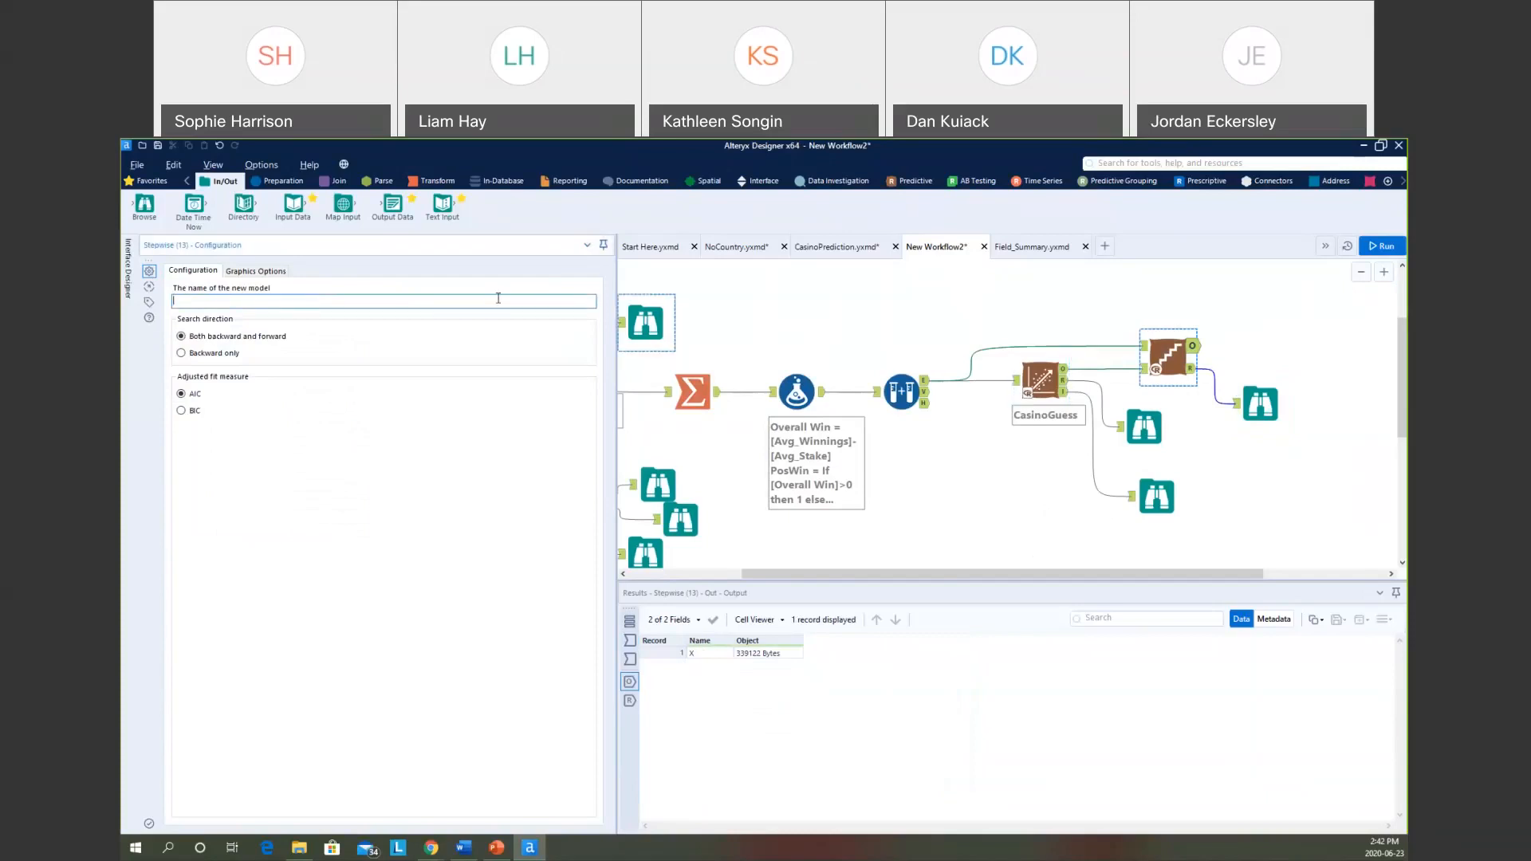
text(StepCasino)
Add a Score tool fed by the validation output of Create Samples and the Stepwise model output.
click(911, 182)
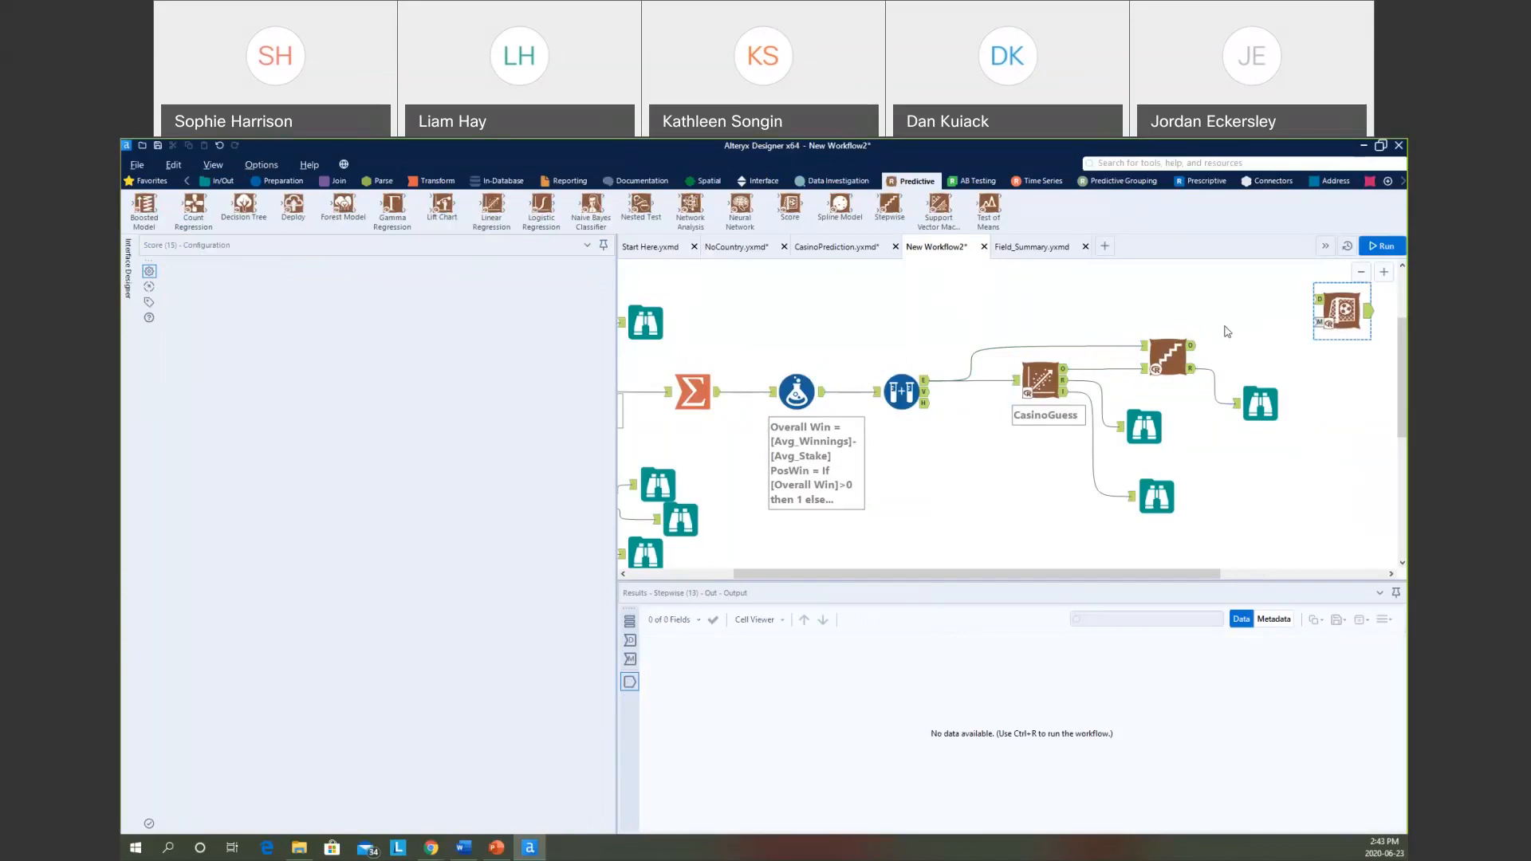
drag(925, 391, 1317, 301)
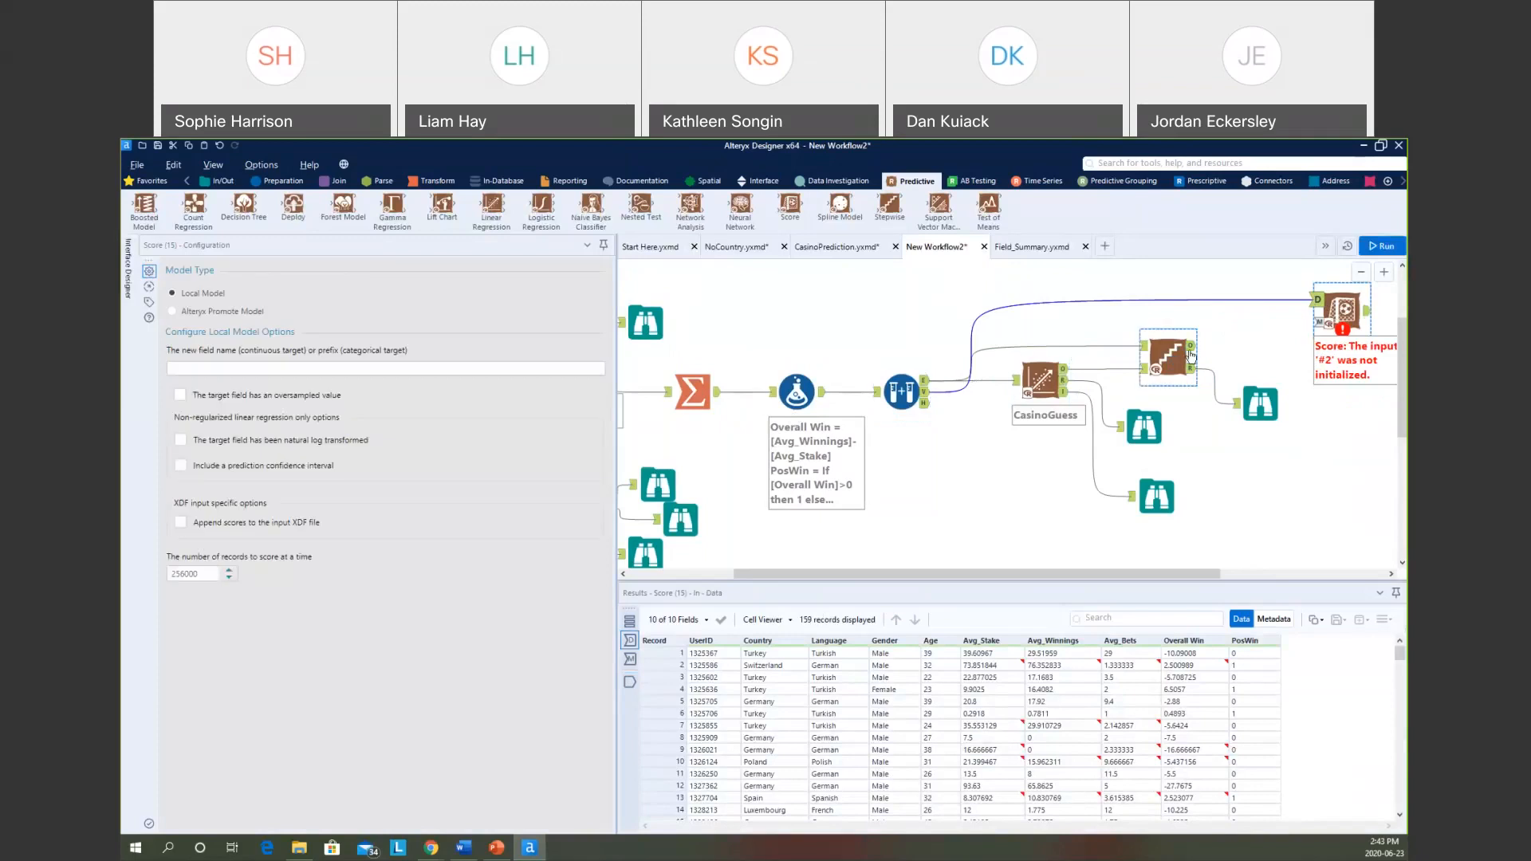
drag(1192, 346, 1314, 322)
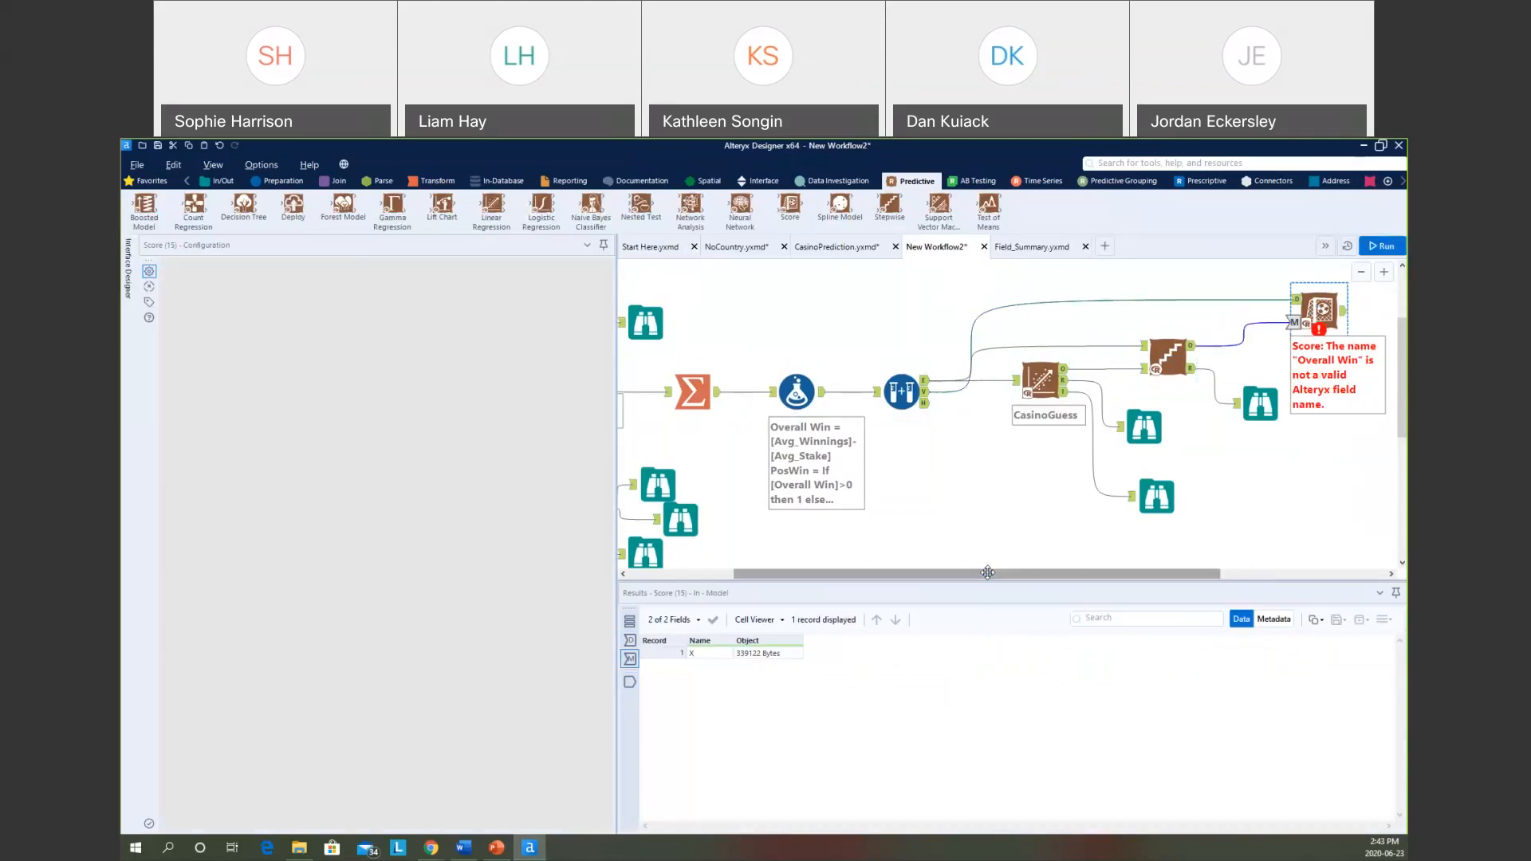
Attach a Browse tool to the output of the Score tool.
drag(984, 572, 1120, 572)
click(219, 181)
drag(145, 207, 1206, 310)
Set the Score tool's new field name to Prediction and run the workflow.
click(1102, 310)
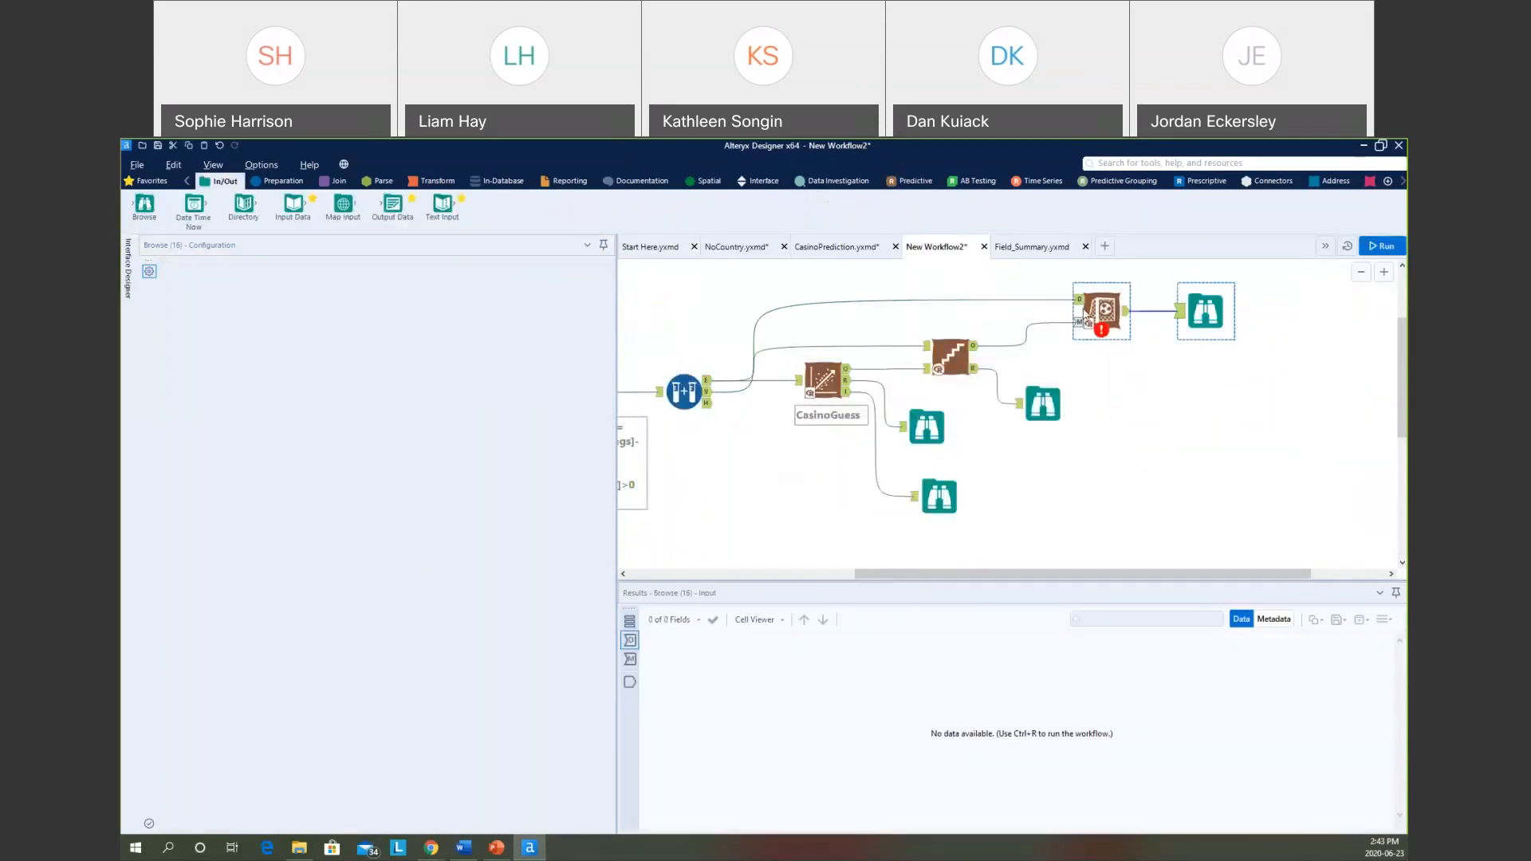
click(266, 368)
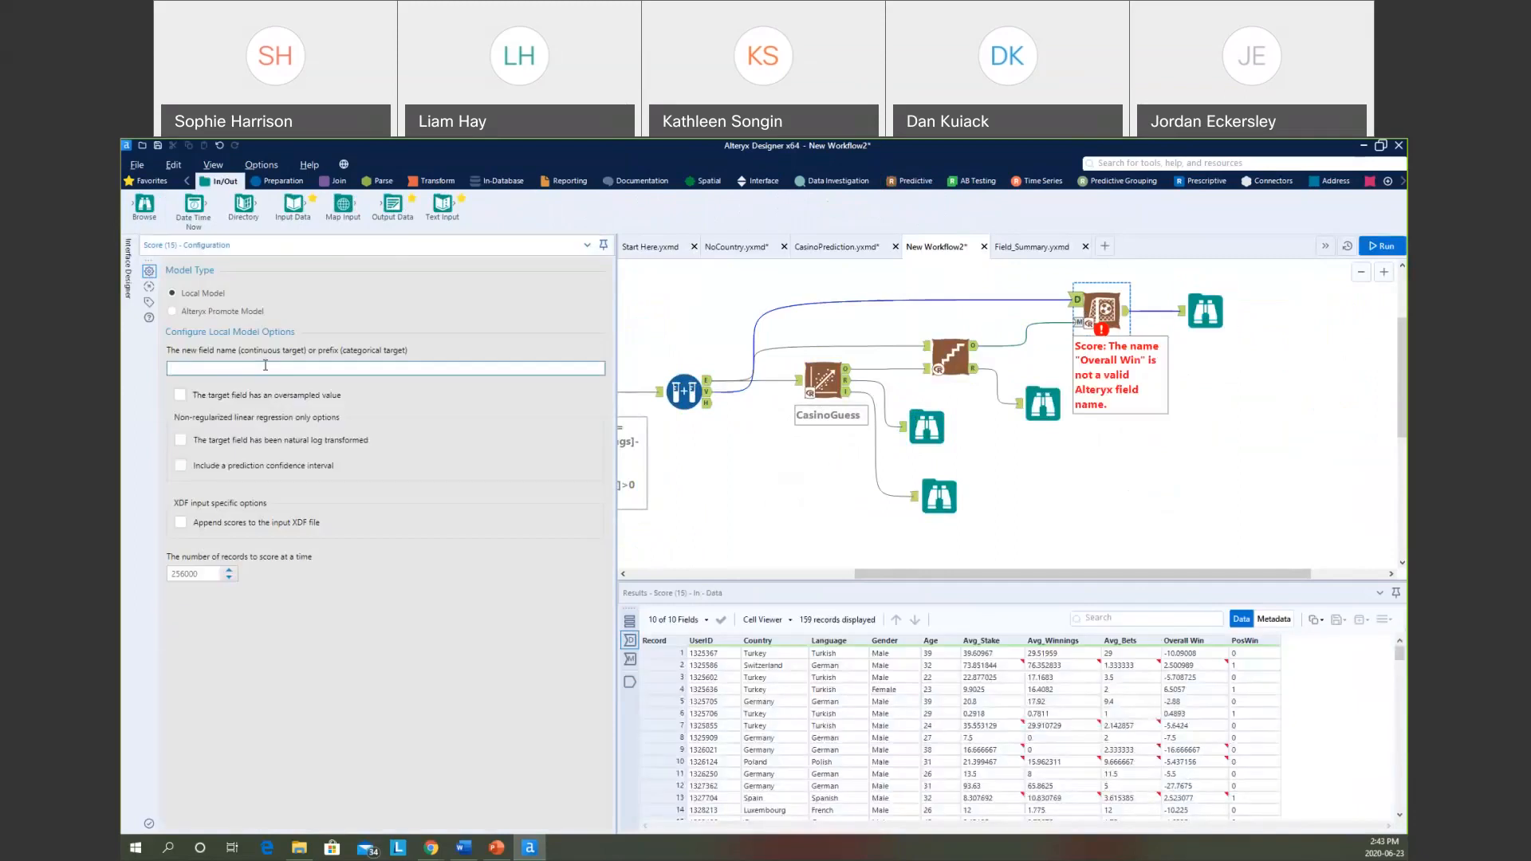
text(Prediction)
click(1382, 245)
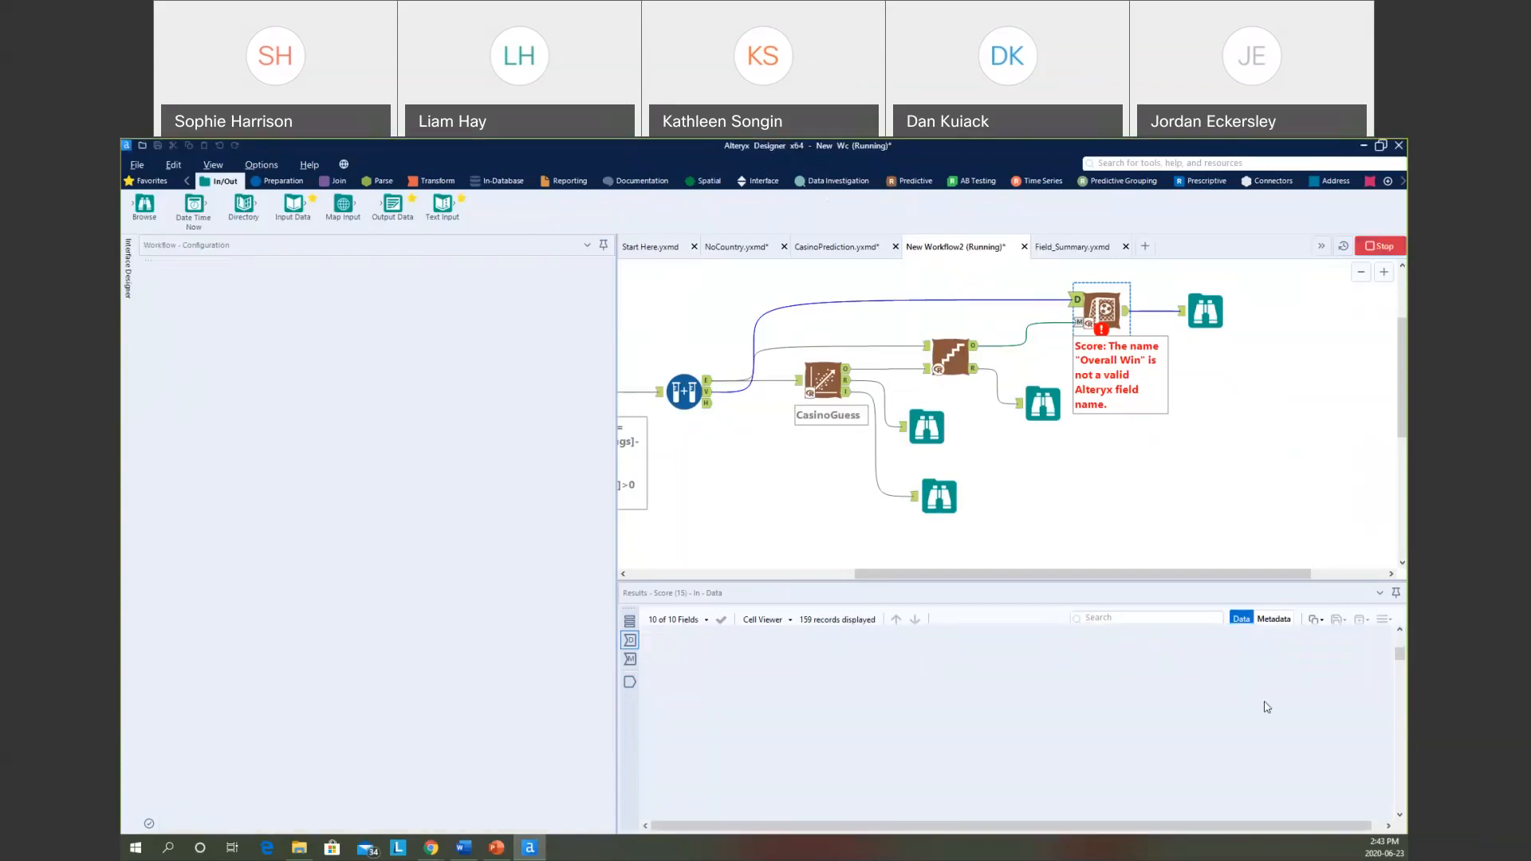
drag(1170, 577, 961, 581)
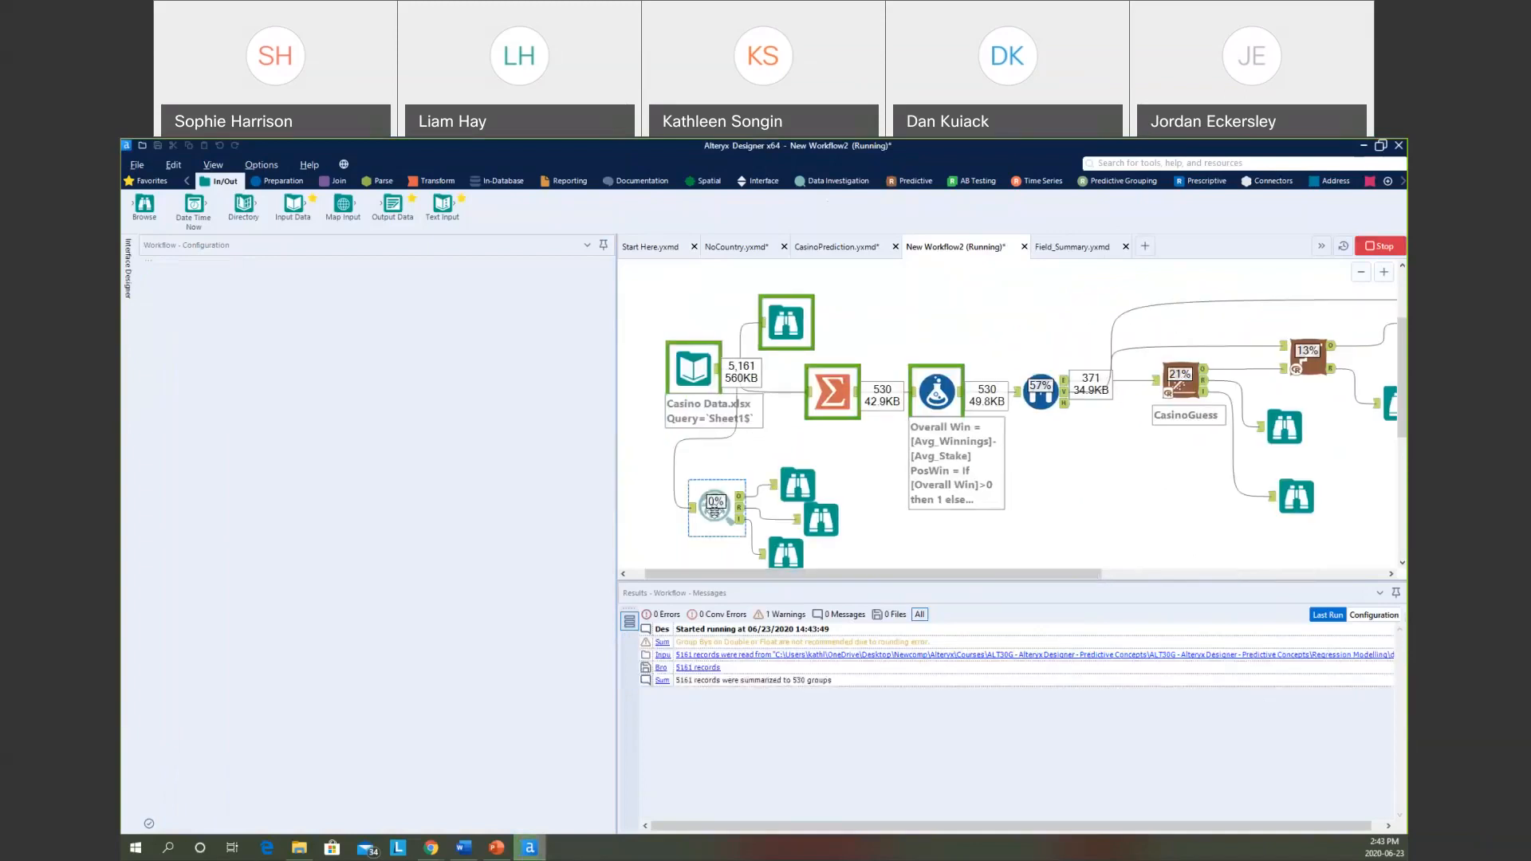
click(779, 488)
click(786, 552)
drag(830, 573, 882, 573)
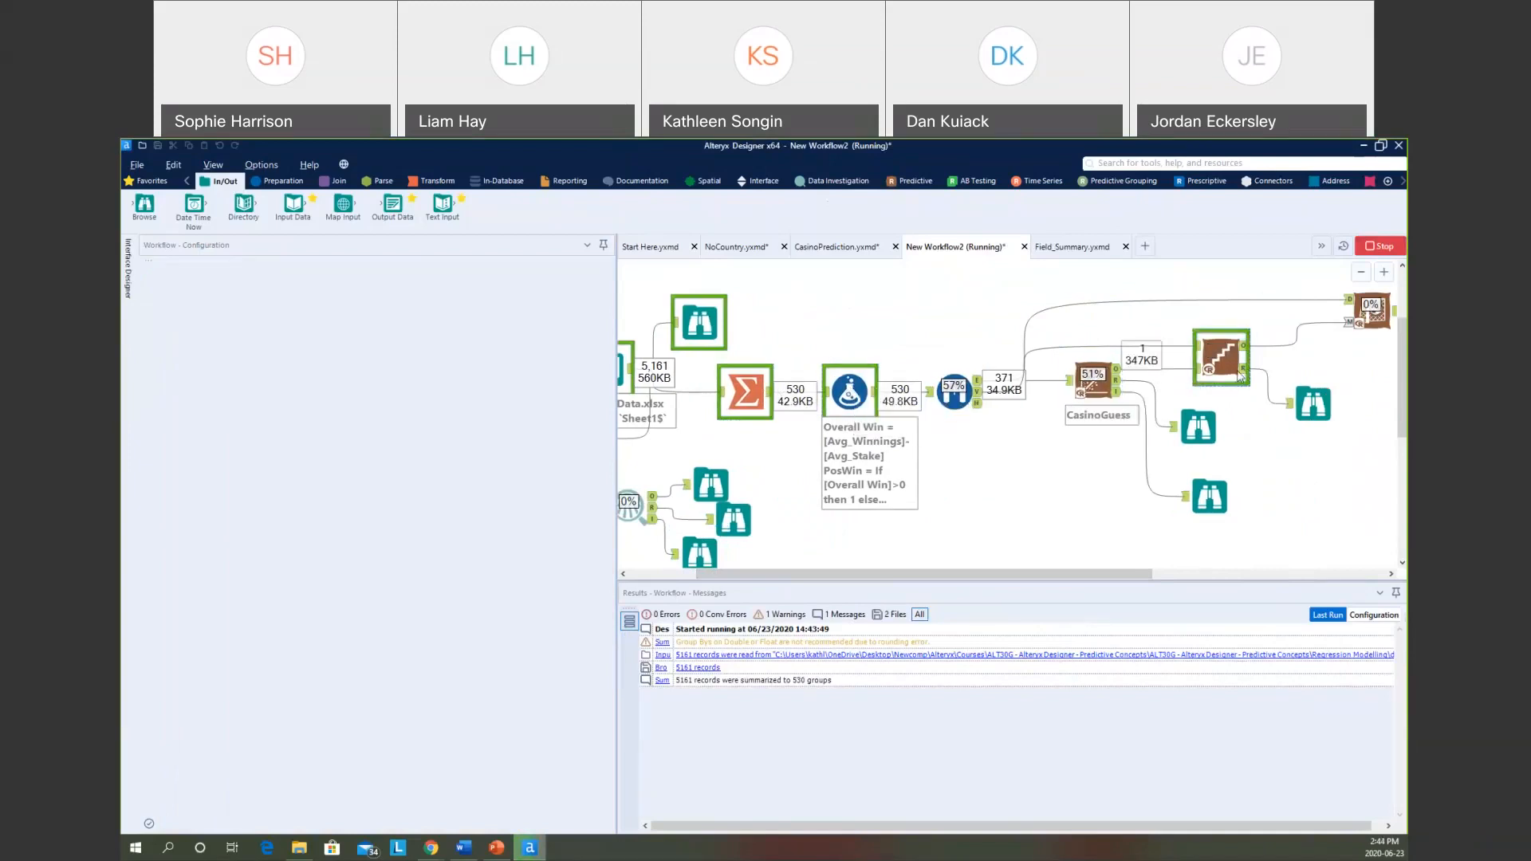
Inspect the scored validation data and compare Overall.Win with Prediction for the first two records.
drag(1130, 579, 1252, 571)
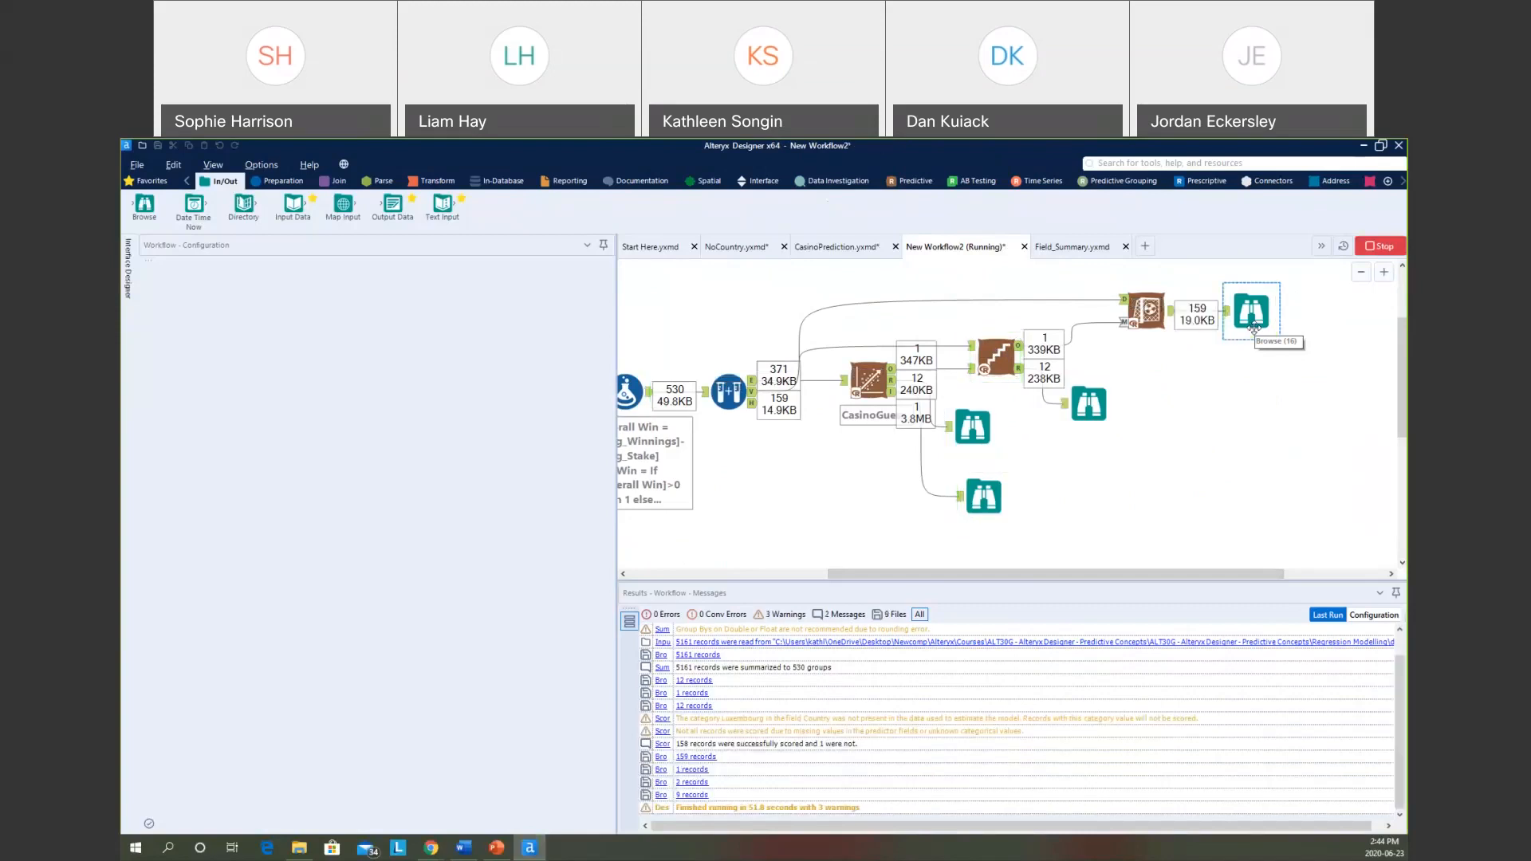
click(1255, 327)
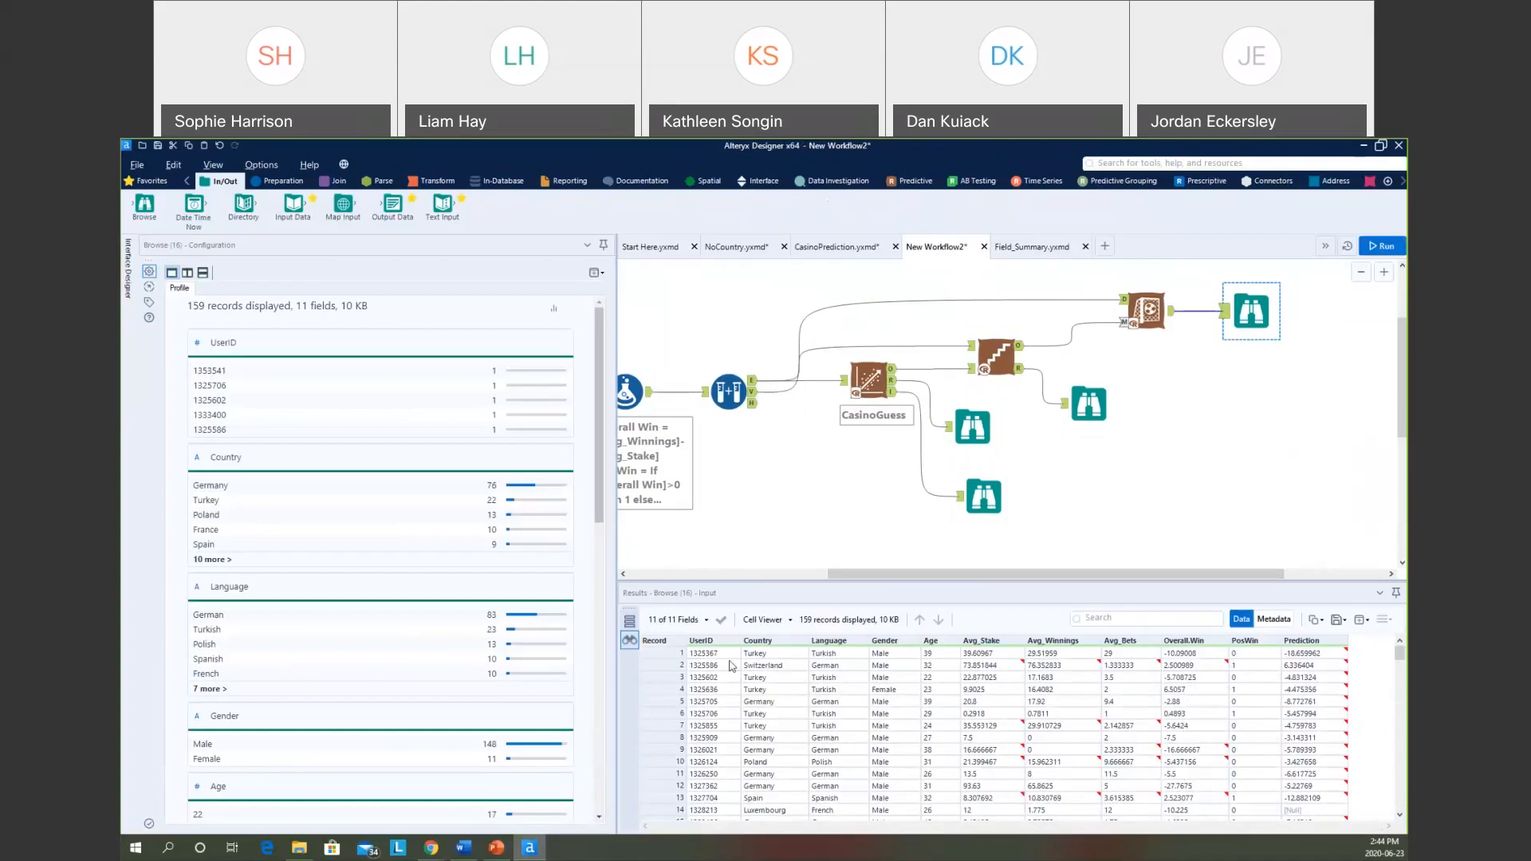
click(885, 654)
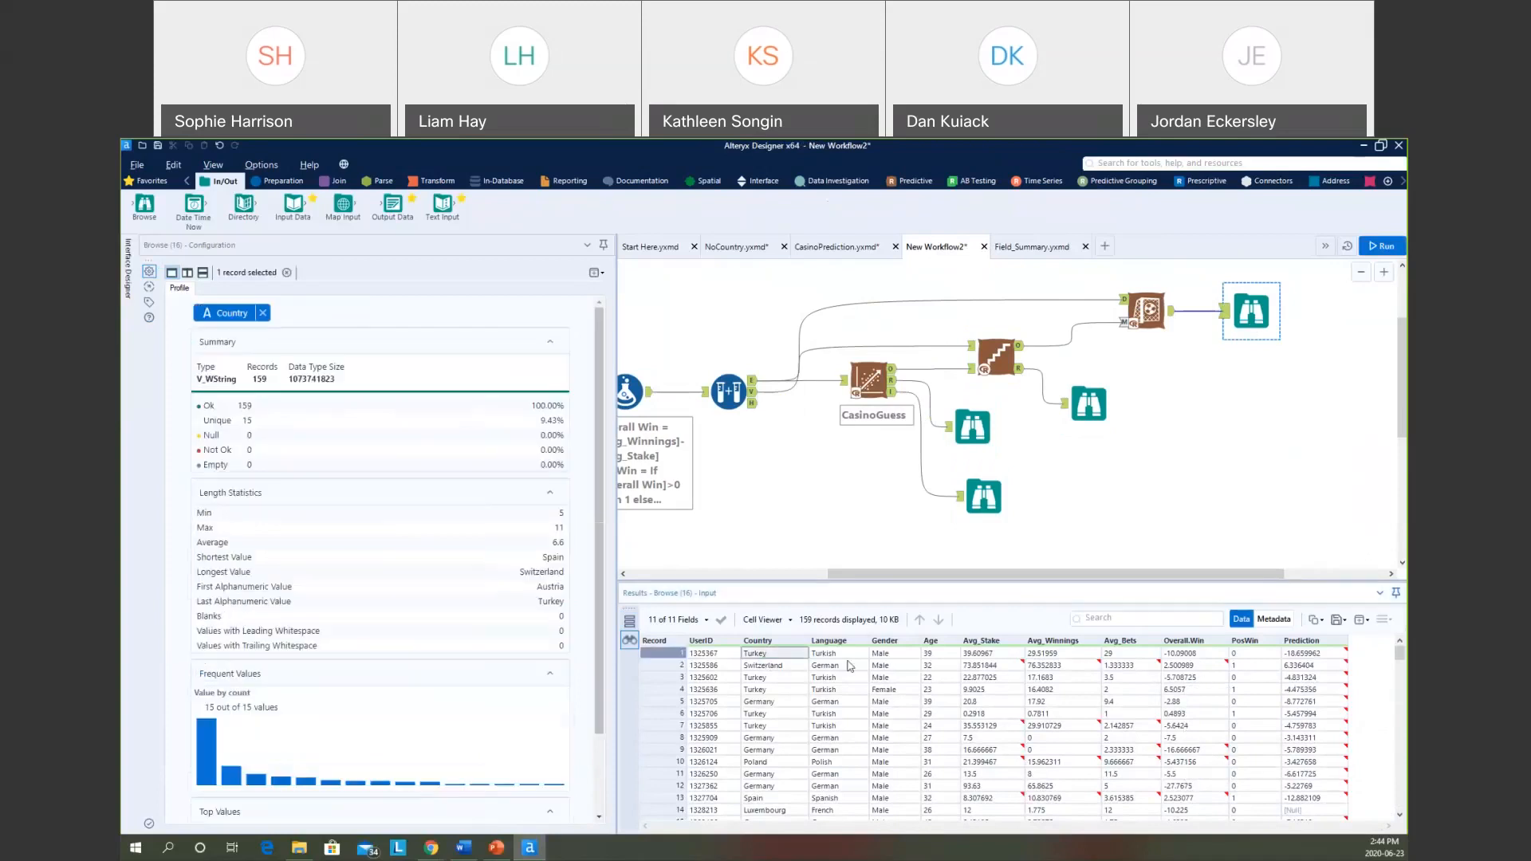
click(954, 654)
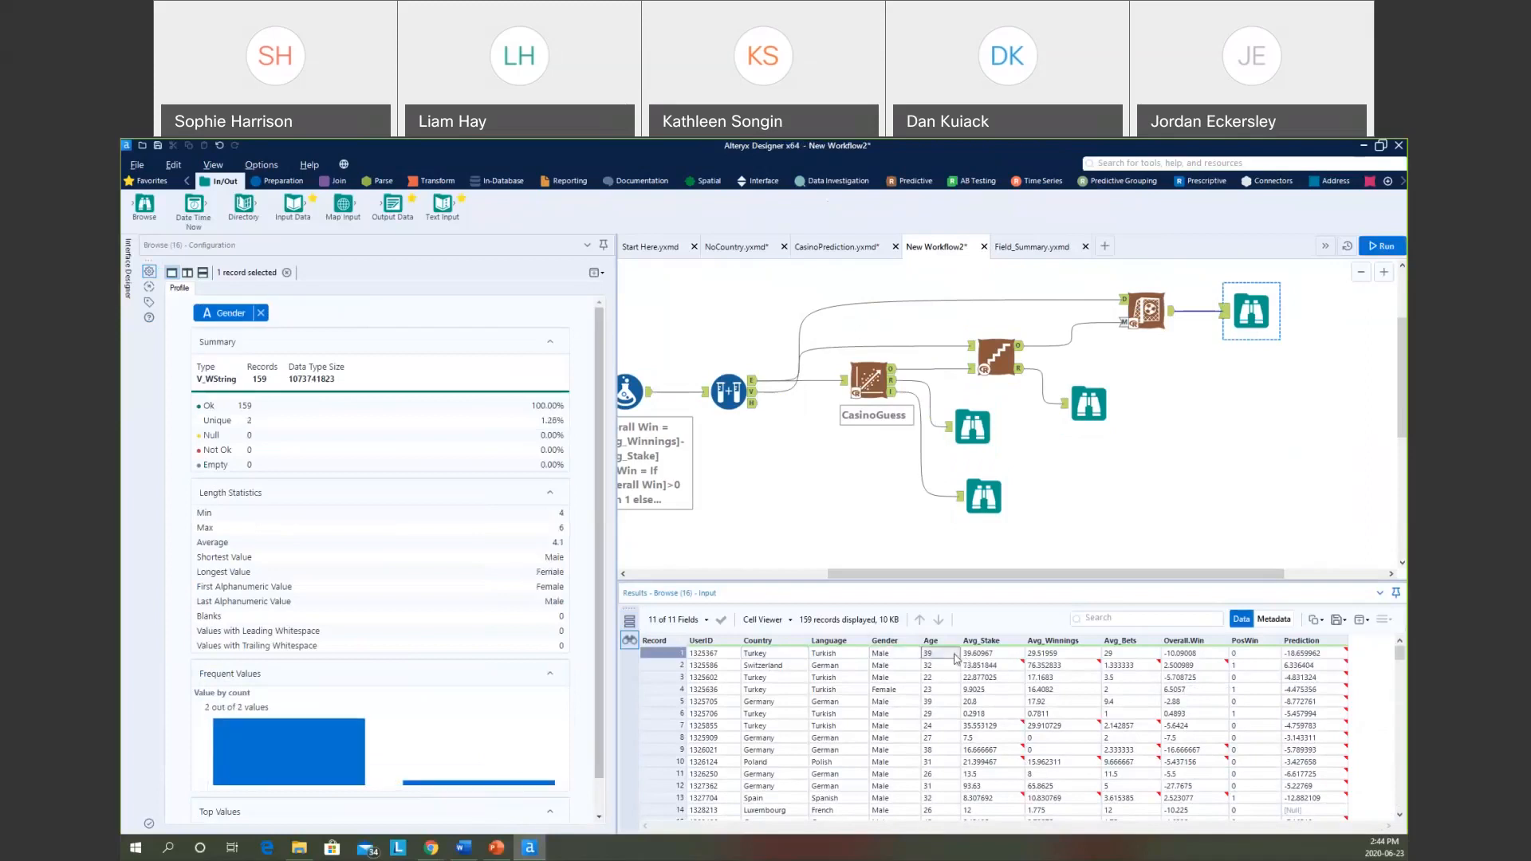
click(1192, 653)
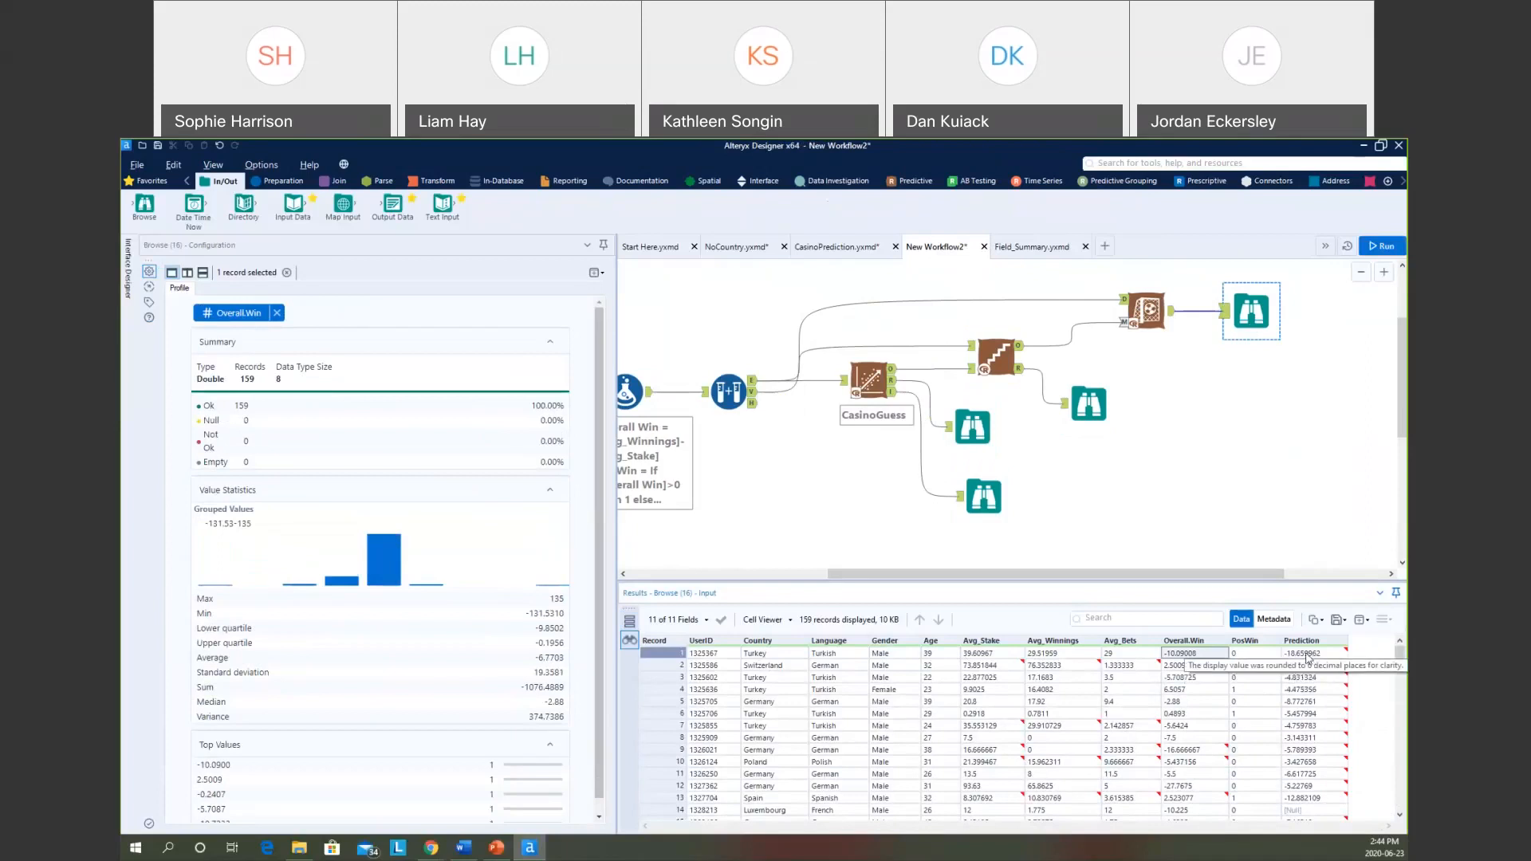
click(893, 669)
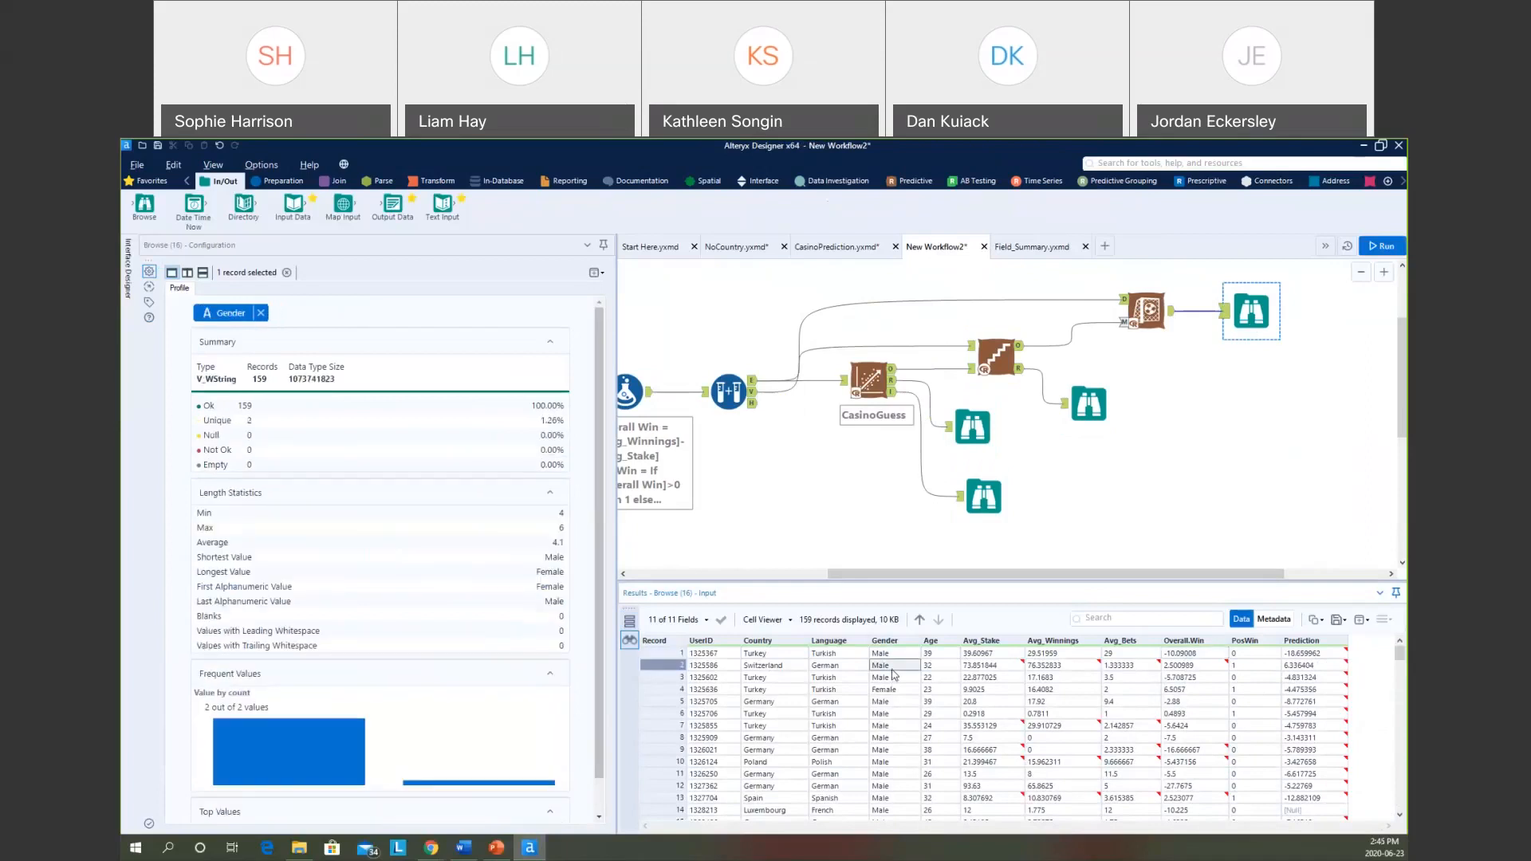
click(1196, 666)
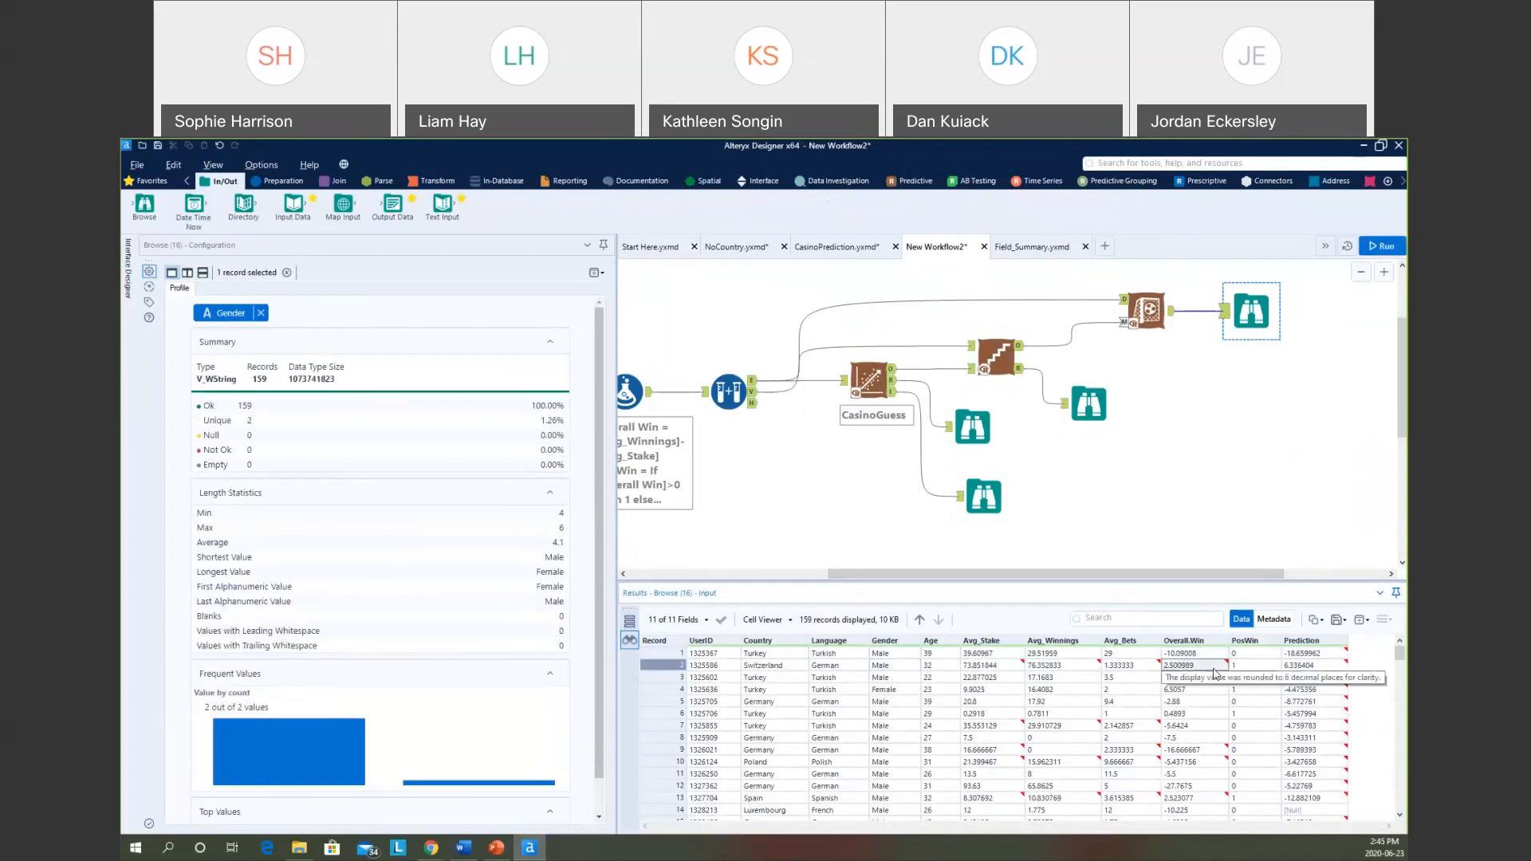
click(1293, 667)
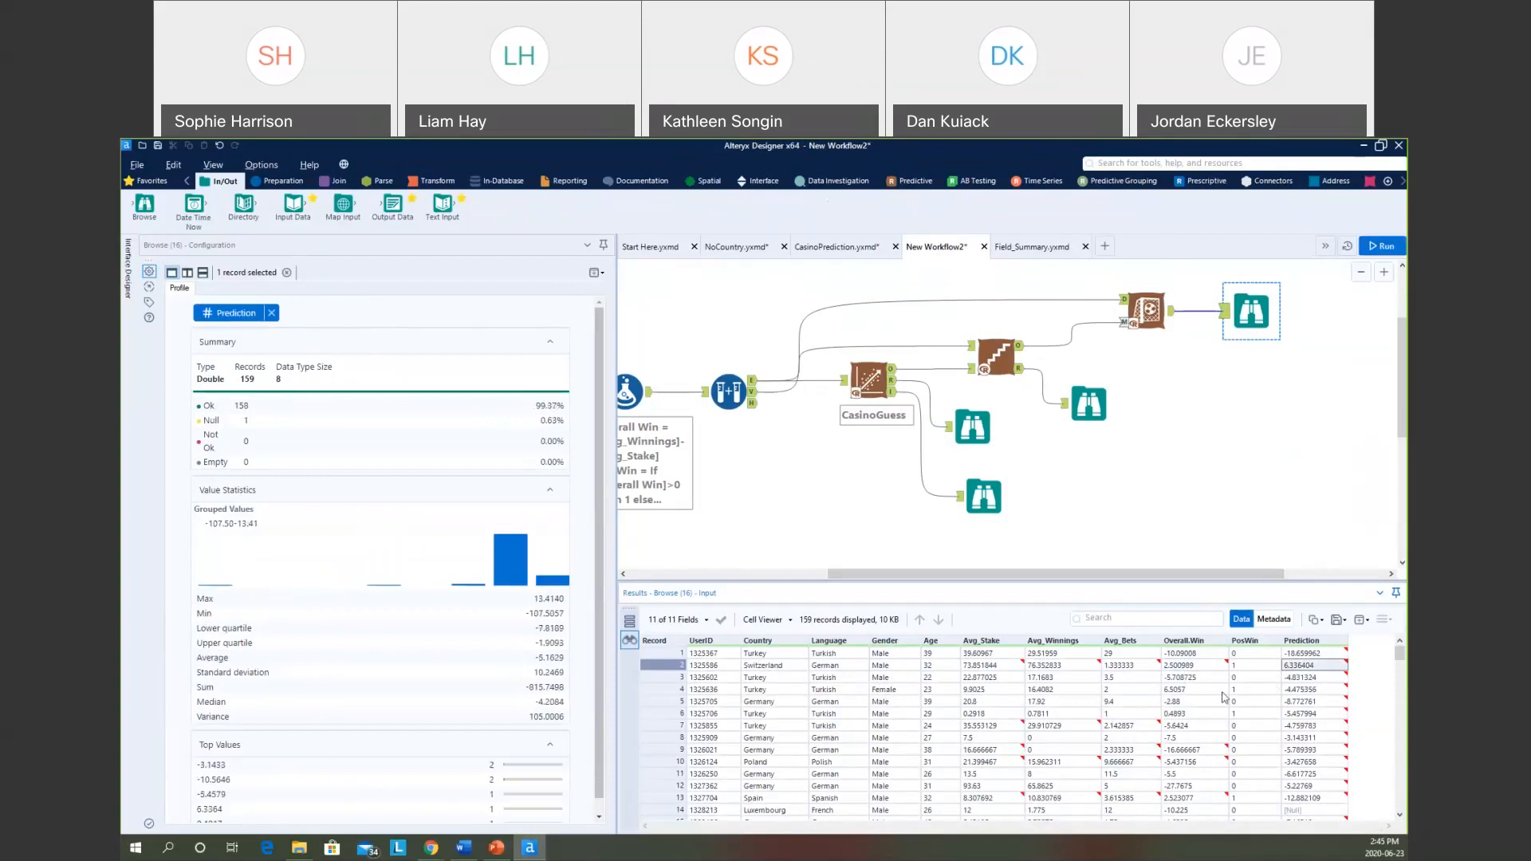
Compare actual and predicted wins for the third and fourth records and for records further down the scored data.
click(1200, 678)
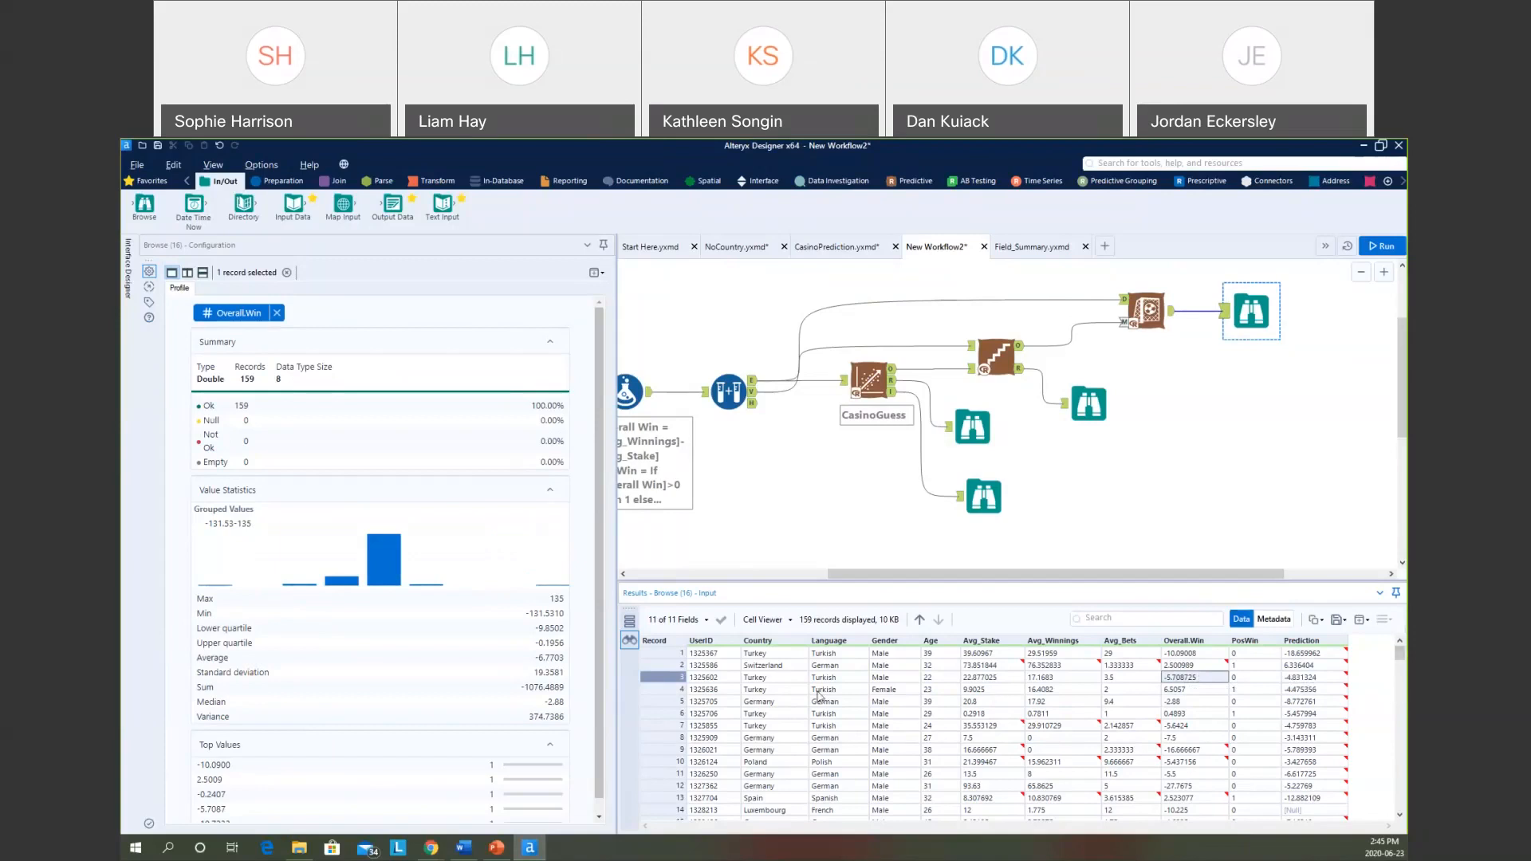
click(681, 690)
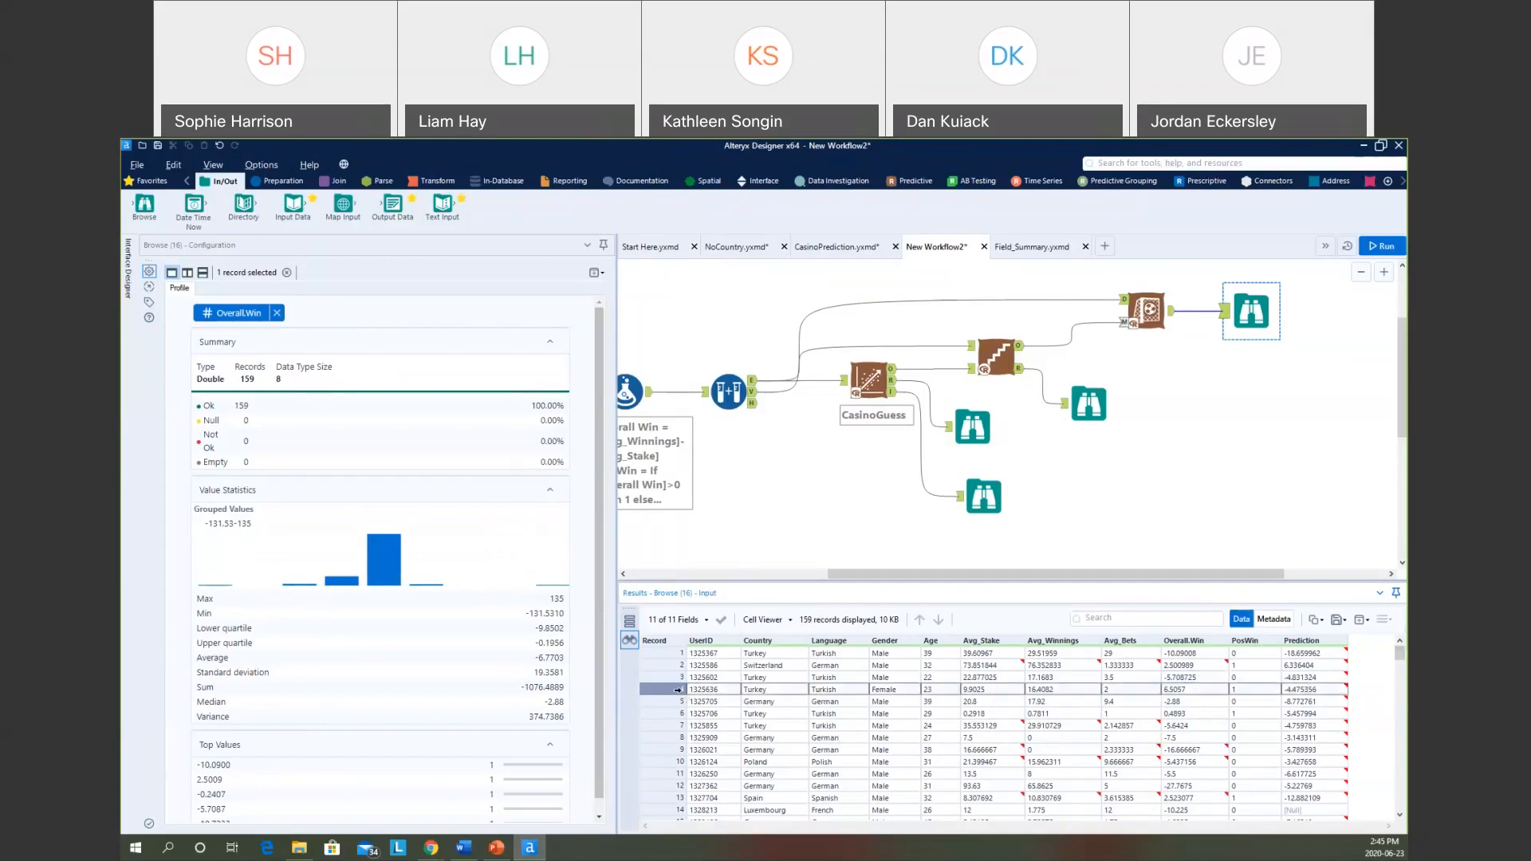
click(885, 691)
scroll(1126, 734, down, 12)
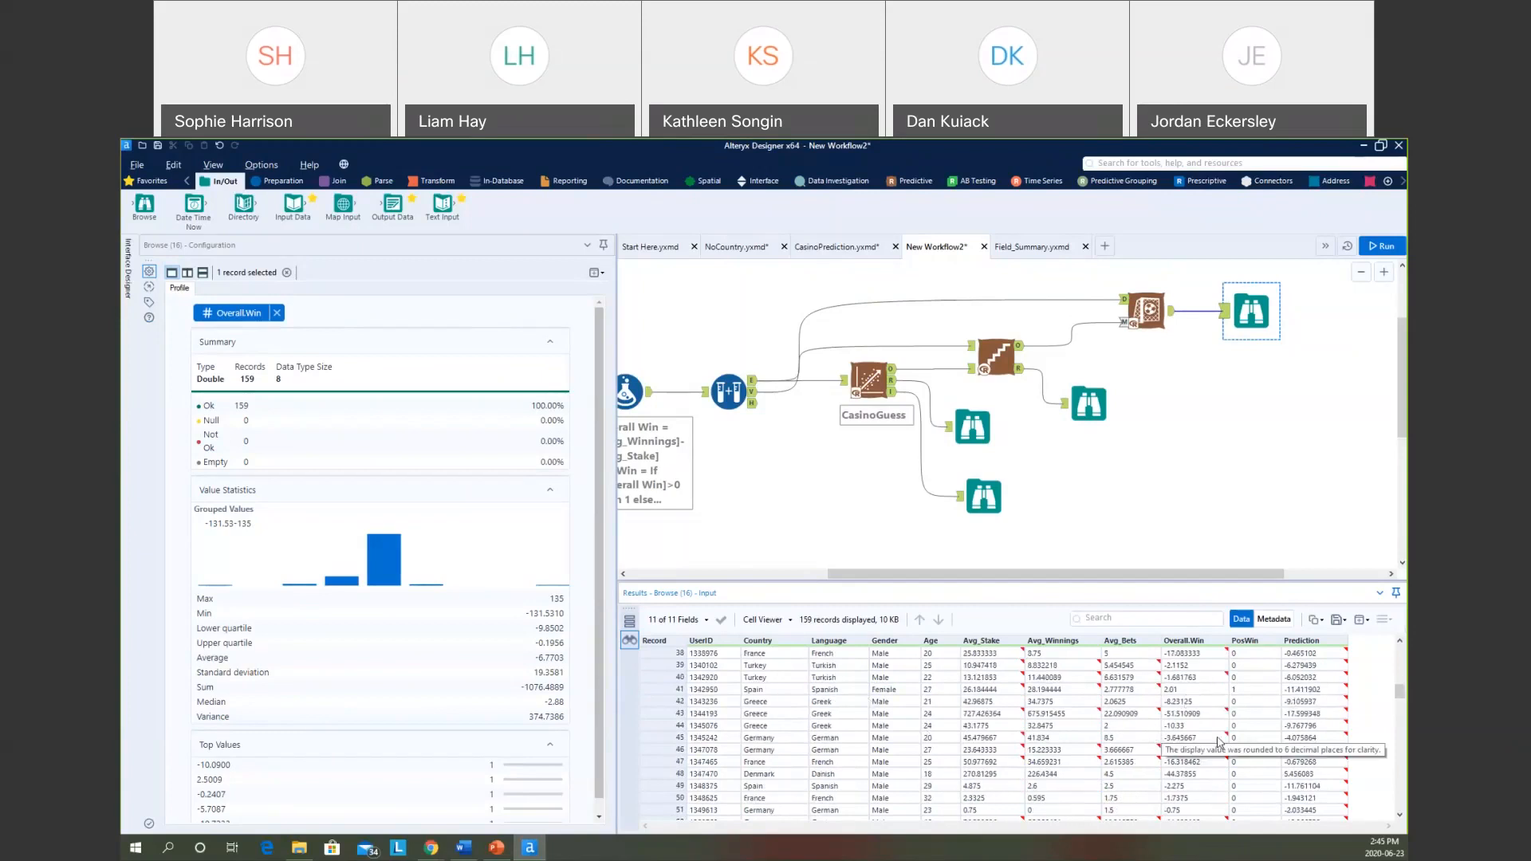
scroll(1219, 742, down, 8)
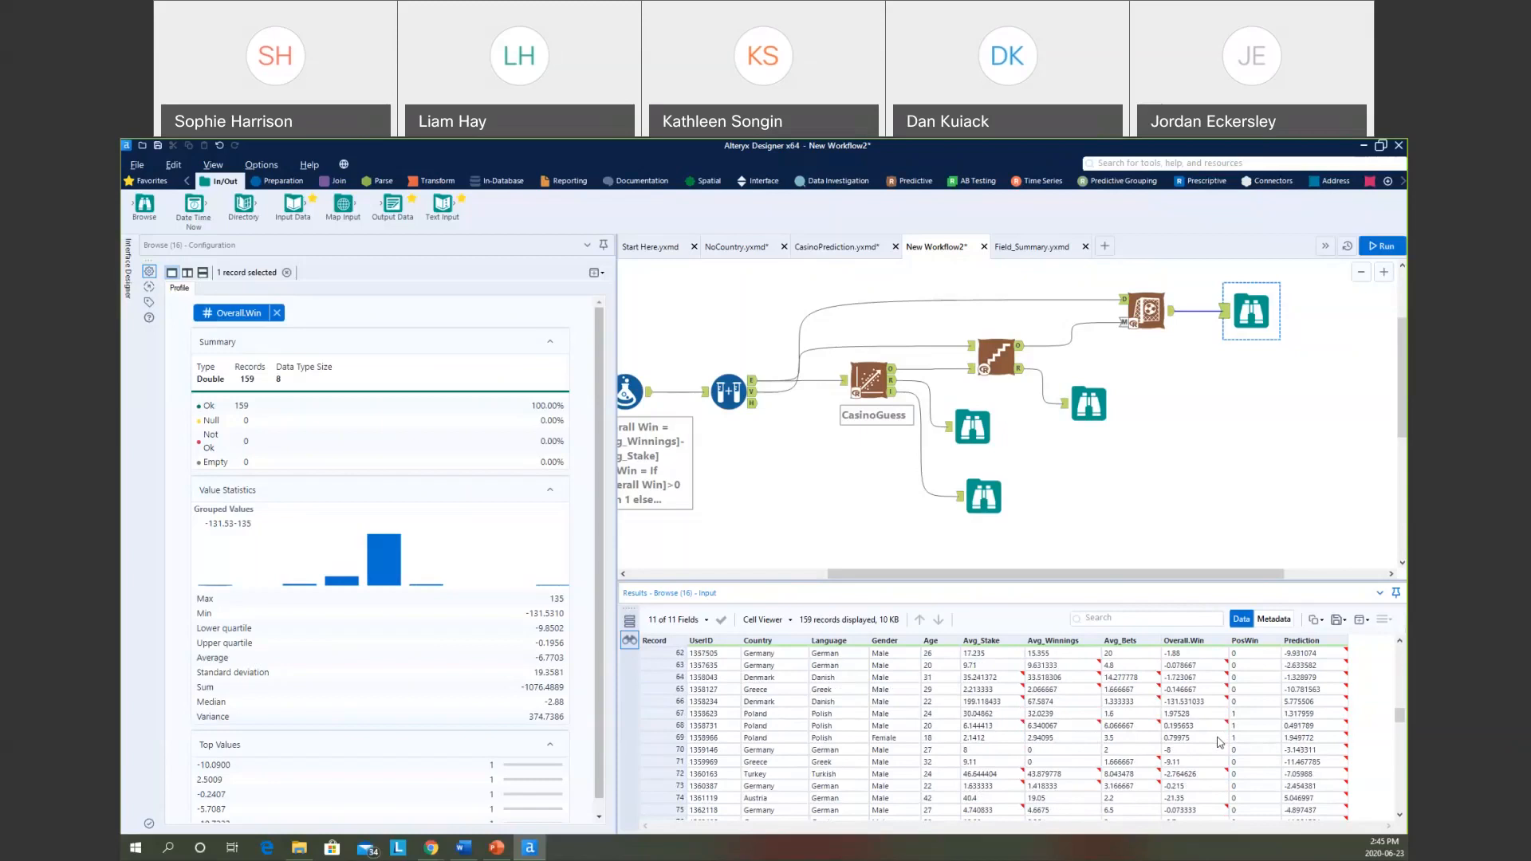
Compare Overall.Win with Prediction through the remaining scored records down to the last one and return to the first record.
scroll(1224, 743, down, 7)
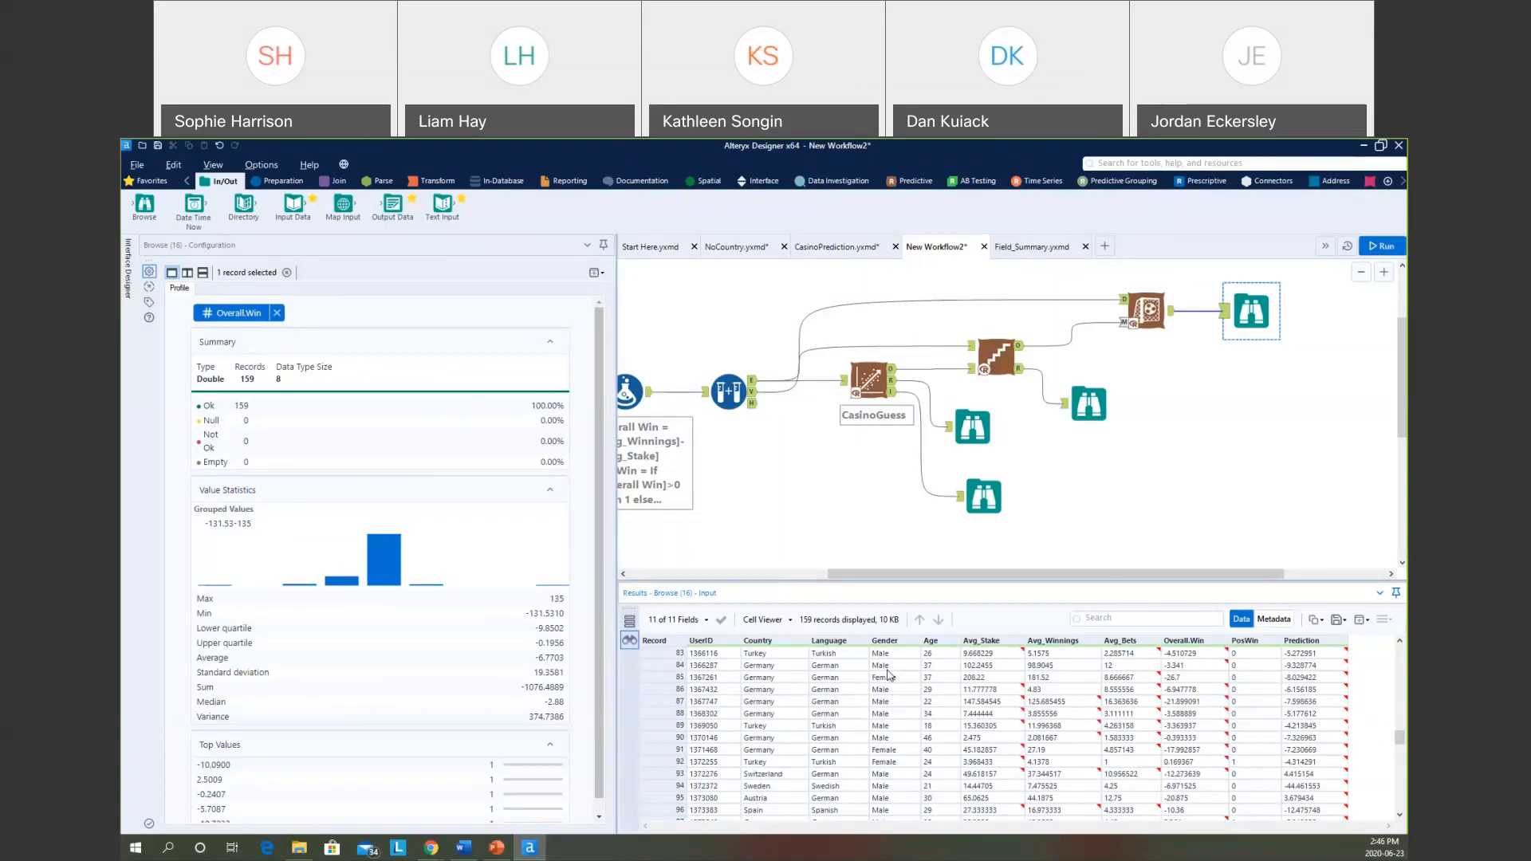
scroll(884, 686, down, 5)
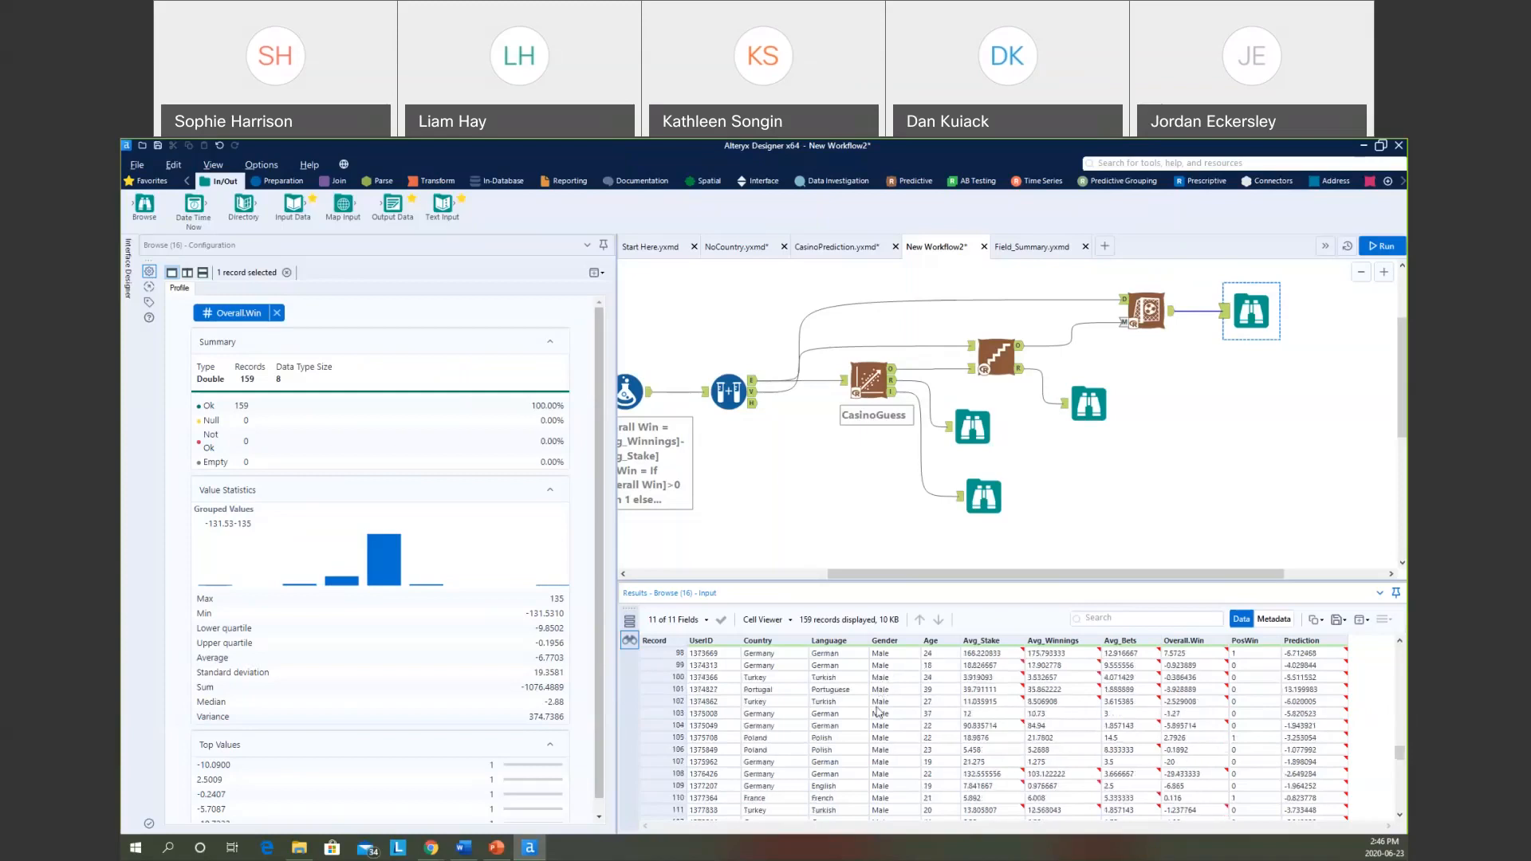
scroll(869, 746, down, 5)
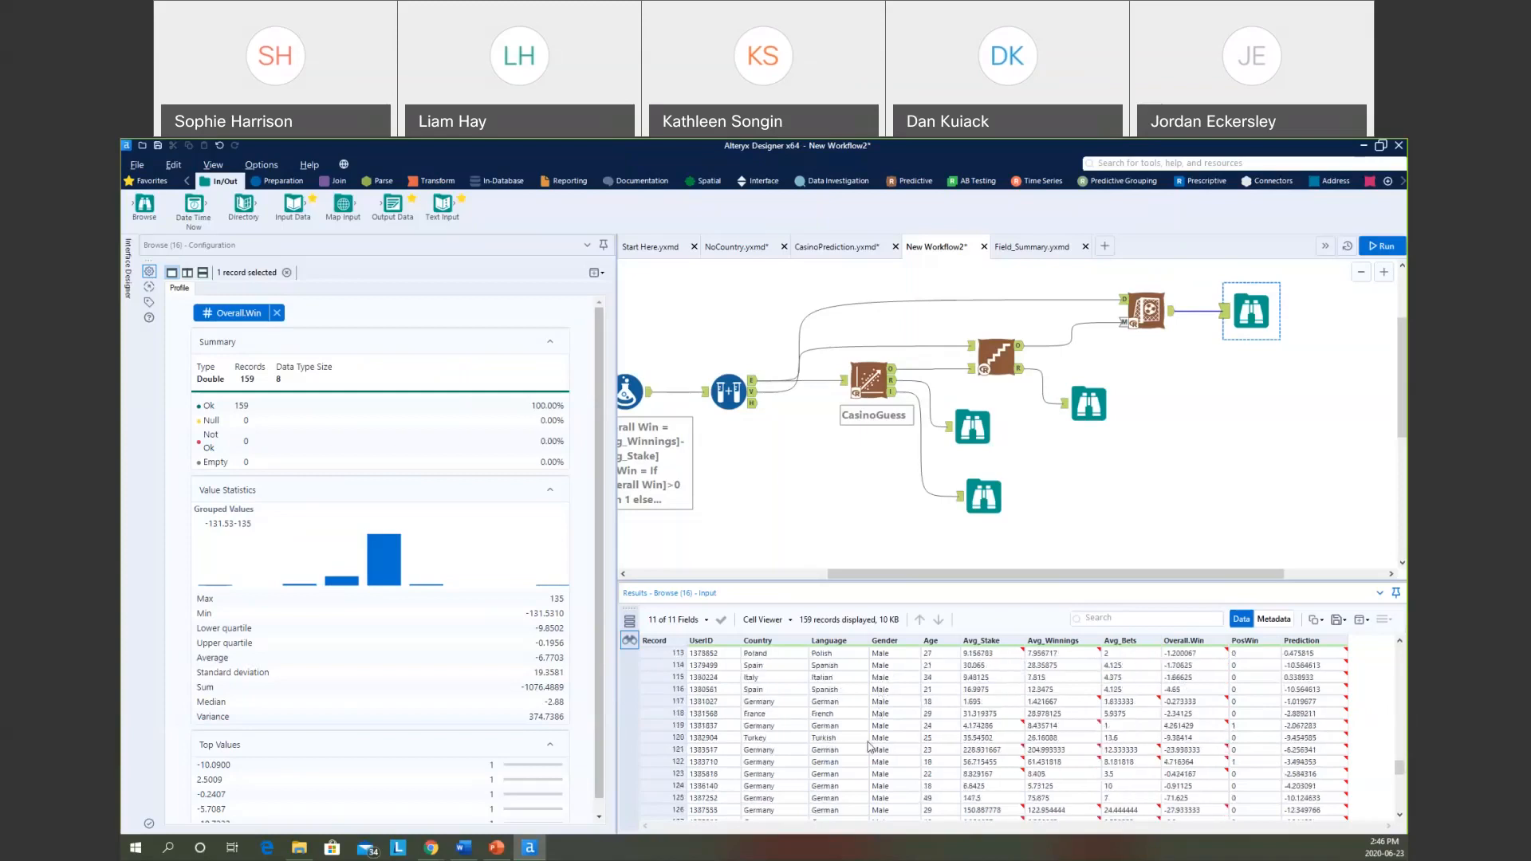
scroll(869, 746, down, 11)
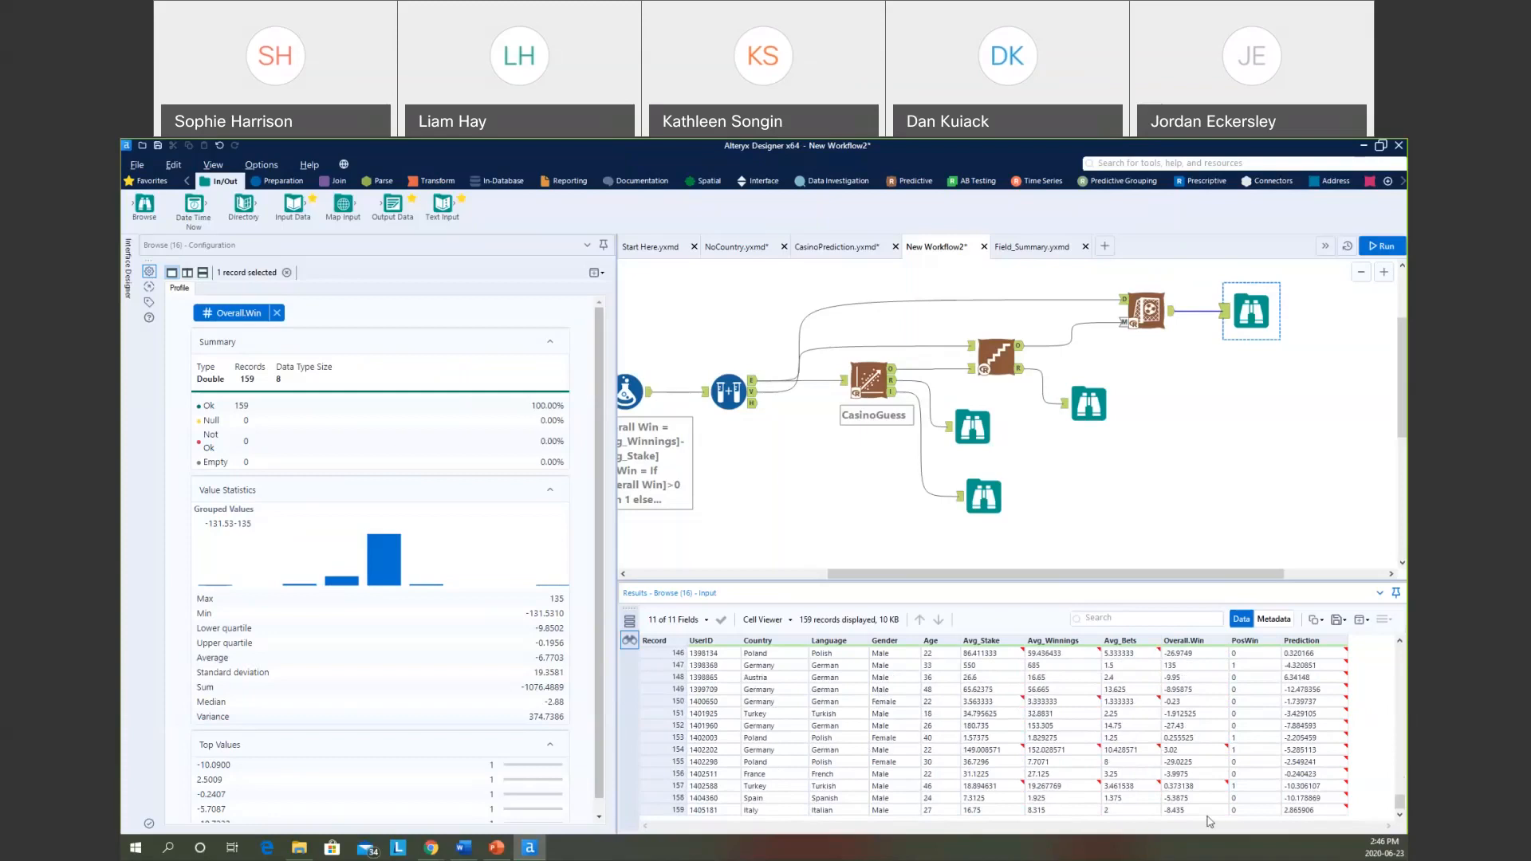
scroll(1316, 819, up, 20)
scroll(1311, 819, up, 12)
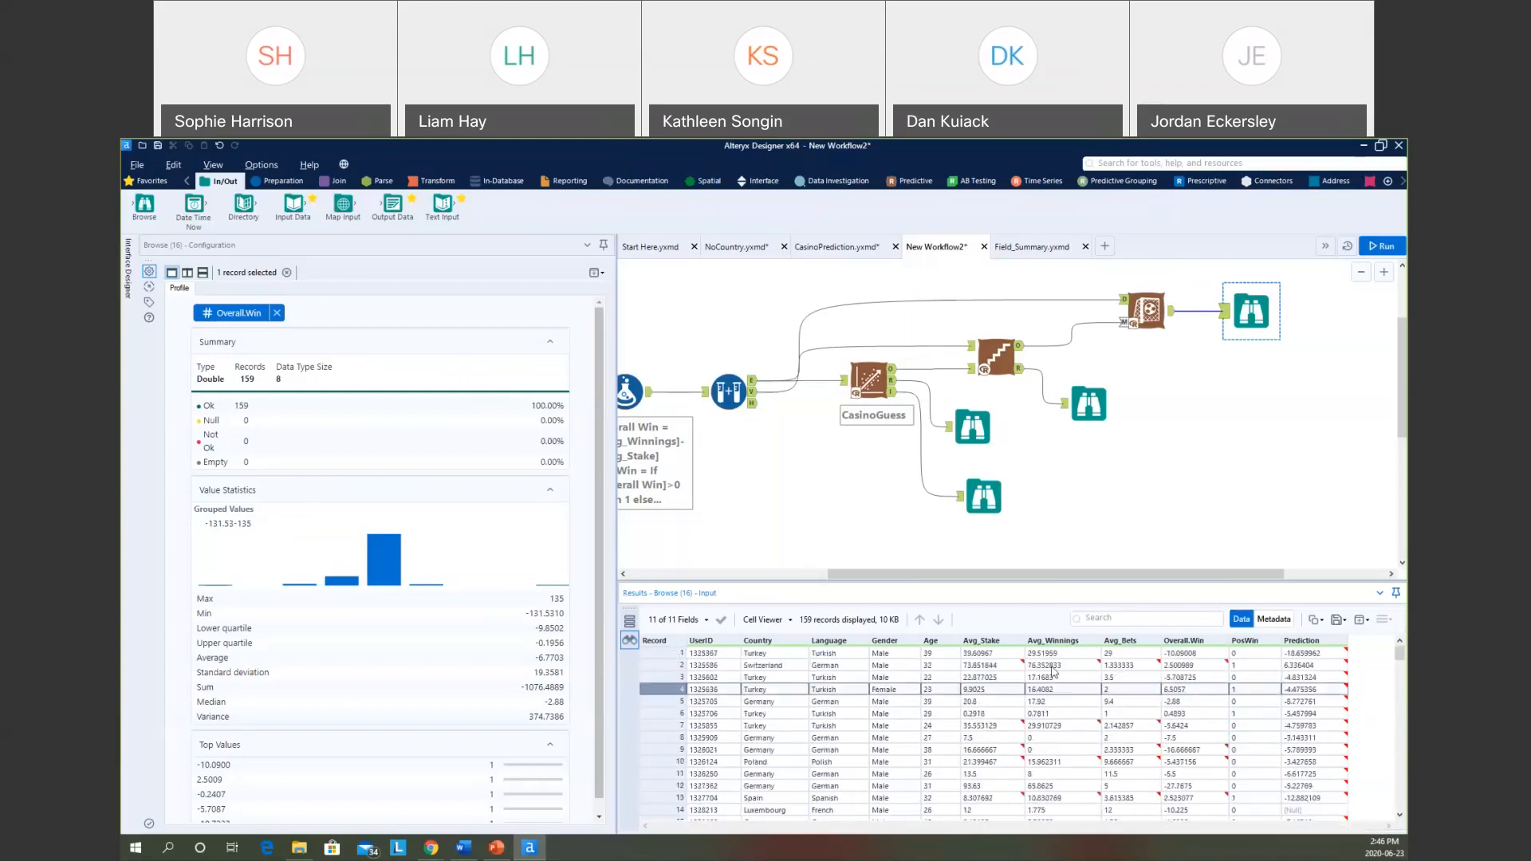
Group the Linear Regression, Stepwise, Score and attached Browse tools in a new container and disable that container.
drag(885, 574, 780, 559)
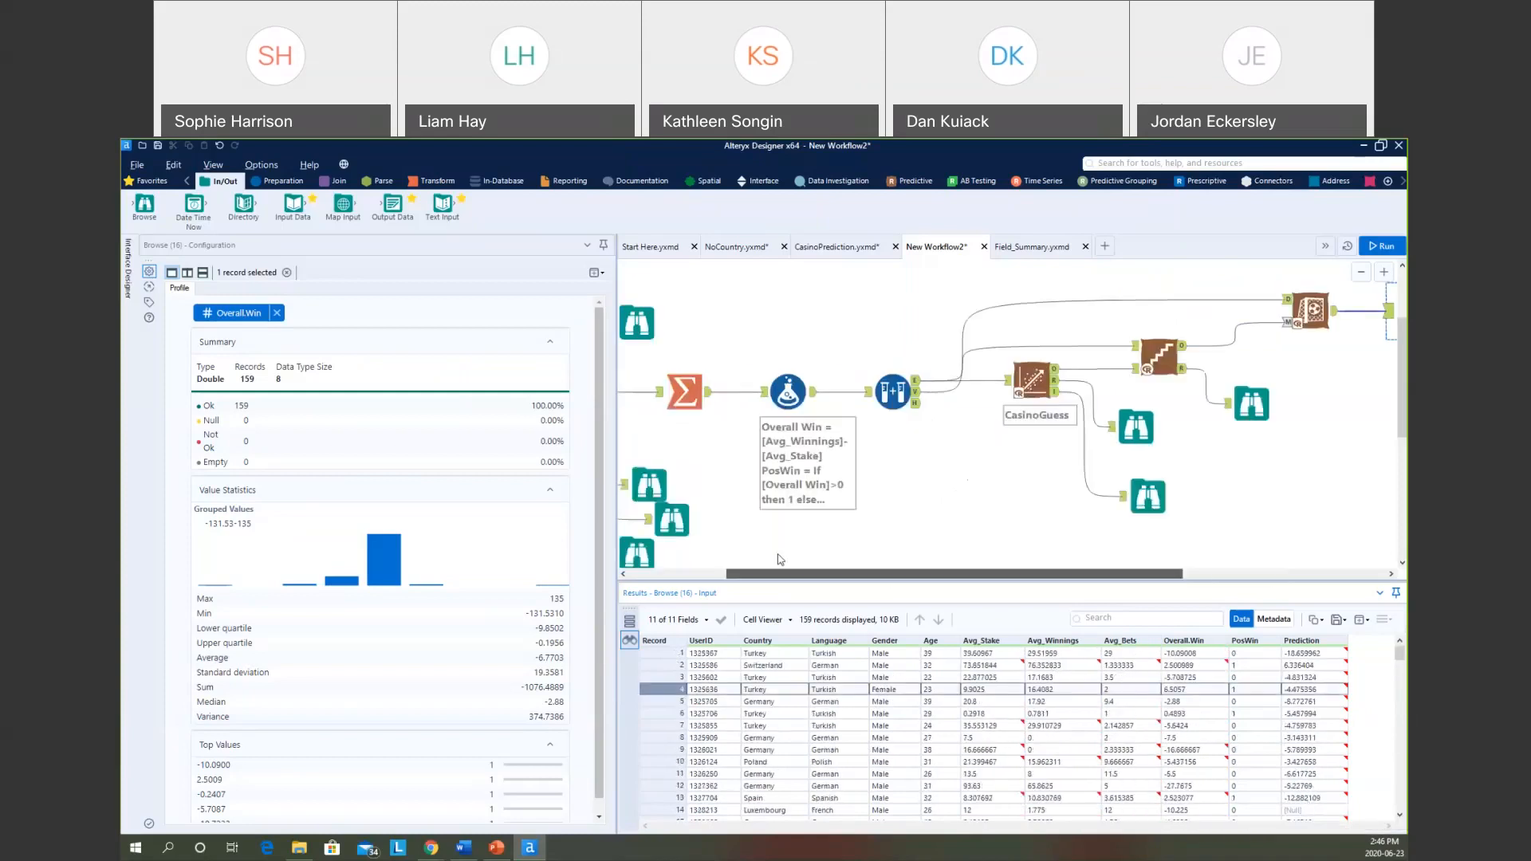
scroll(885, 418, down, 3)
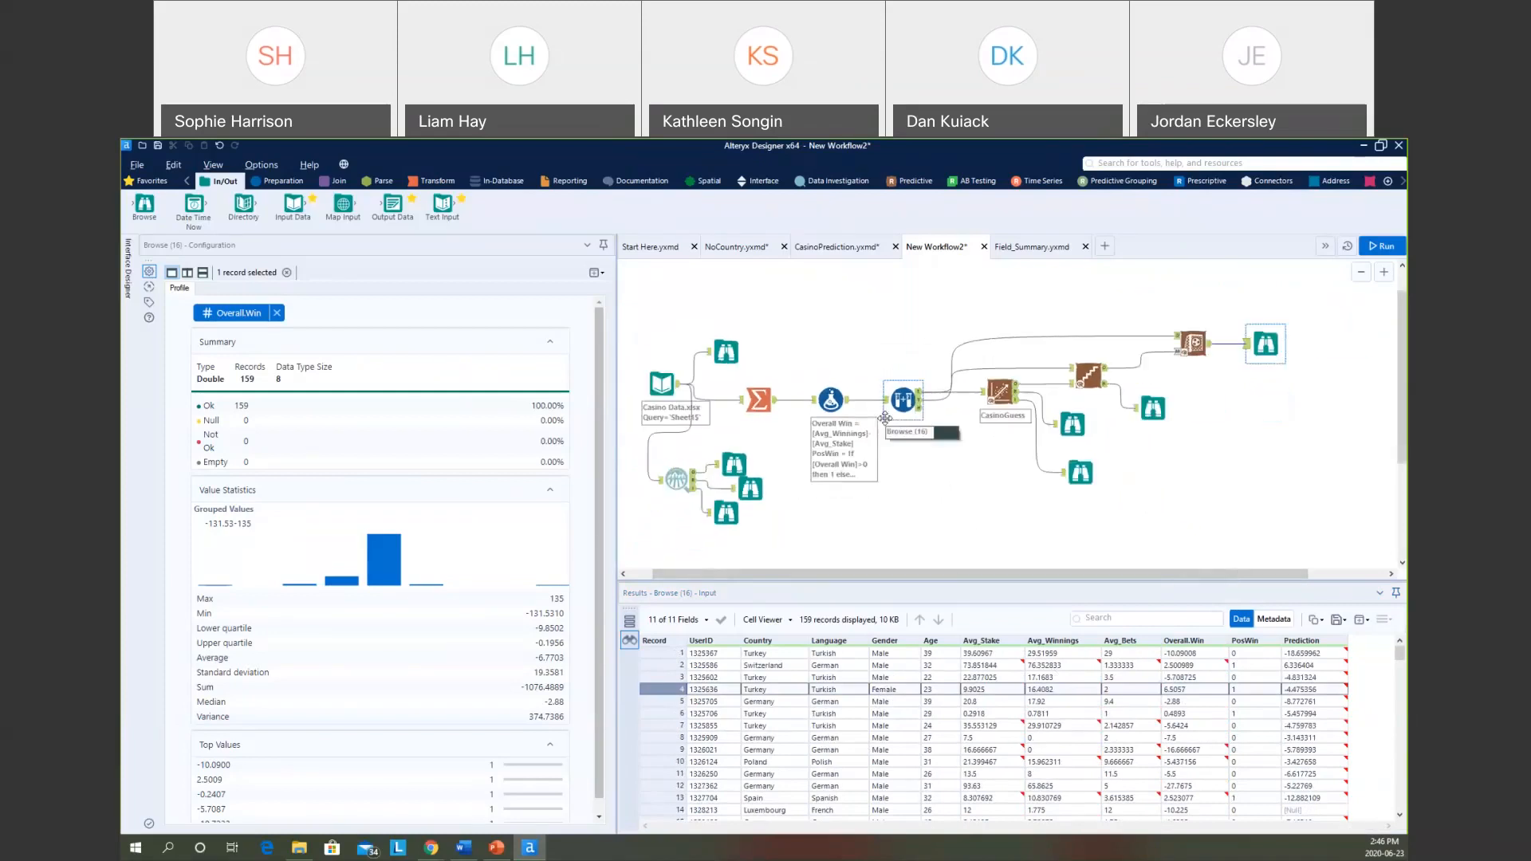
drag(971, 301, 1293, 473)
right_click(1279, 362)
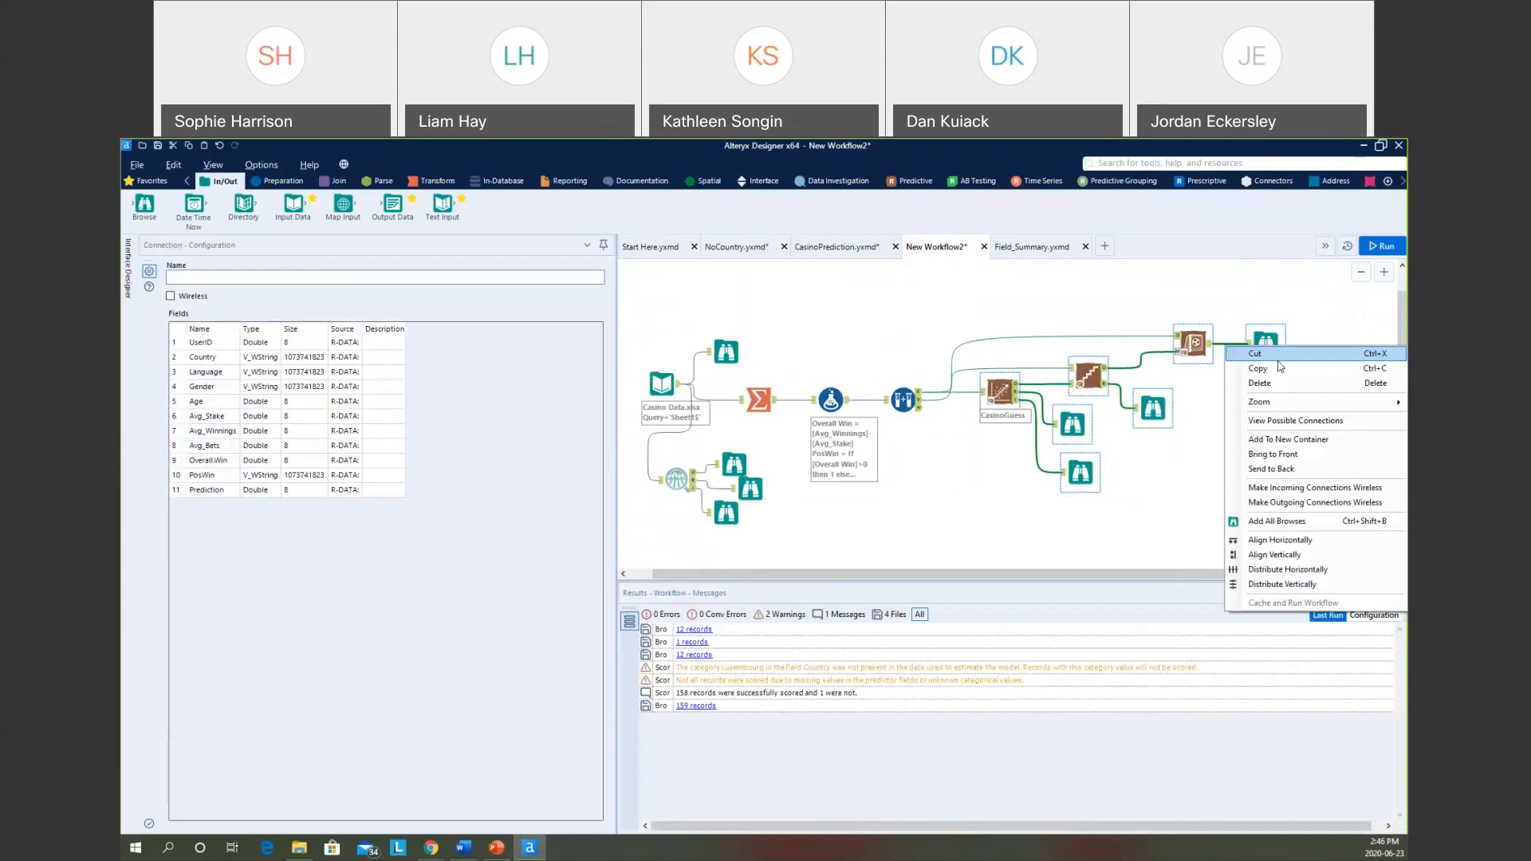
click(1286, 439)
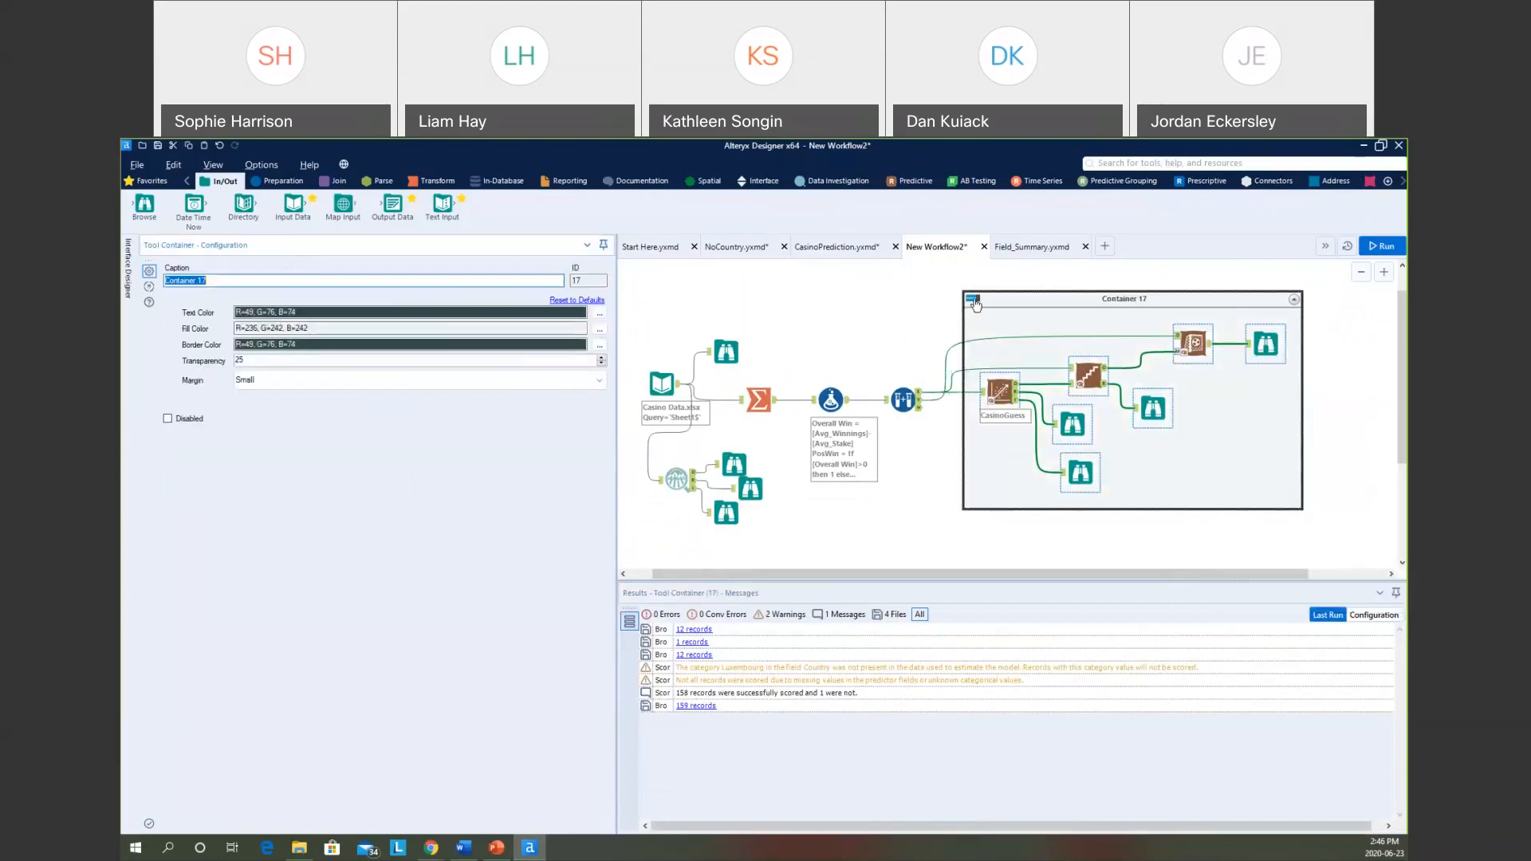
click(973, 301)
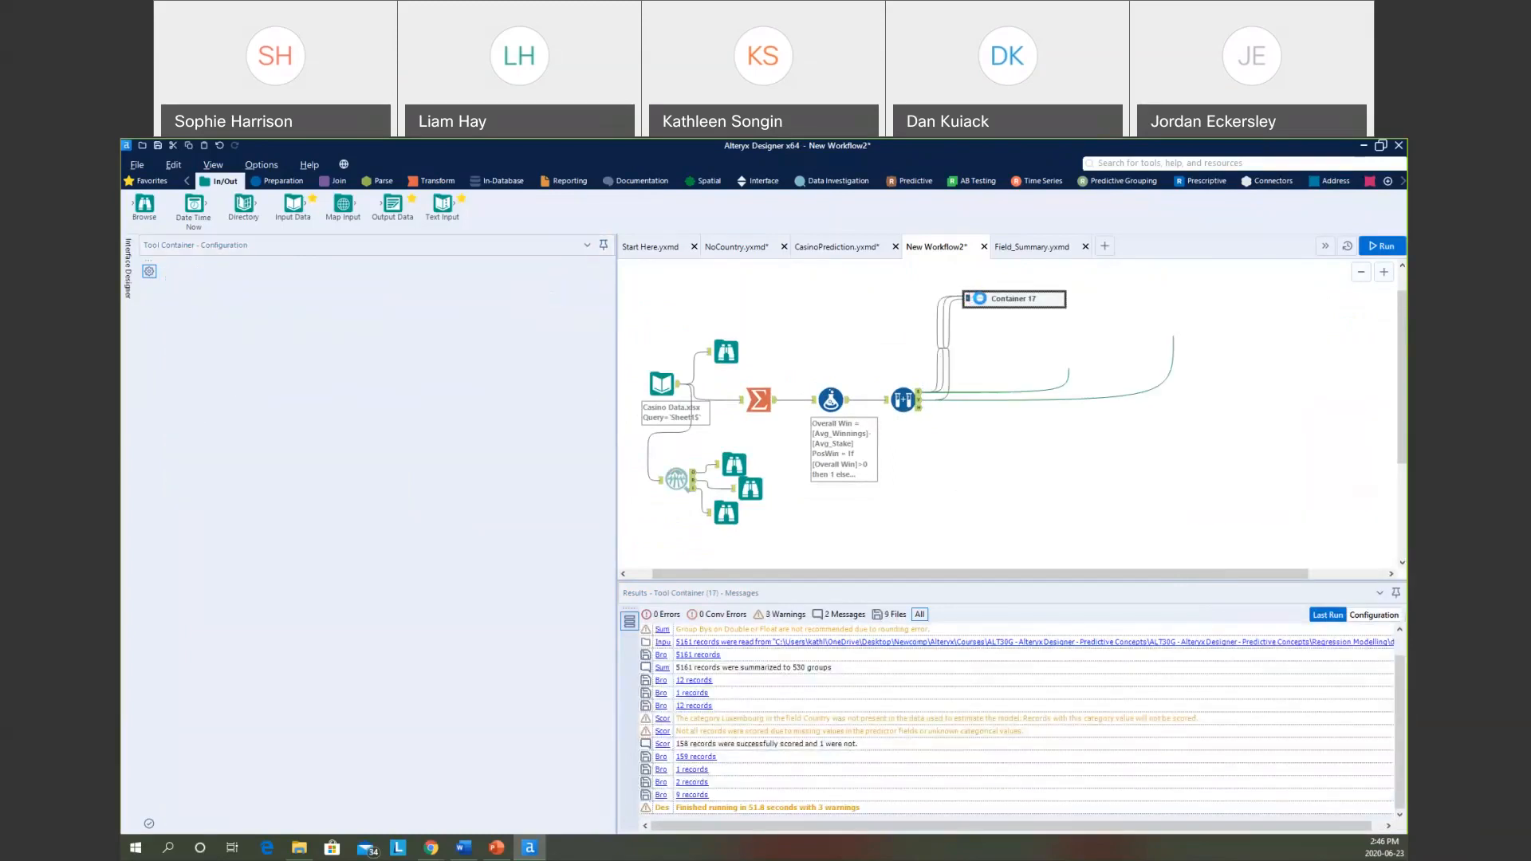
Group the Field Summary tool and its three Browse tools in a new container, disable it and place it below the input data.
drag(634, 445, 789, 551)
right_click(759, 502)
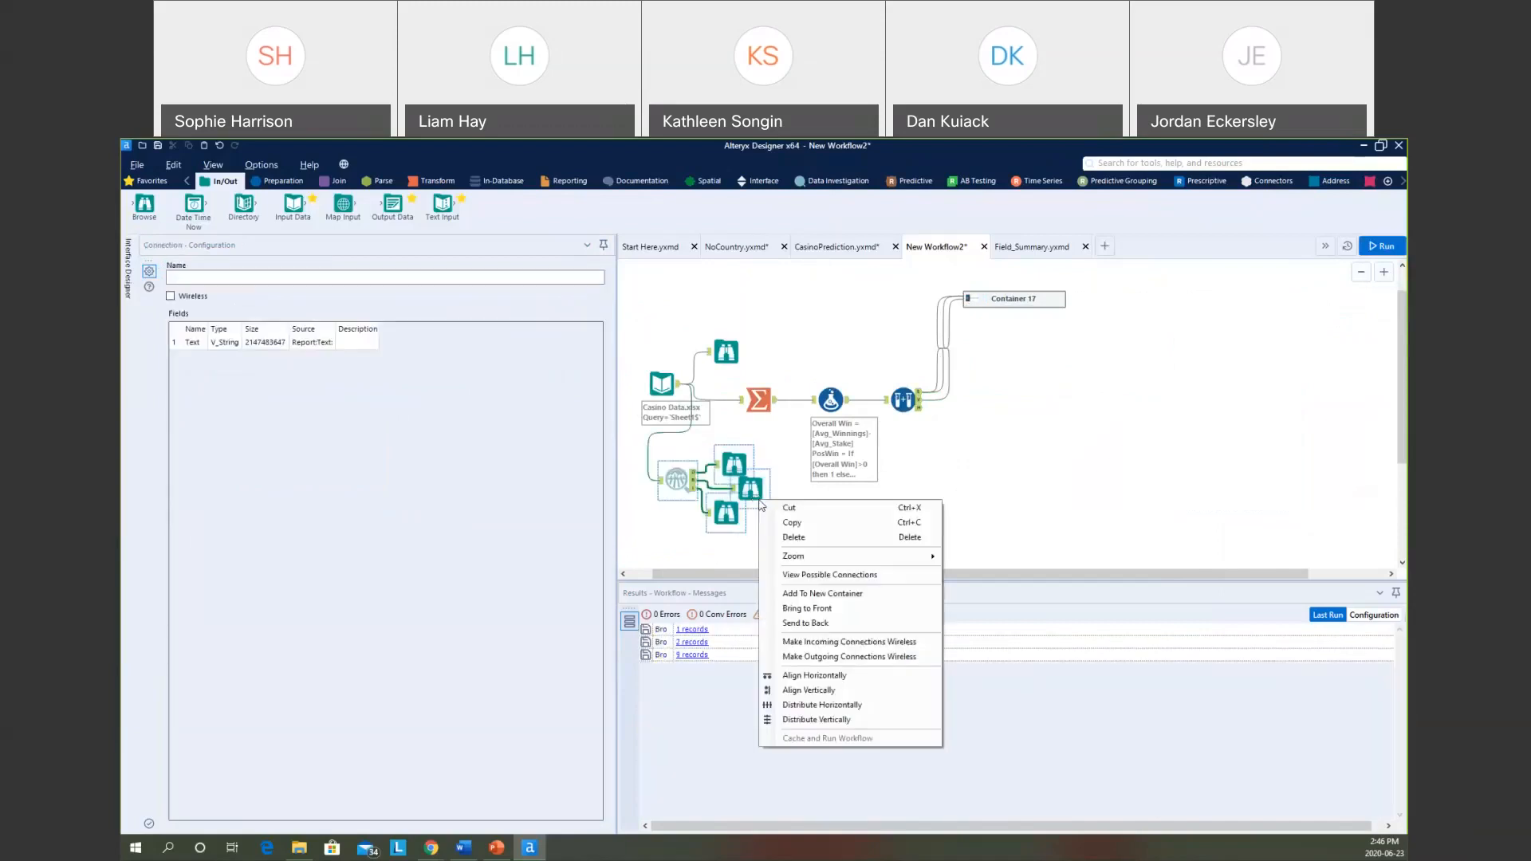
click(813, 594)
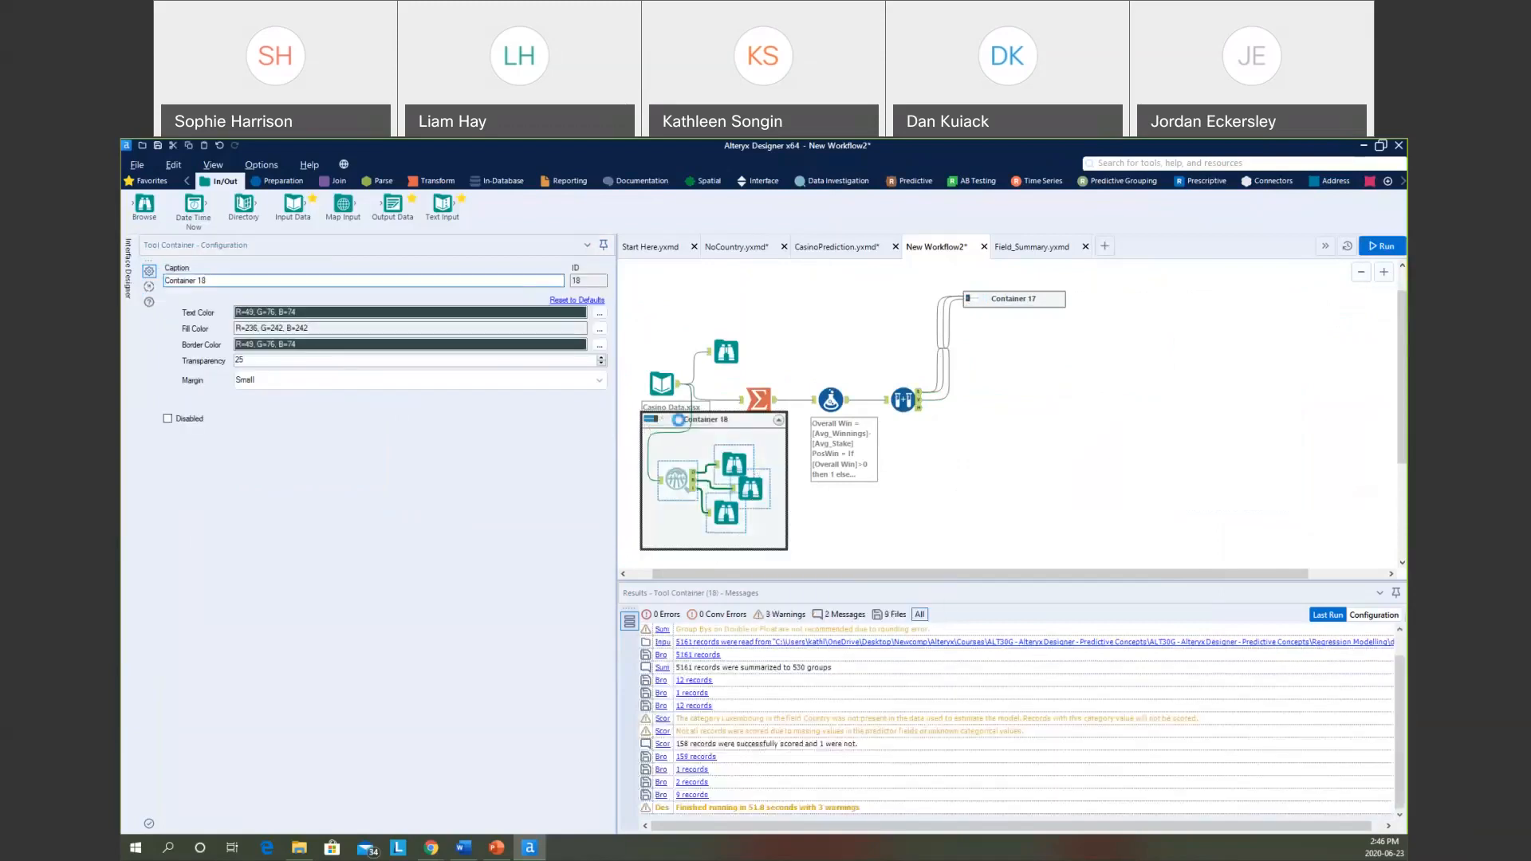
click(652, 419)
drag(709, 421, 742, 485)
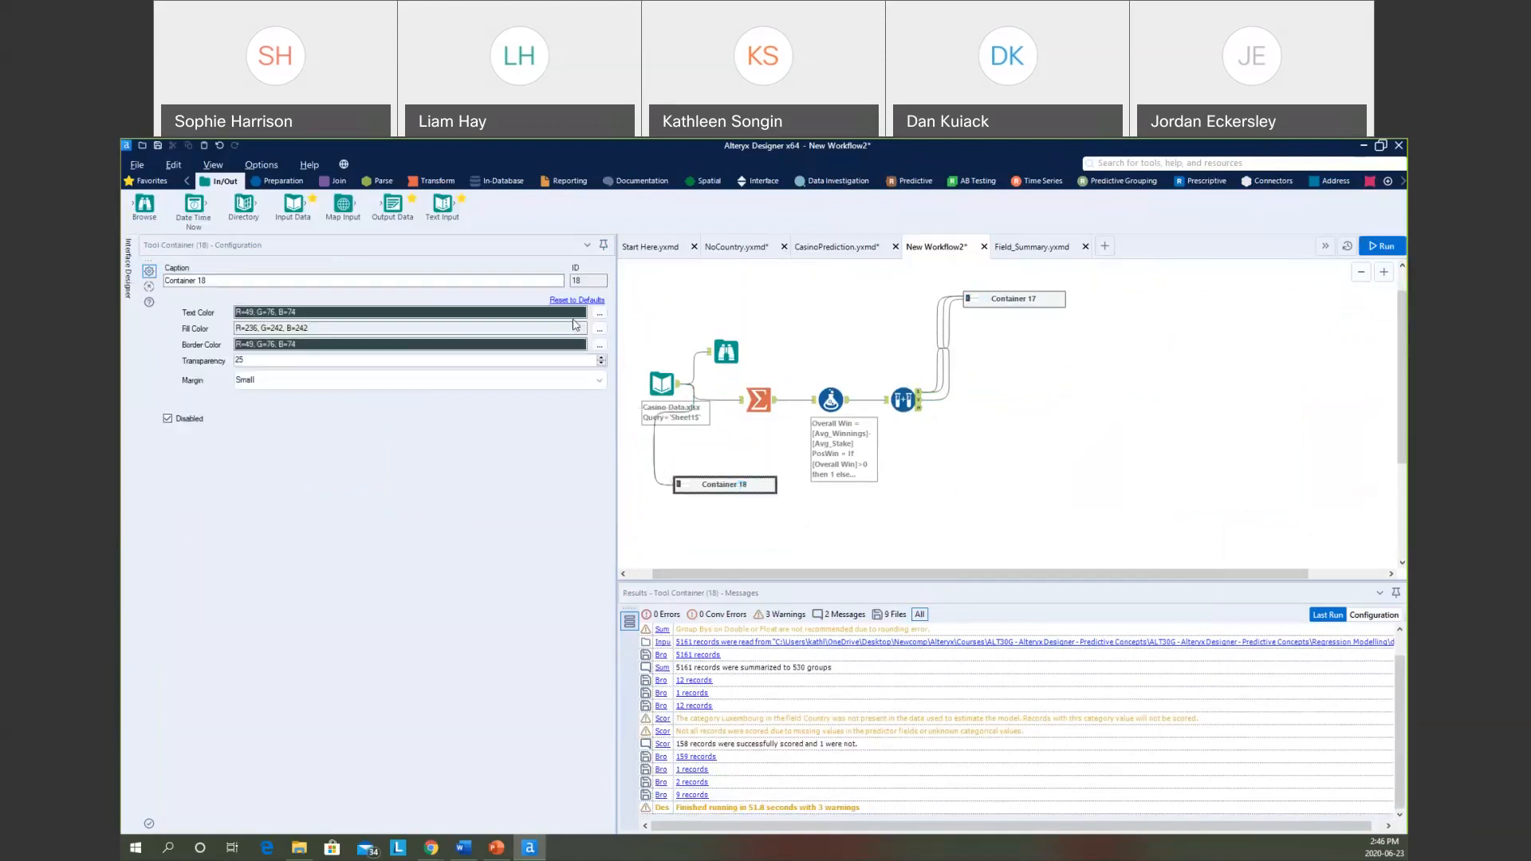
Caption the container below the input data Field Summary and the one holding the regression tools Linear Reg.
drag(433, 281, 155, 285)
text(Field Summary)
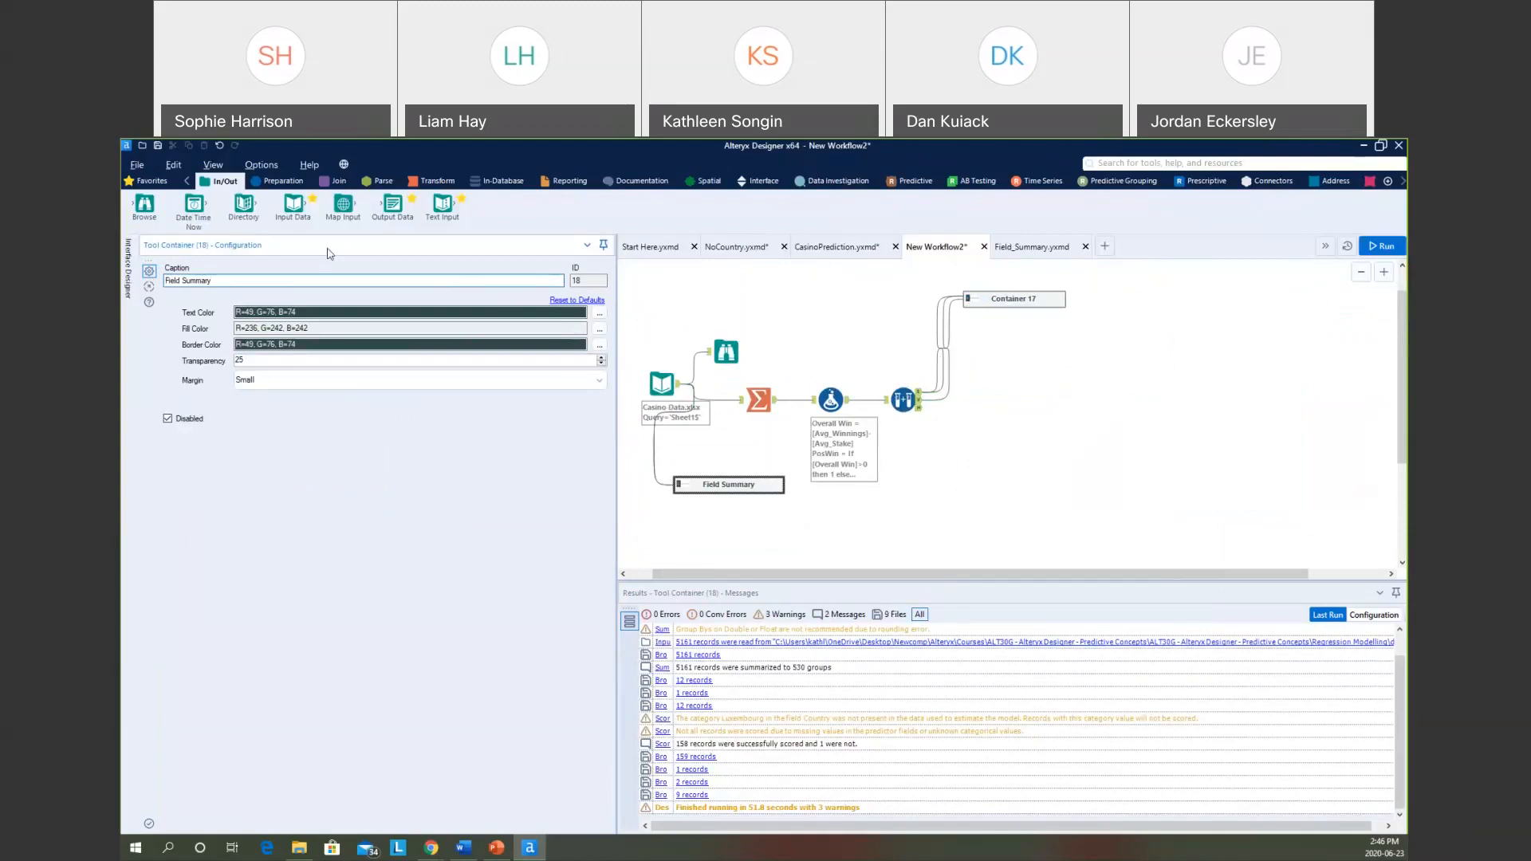
click(1033, 299)
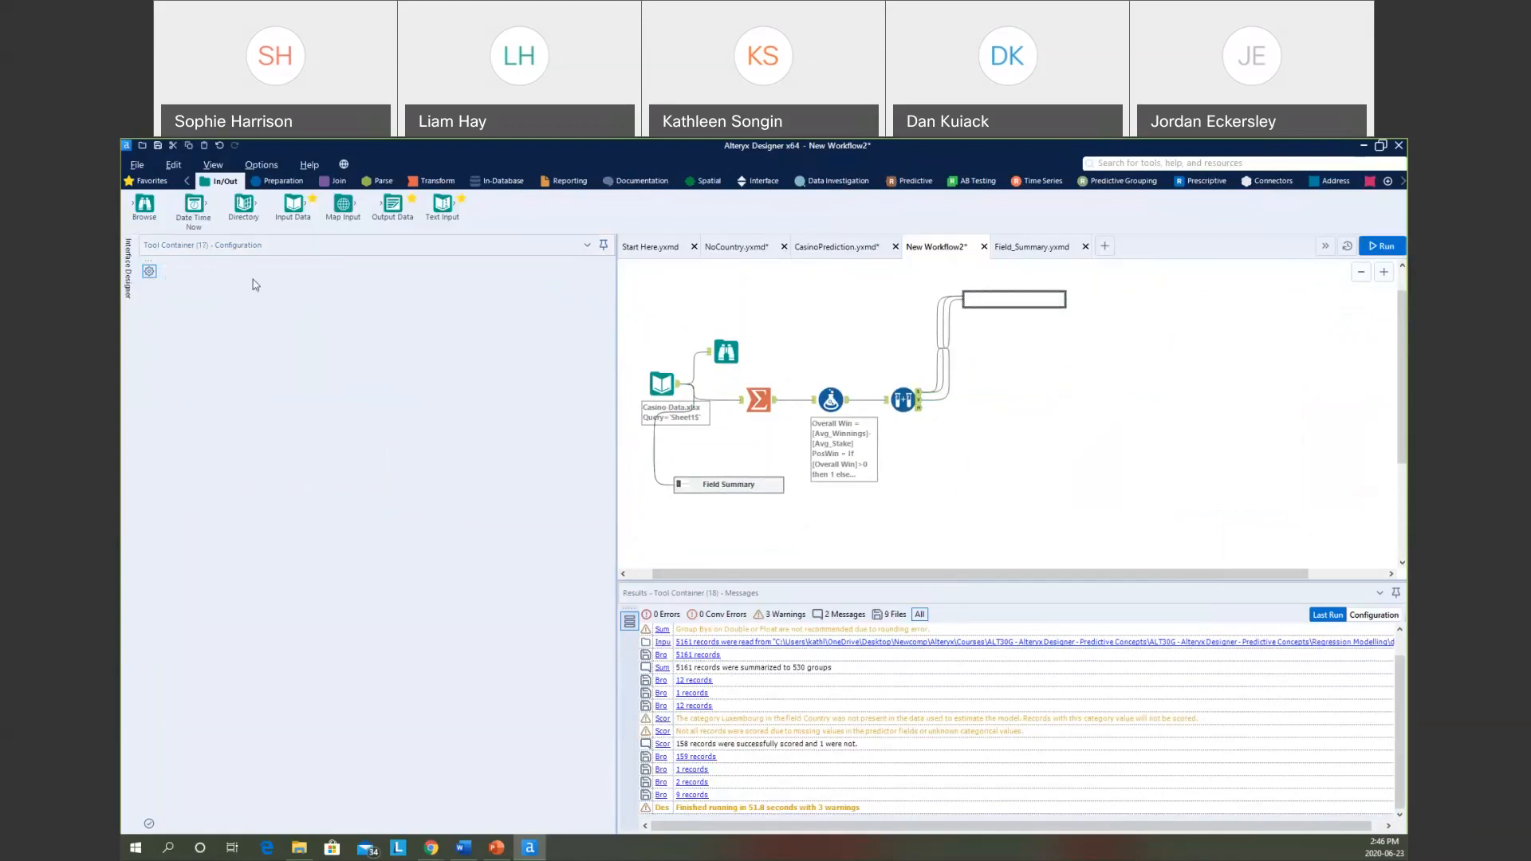
click(987, 304)
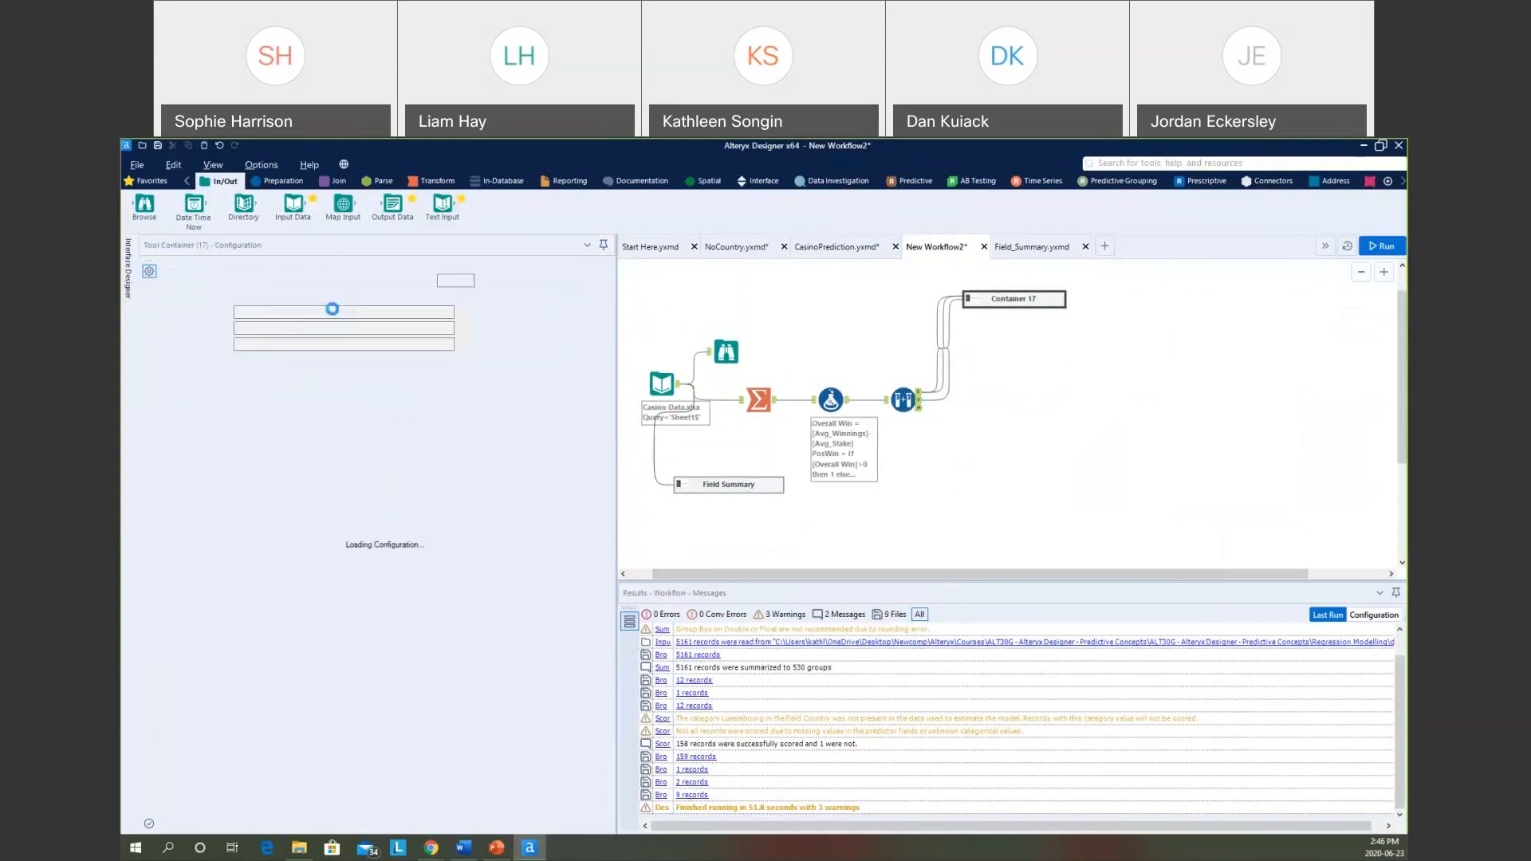
text(Linear E)
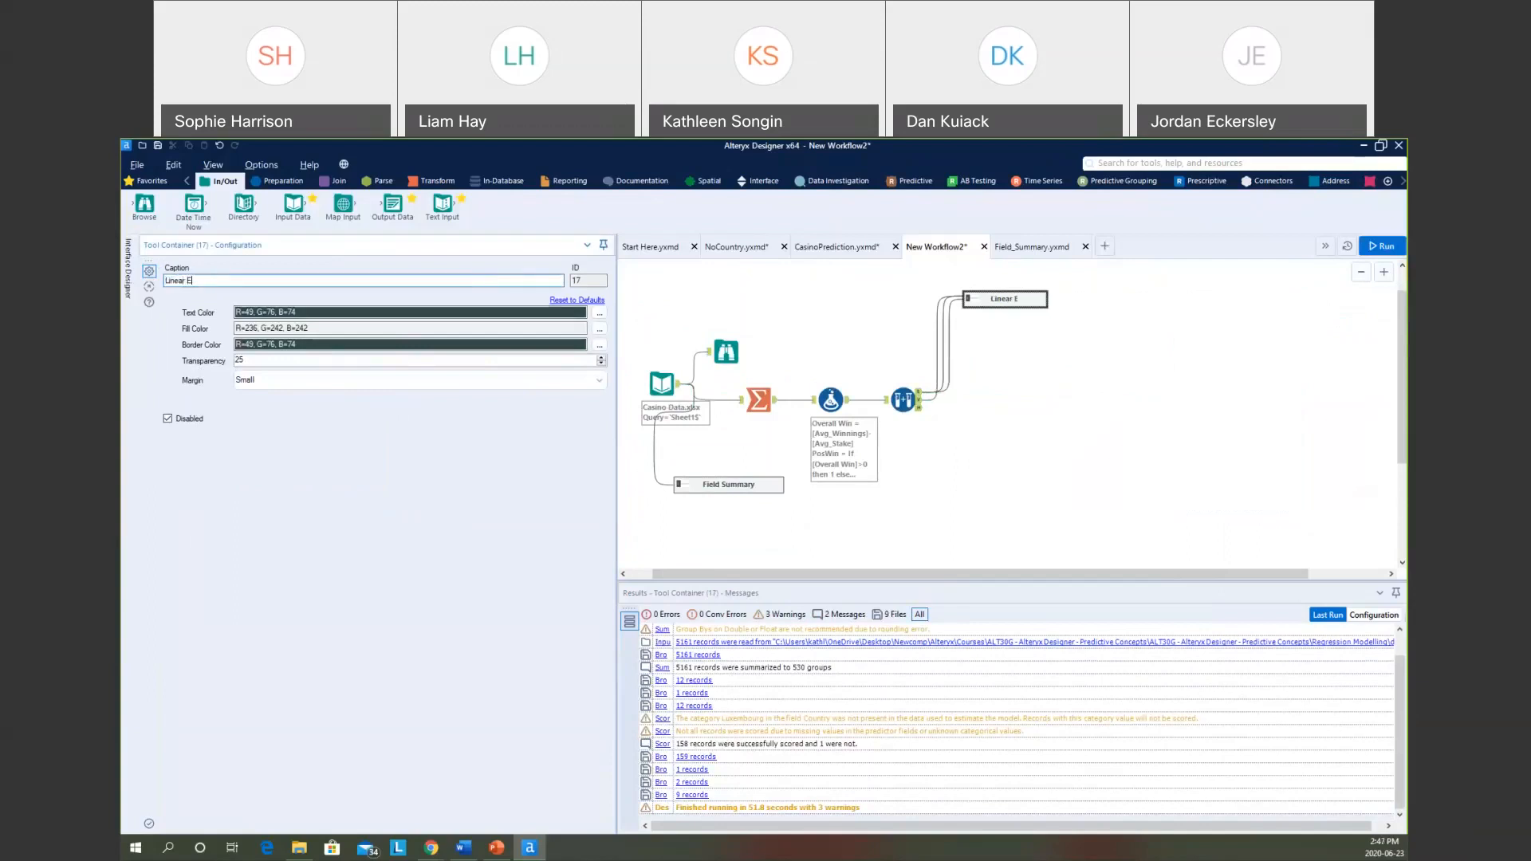
key(BackSpace)
text(Reg)
Add a Logistic Regression tool fed by the estimation sample and name its model CasinoPos.
click(913, 181)
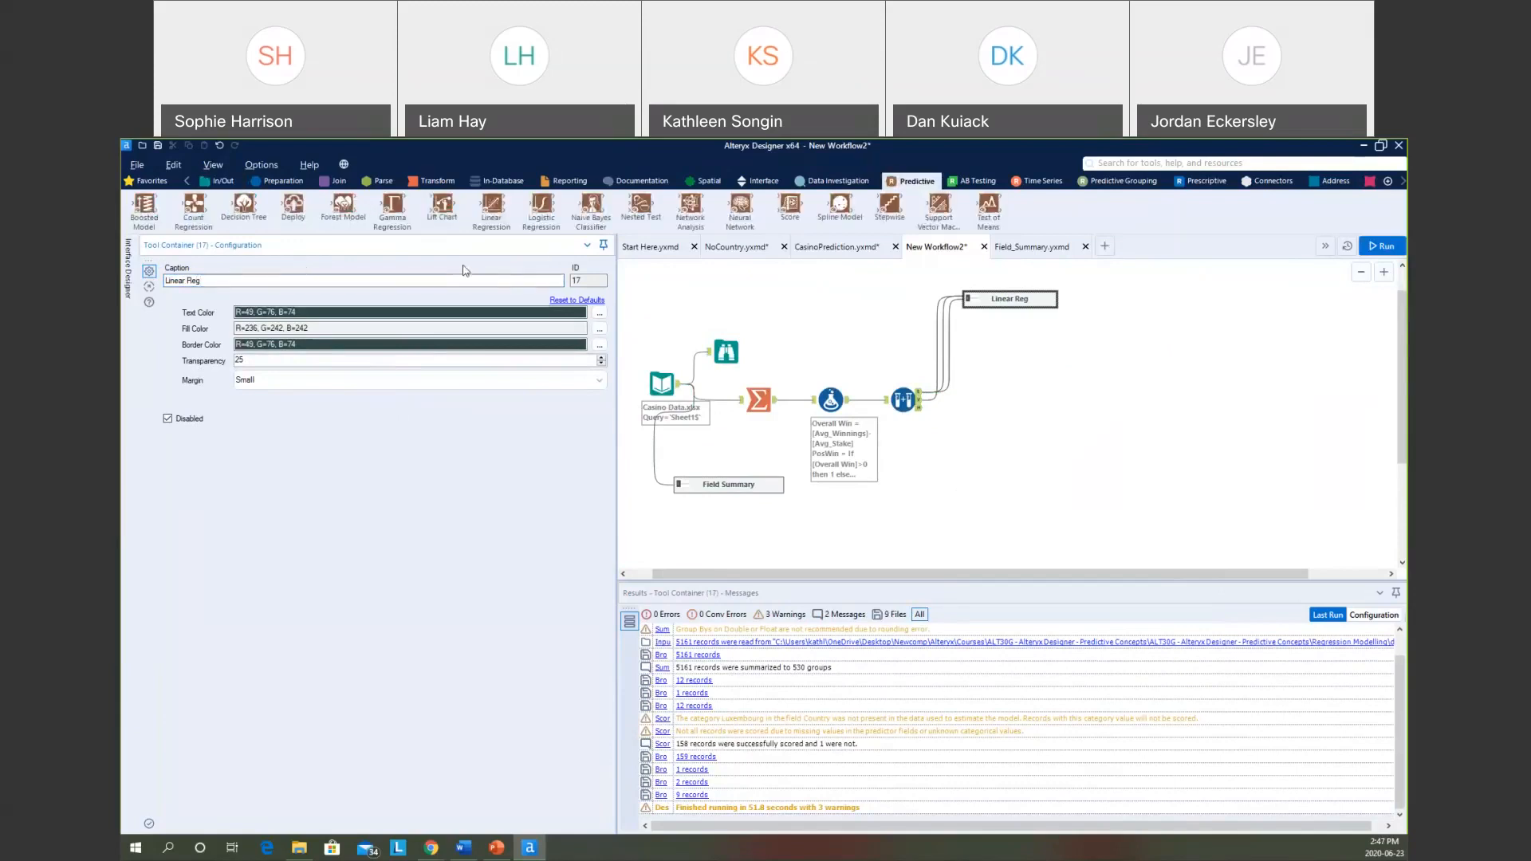
drag(541, 208, 1018, 409)
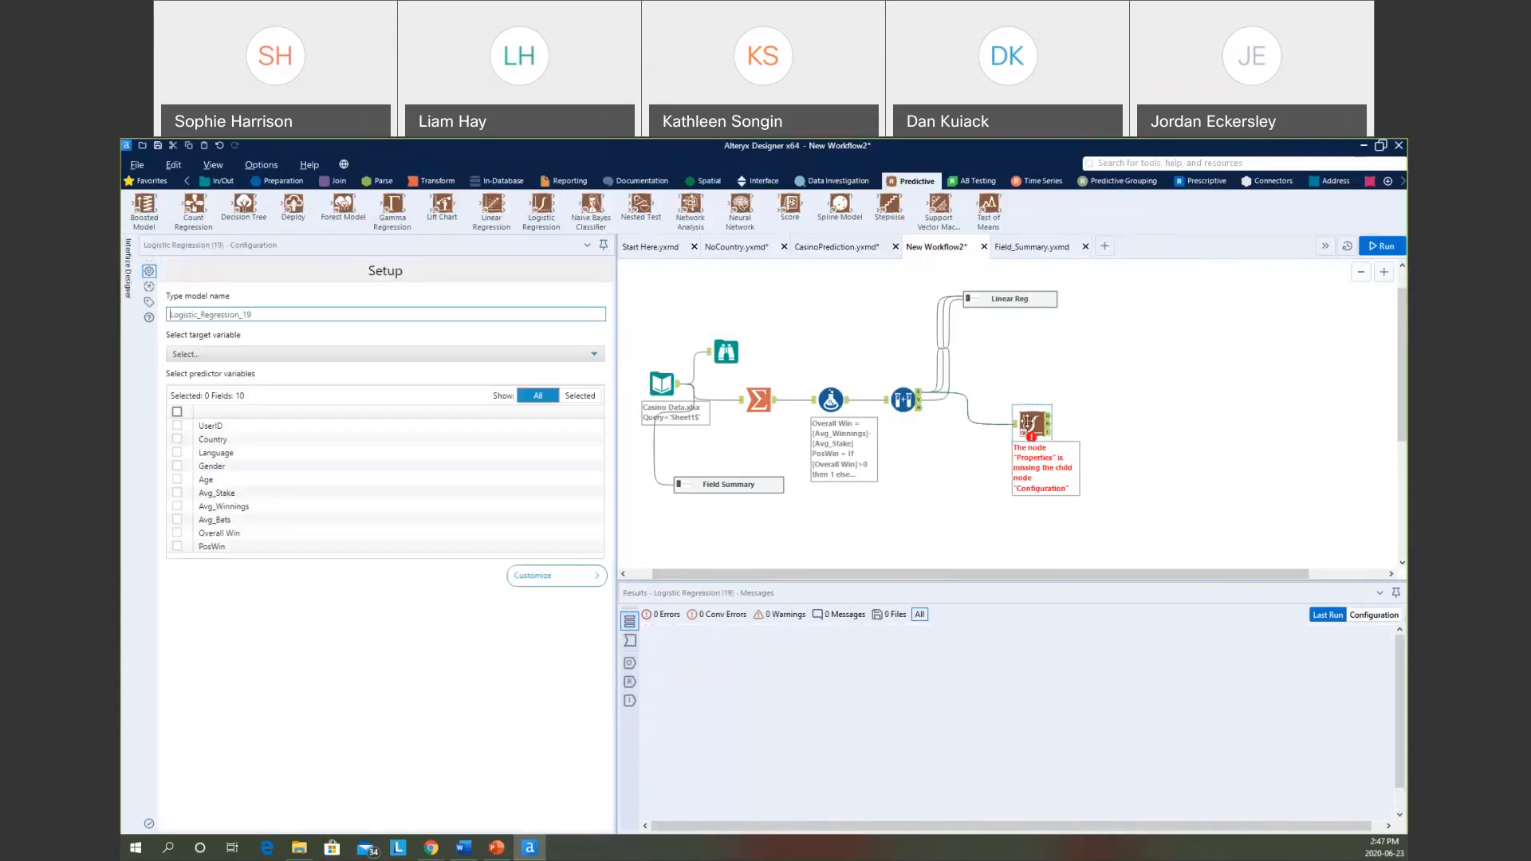
click(242, 356)
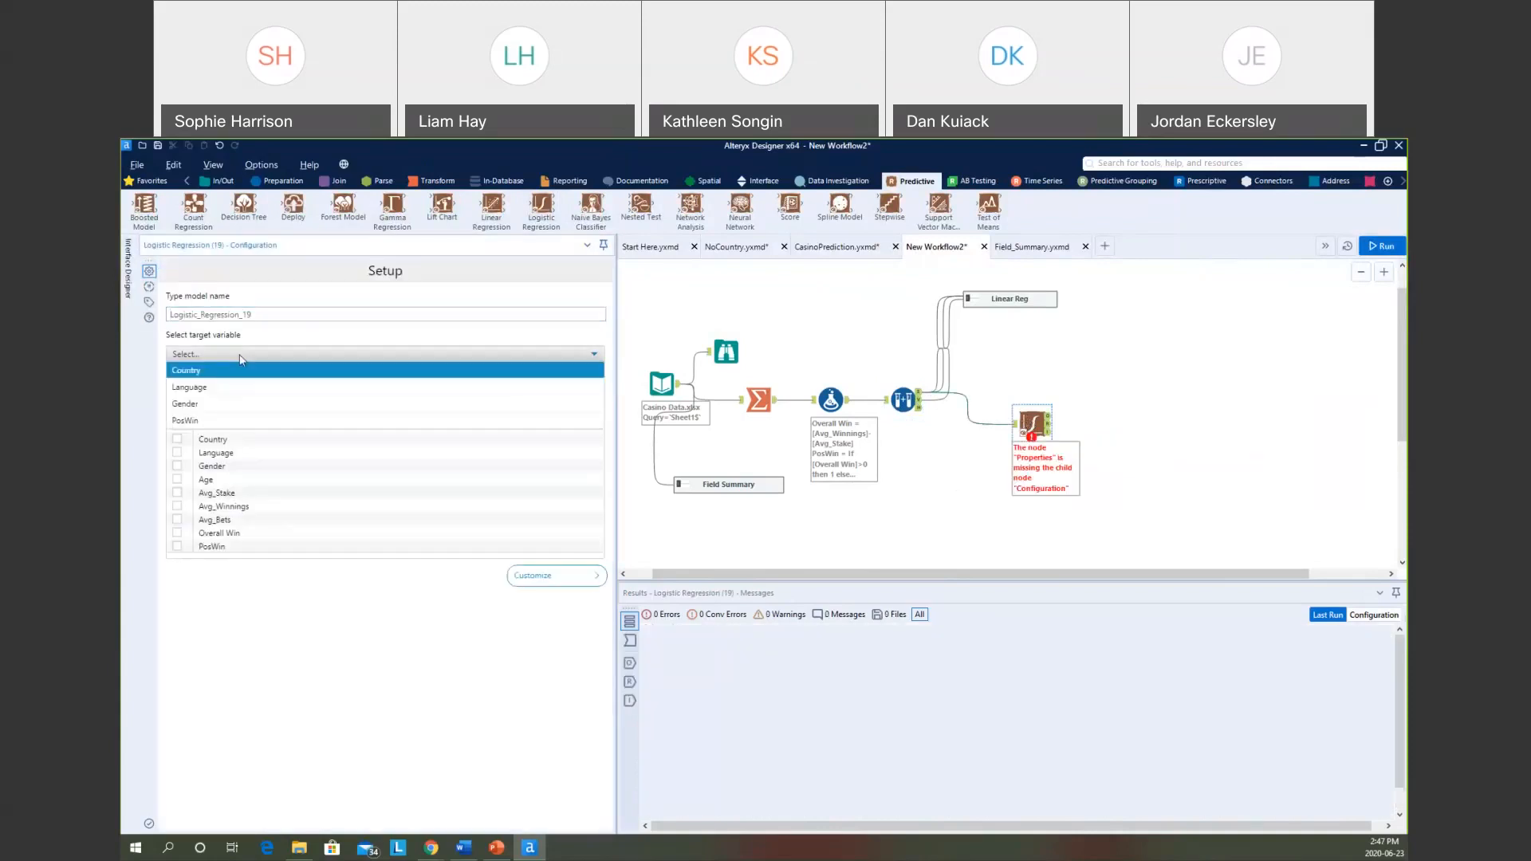
click(240, 314)
drag(308, 312, 168, 315)
text(CasinoLog)
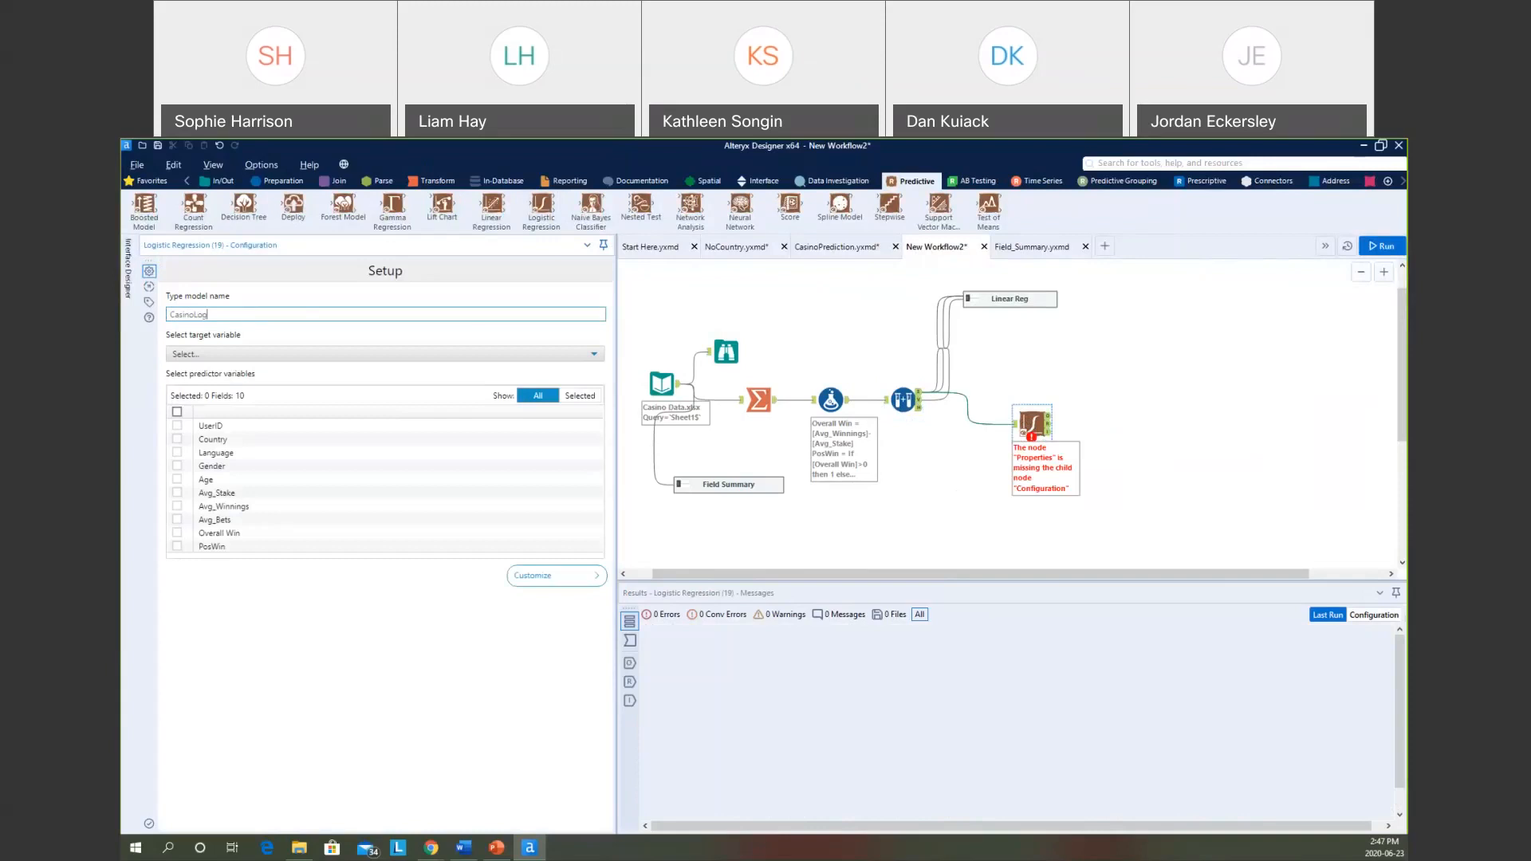
key(BackSpace)
key(BackSpace)
text(Pos)
Set the CasinoPos model's target to PosWin with Country, Language, Gender, Age and Avg_Bets as predictors.
click(191, 355)
click(214, 422)
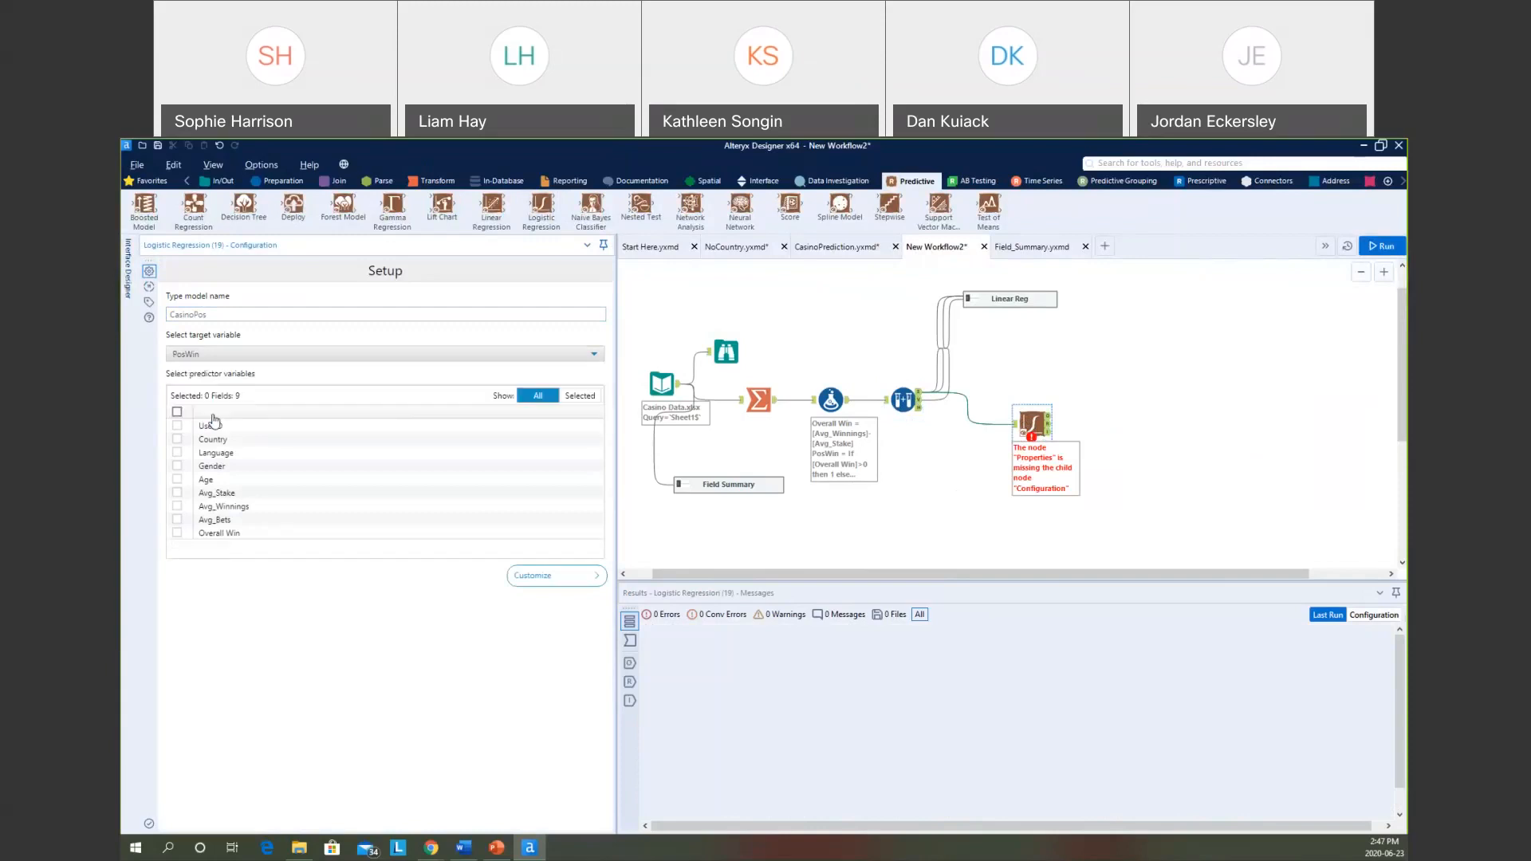
click(177, 439)
click(178, 453)
click(177, 467)
click(177, 480)
click(178, 520)
Attach Browse tools to the Logistic Regression's report outputs and add a Stepwise tool fed by its model and the estimation sample.
click(217, 181)
drag(1054, 440, 1109, 428)
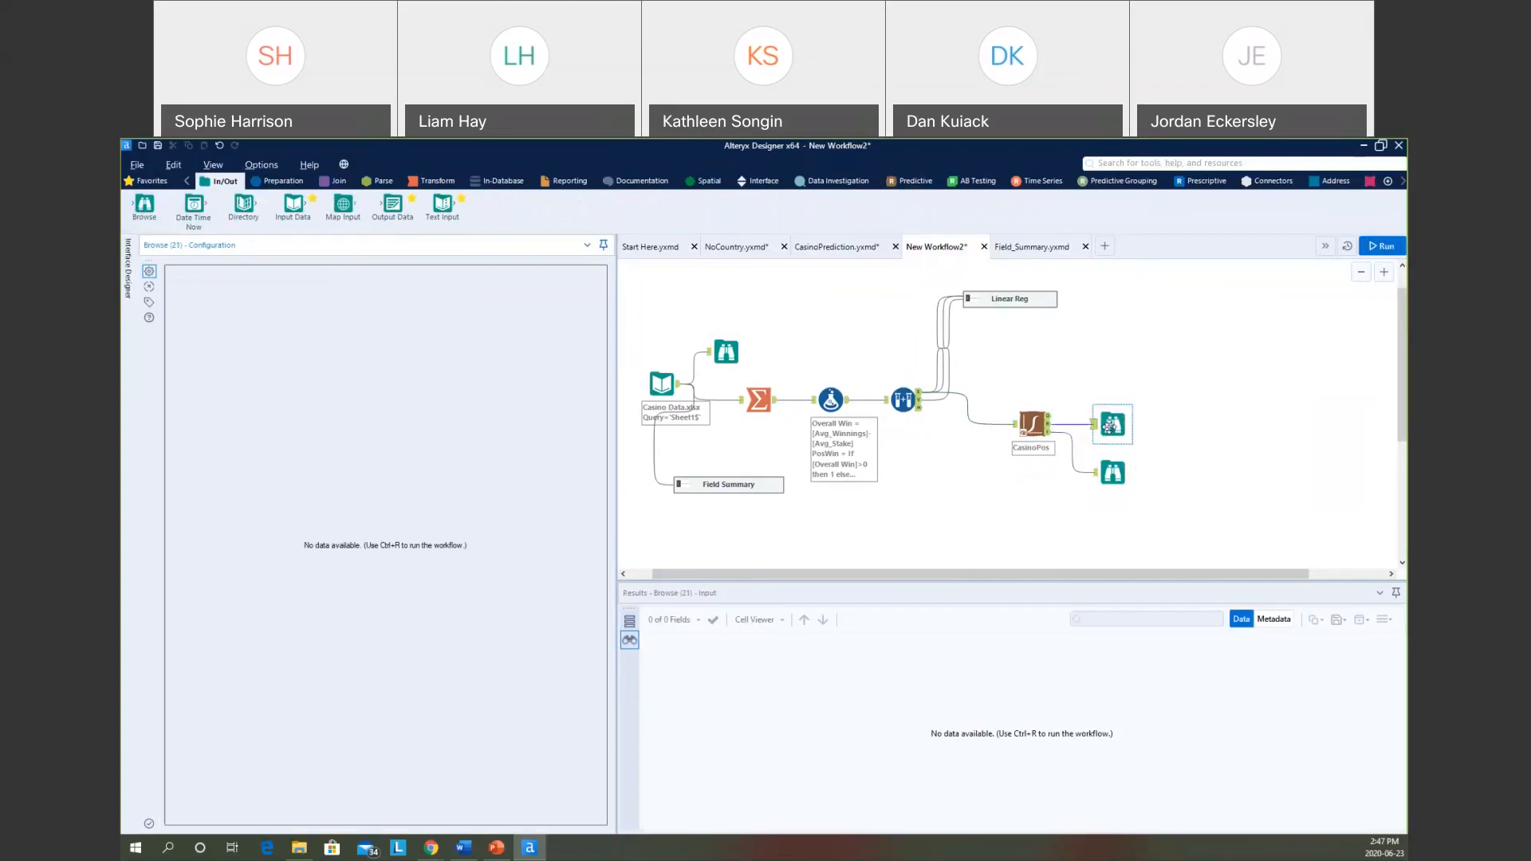
click(911, 181)
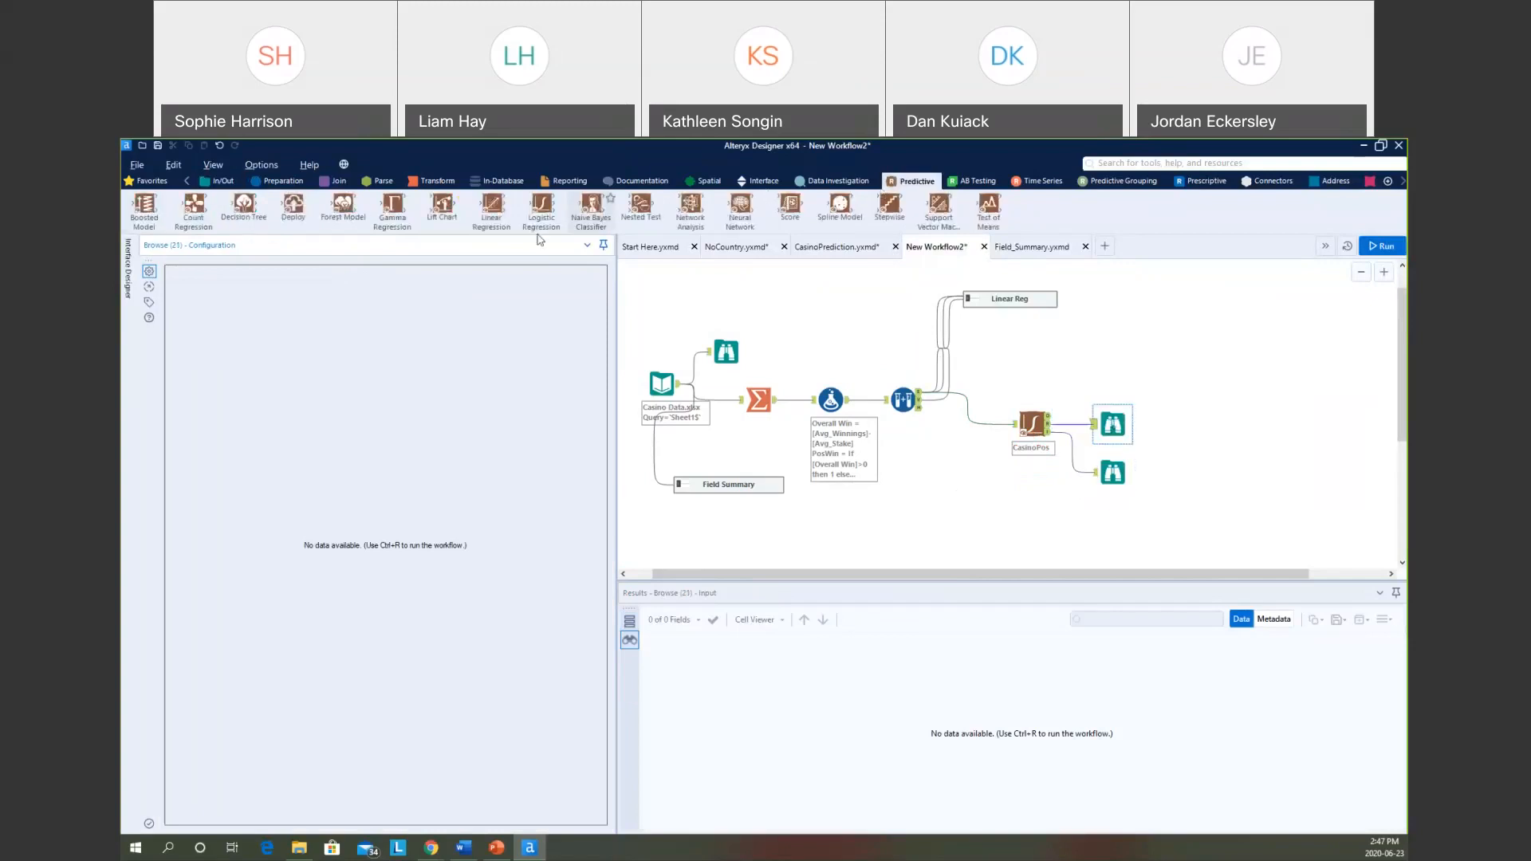
drag(889, 205, 1113, 384)
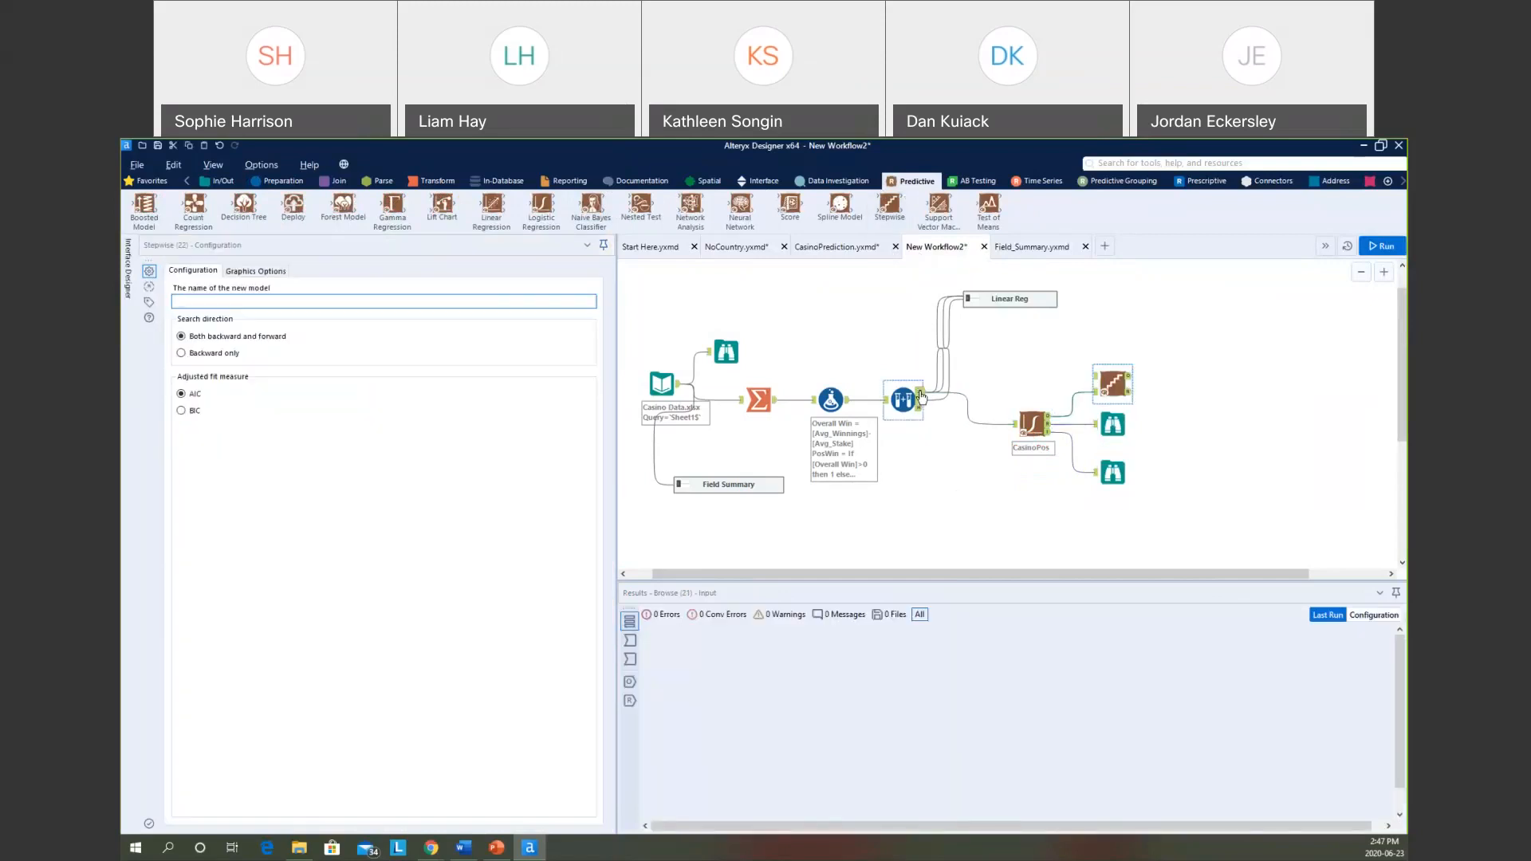
drag(921, 396, 1094, 377)
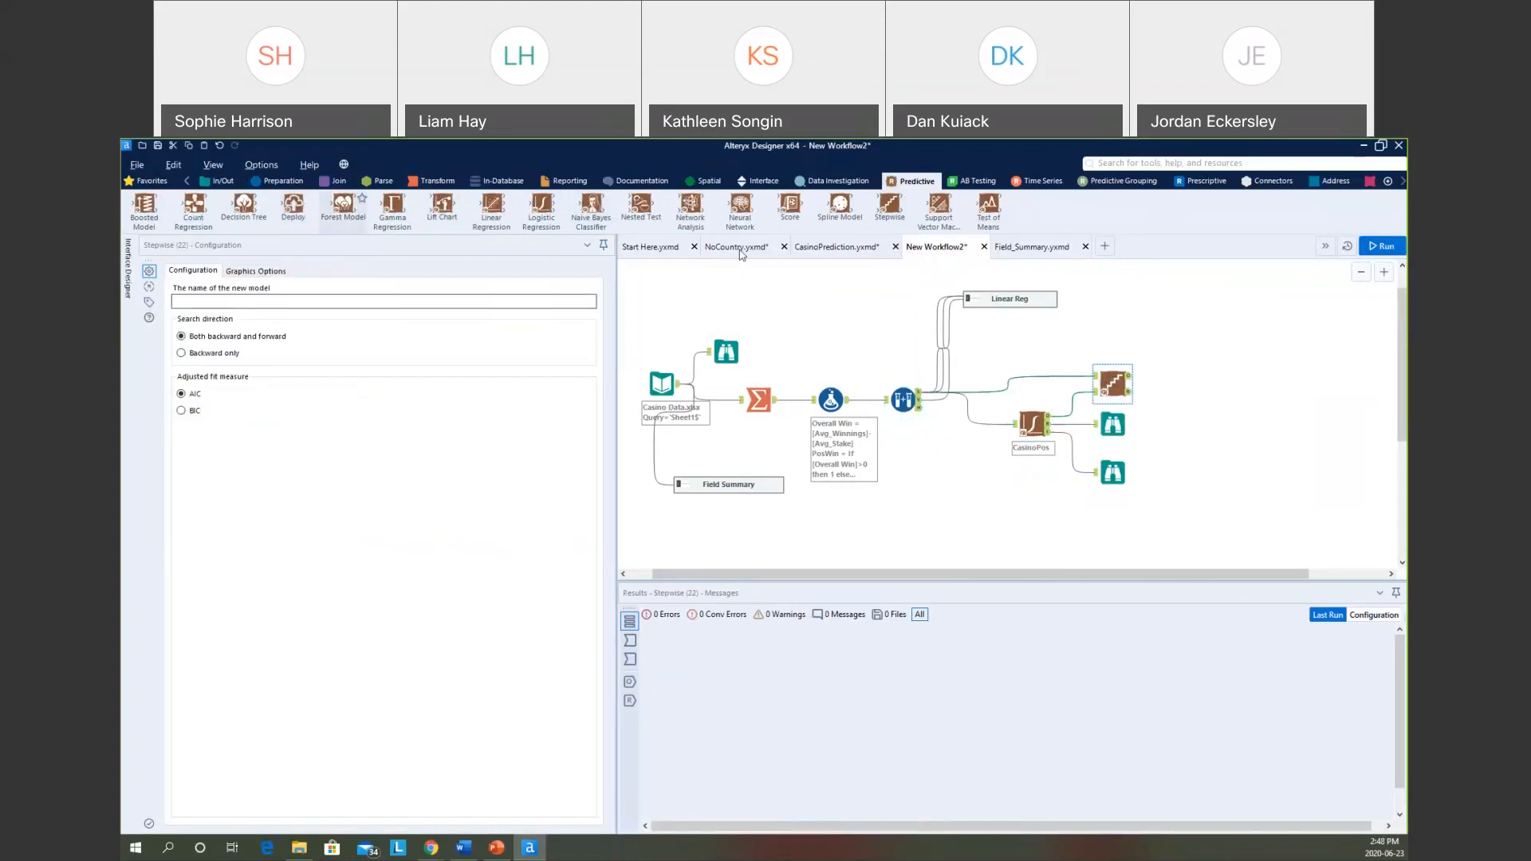
Add a Score tool fed by the Stepwise model and the validation sample, and attach Browse tools to the Score and Stepwise outputs.
drag(1189, 312, 1181, 335)
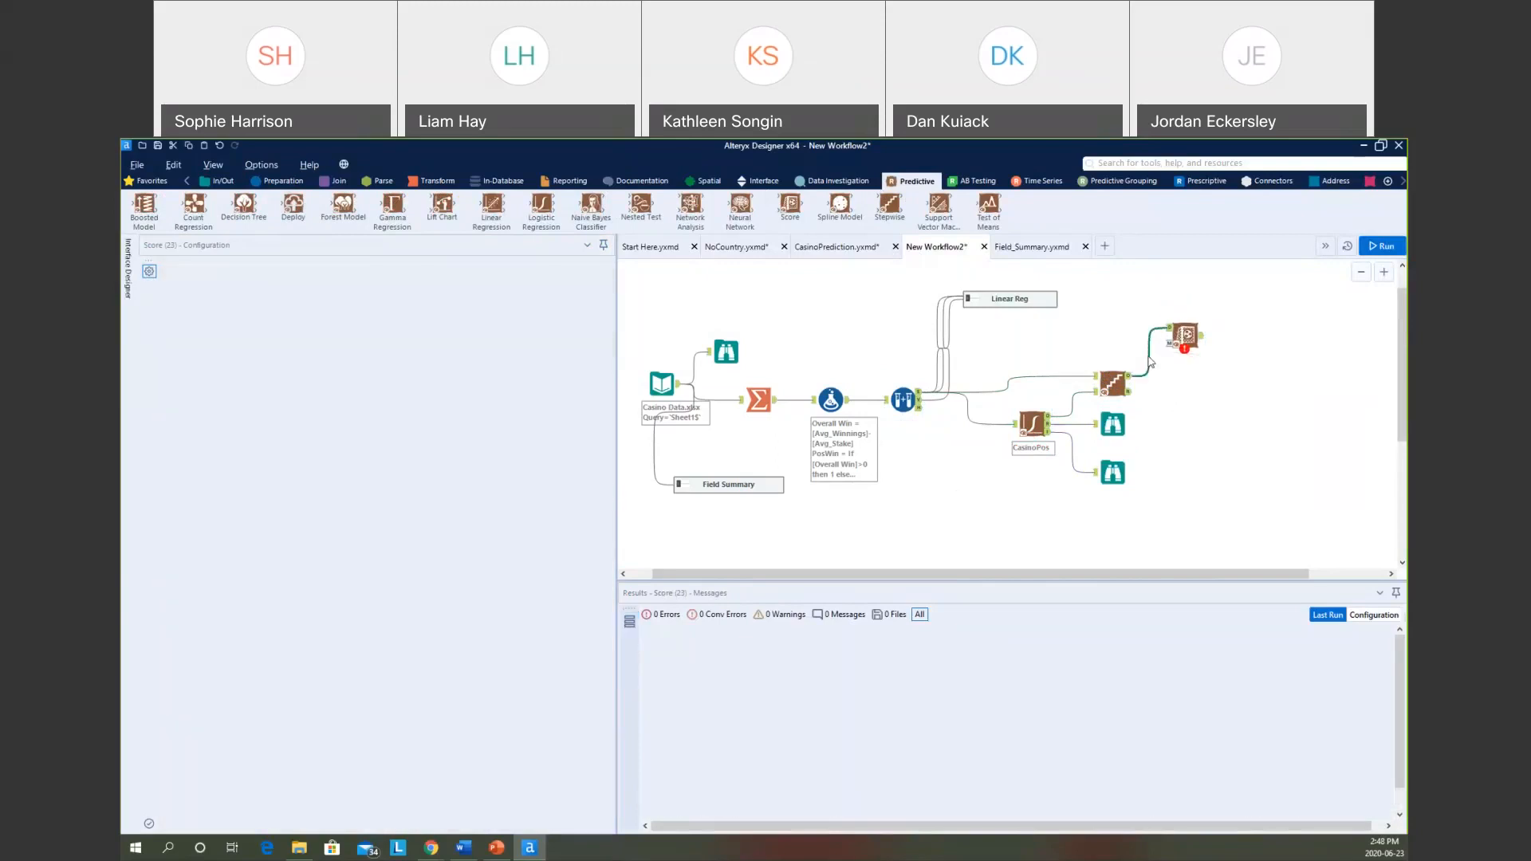
click(1151, 362)
key(Delete)
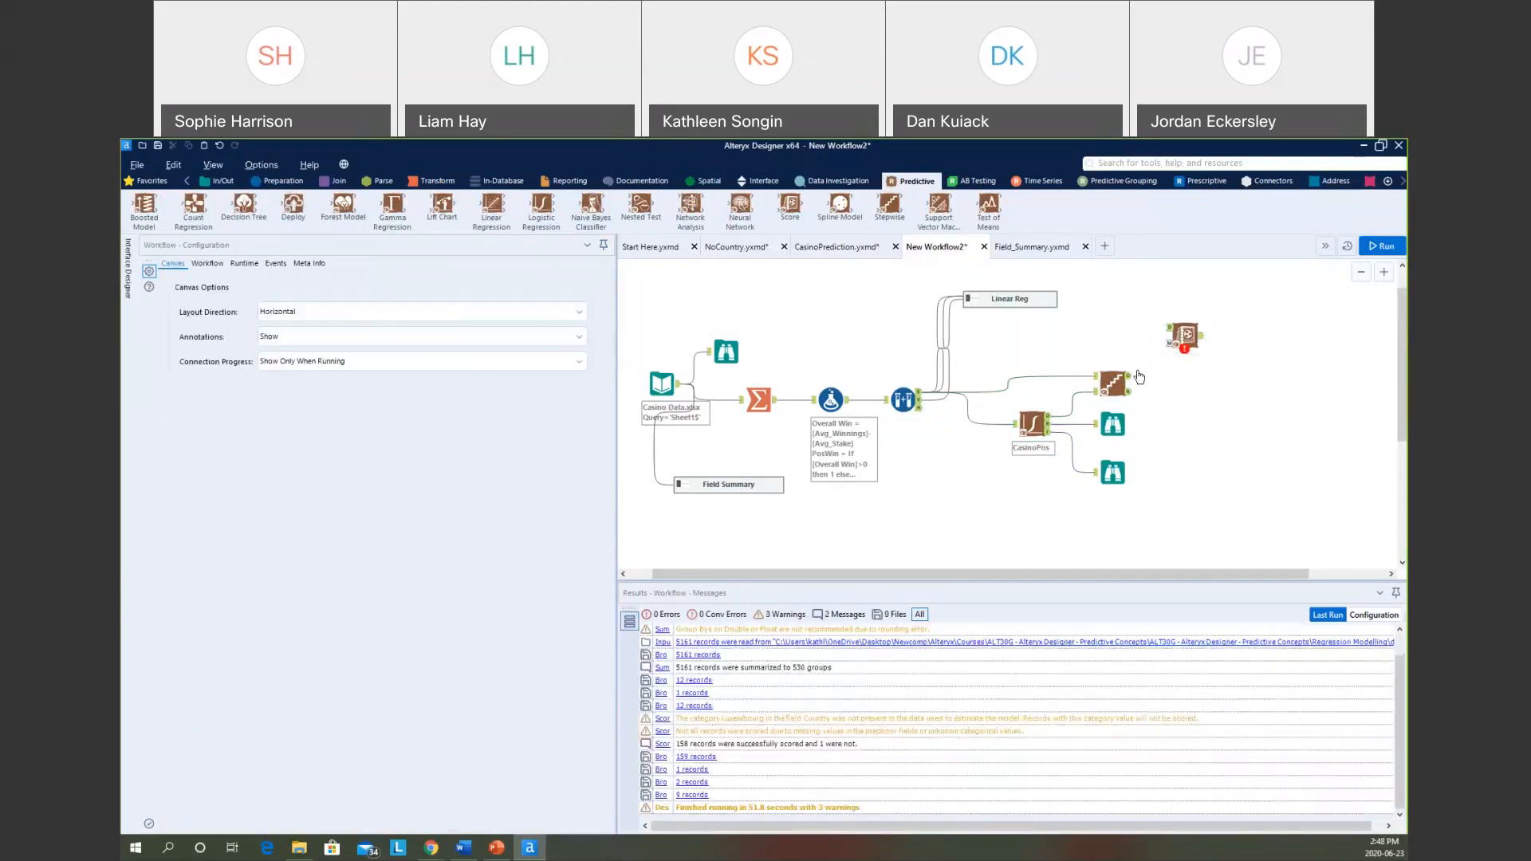
drag(1129, 374, 1168, 344)
drag(920, 396, 1166, 328)
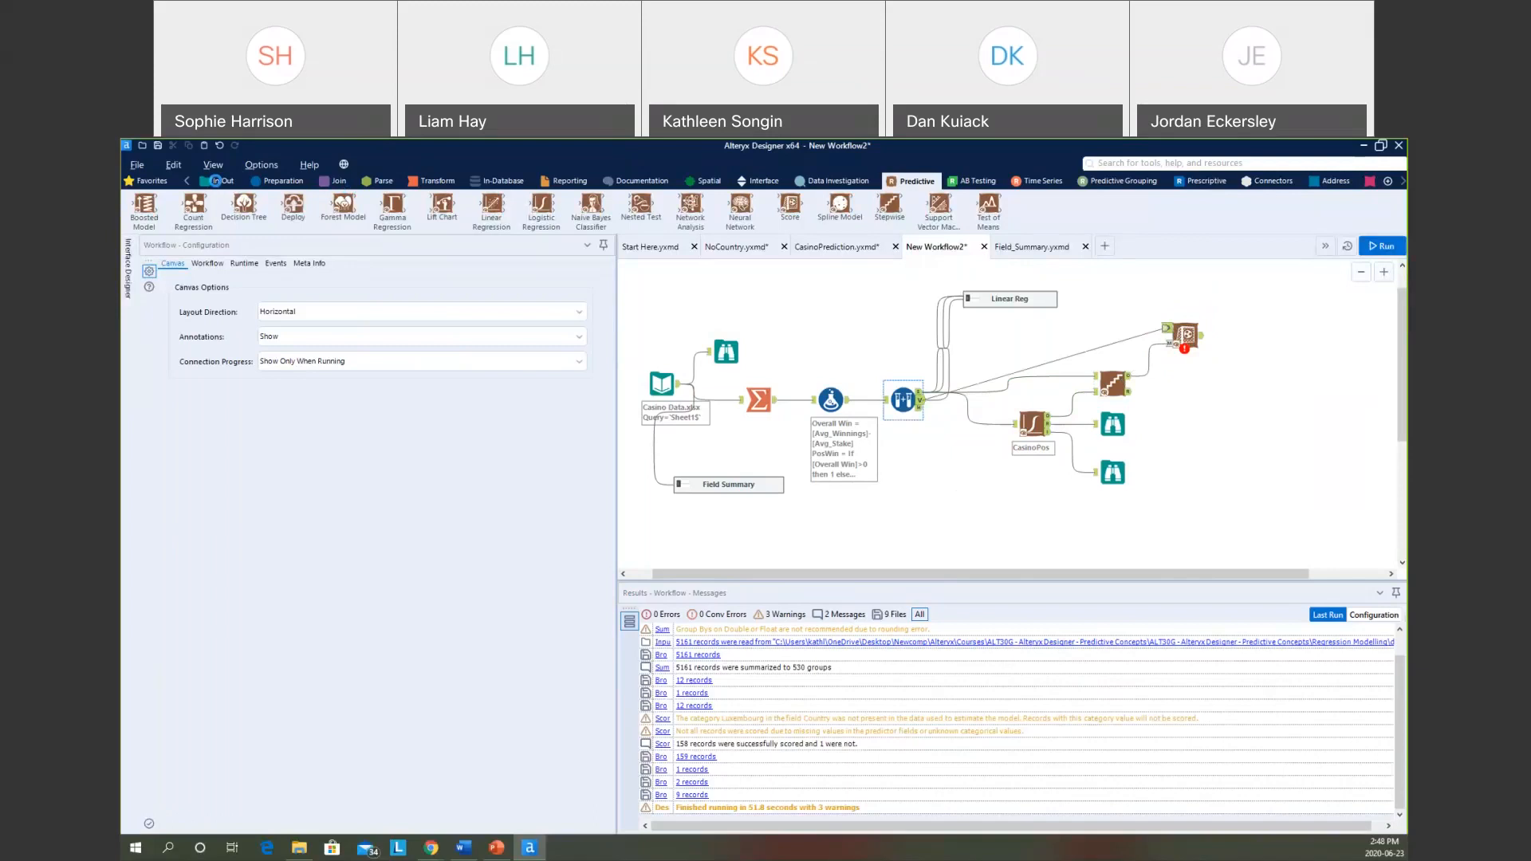
click(215, 181)
drag(144, 204, 1274, 335)
Set the new Score tool's field name prefix to Prediction and run the workflow.
click(1184, 335)
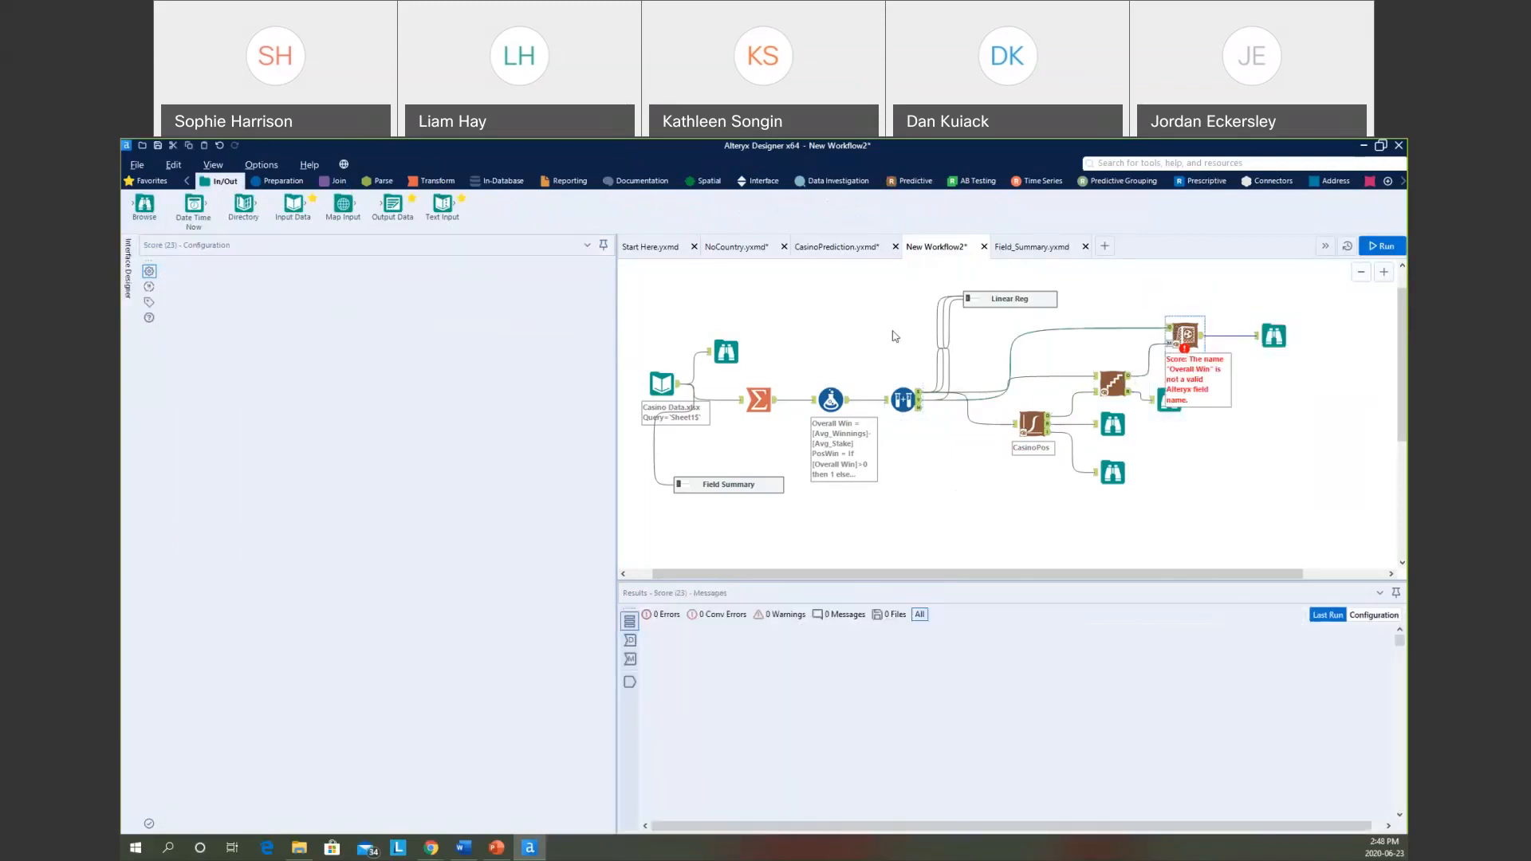
click(249, 368)
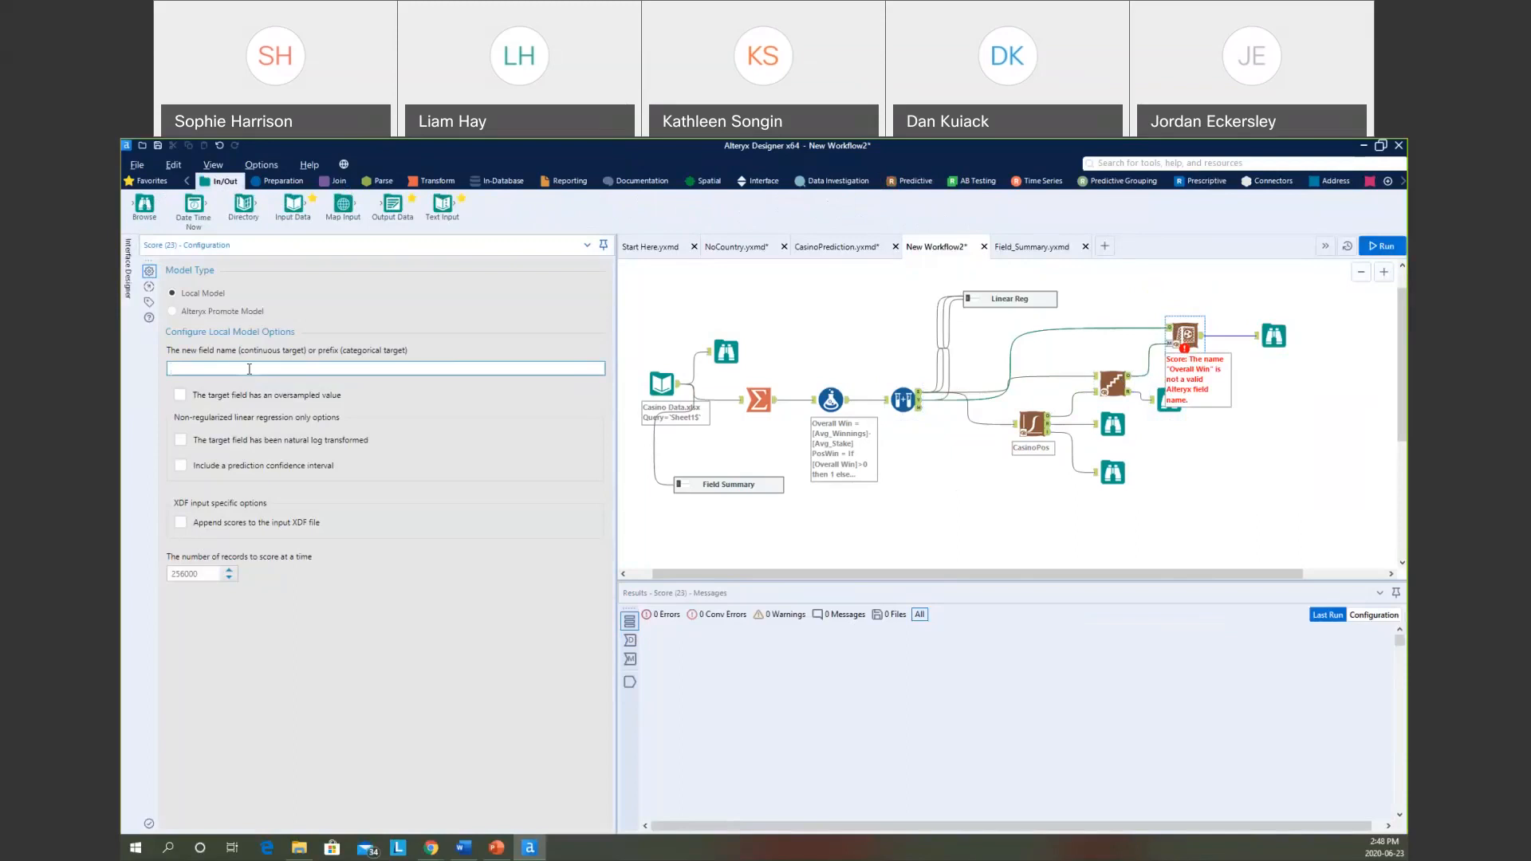
text(Pu)
text(redic)
text(tion)
click(1369, 372)
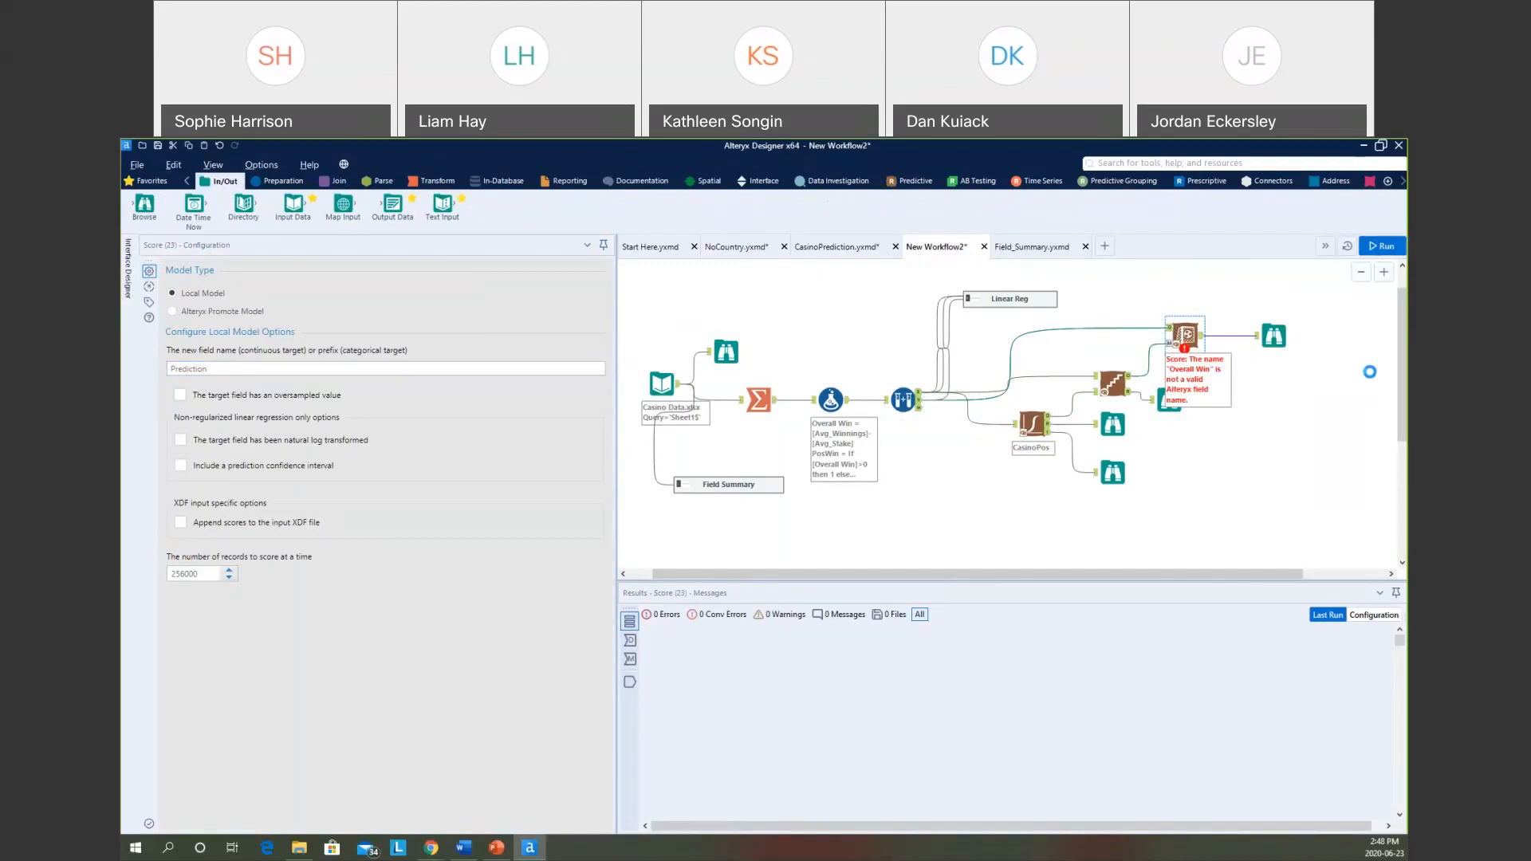
key(ctrl+r)
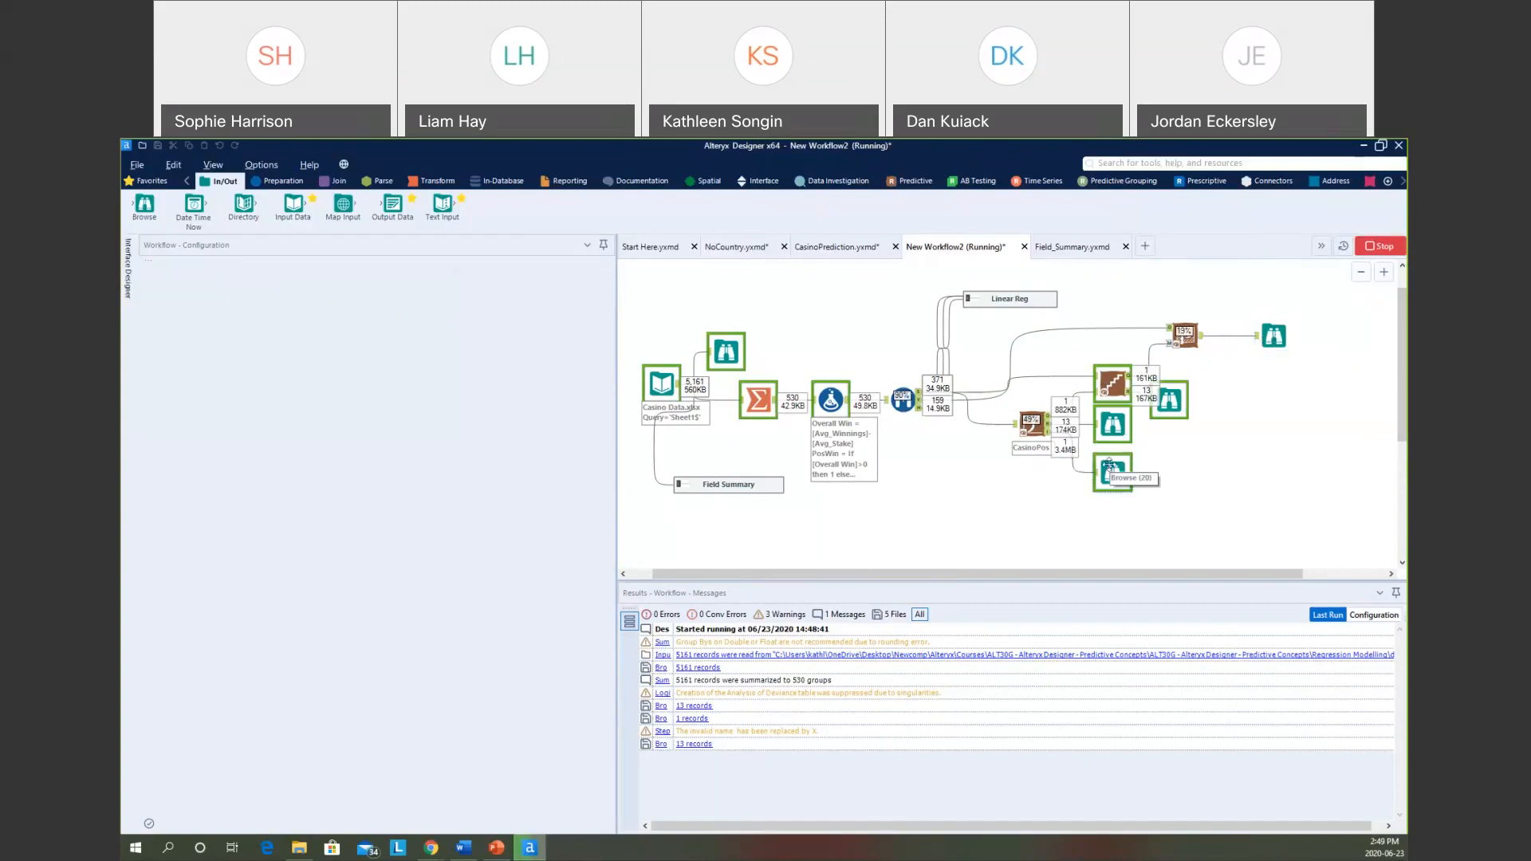
Examine the CasinoPos logistic regression's coefficient report and its interactive summary of performance metrics and confusion matrix.
click(1115, 423)
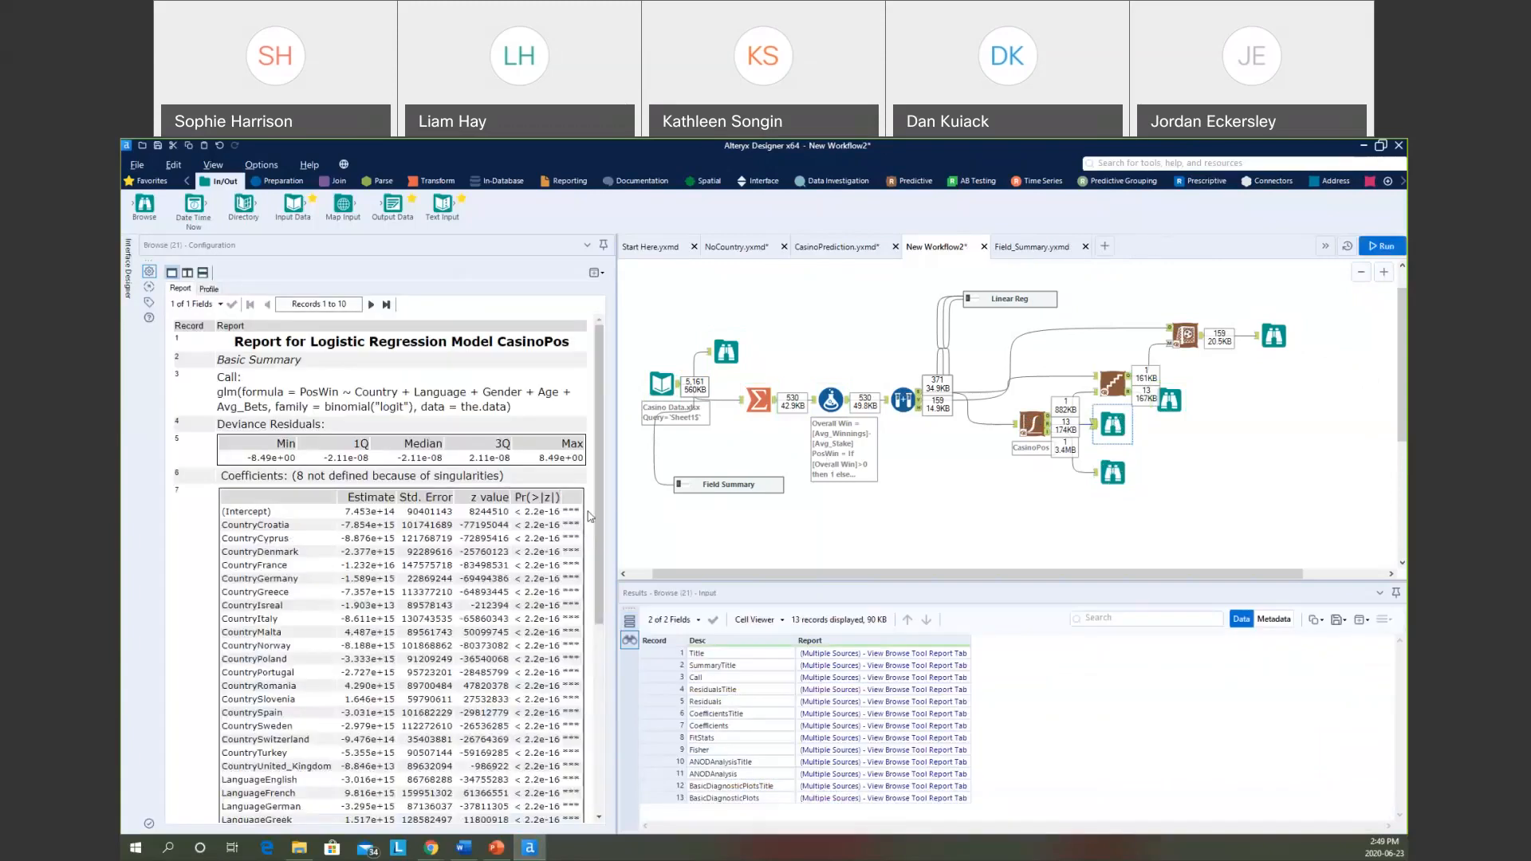
scroll(543, 551, down, 4)
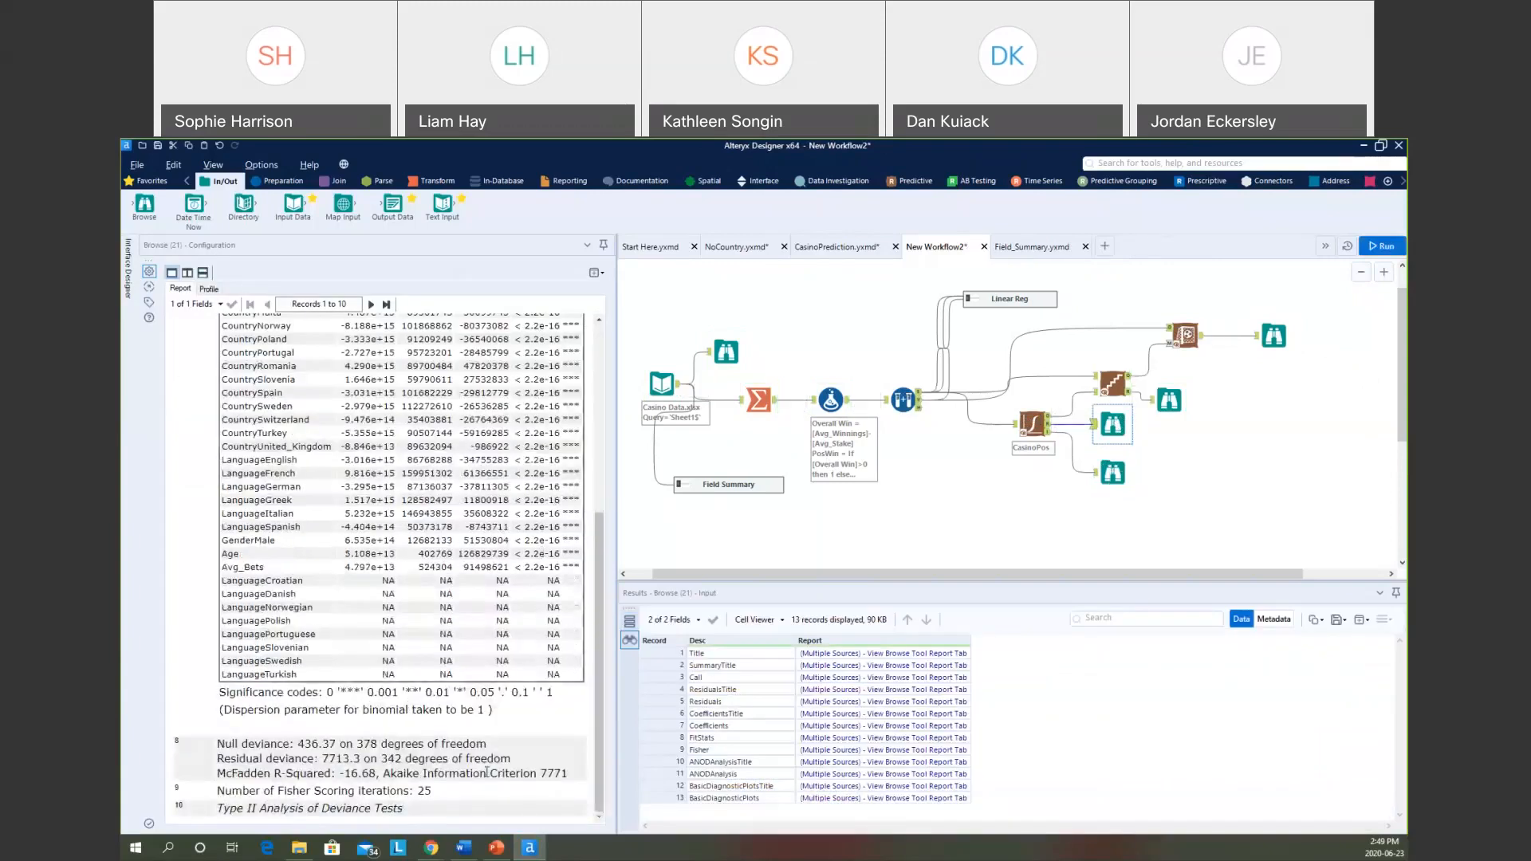
scroll(489, 689, up, 3)
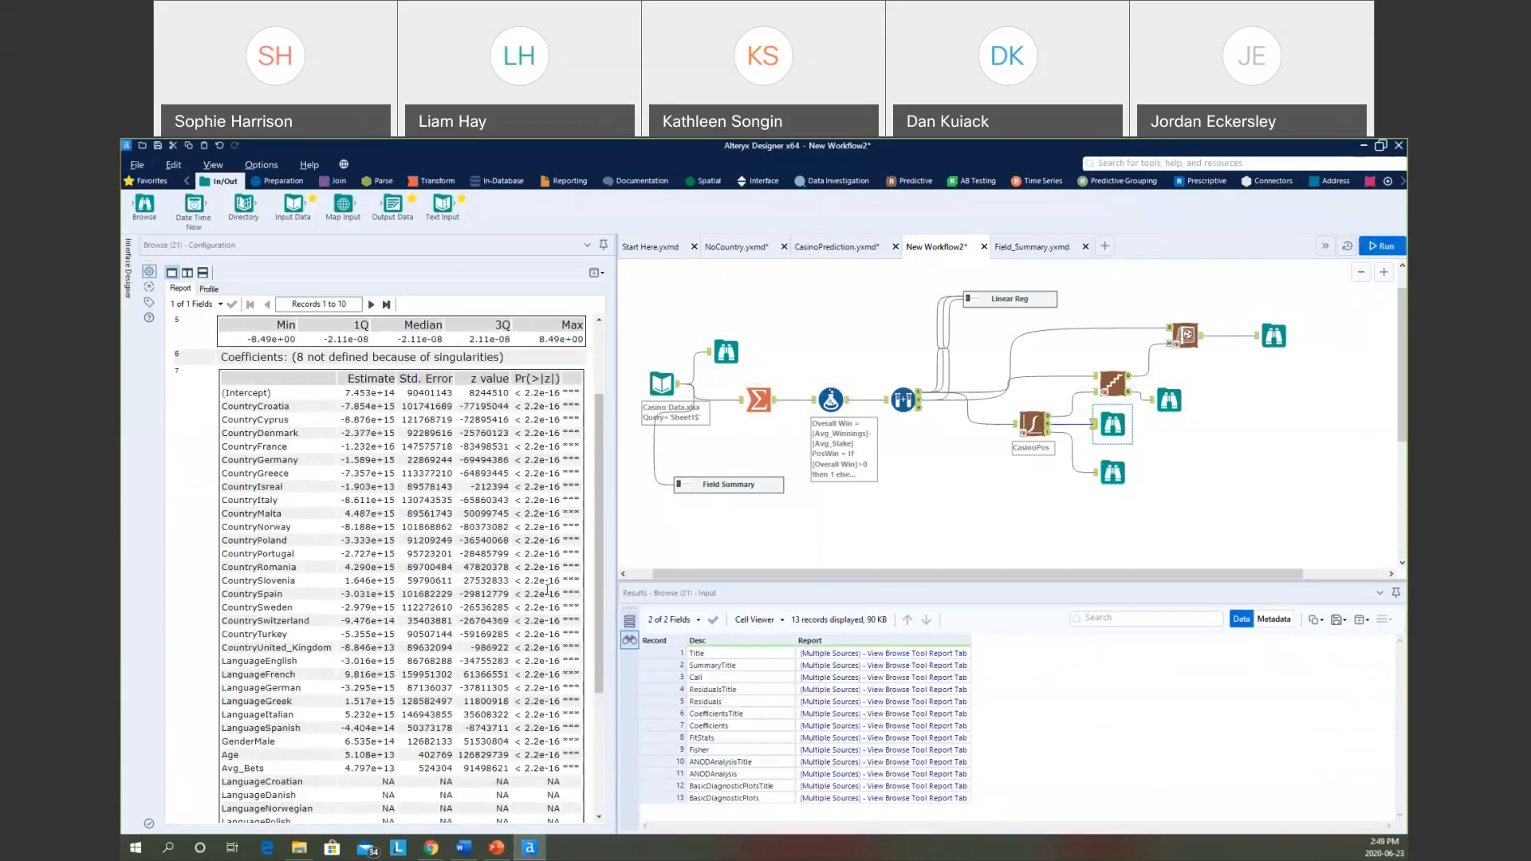
scroll(546, 590, down, 2)
click(1112, 473)
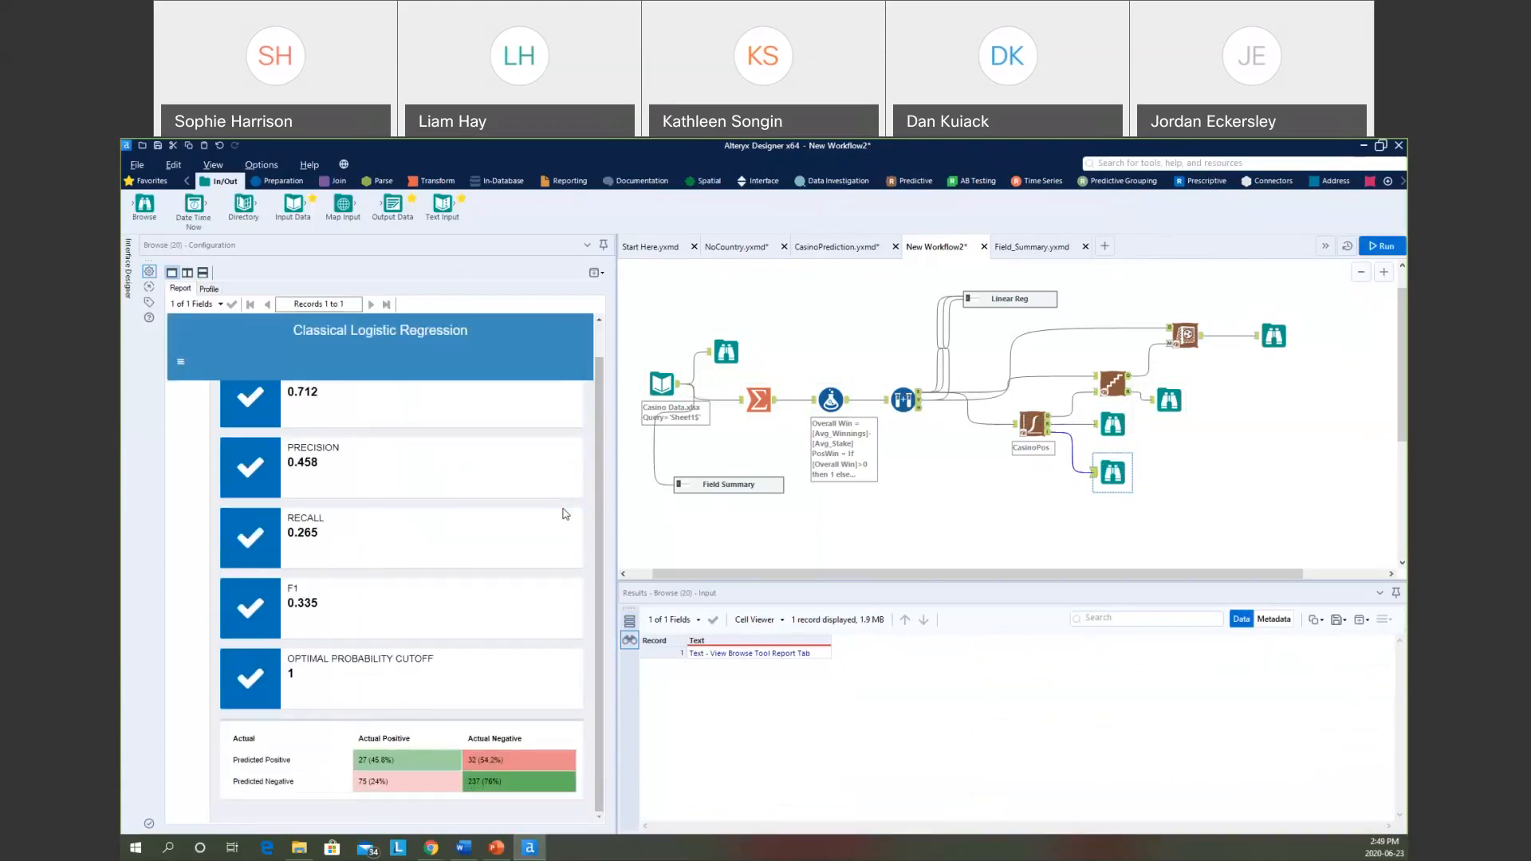
scroll(540, 531, up, 1)
scroll(540, 530, down, 1)
mouse_move(441, 768)
Examine the logistic Stepwise report and the scored validation records, including the Overall Win field's profile.
click(1168, 403)
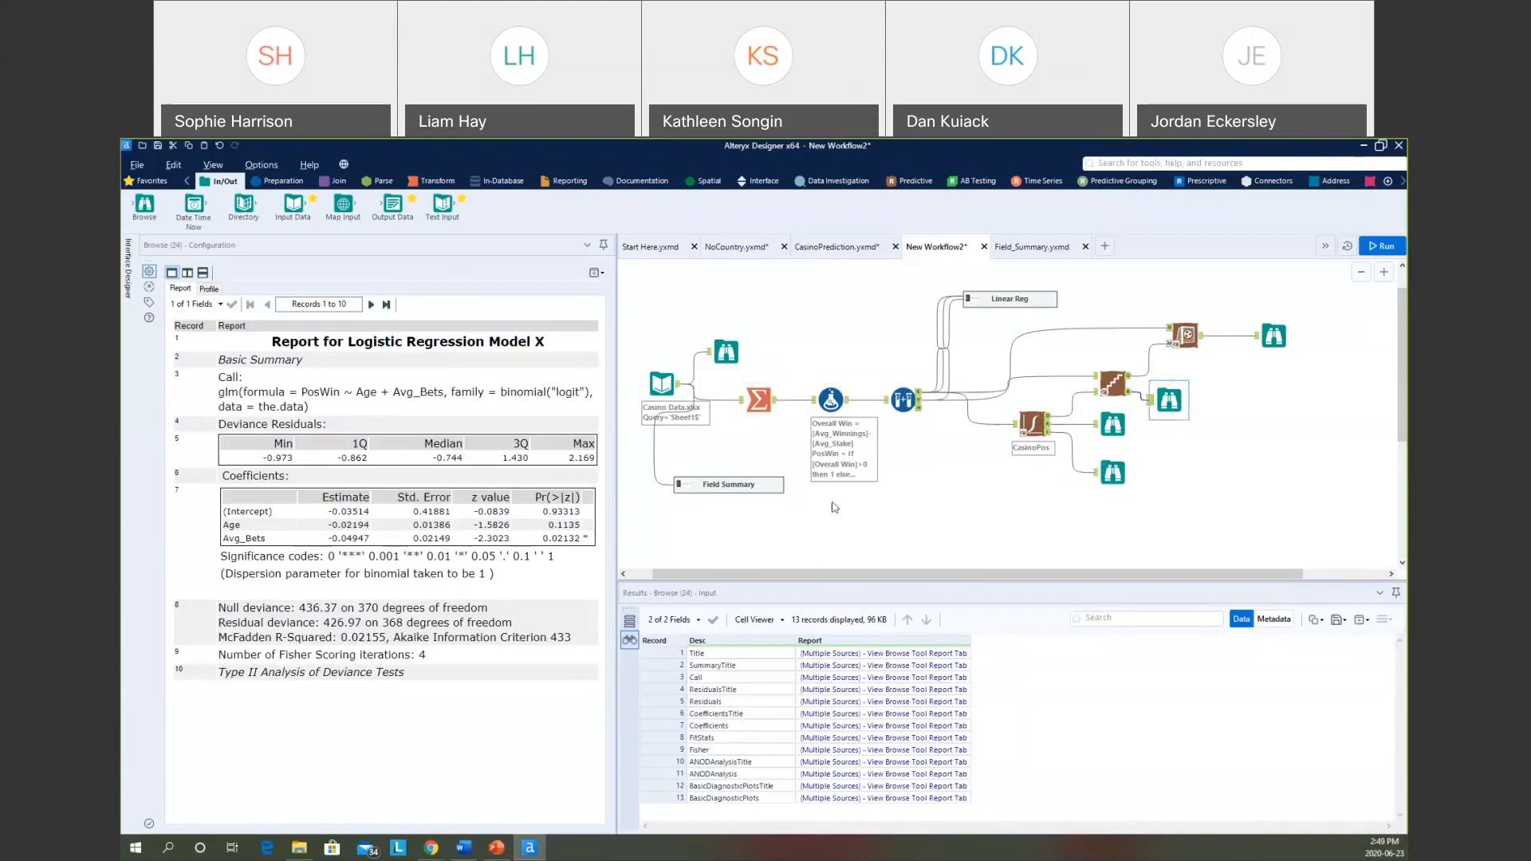
click(1276, 338)
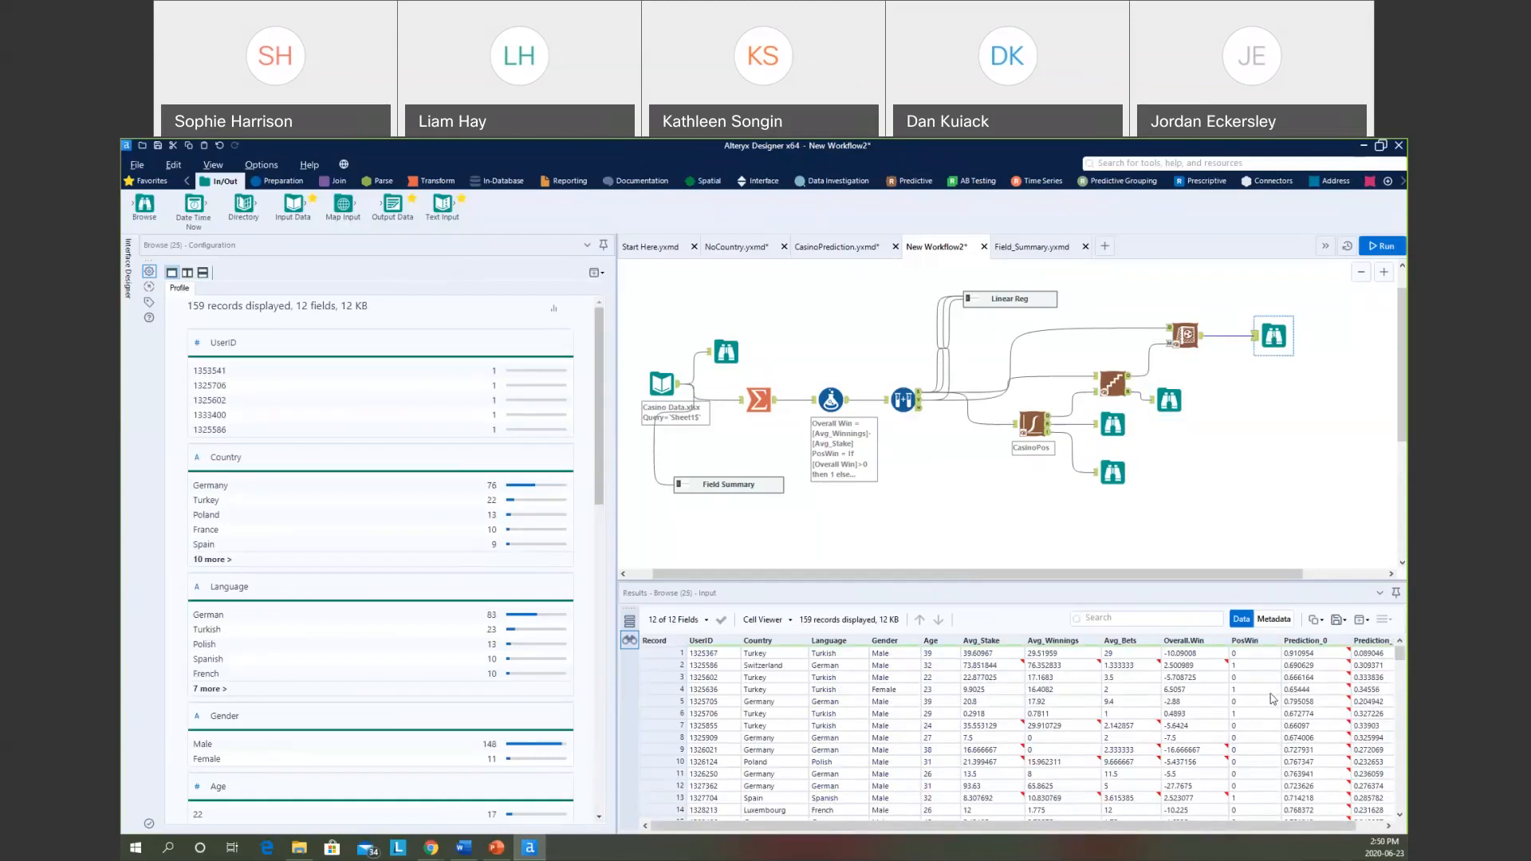
click(763, 691)
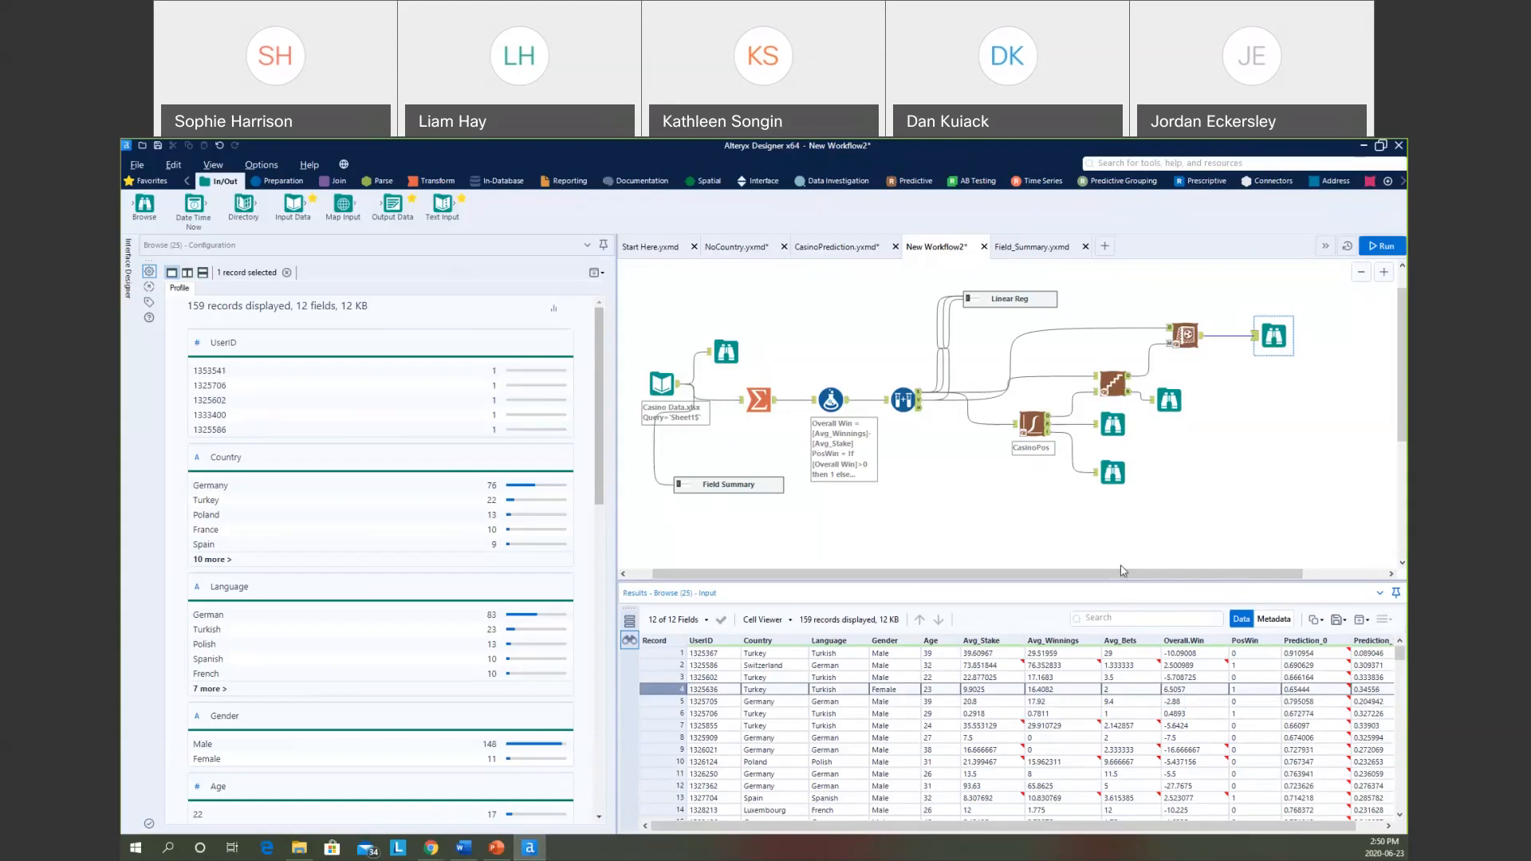
click(1194, 654)
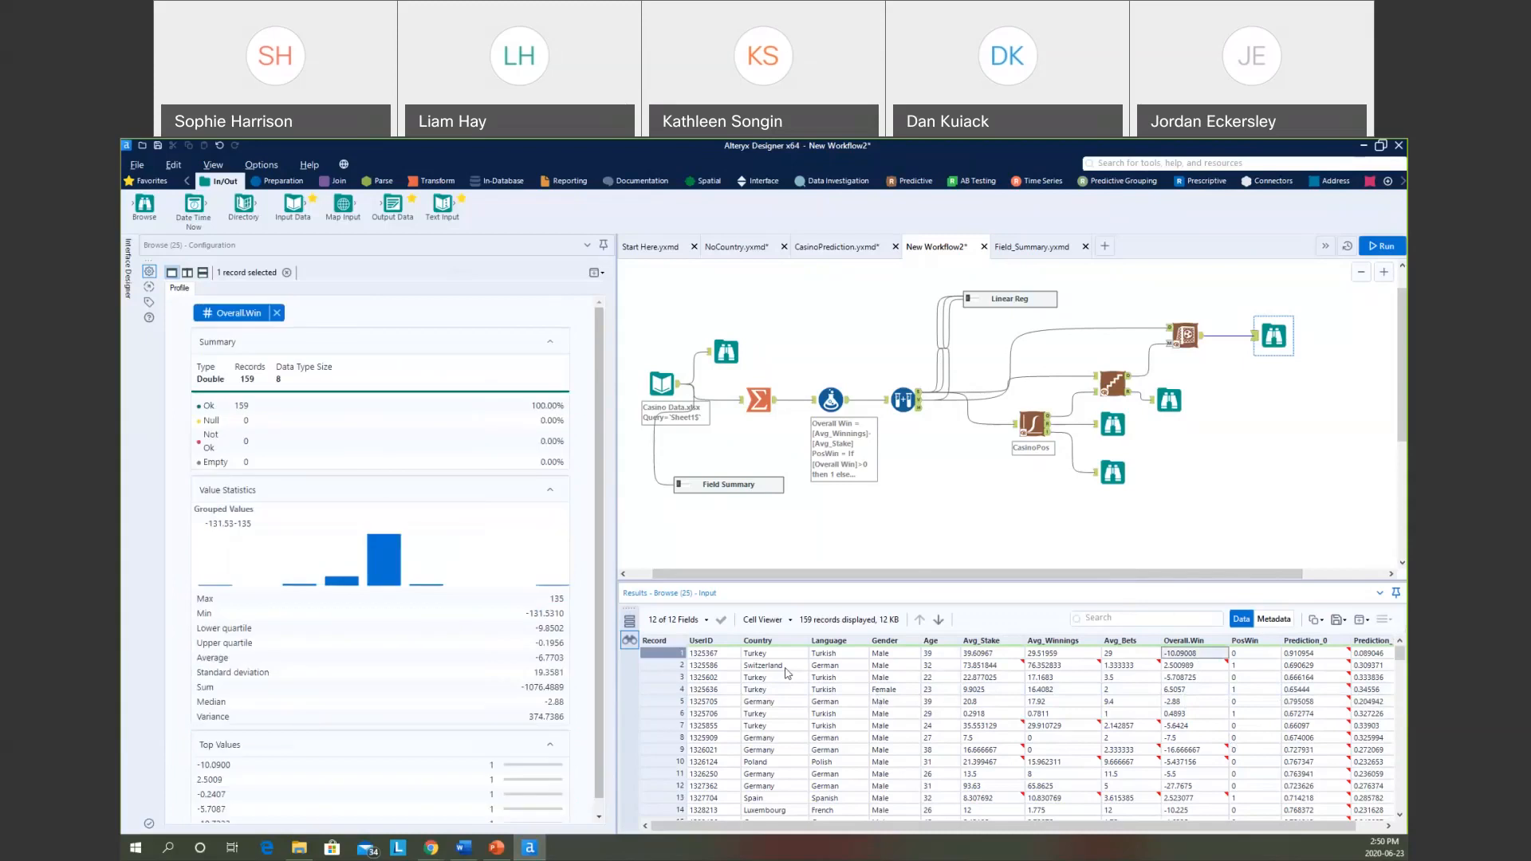
Examine the Country field's profile and frequent values in the Browse output of the casino input data.
click(692, 493)
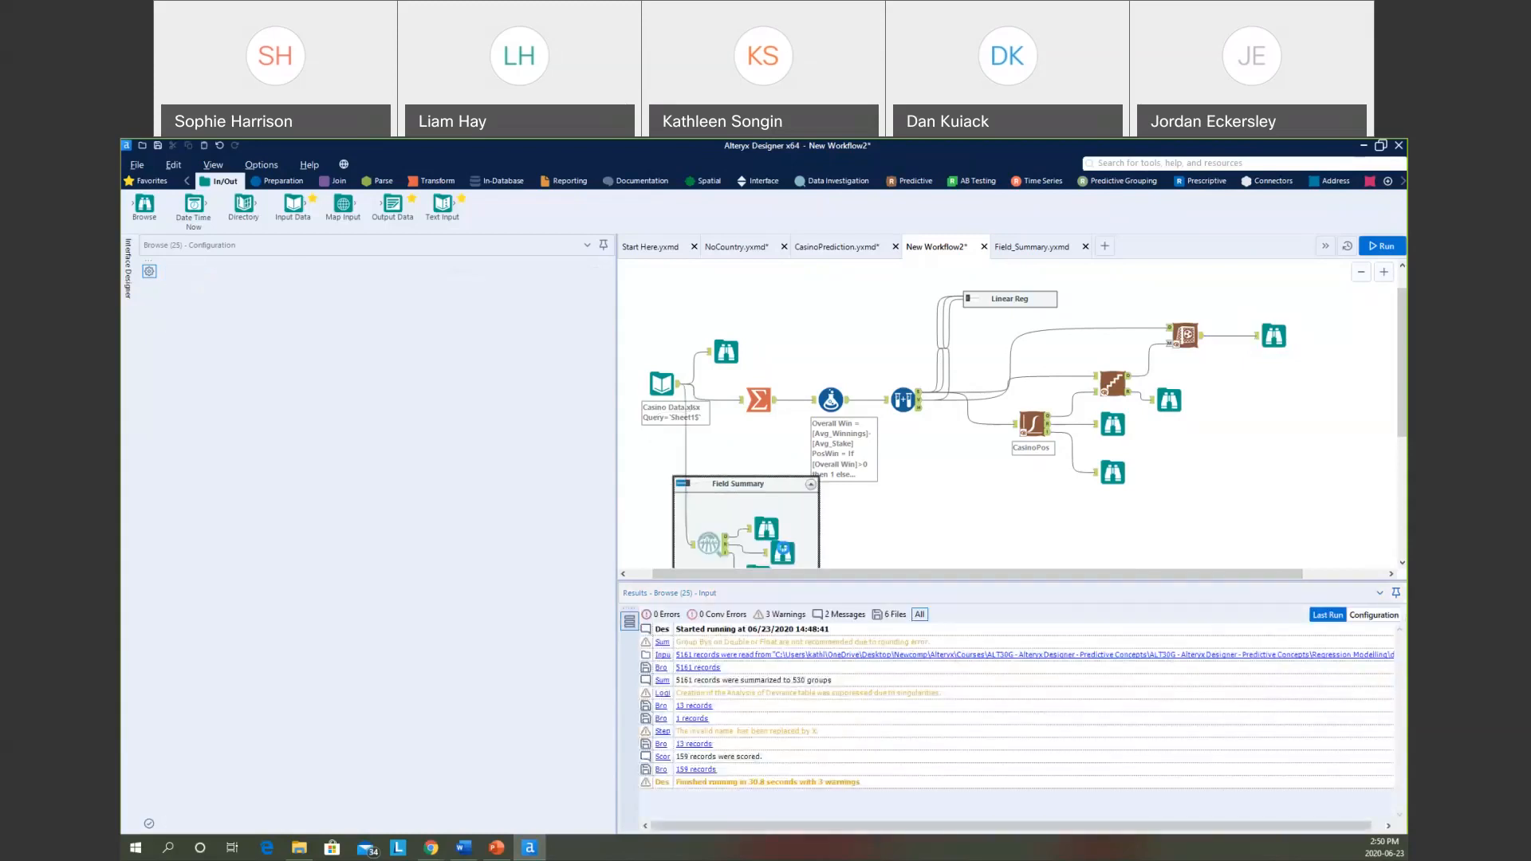
click(684, 483)
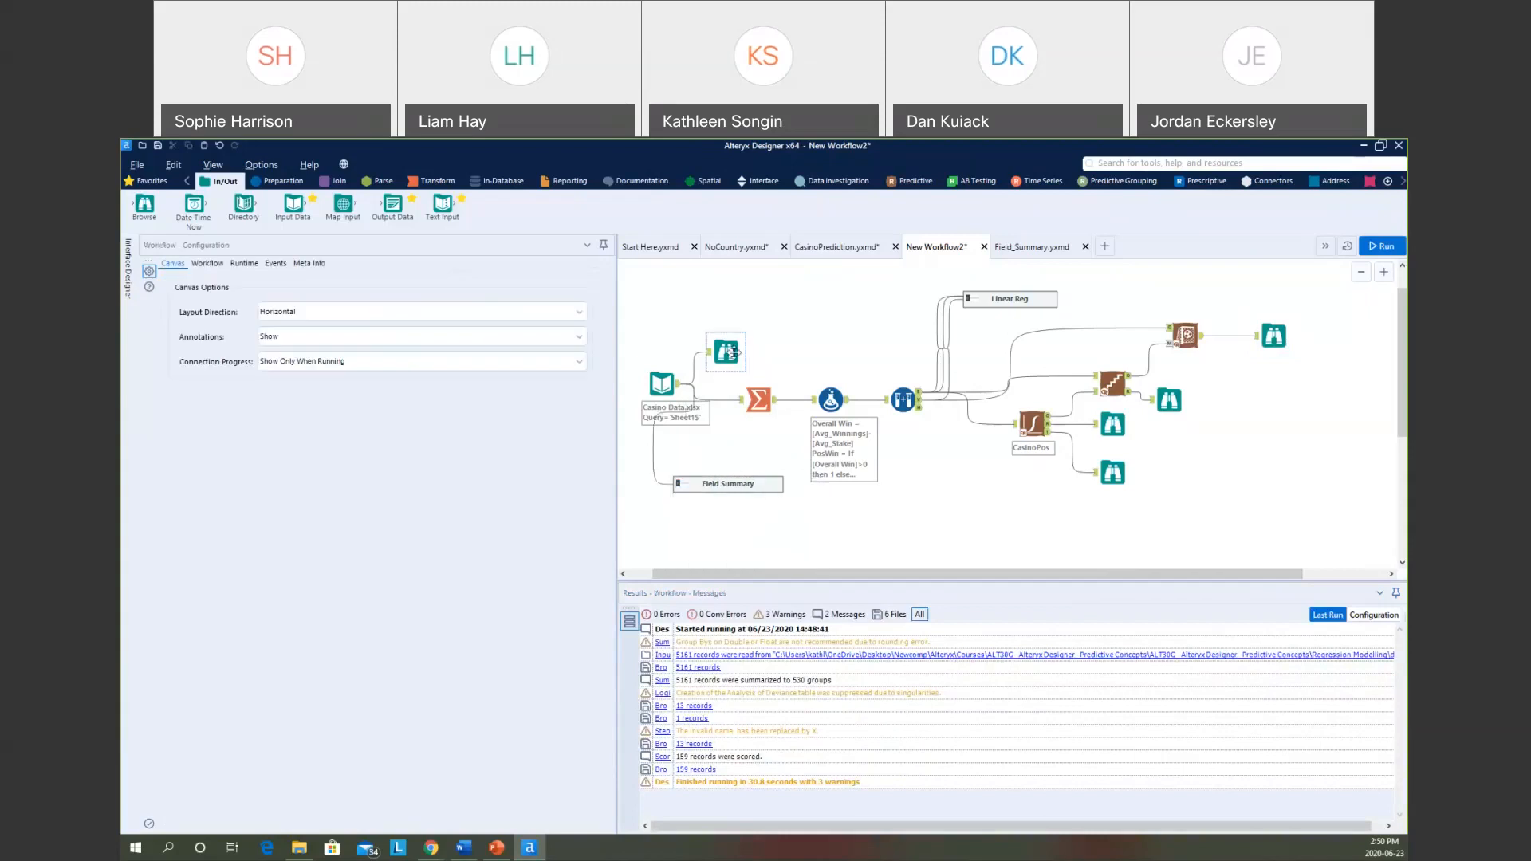
click(732, 353)
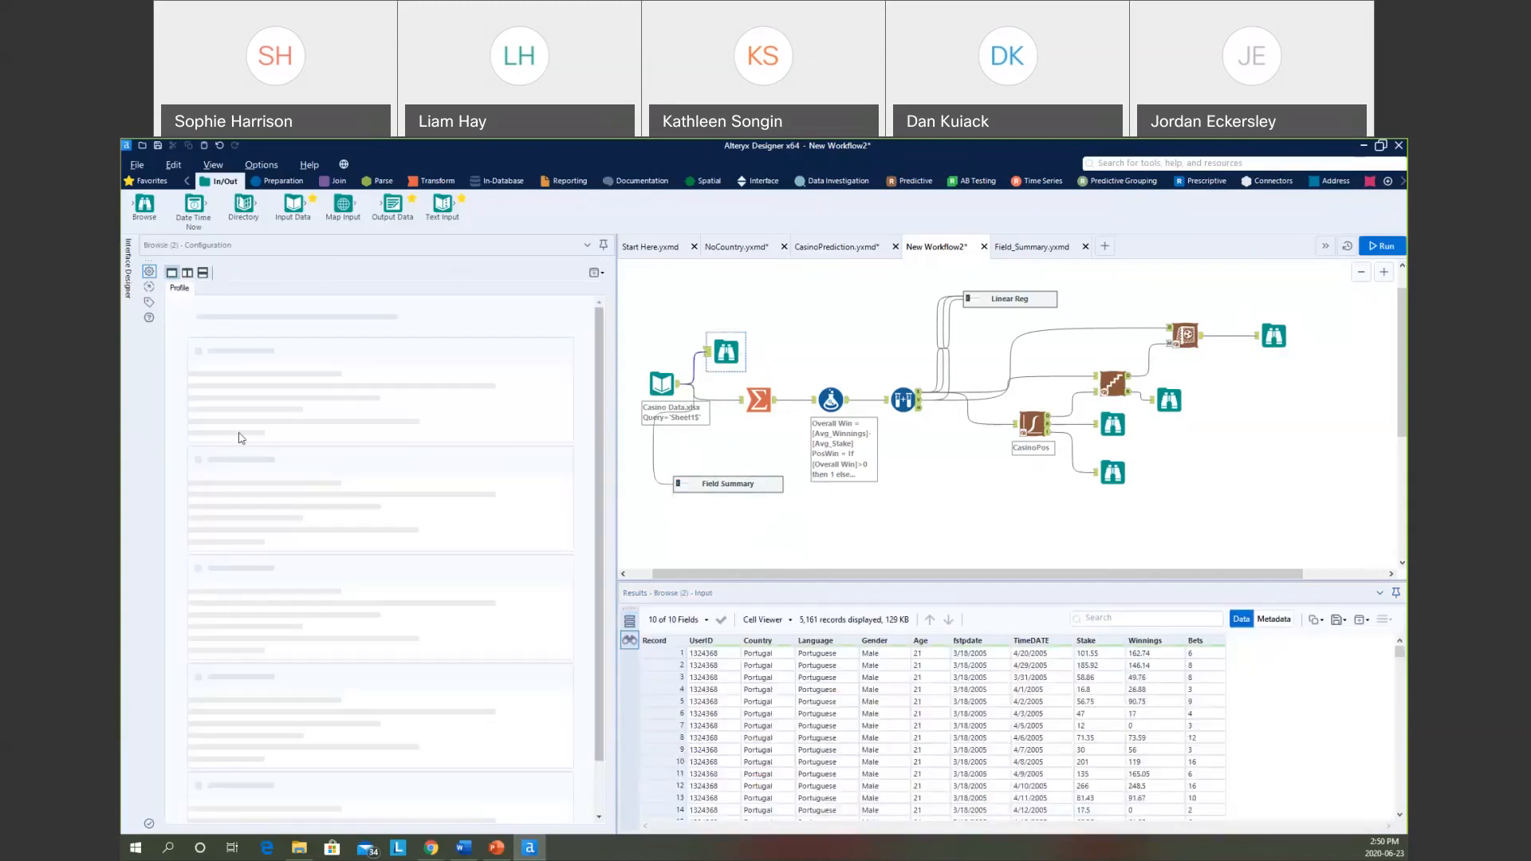
click(230, 460)
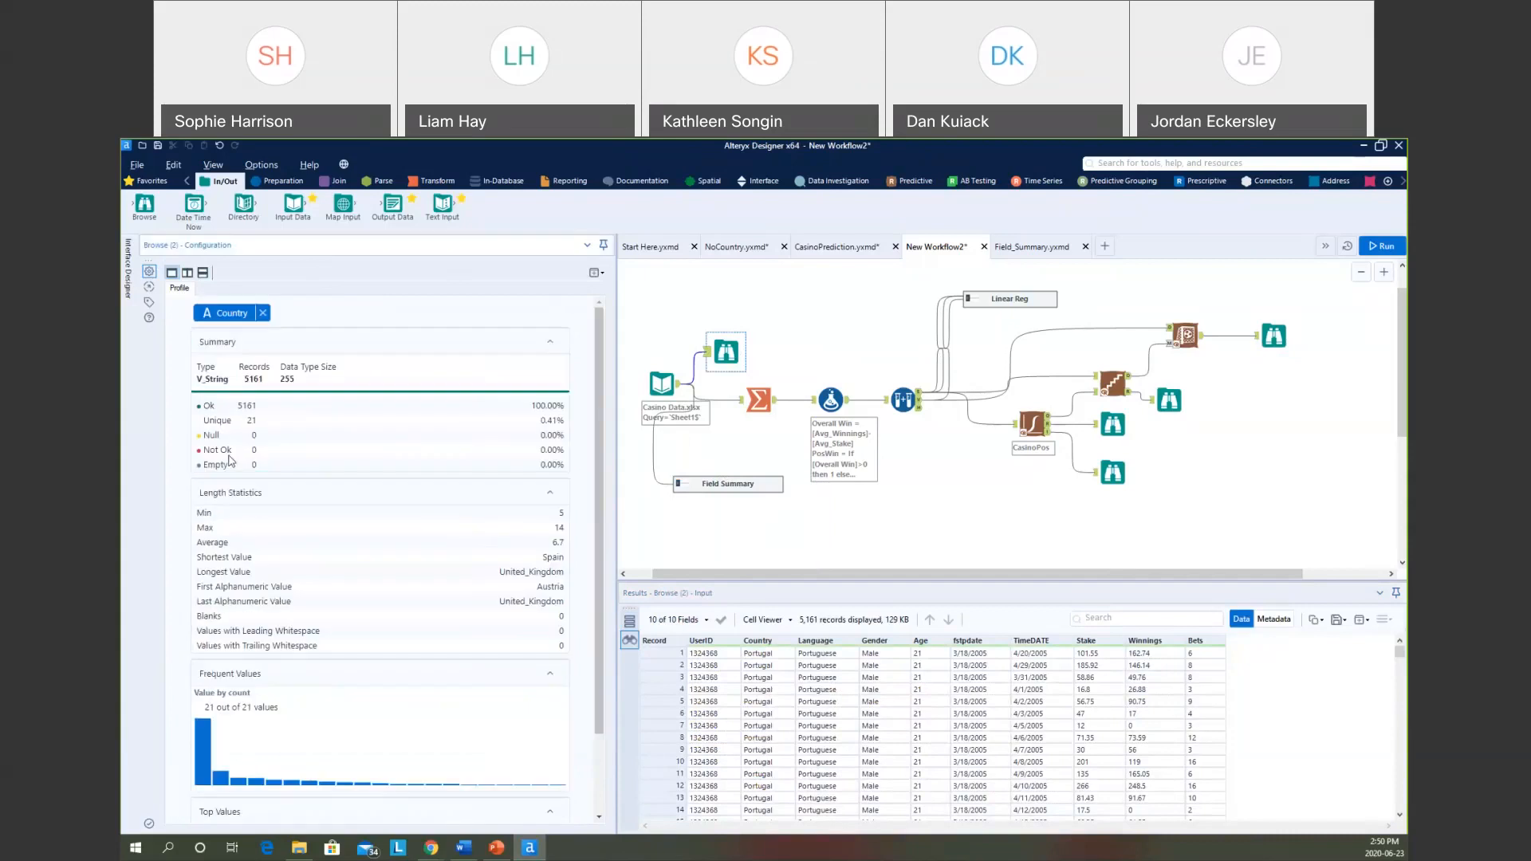
scroll(208, 701, down, 2)
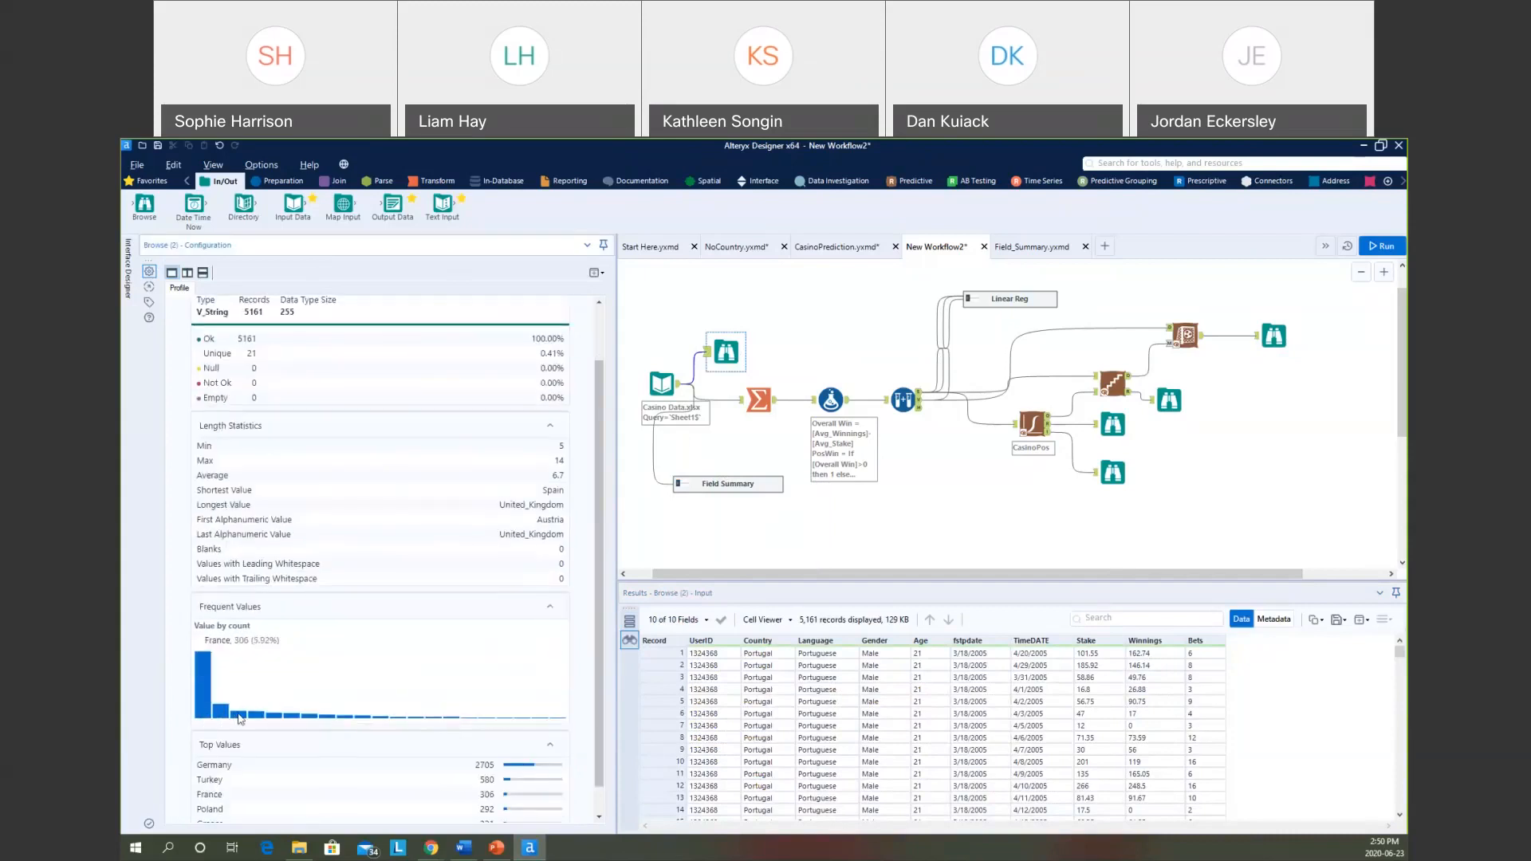
mouse_move(252, 720)
Group the logistic regression, Stepwise, Score and their Browse tools into a new container captioned Log Reg.
drag(978, 324, 1283, 407)
right_click(1284, 406)
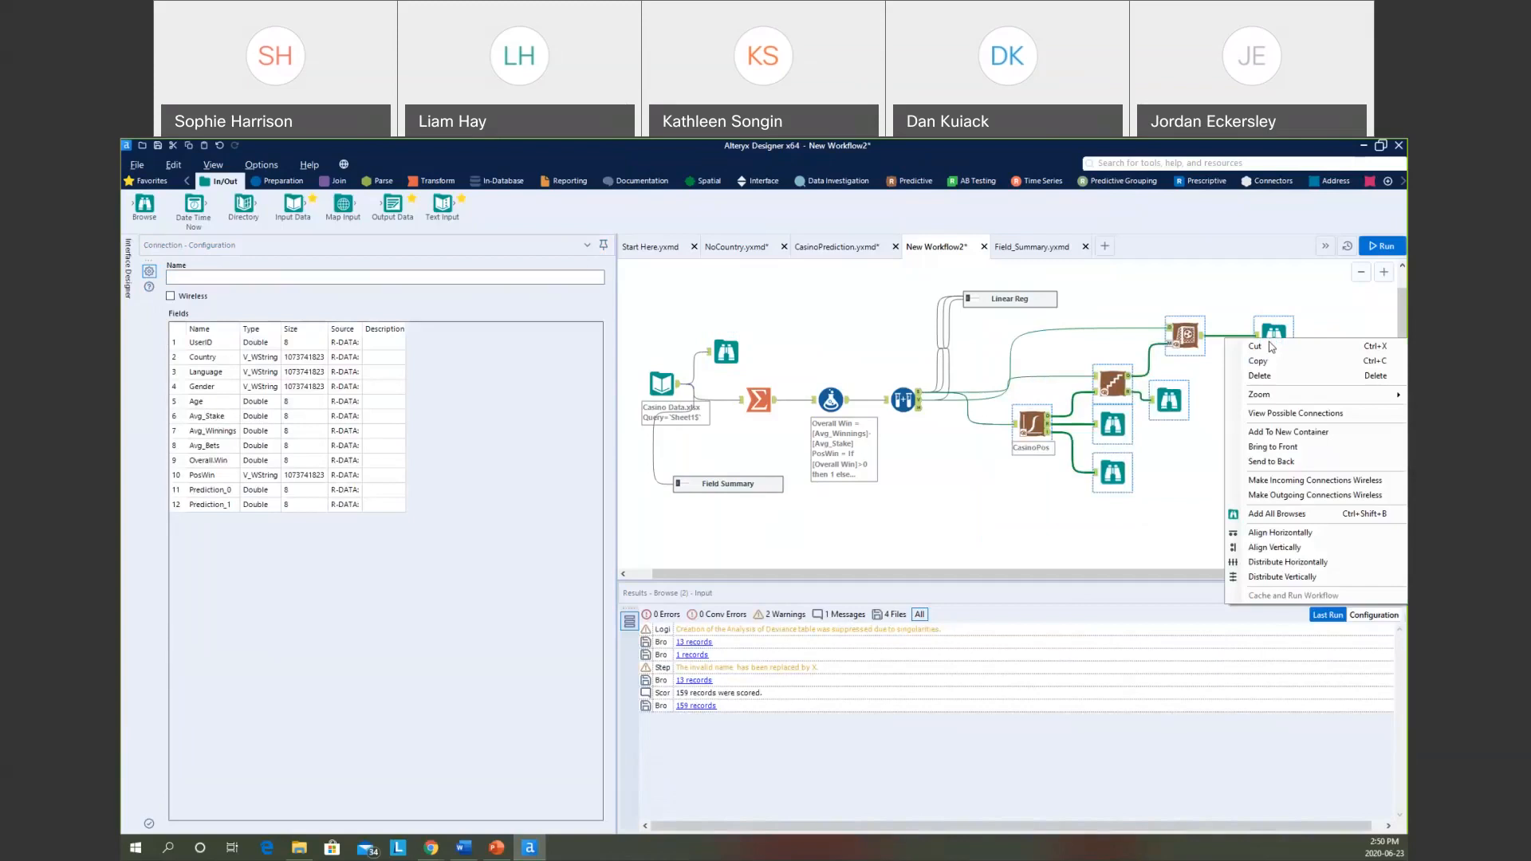
click(1288, 431)
drag(1178, 342, 1186, 423)
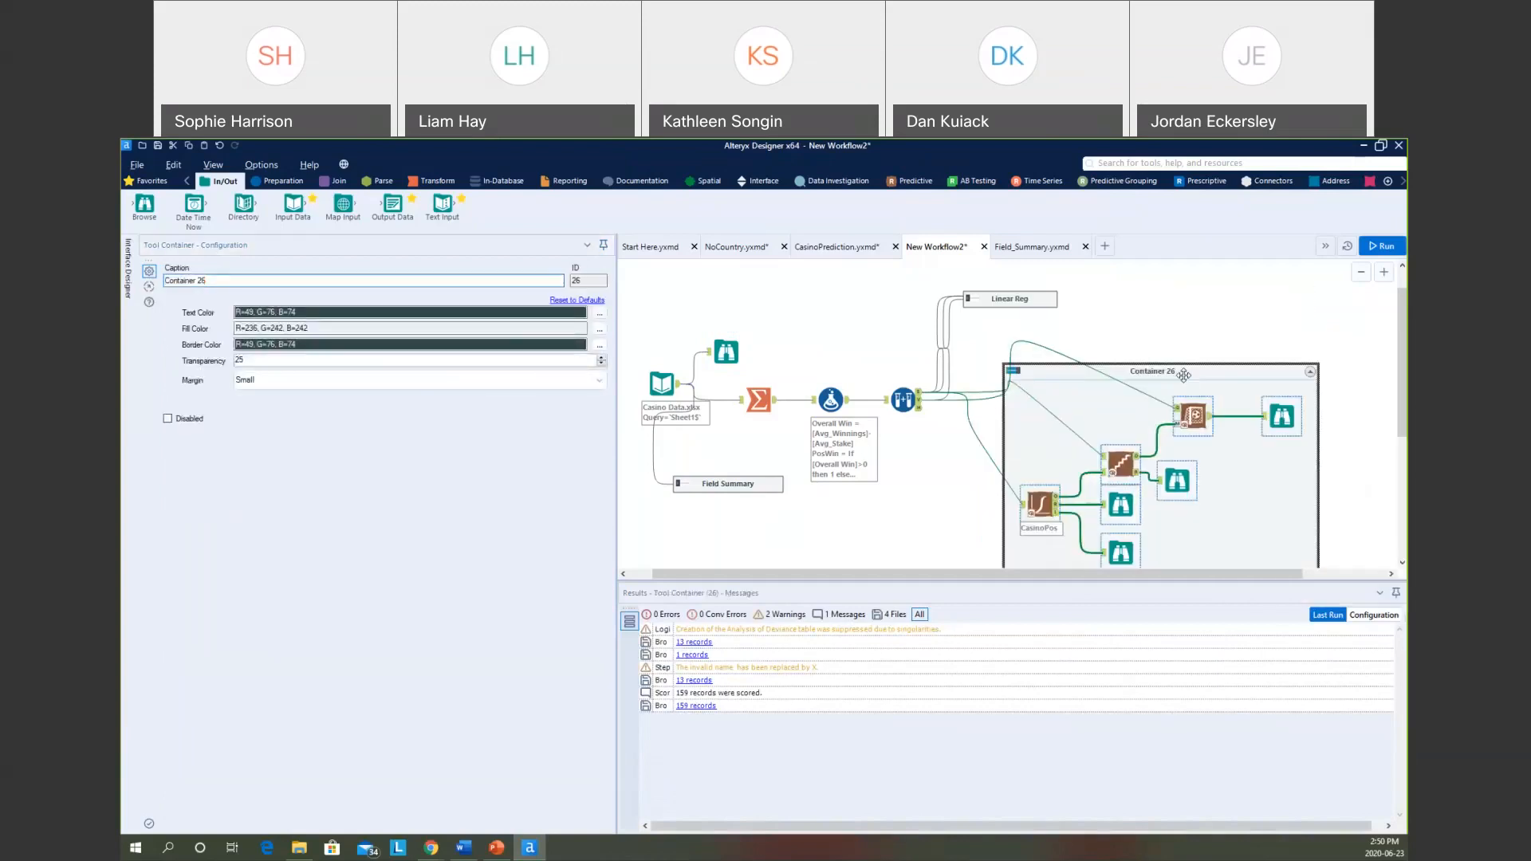
triple_click(334, 276)
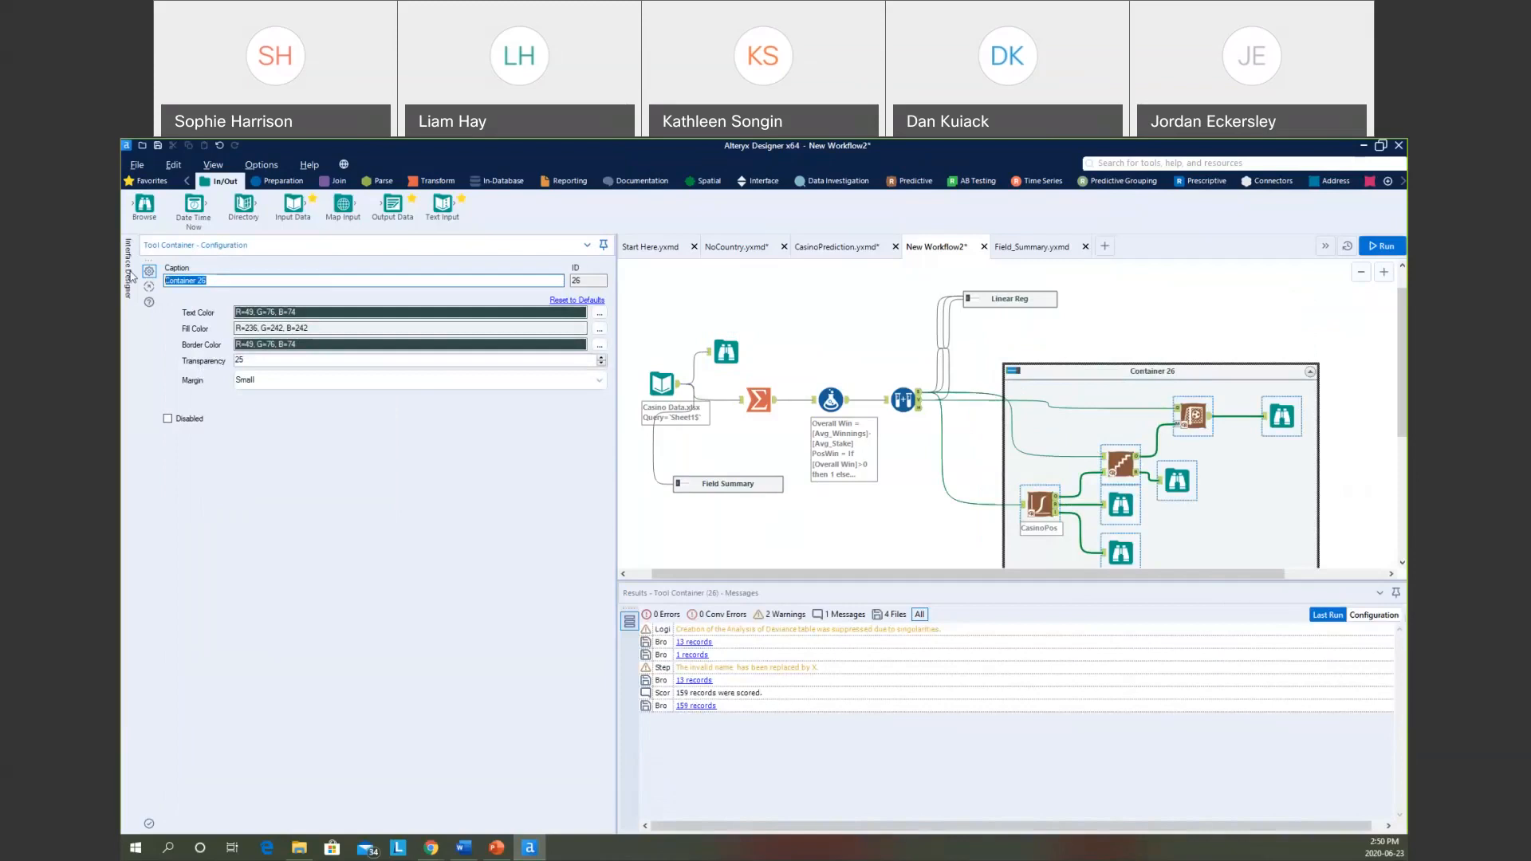
text(LogRe)
text(Reg)
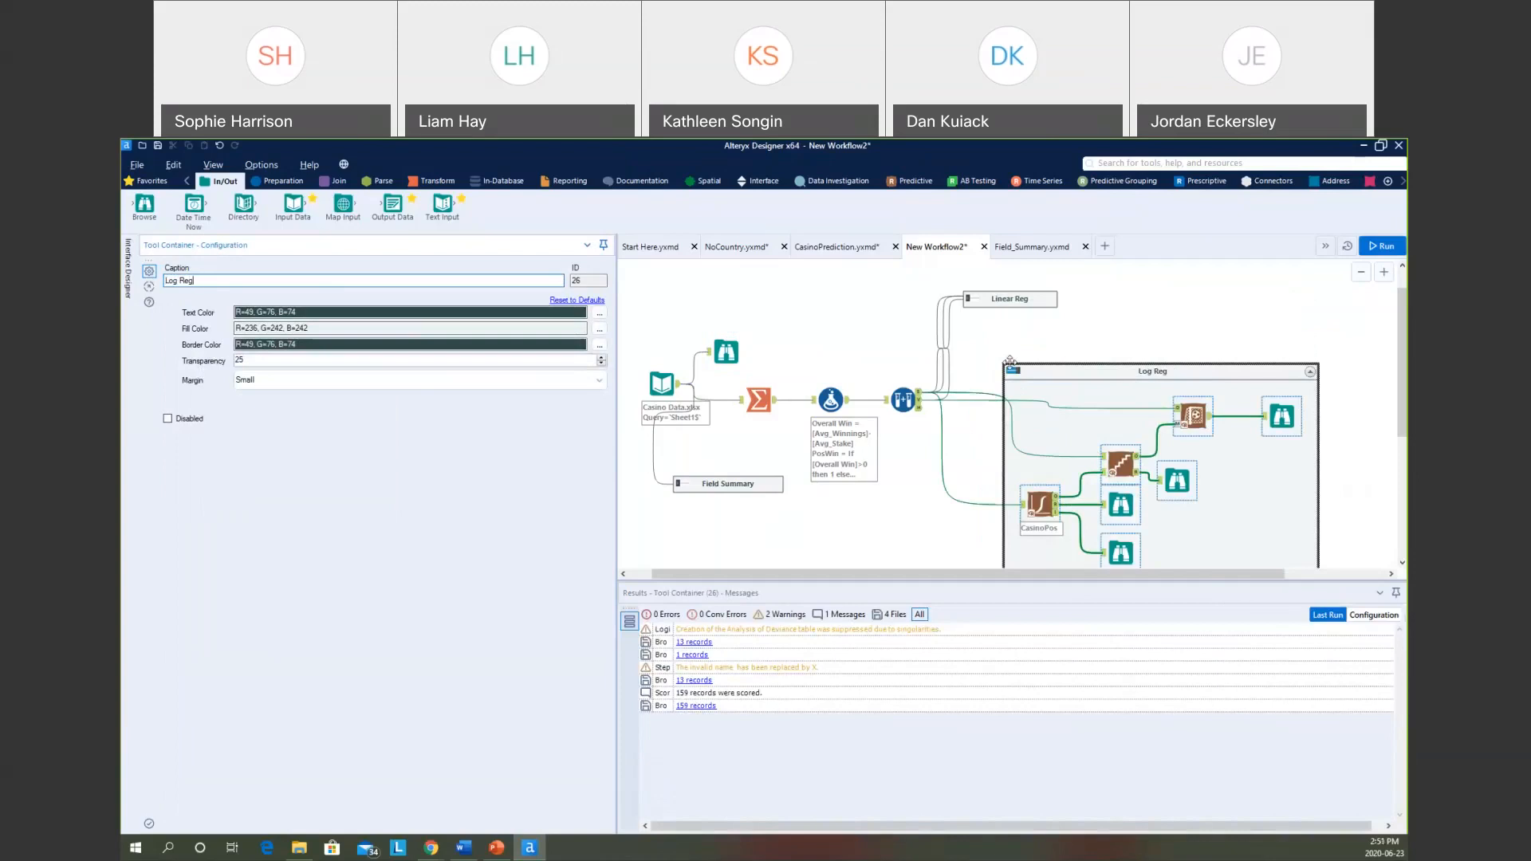
Collapse the Log Reg container and move it just below the Linear Reg container.
click(1356, 346)
click(1310, 371)
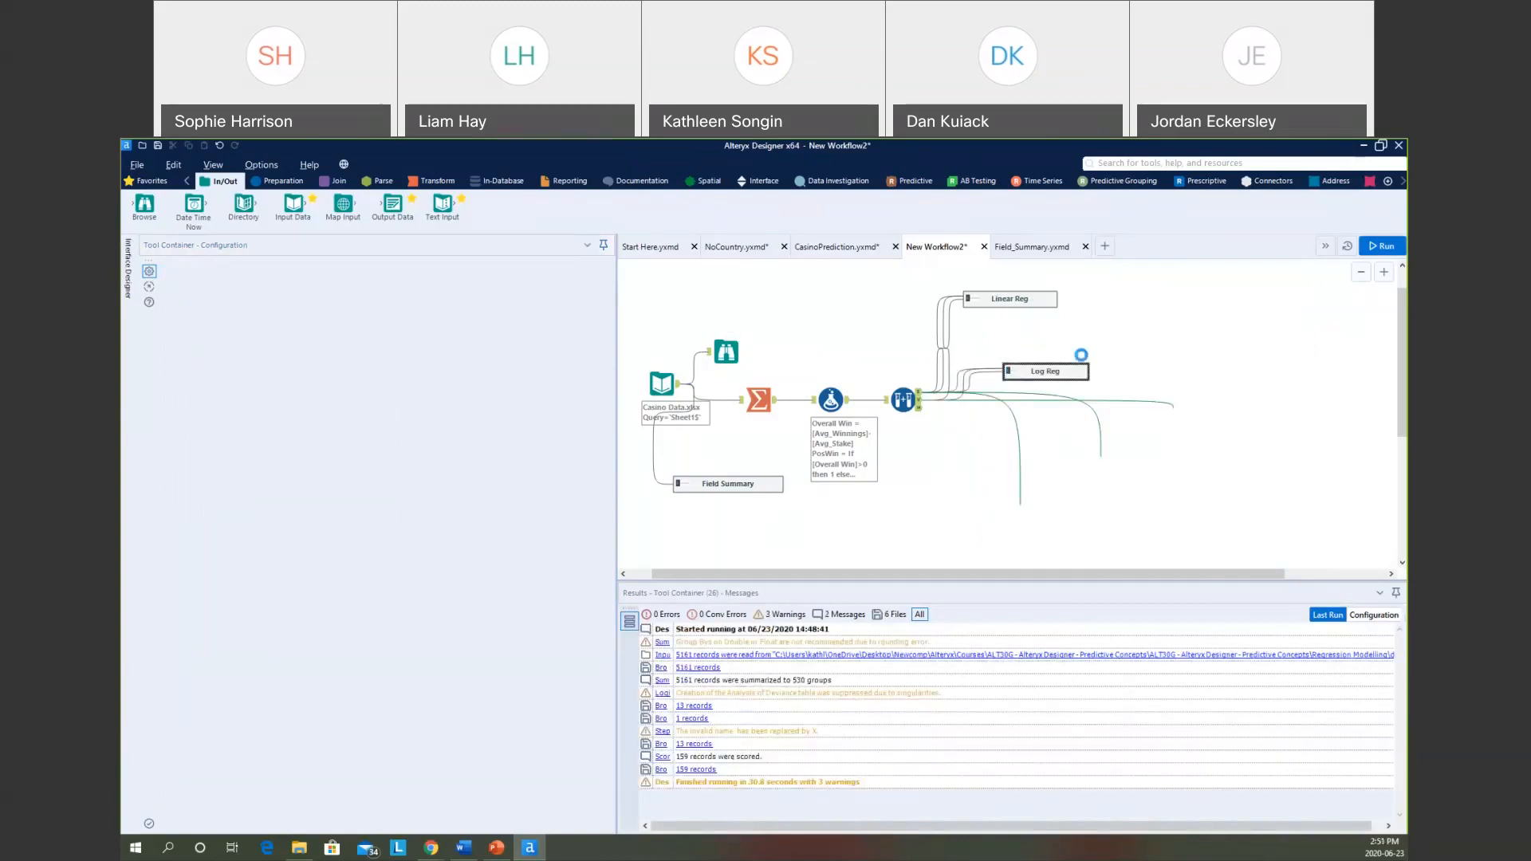
drag(1050, 372, 1100, 340)
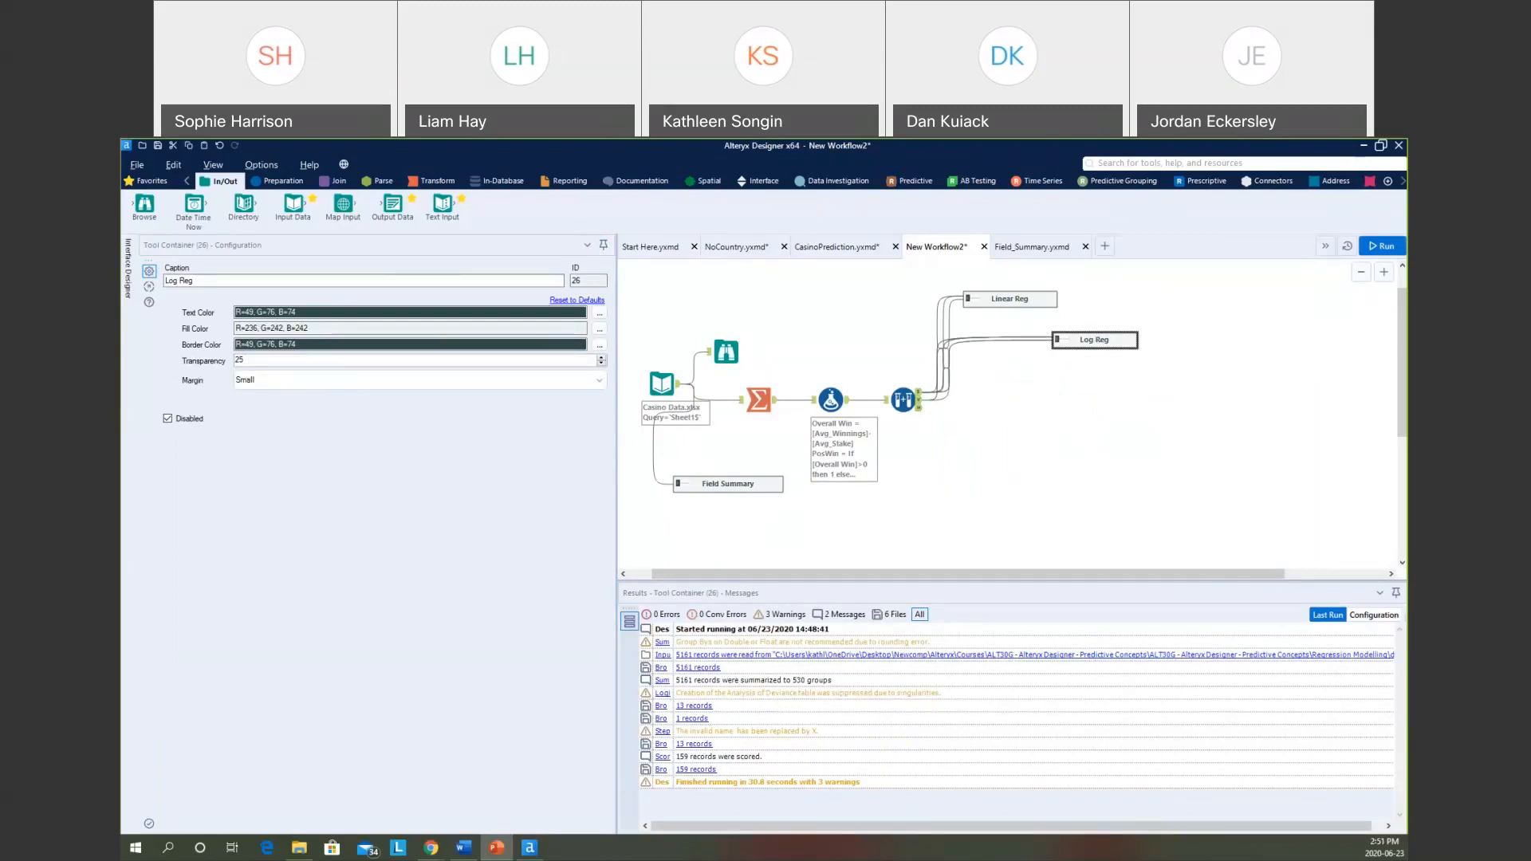
key(alt+Tab)
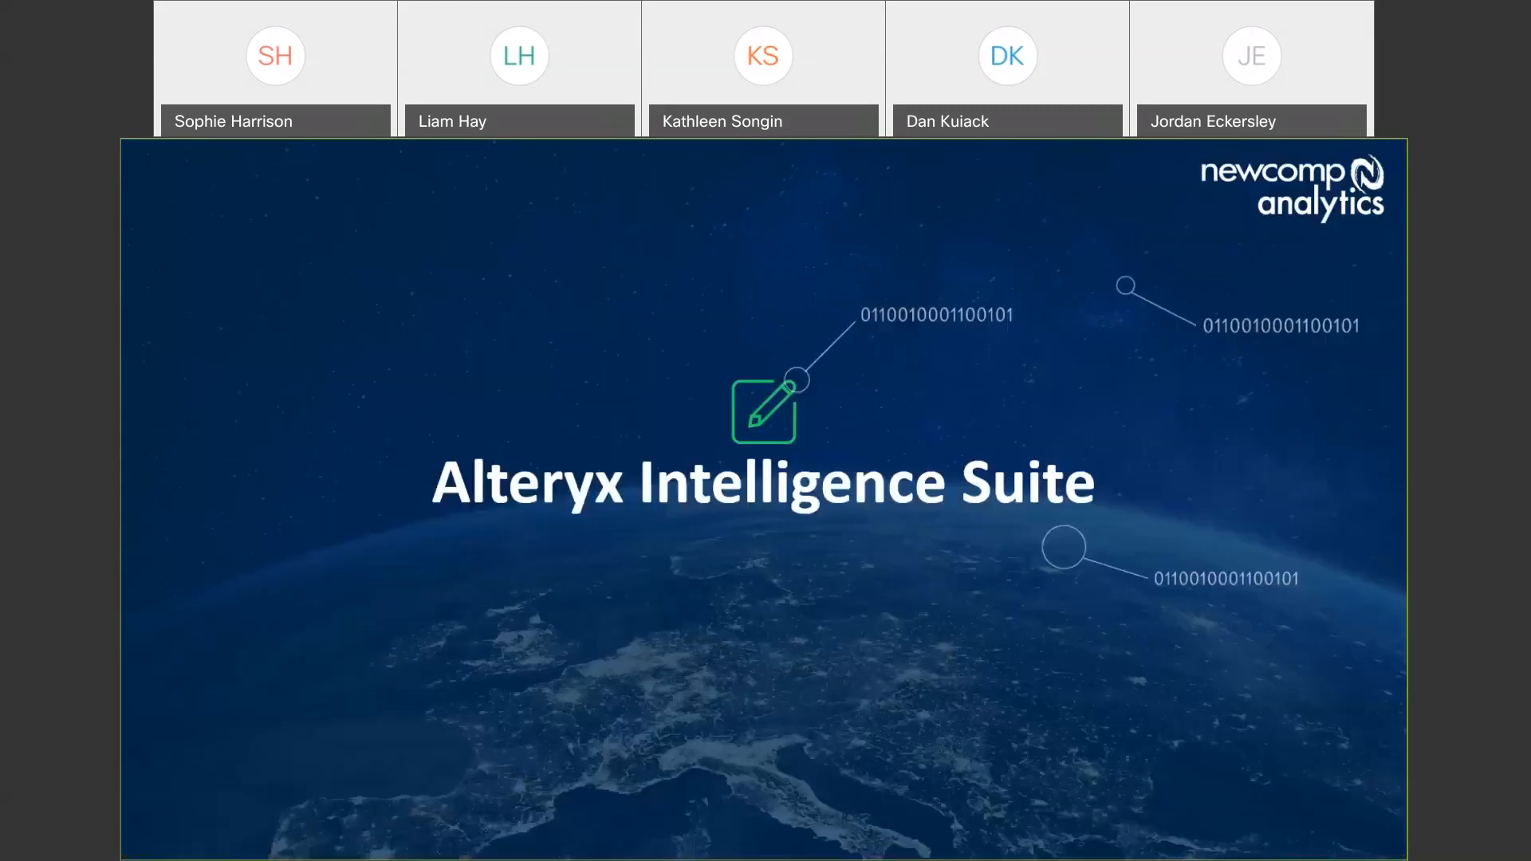
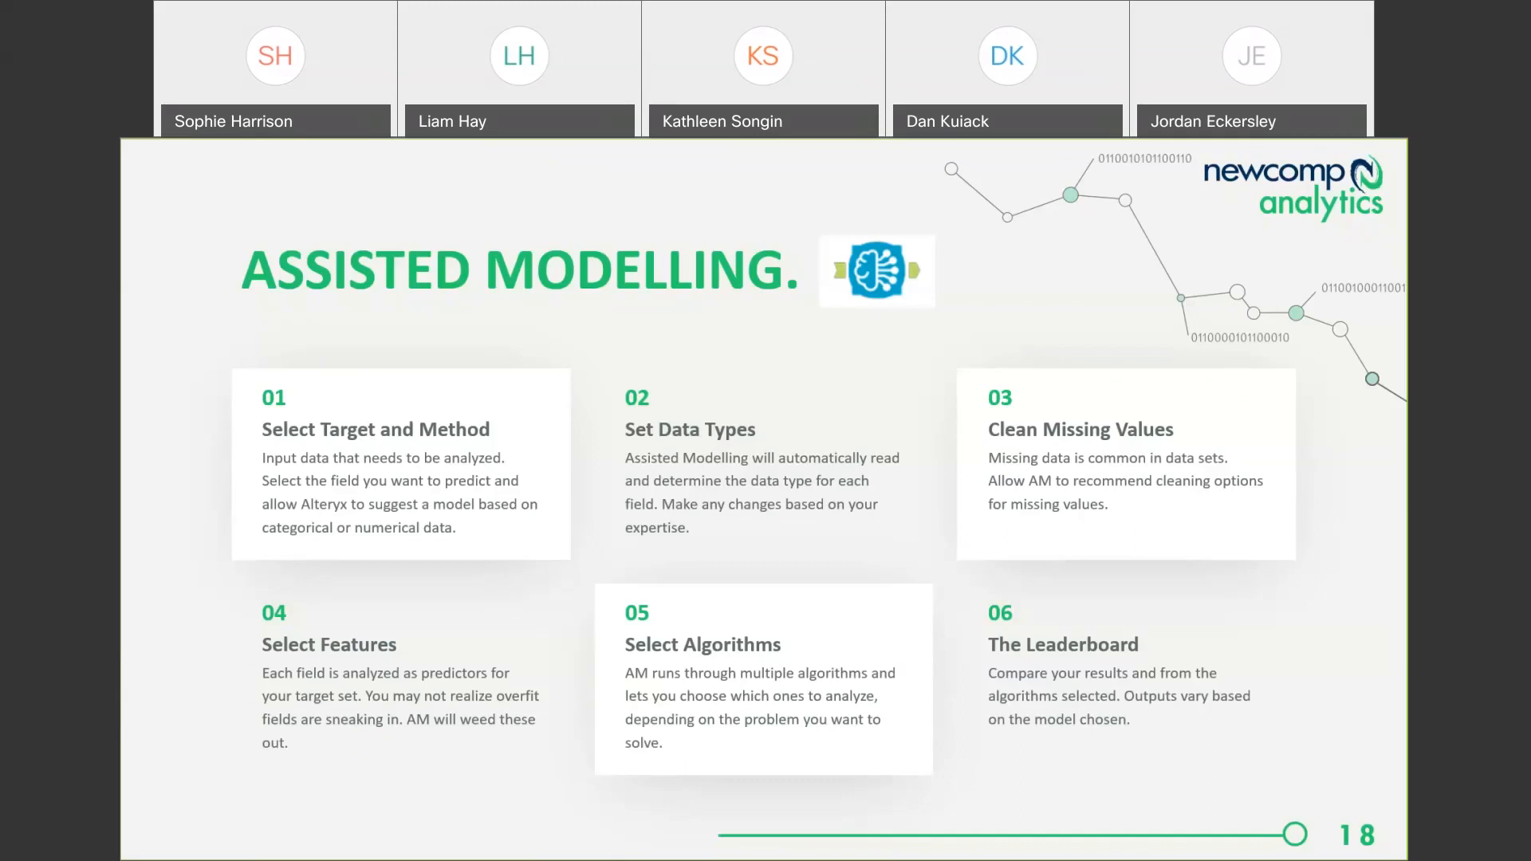
key(alt+Tab)
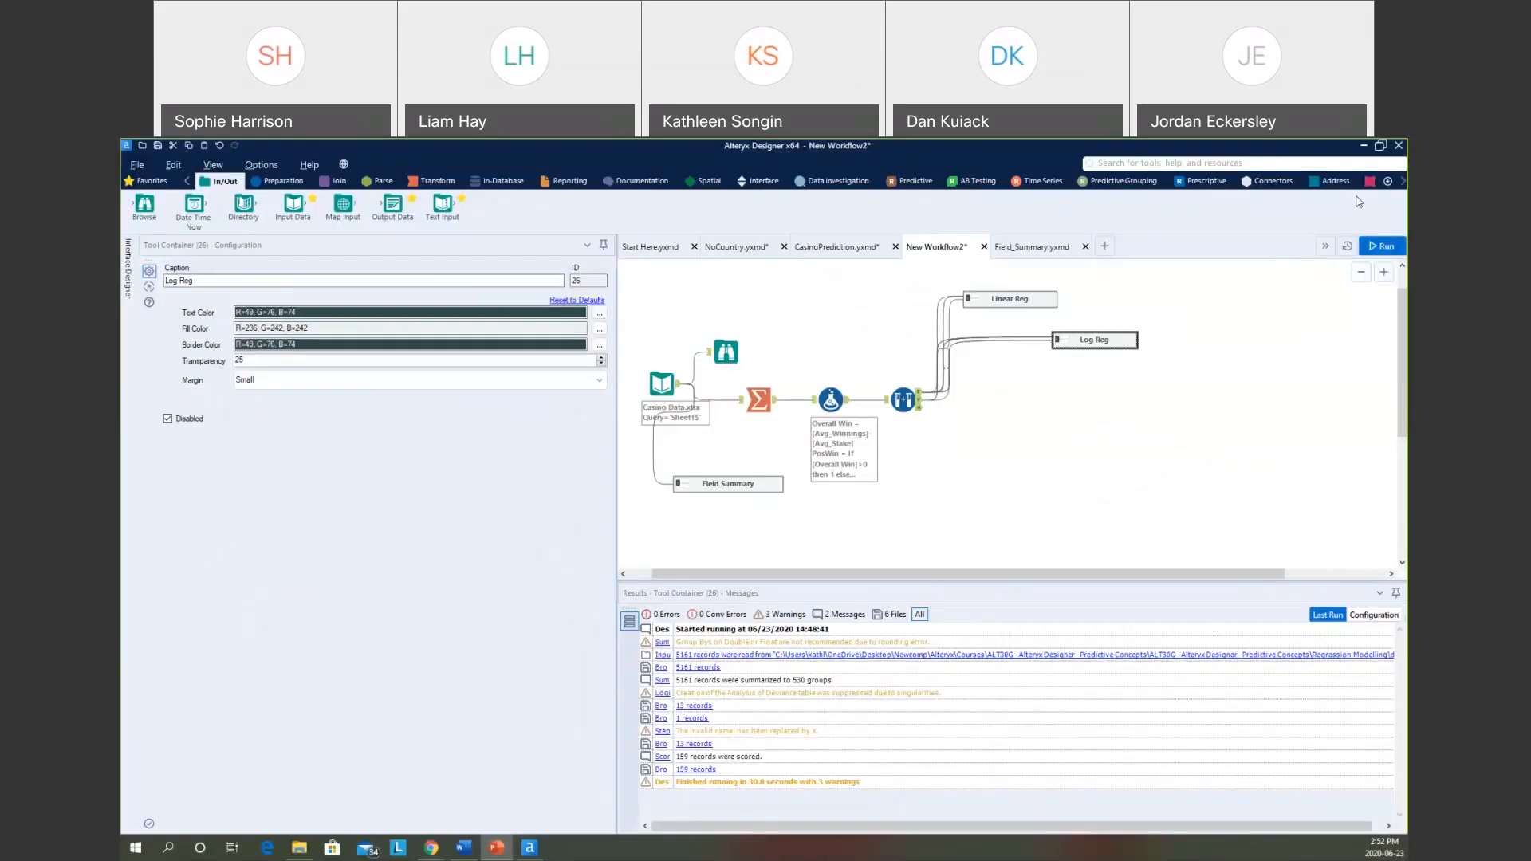
Add an Assisted Modeling tool below the Log Reg container and feed it the estimation sample from Create Samples.
click(1402, 181)
click(1403, 181)
click(1403, 181)
click(1403, 182)
click(1403, 182)
click(1403, 182)
click(1087, 182)
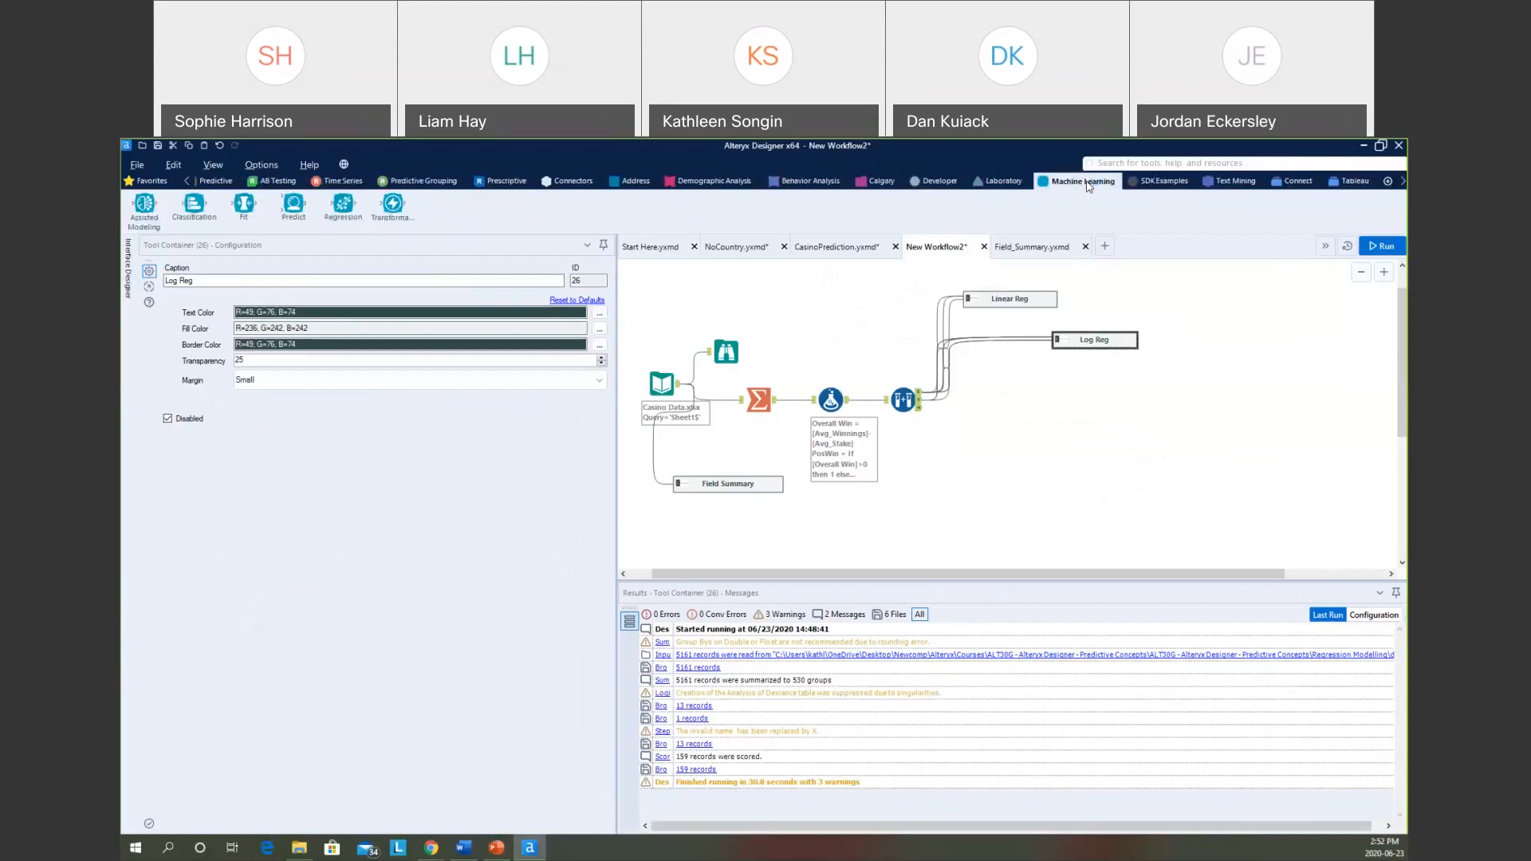
mouse_move(144, 205)
drag(143, 205, 1054, 432)
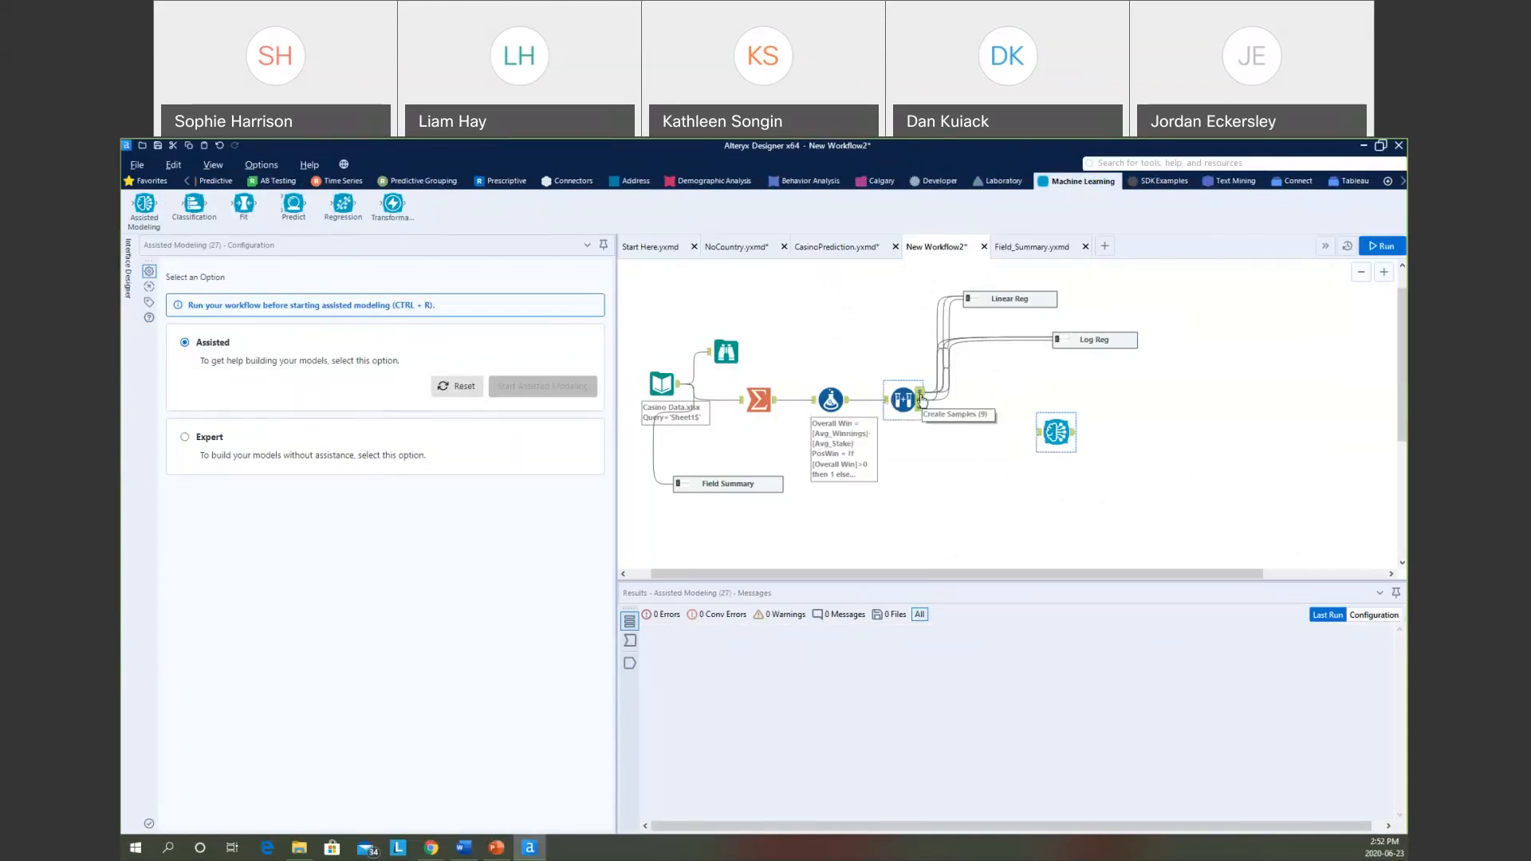
drag(921, 398, 1039, 433)
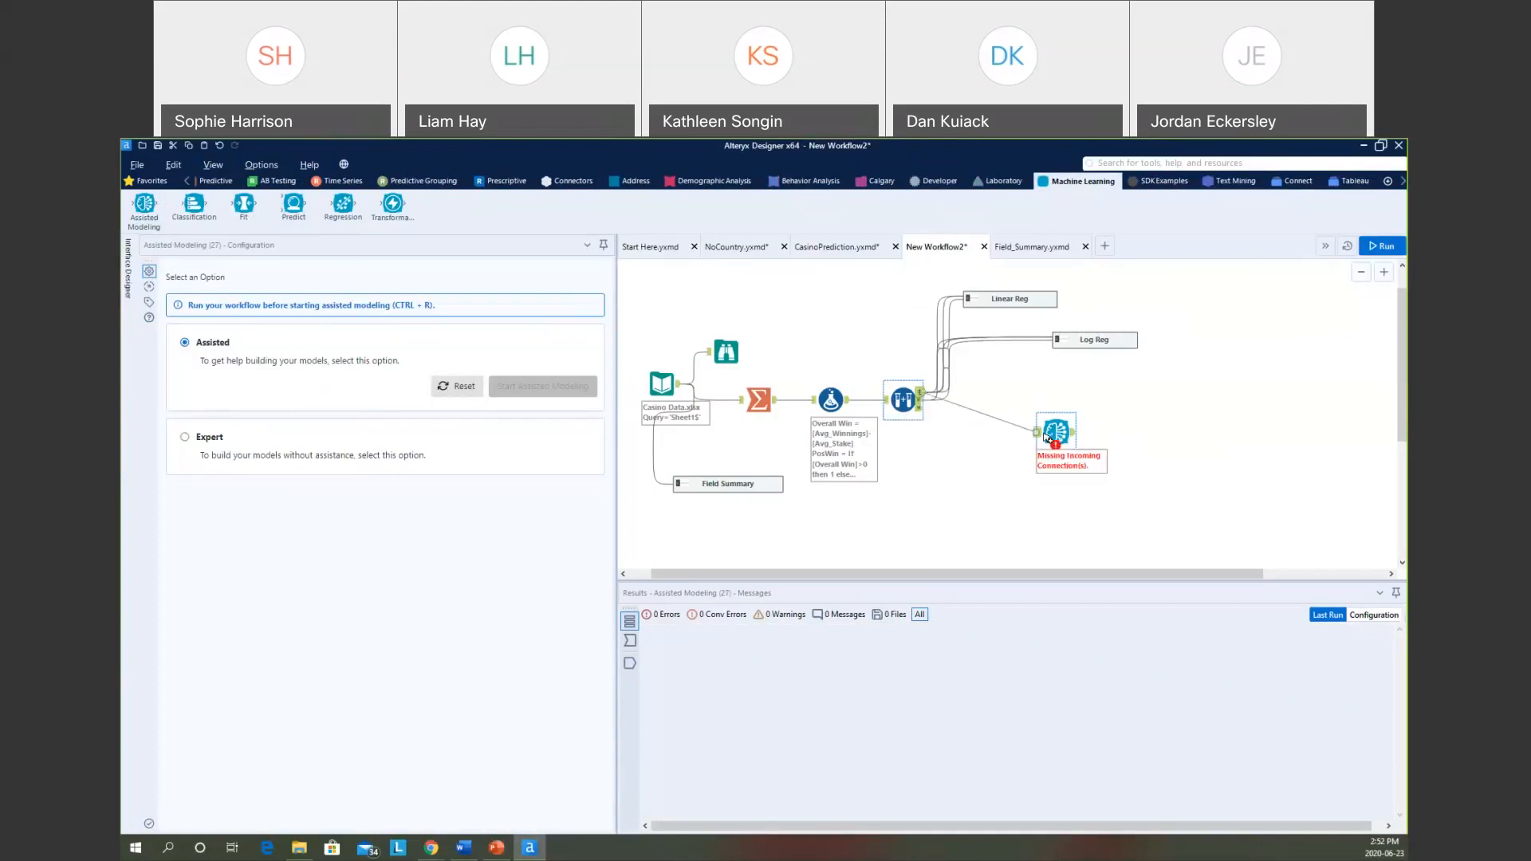
Run the workflow and start assisted modeling from the Assisted Modeling tool with the Assisted option.
key(ctrl+r)
click(1051, 432)
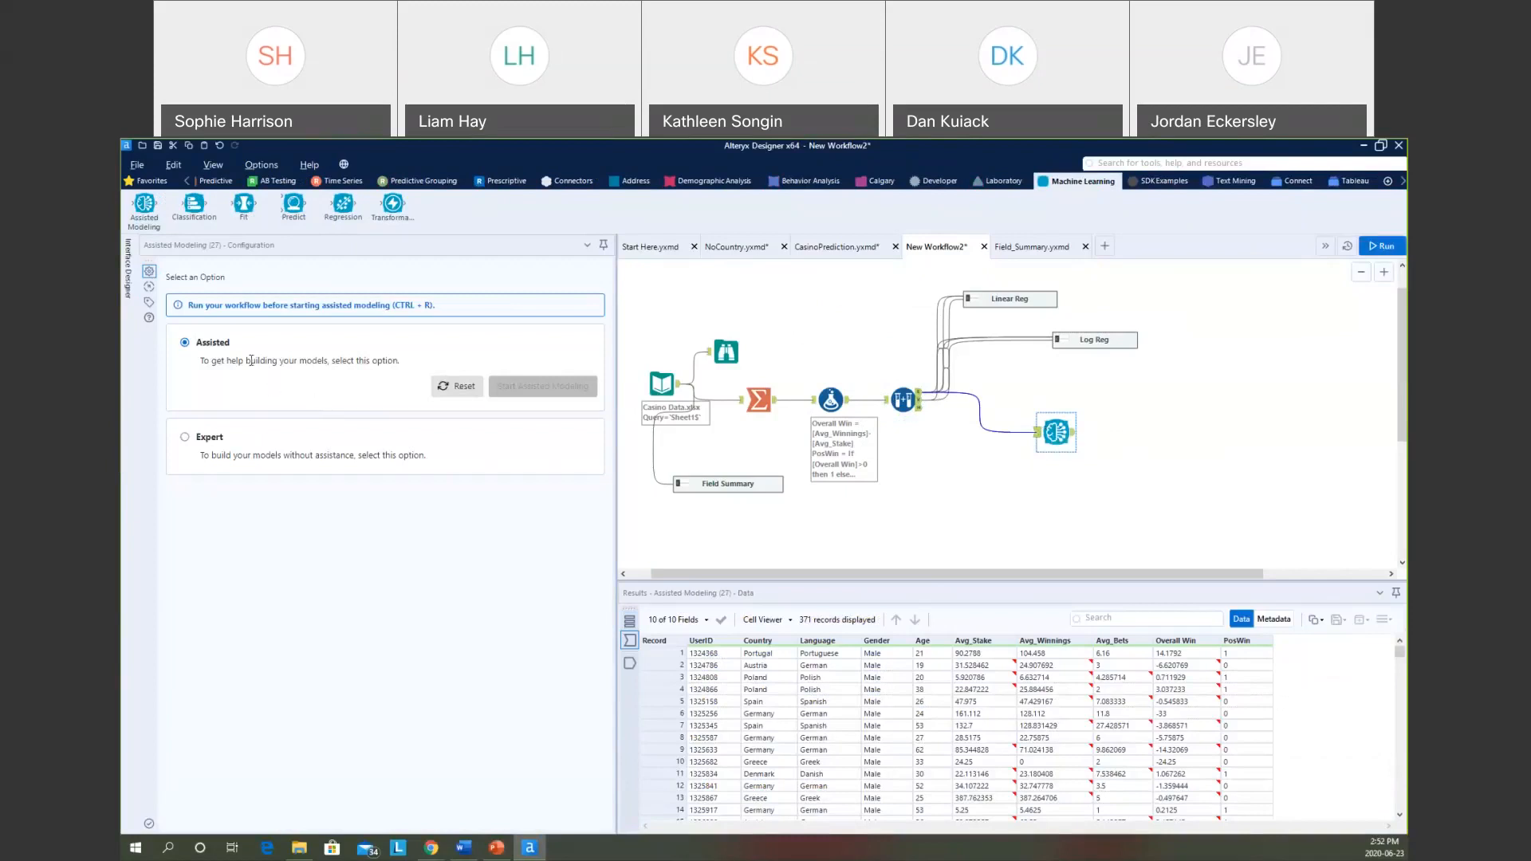
key(ctrl+r)
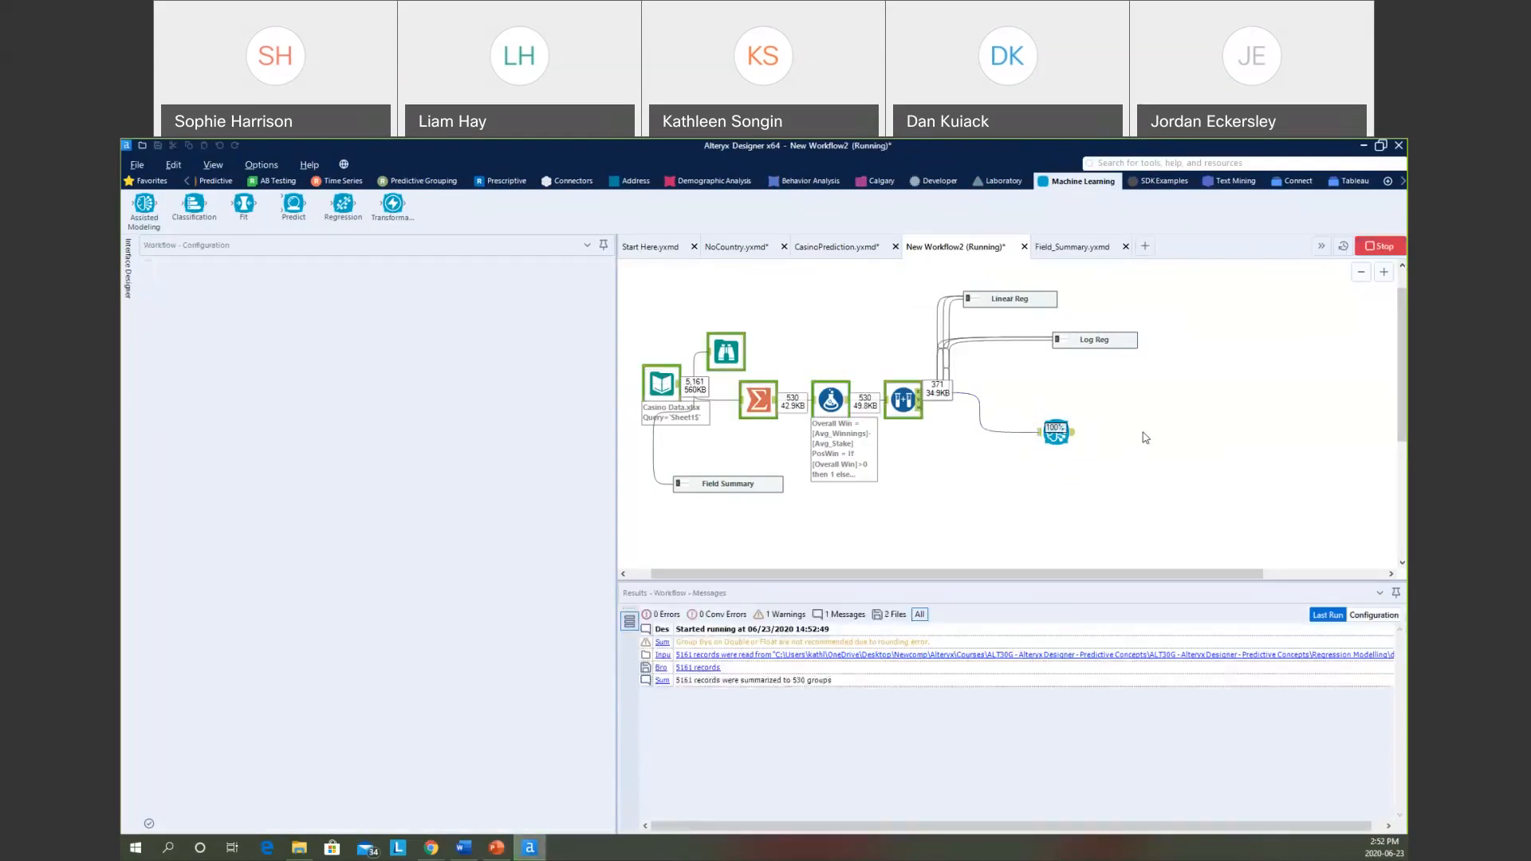
click(1056, 435)
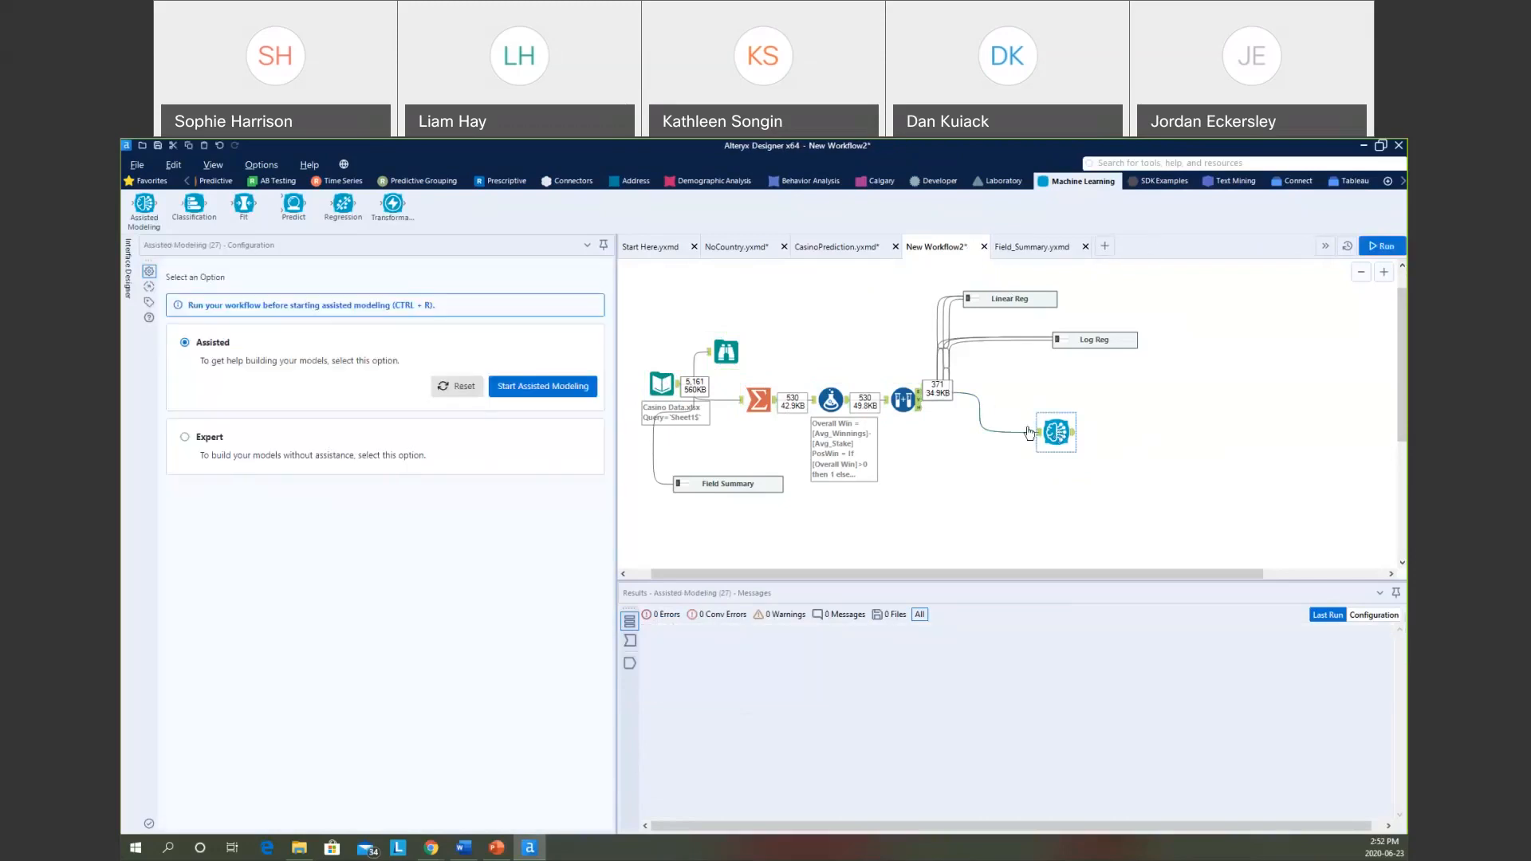
click(537, 387)
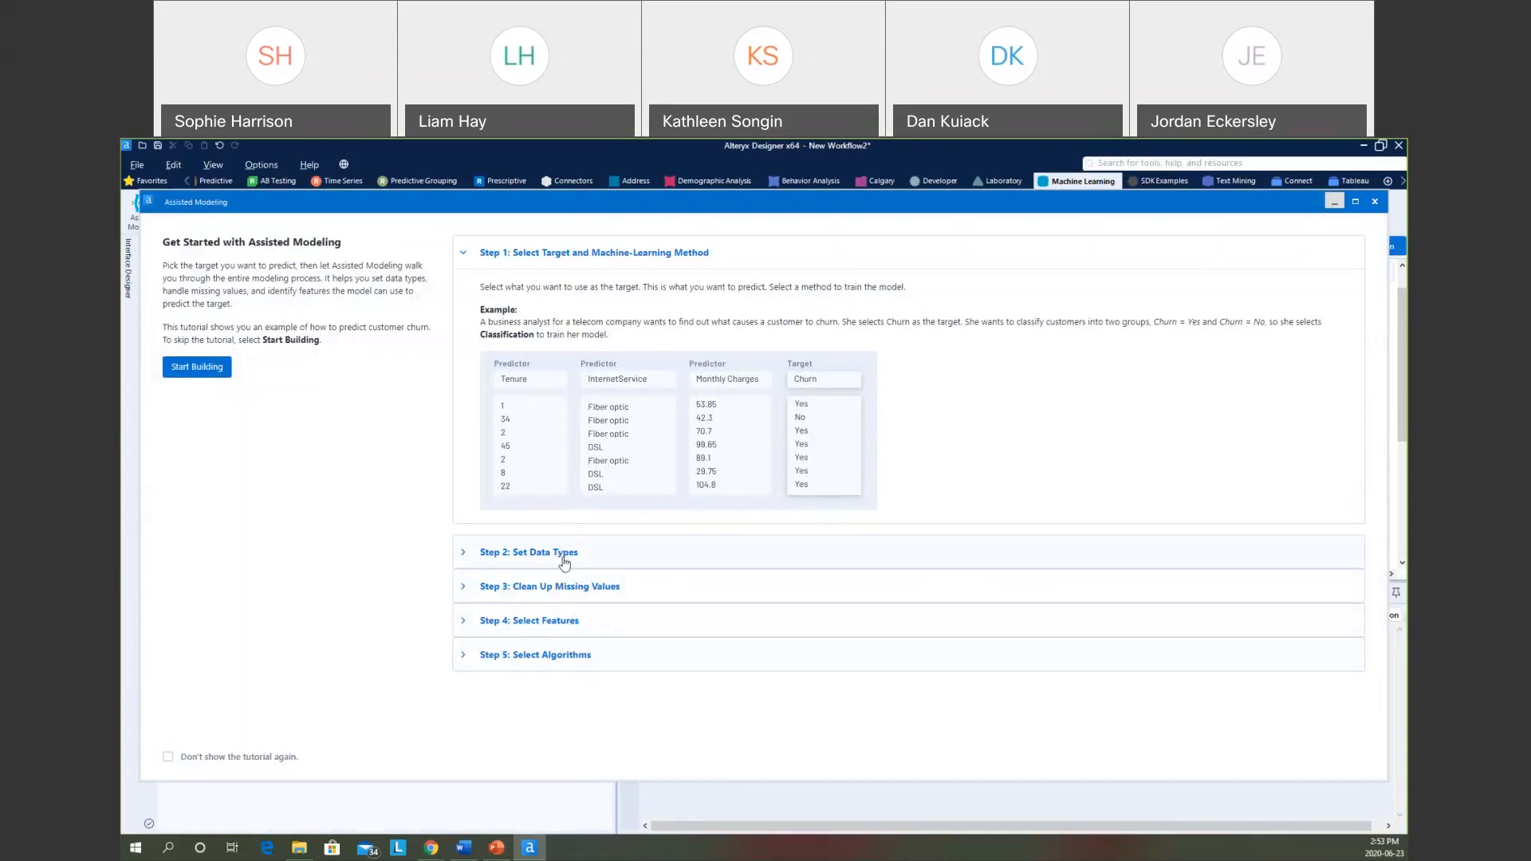
Read the tutorial's explanations of data types, missing values, feature selection and algorithm selection.
click(565, 562)
click(549, 582)
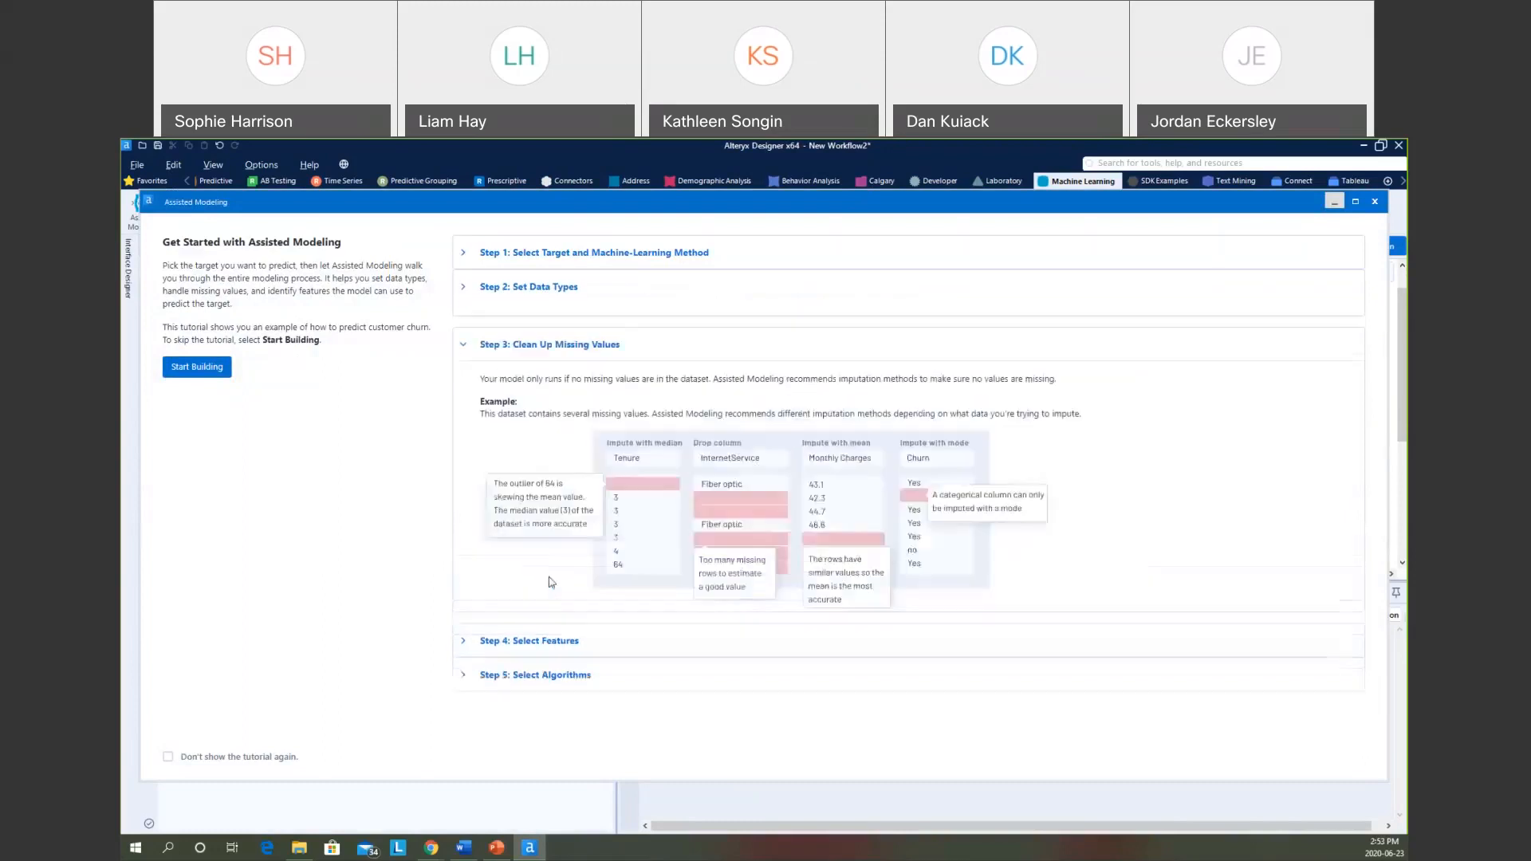
click(537, 641)
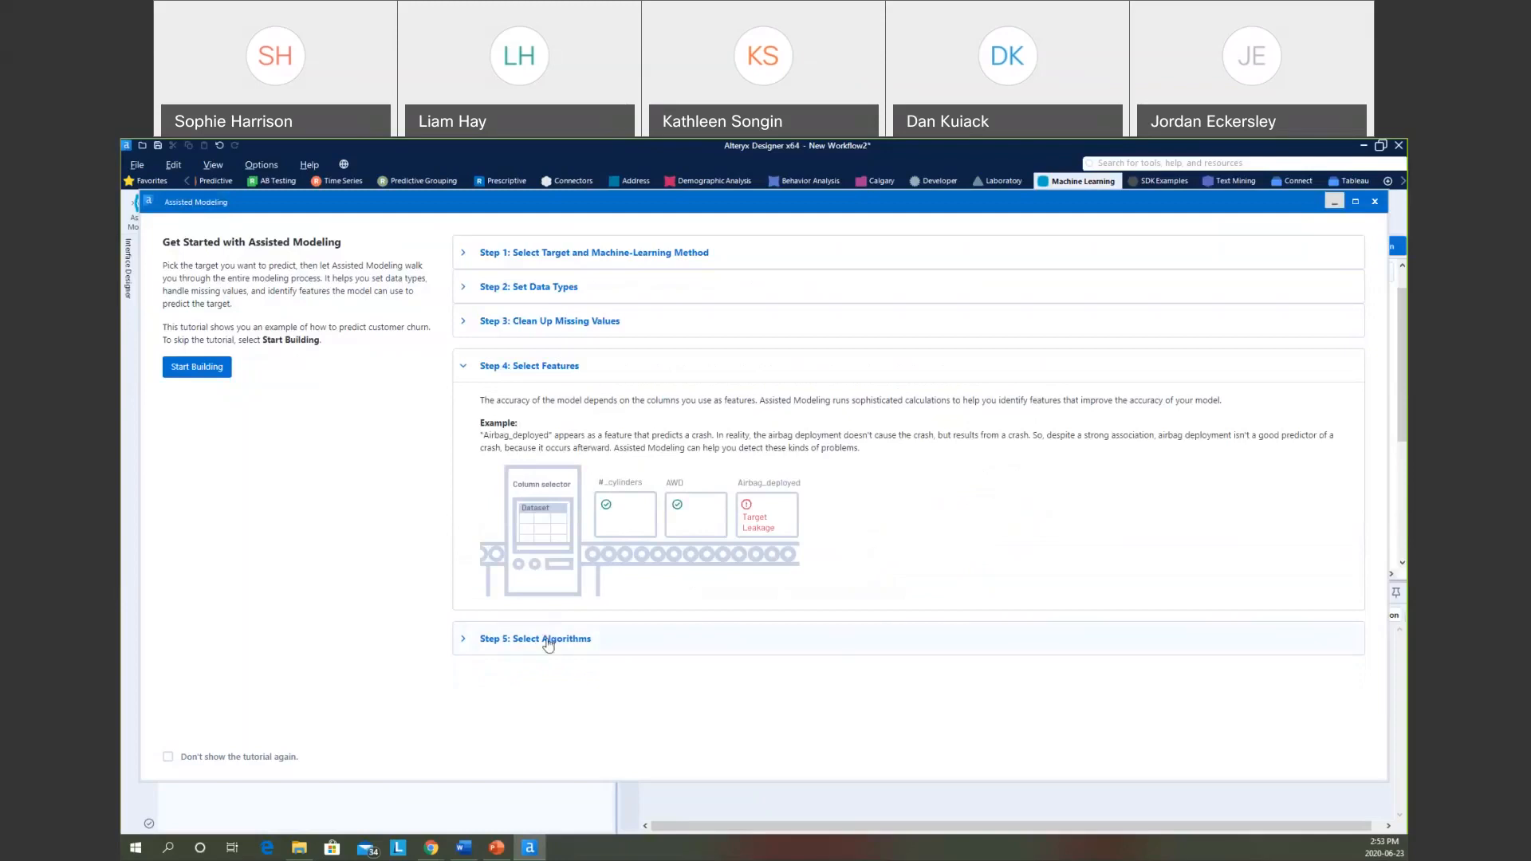
click(547, 640)
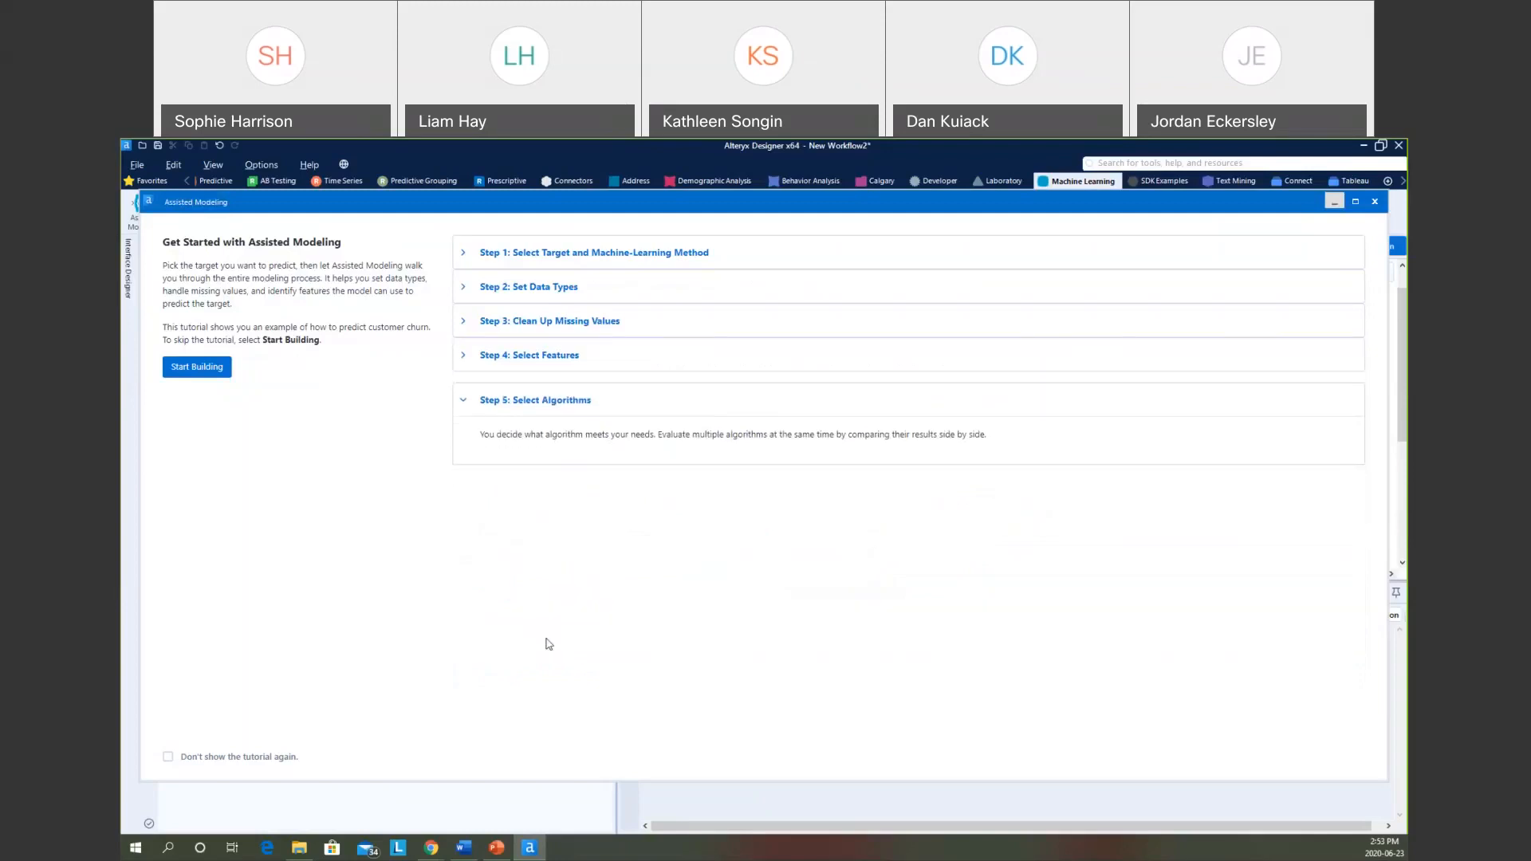
Start building the assisted model with Overall Win as the target and Regression as the method, and confirm the target.
click(204, 372)
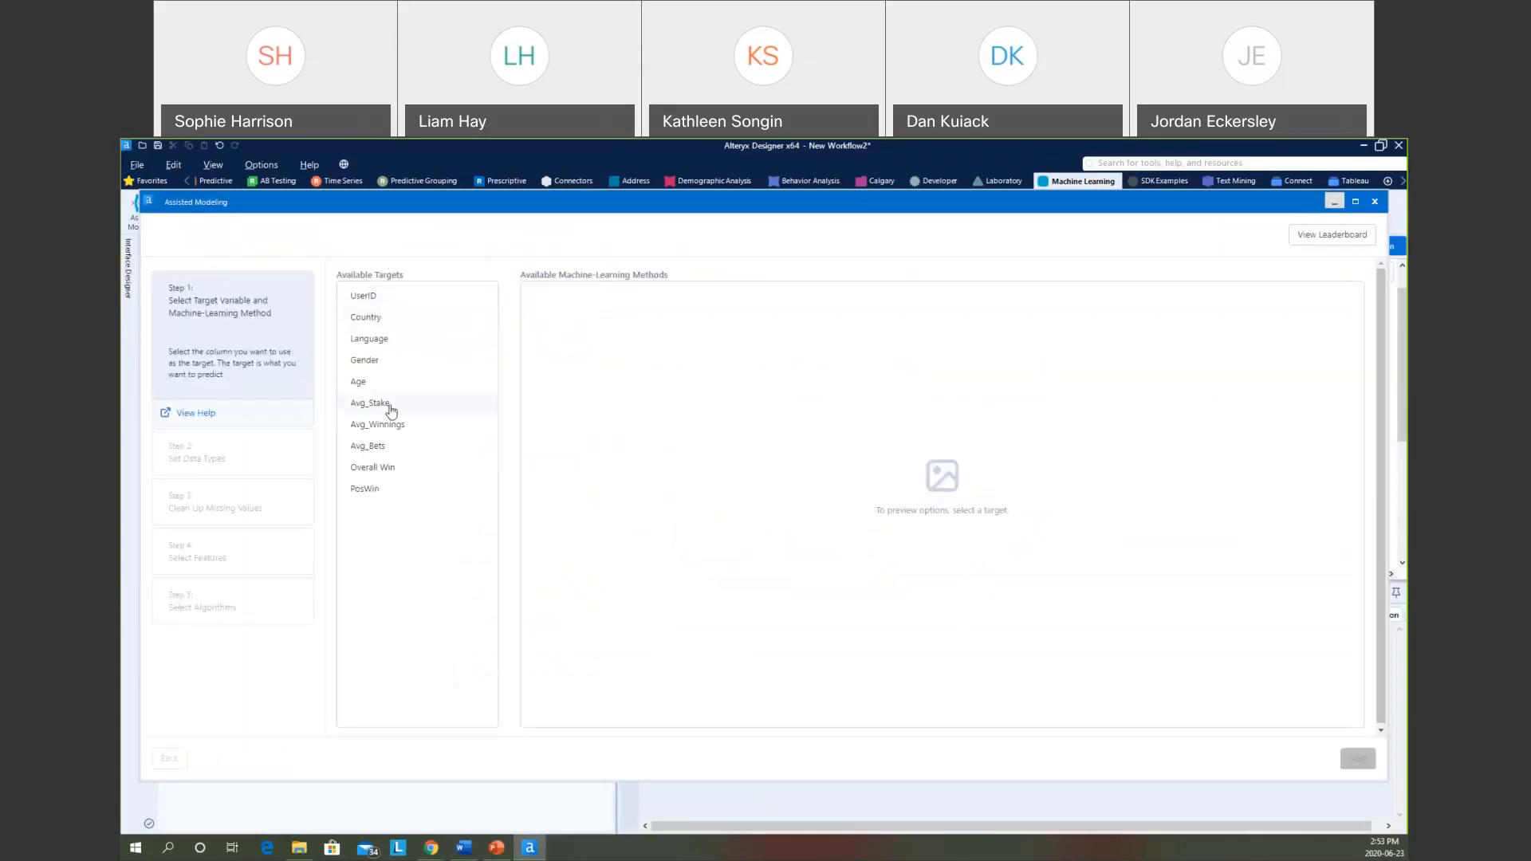
click(383, 471)
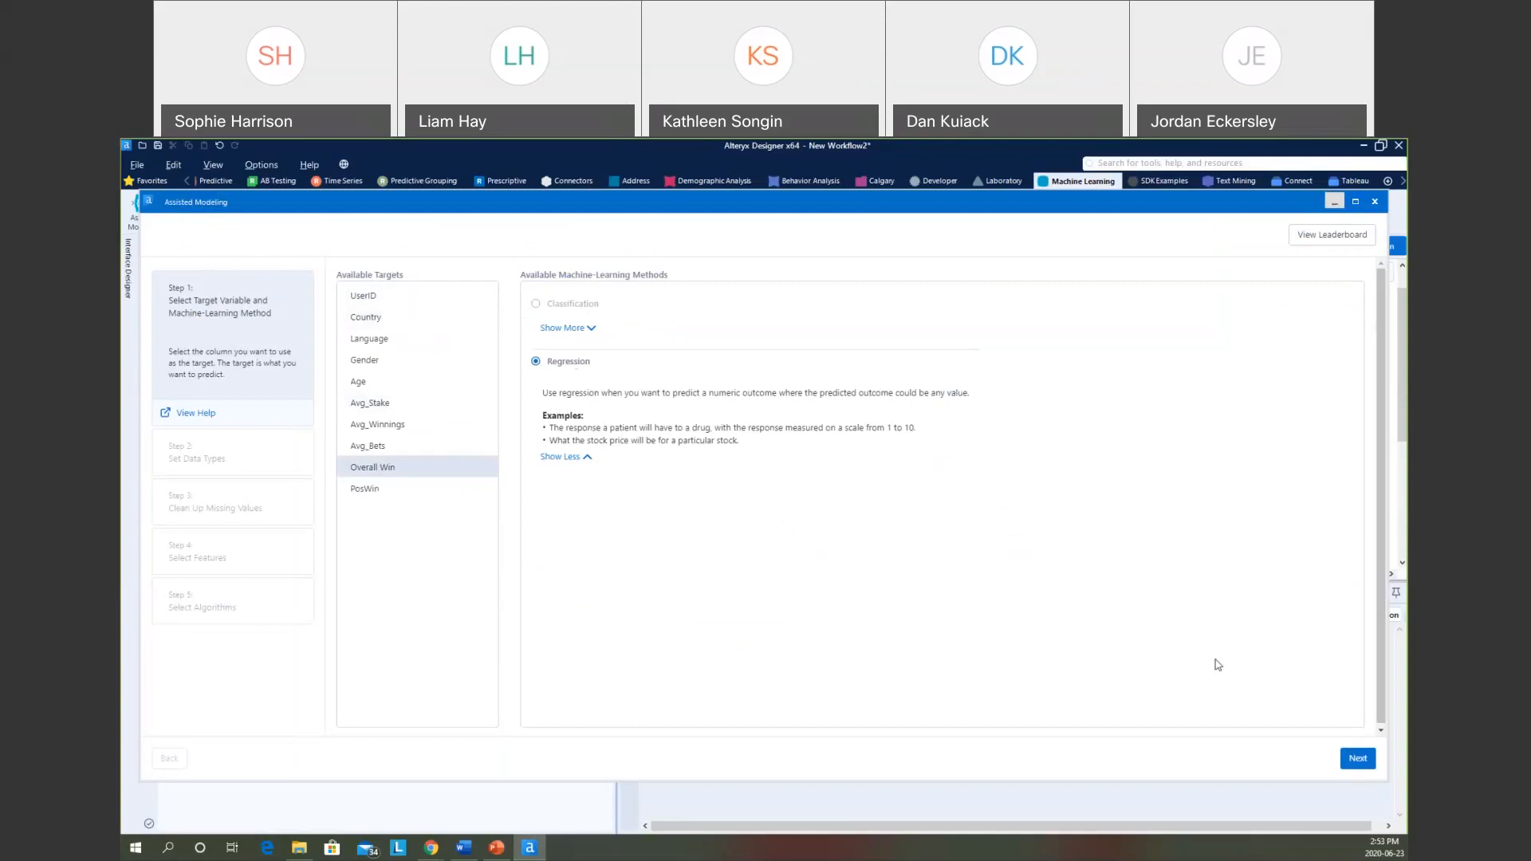
click(1353, 758)
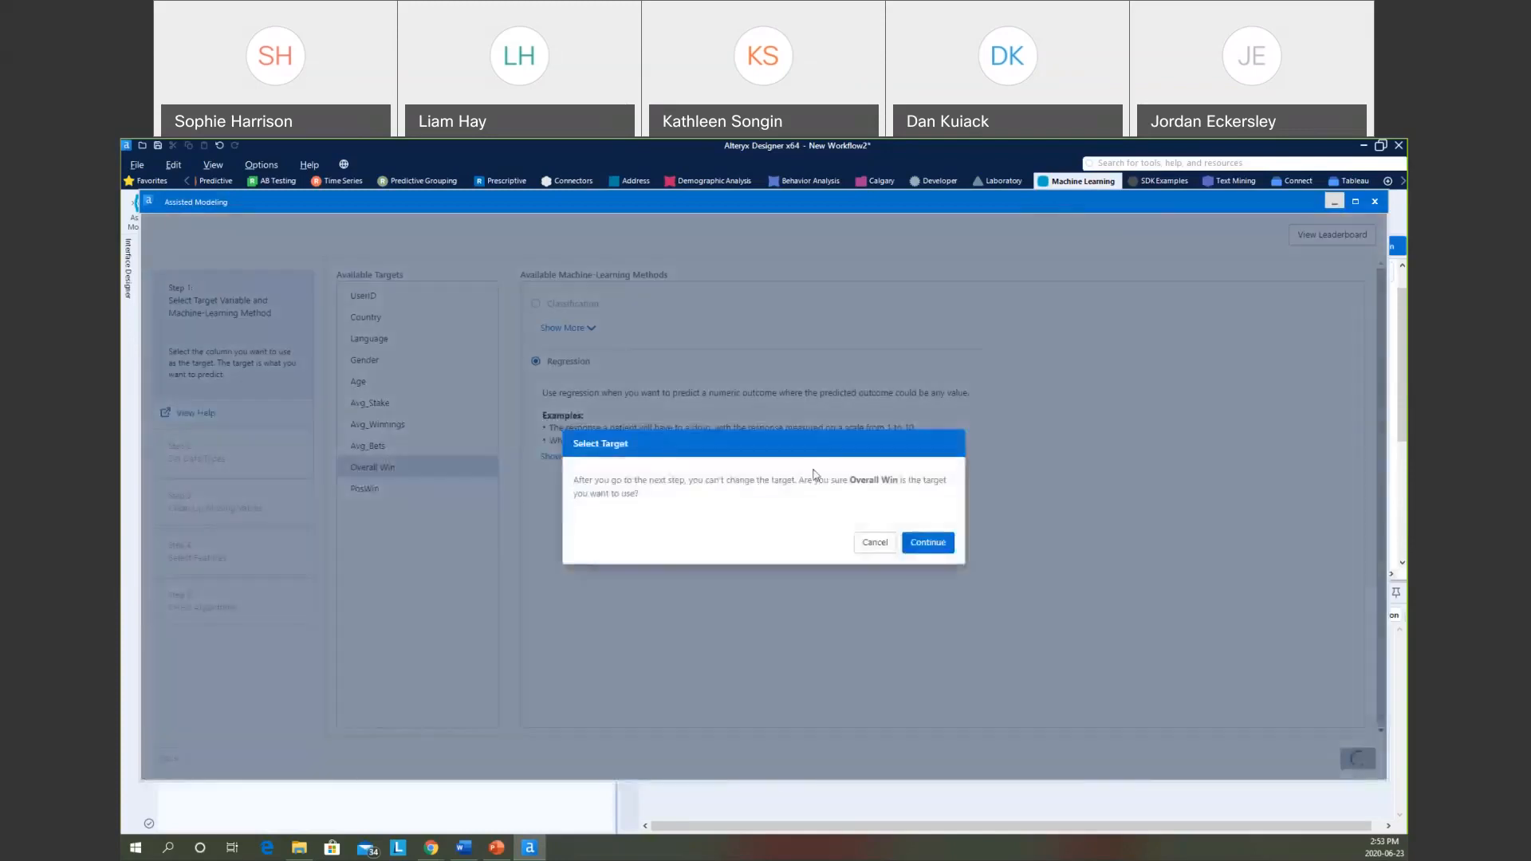
click(927, 545)
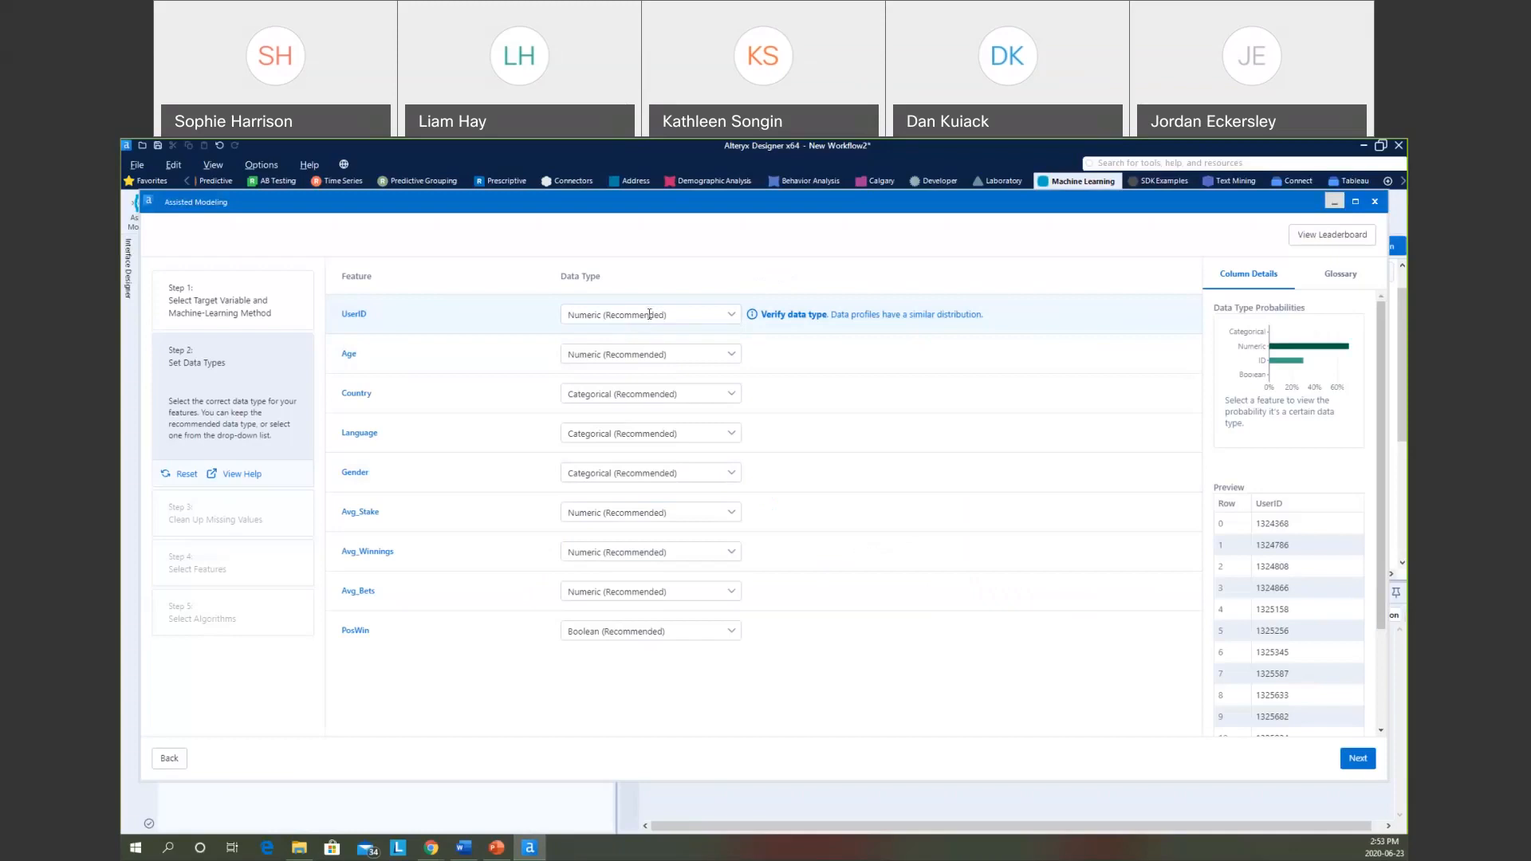
Set the UserID feature's data type to ID and continue past the missing-values cleanup to feature selection.
click(649, 314)
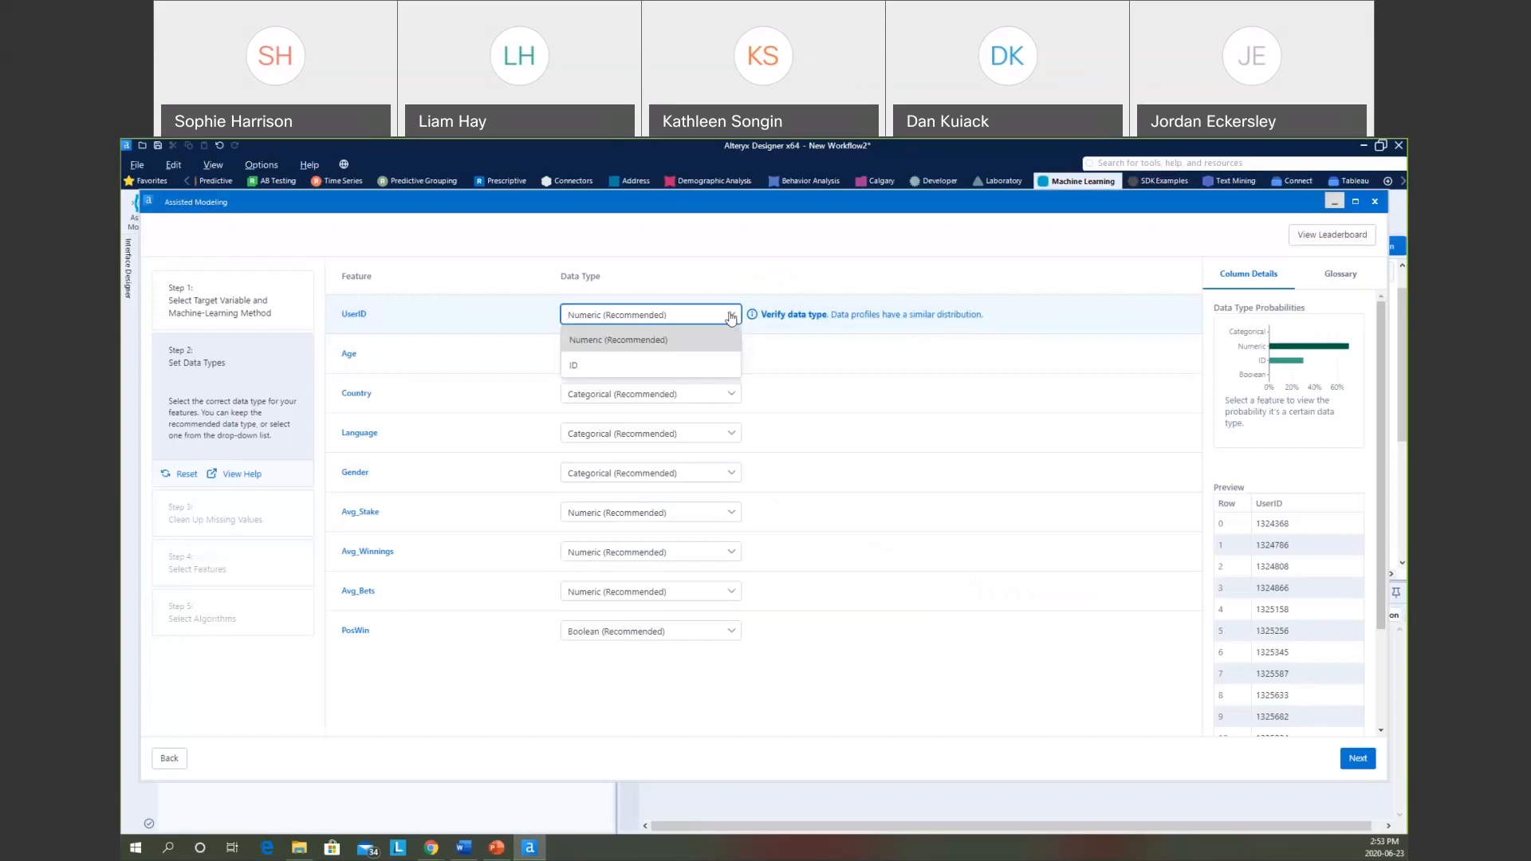
mouse_move(744, 319)
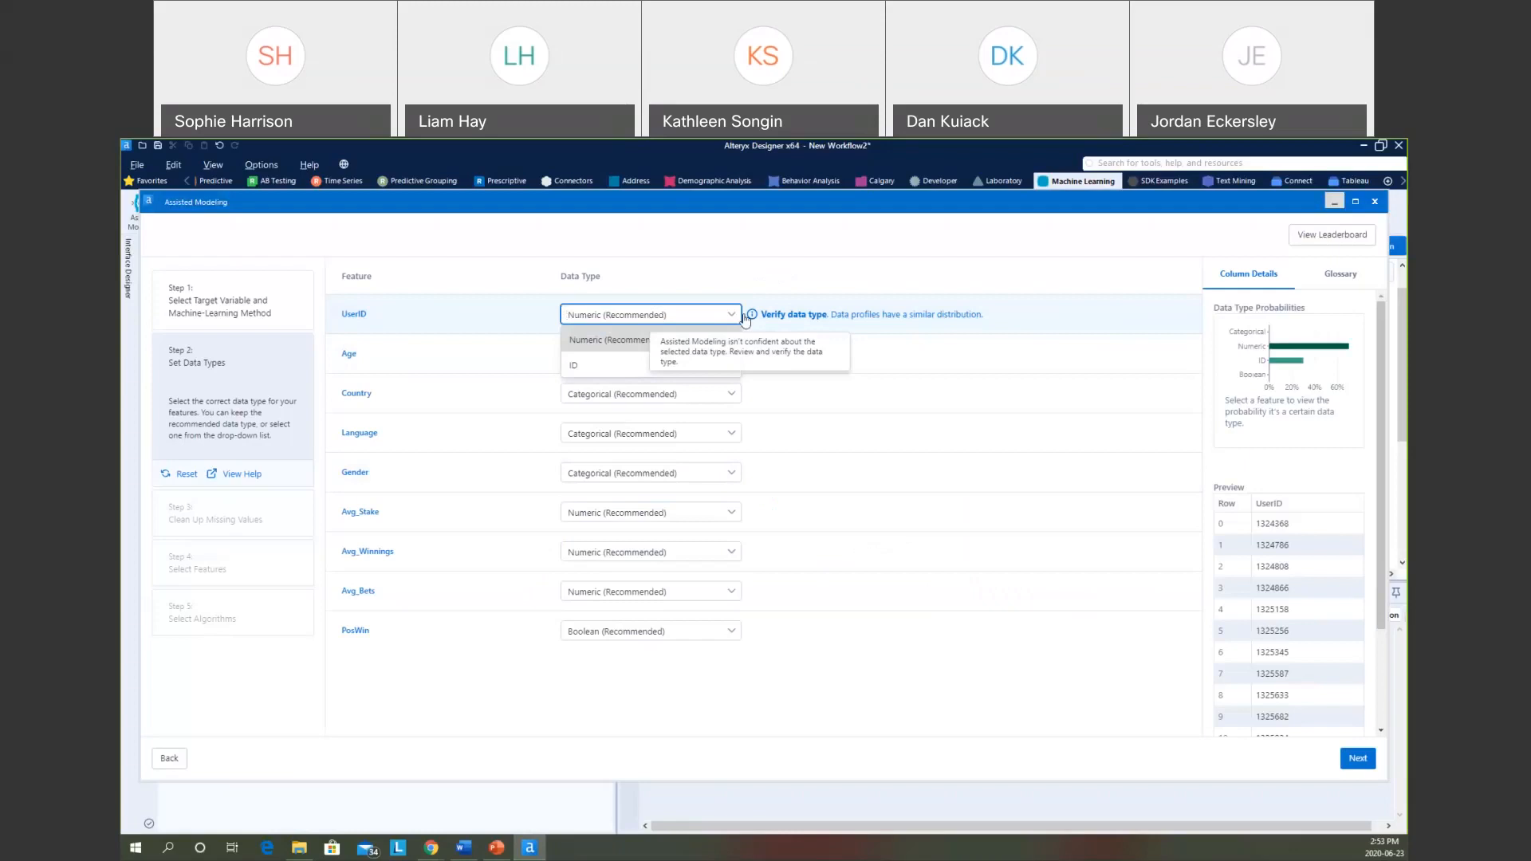
click(637, 365)
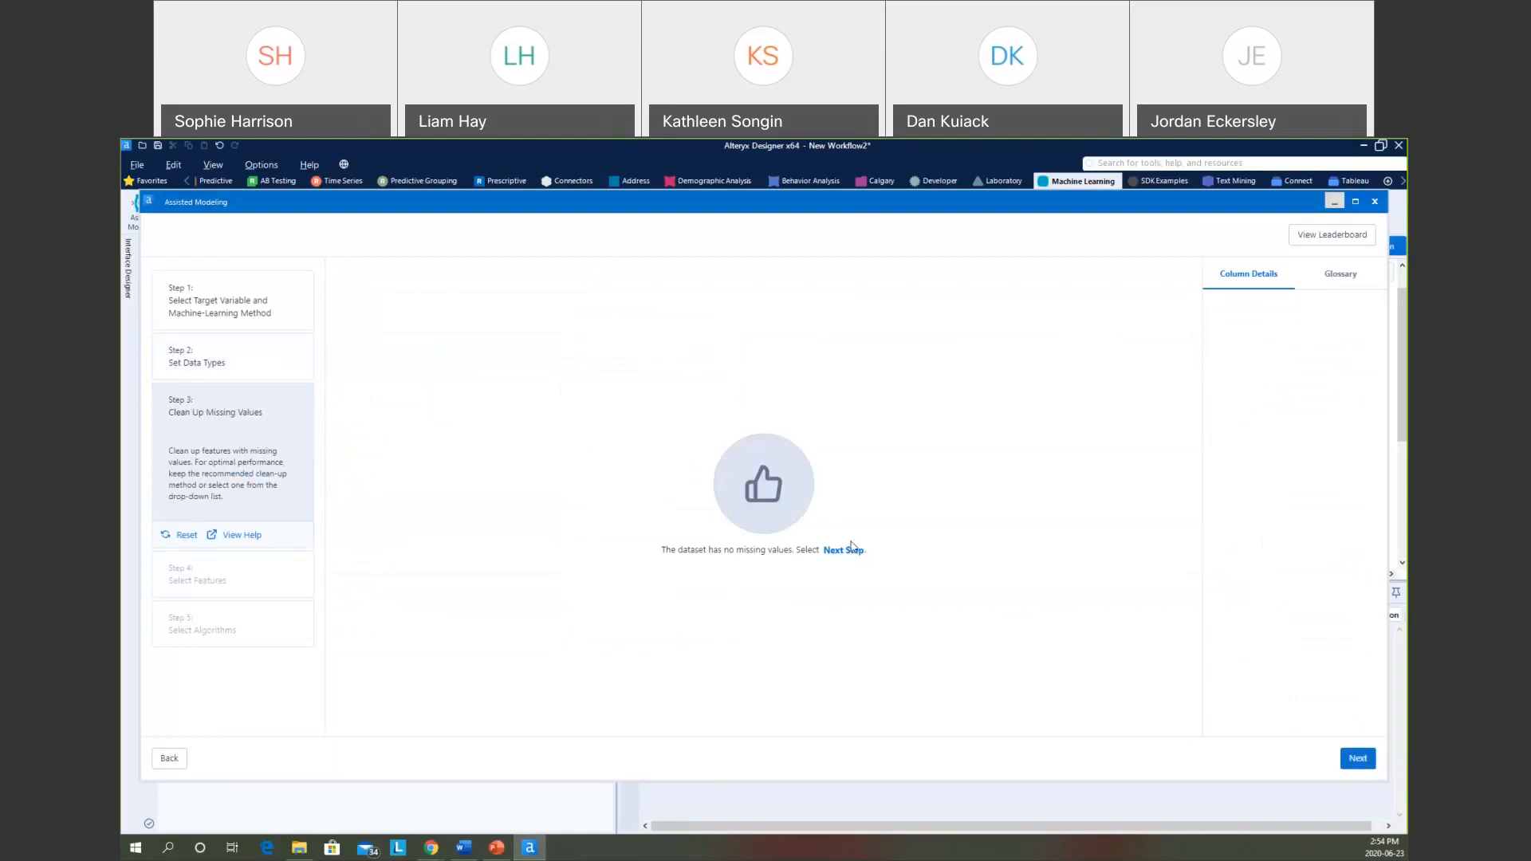
click(1358, 758)
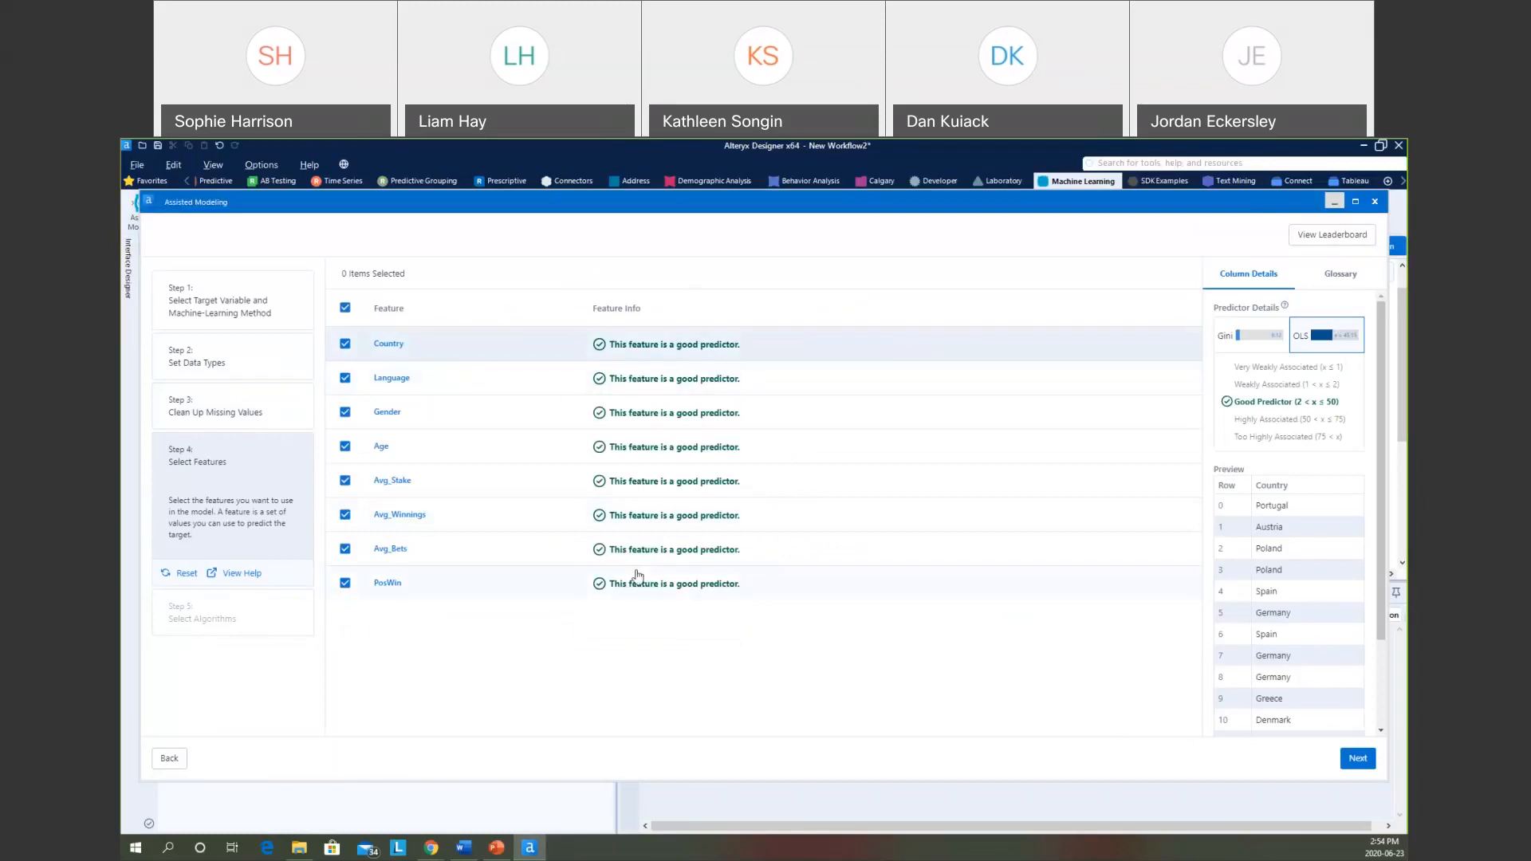
Exclude Country, Avg_Stake, Avg_Winnings and PosWin from the features and run the Linear Regression, Decision Tree and Random Forest algorithms.
click(345, 344)
click(344, 485)
click(344, 517)
click(345, 584)
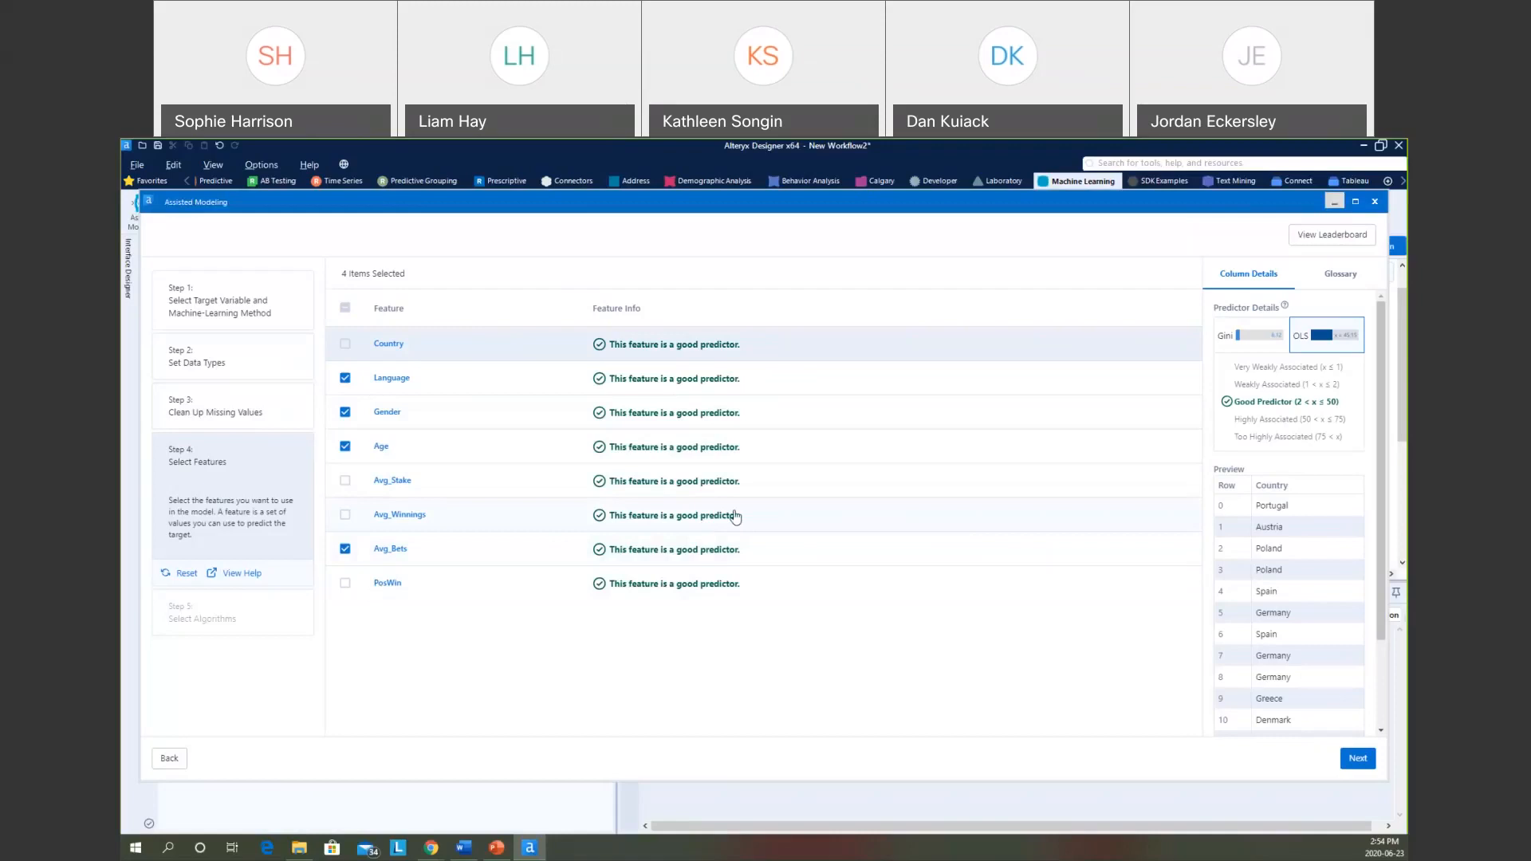
click(1358, 758)
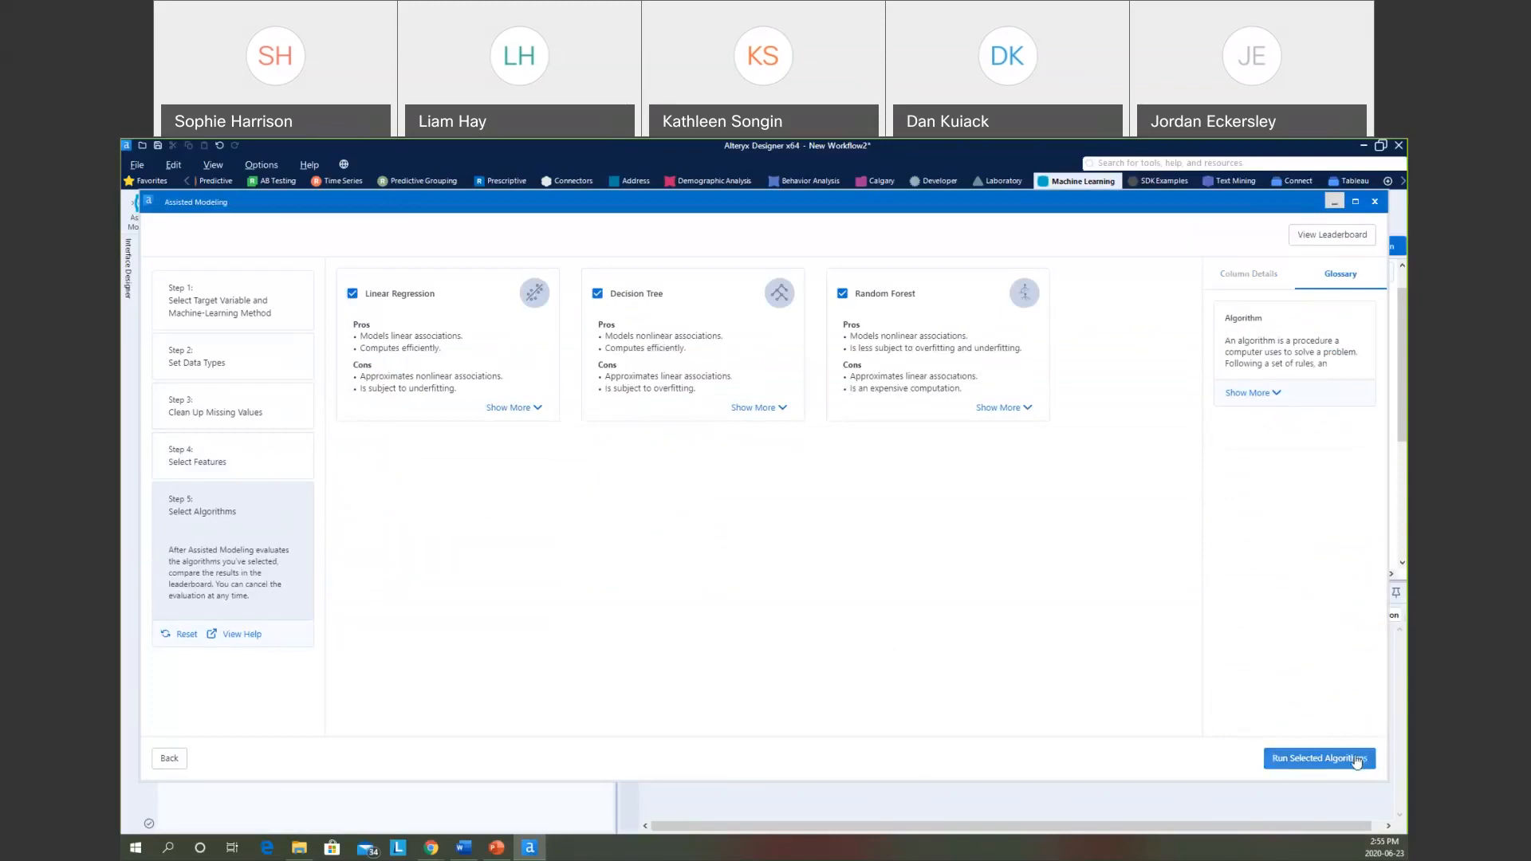
click(1358, 762)
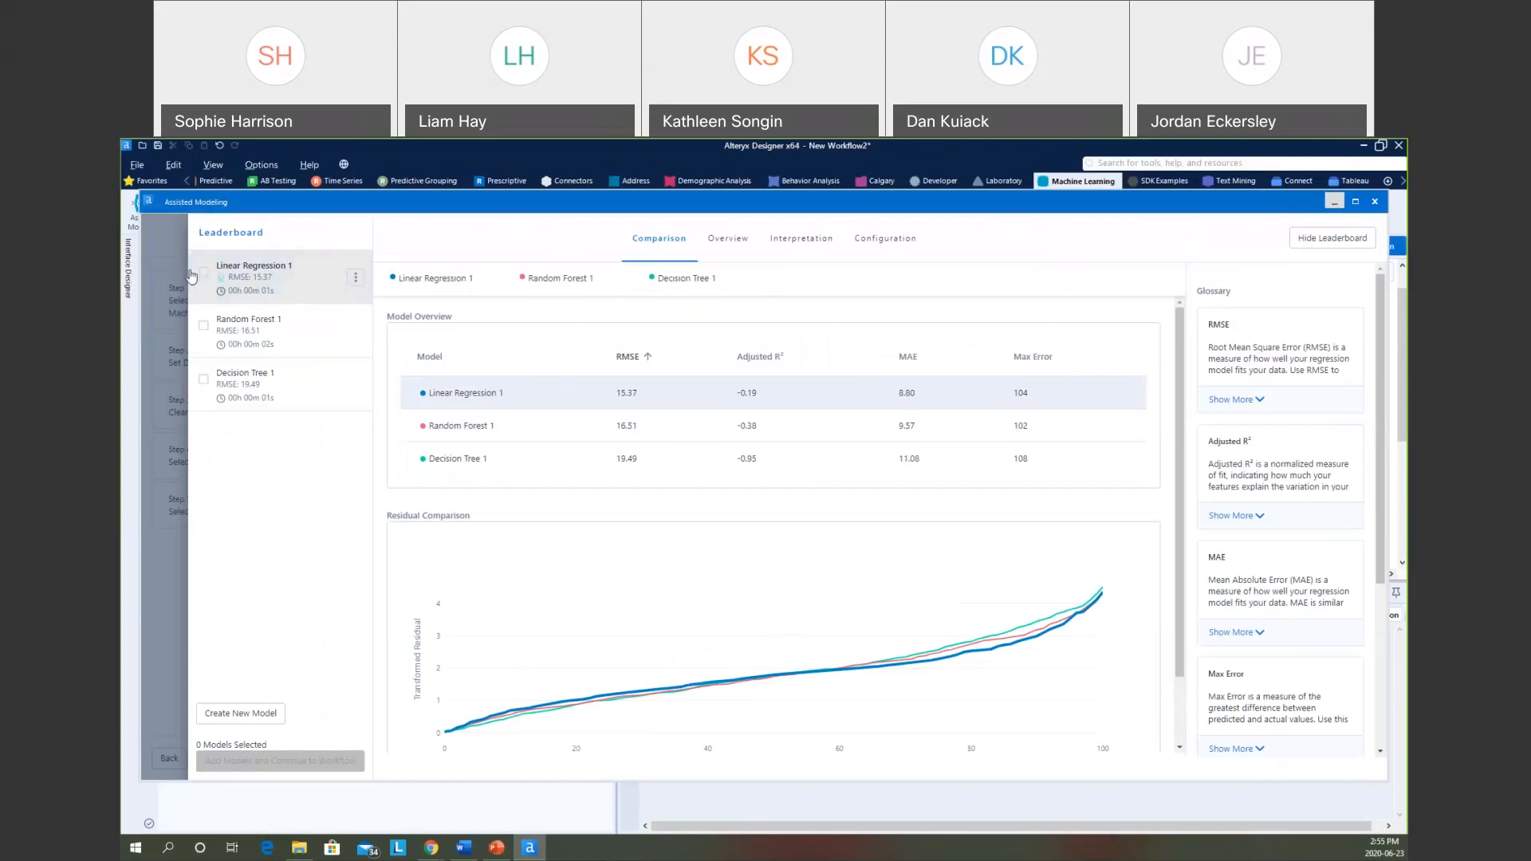
Compare the three models on the leaderboard and examine the linear regression's actual-versus-predicted plot, feature importance and configuration.
click(259, 330)
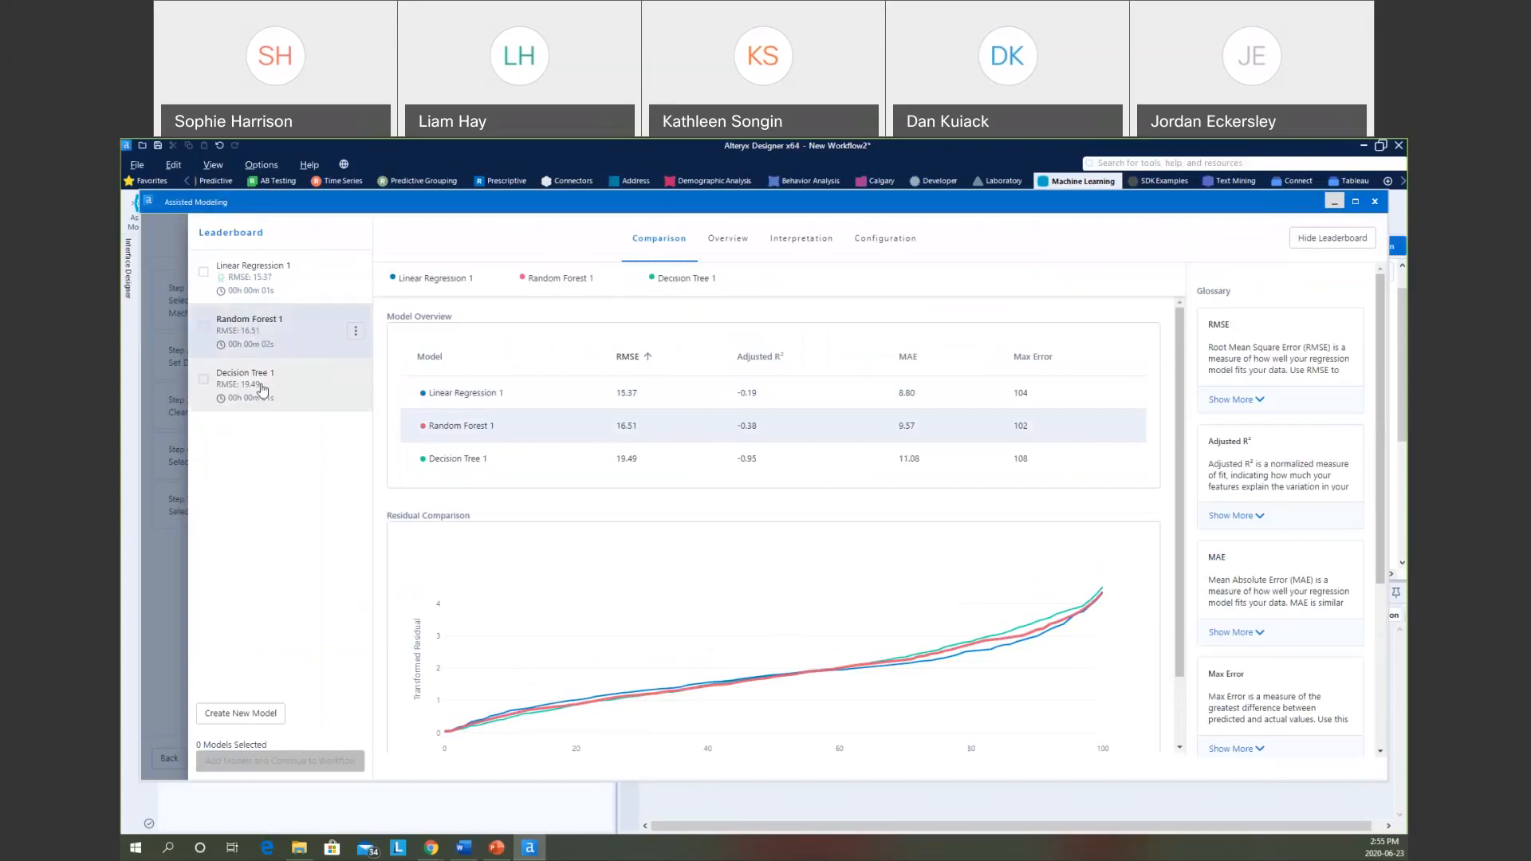
click(261, 389)
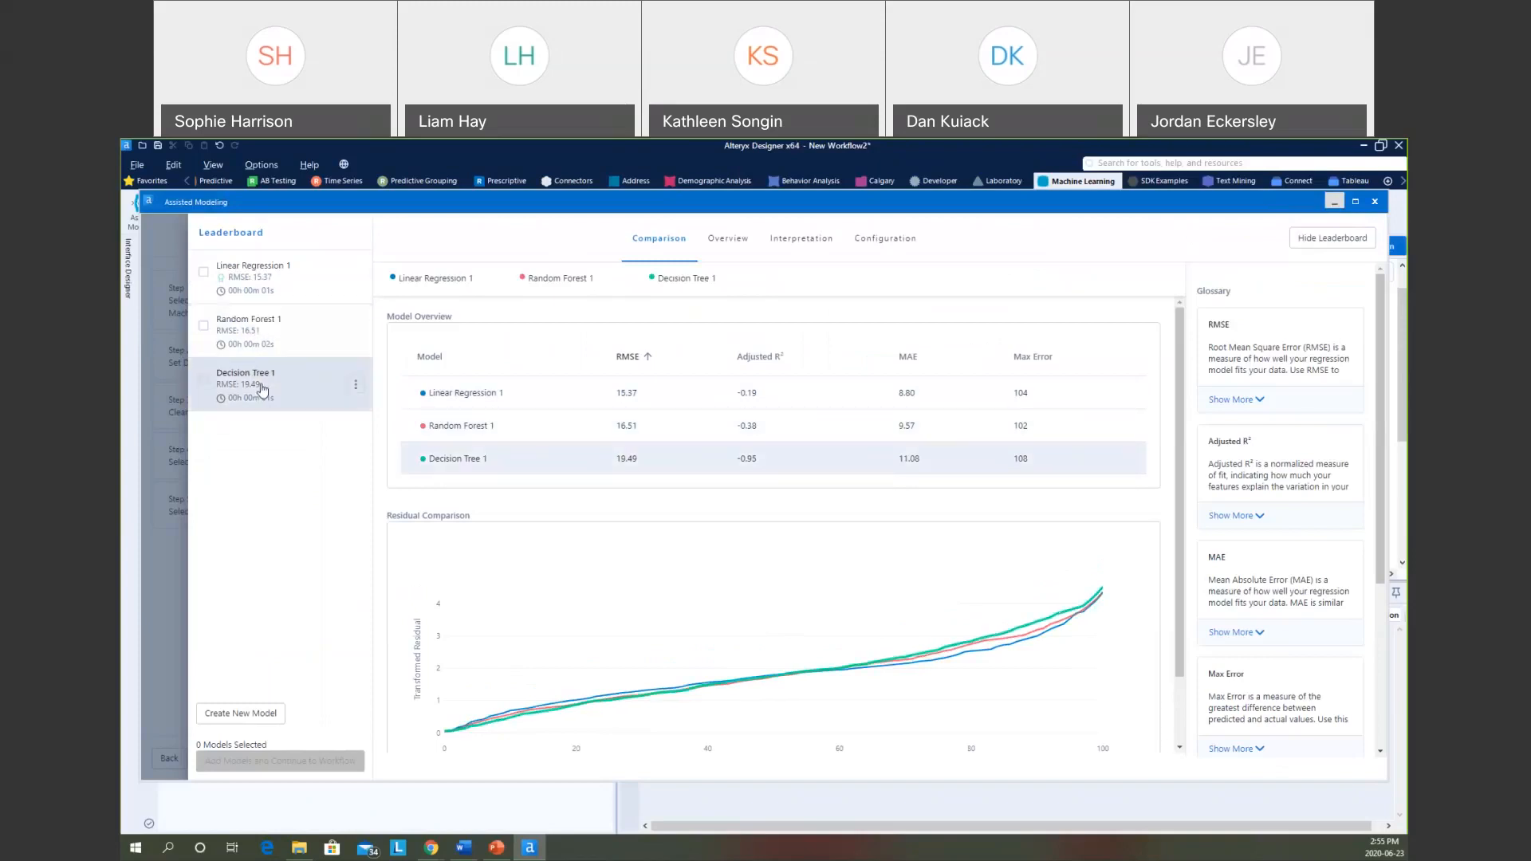
click(276, 274)
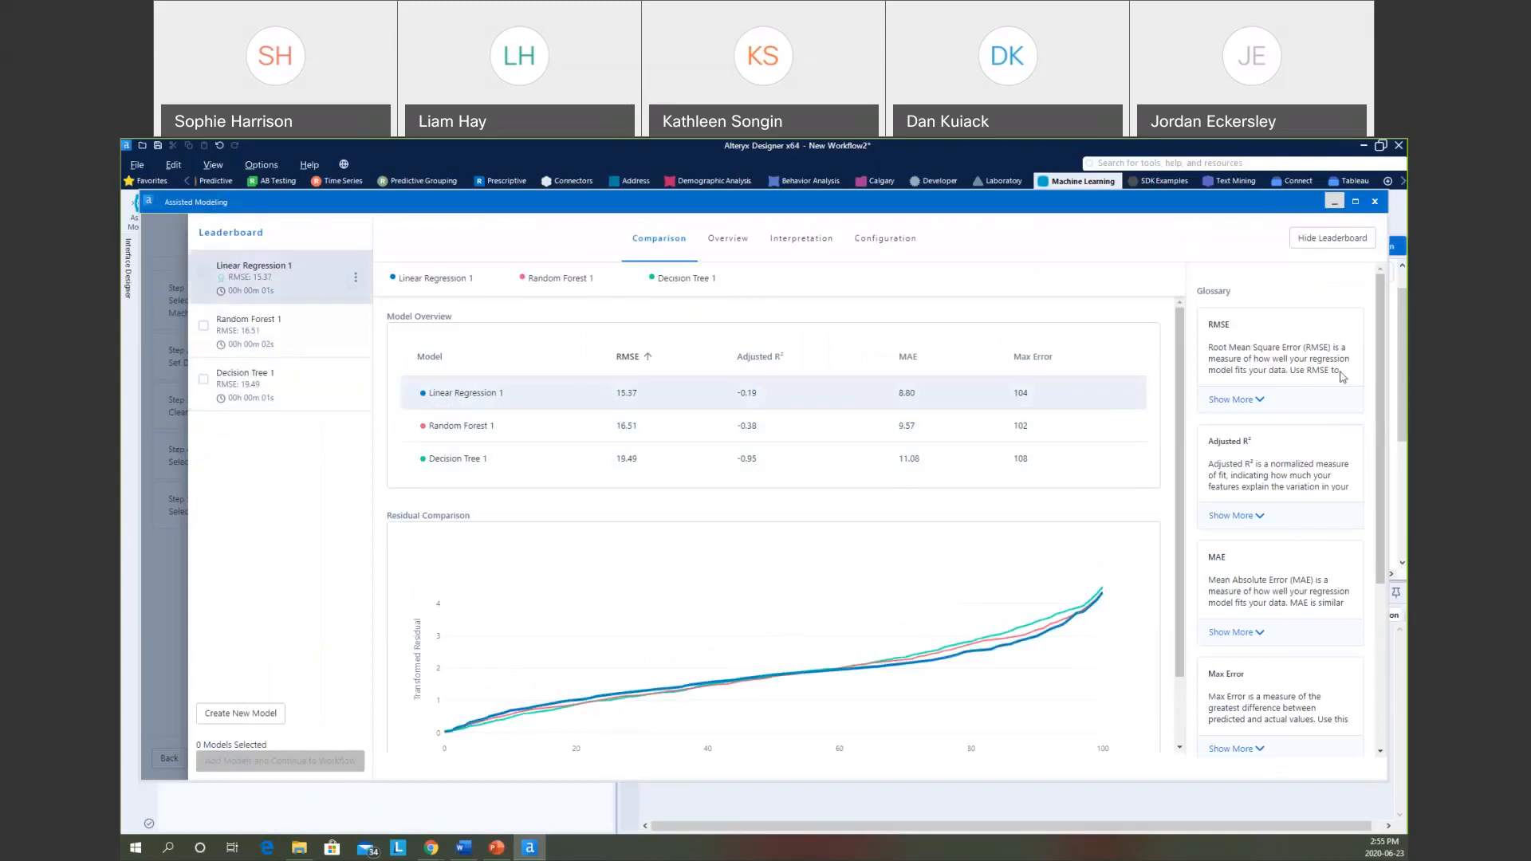
scroll(1329, 499, down, 3)
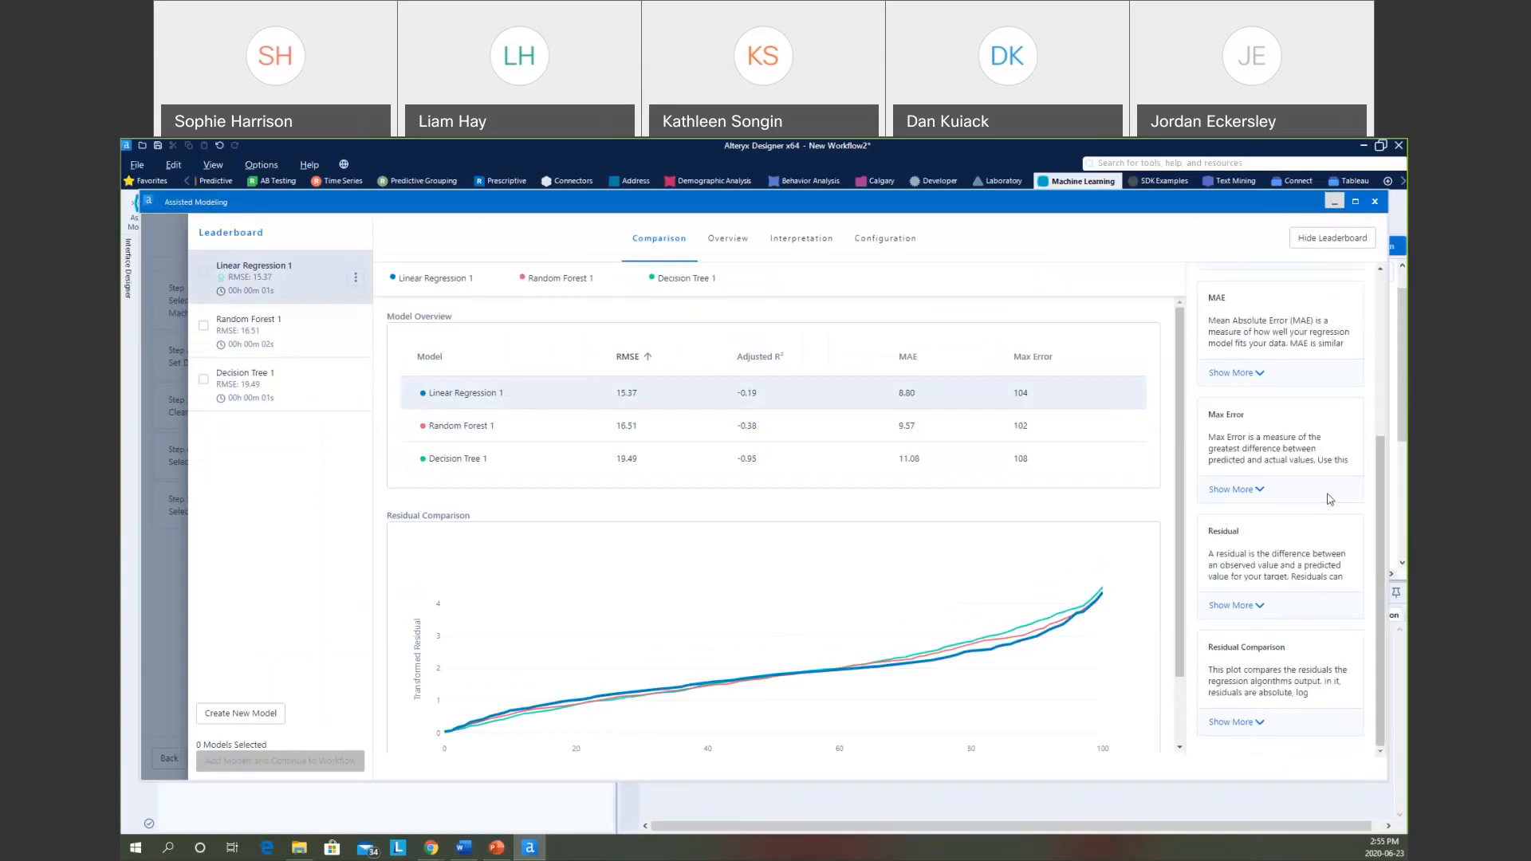
scroll(1329, 500, up, 3)
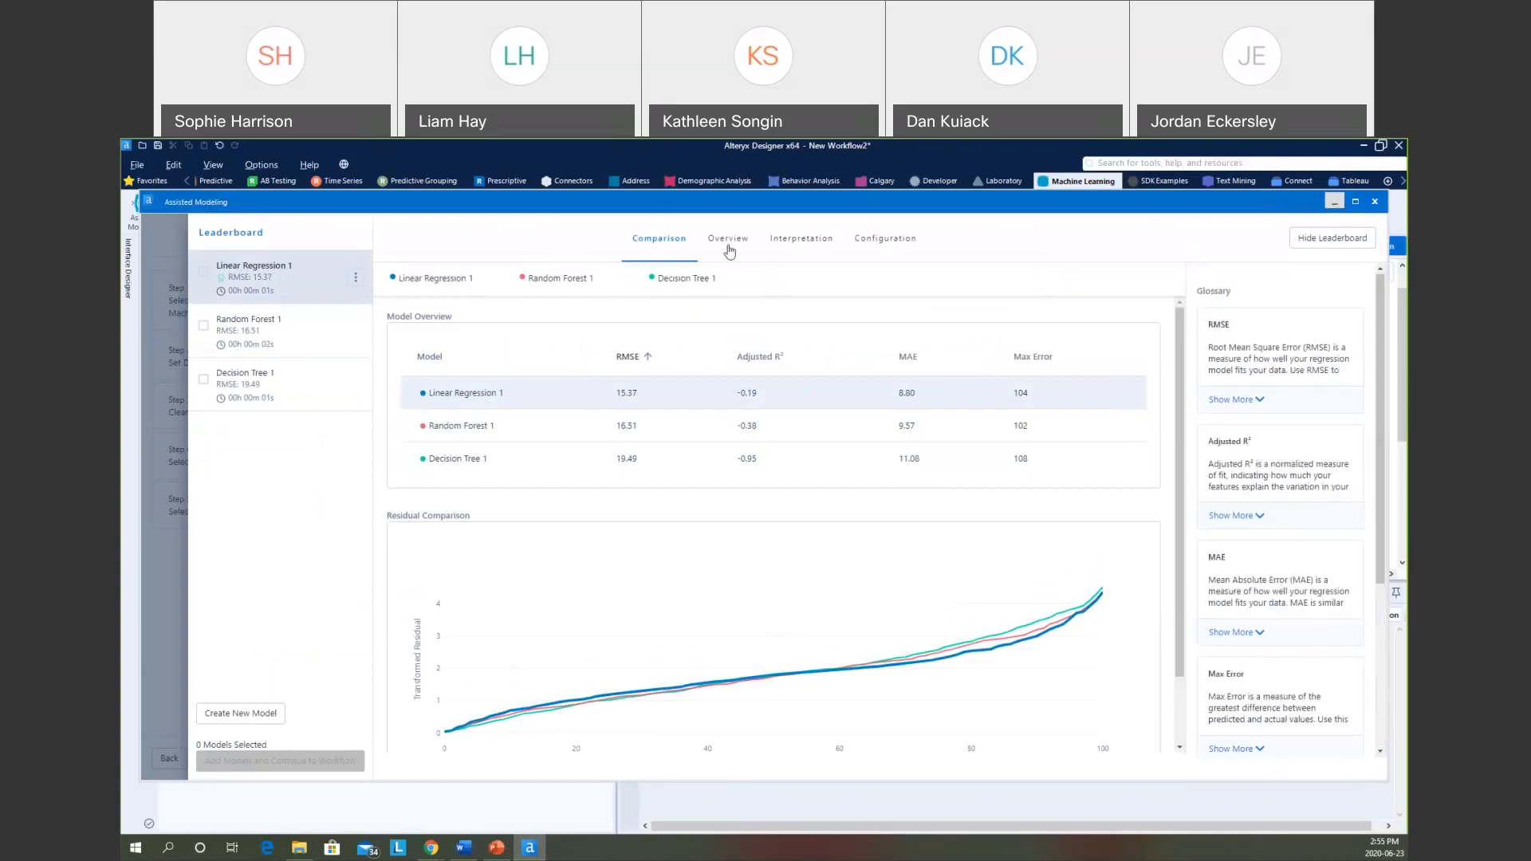
click(728, 241)
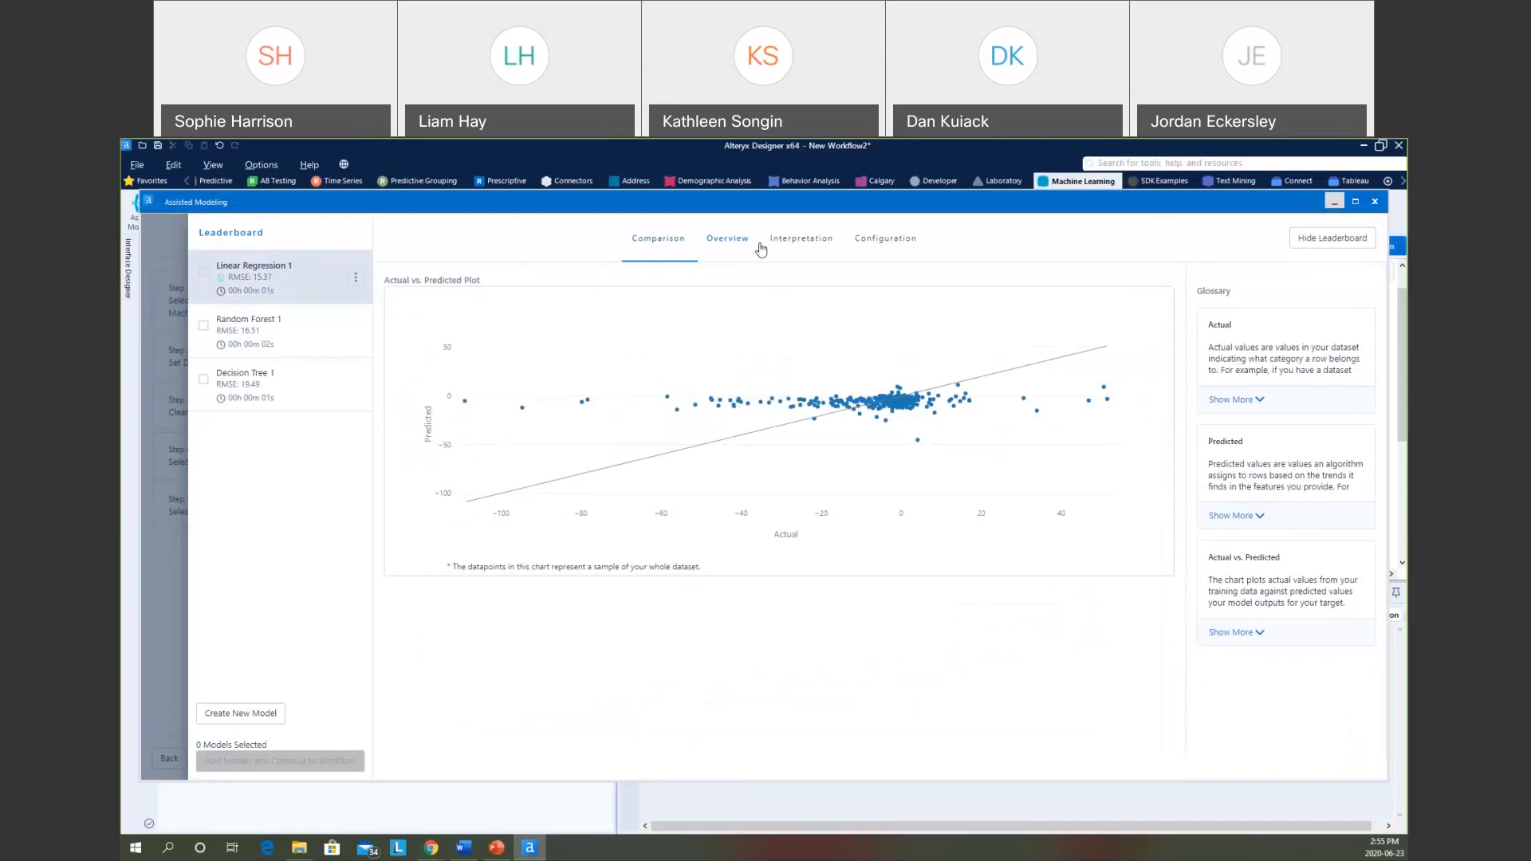
click(792, 247)
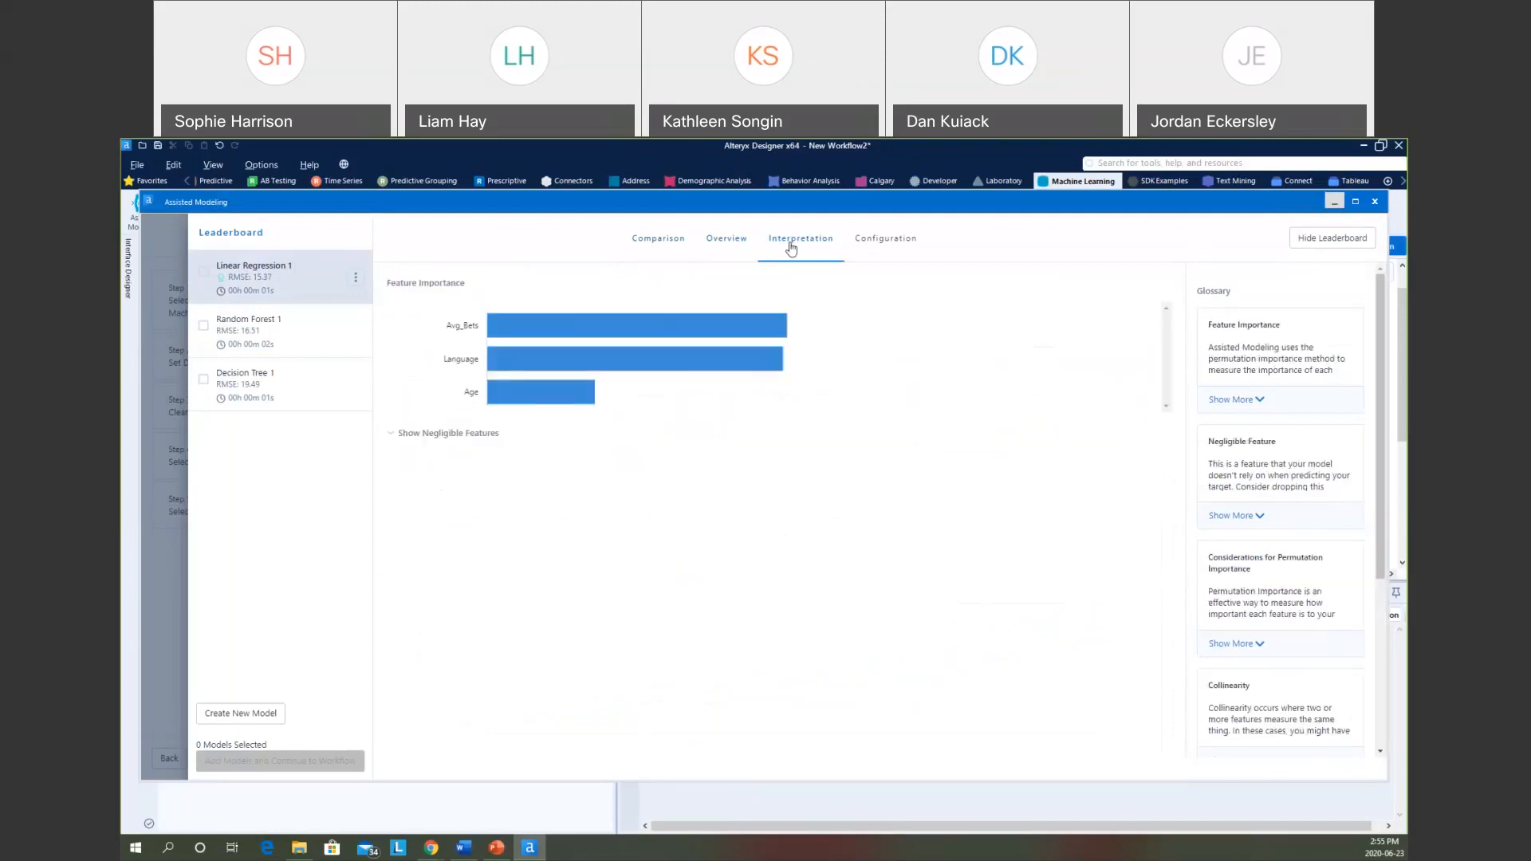
click(856, 248)
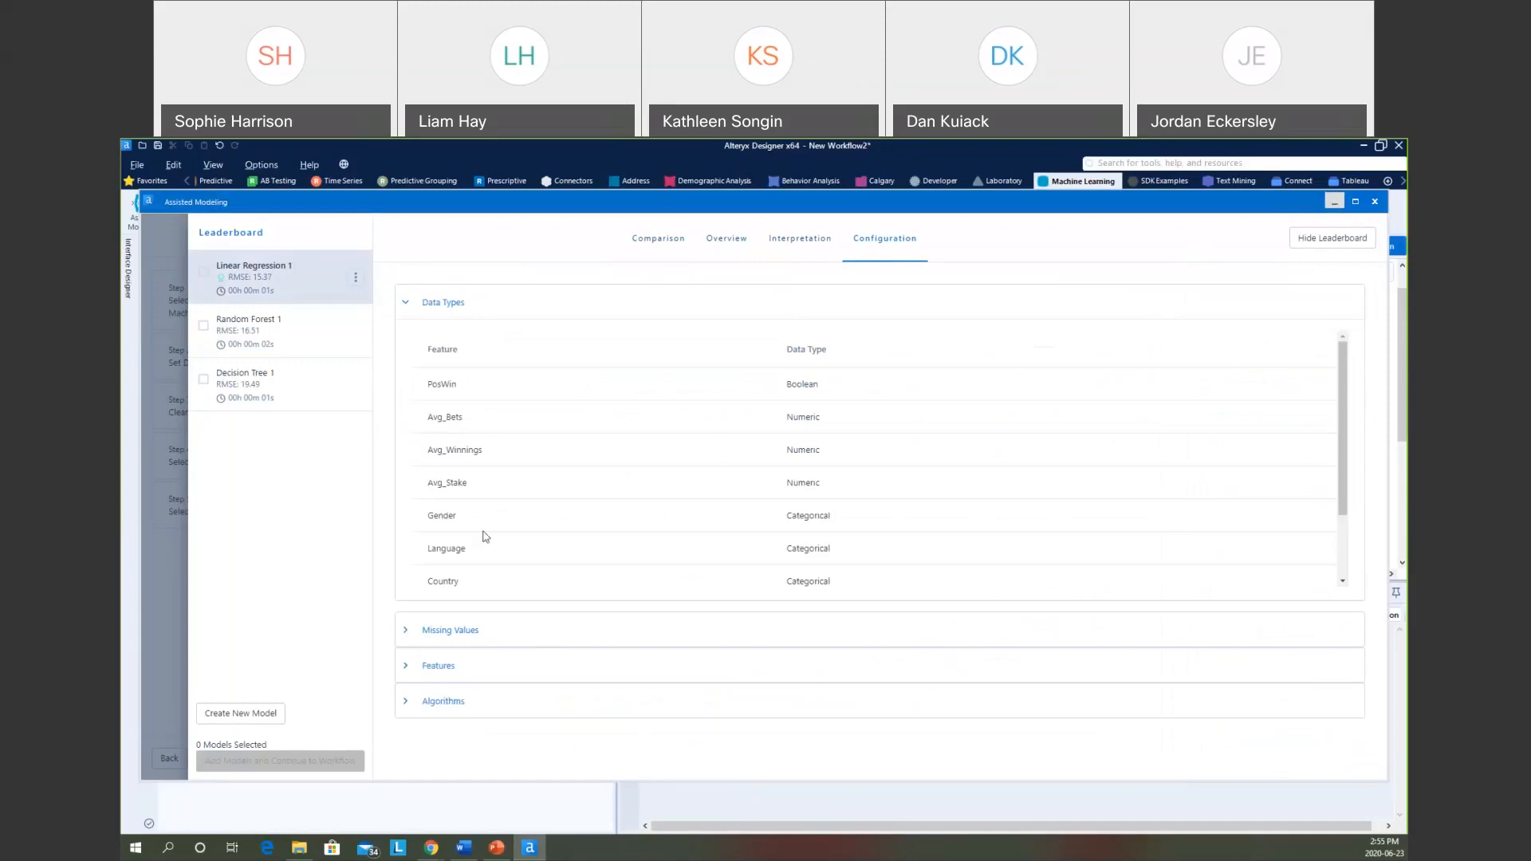
Add the Linear Regression 1 model to the workflow and feed the validation sample from Create Samples into its Predict Values tool.
click(204, 274)
click(274, 762)
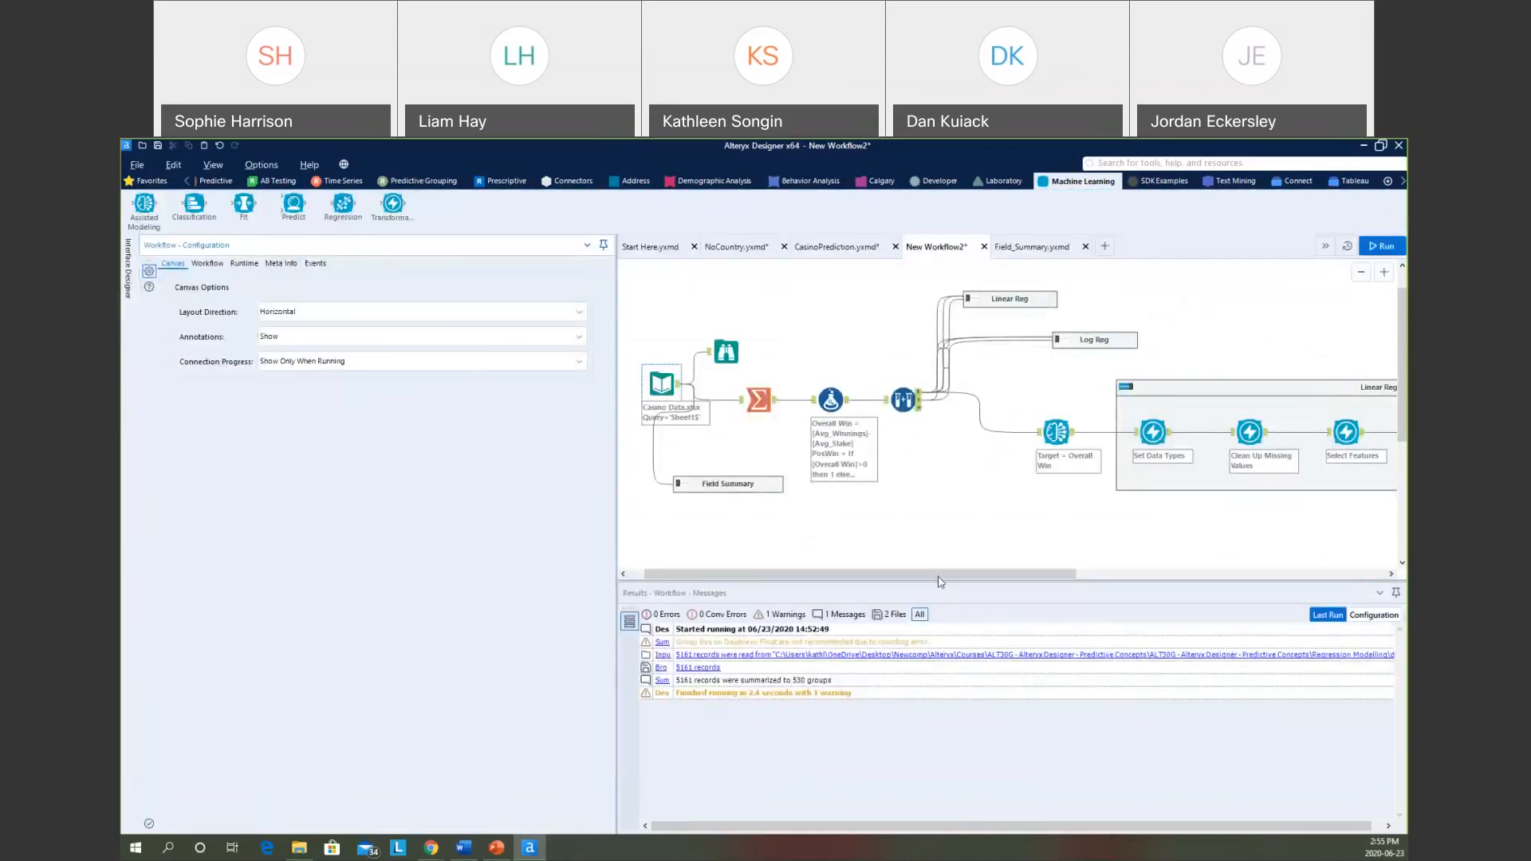
drag(941, 575, 1151, 581)
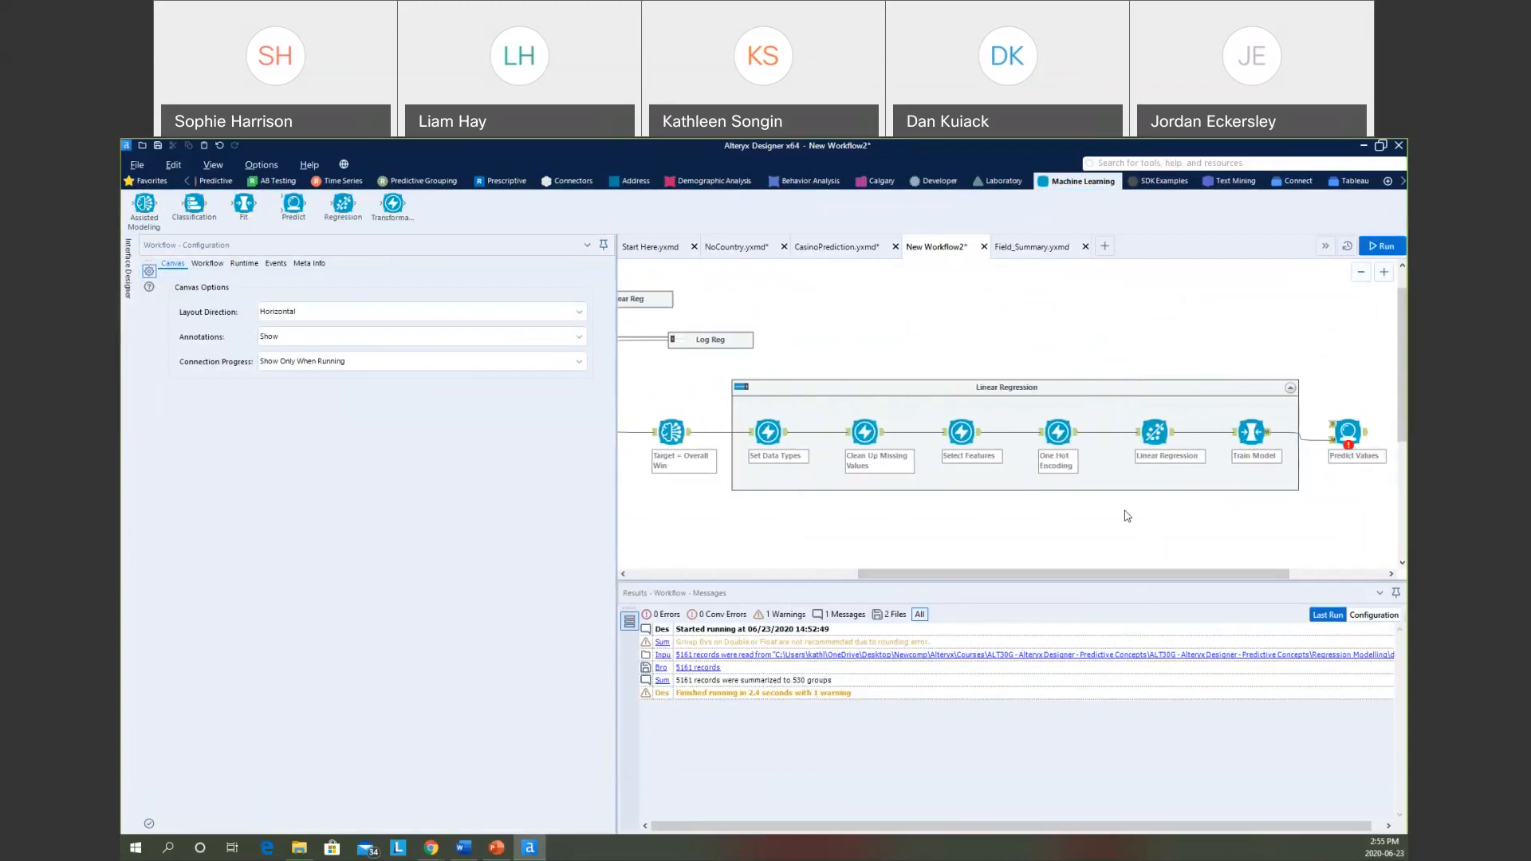
scroll(1127, 516, down, 1)
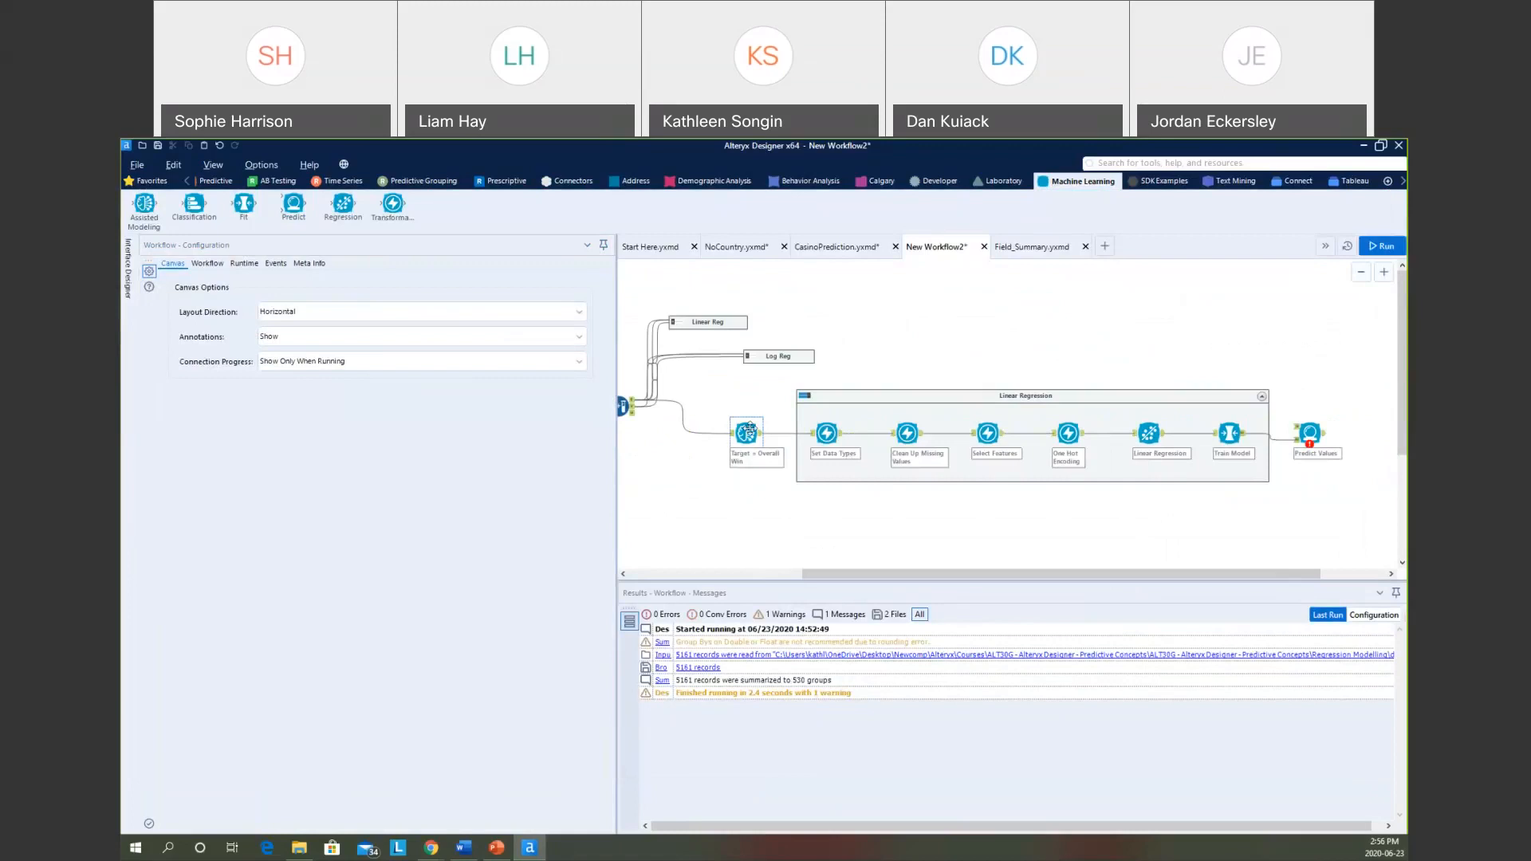
drag(636, 410, 1299, 431)
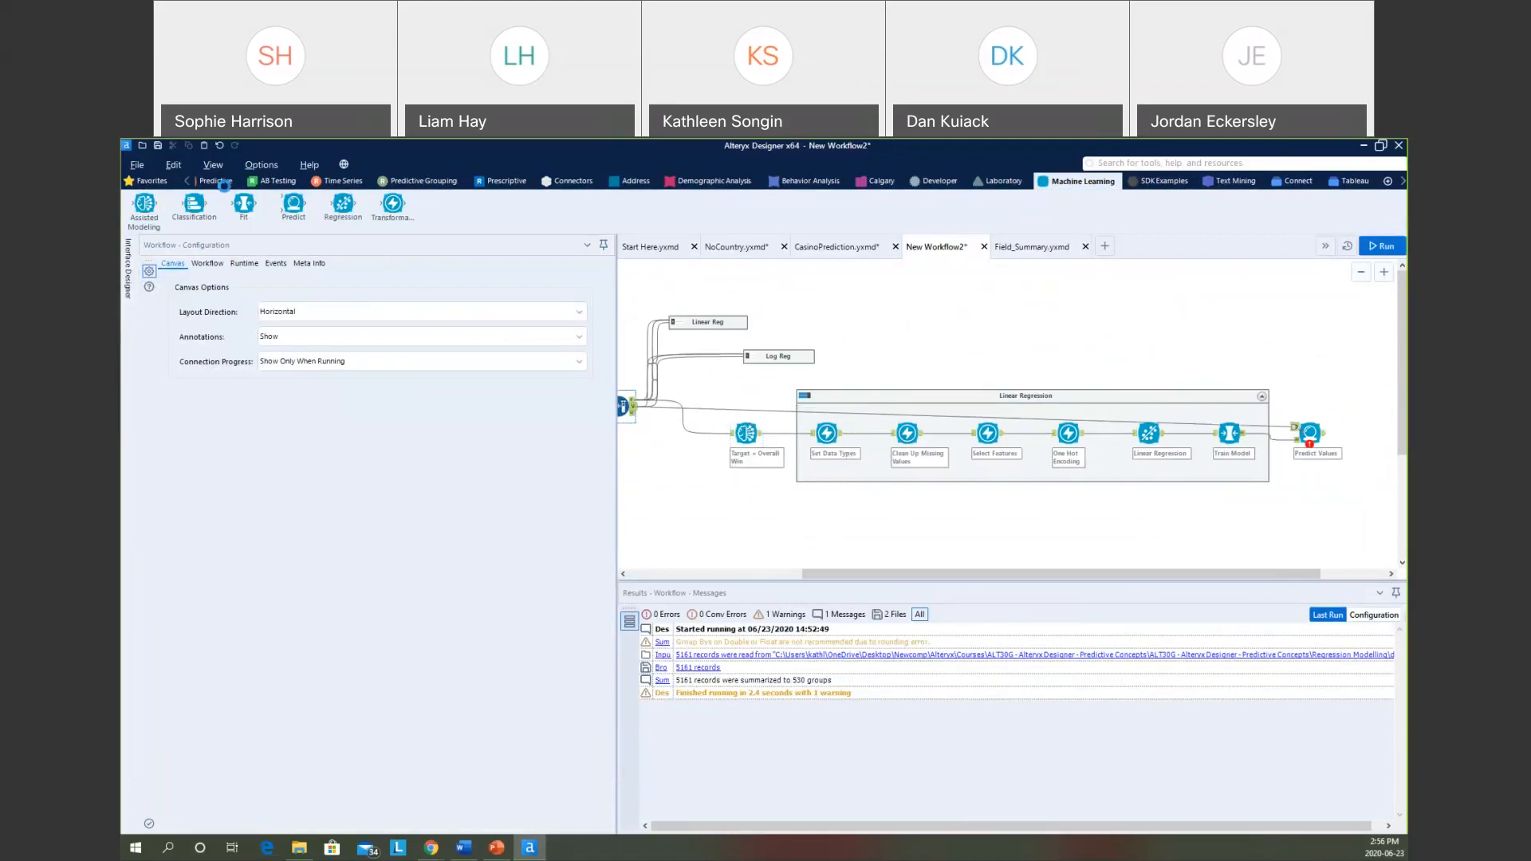
Attach a Browse tool to the Predict Values output and run the workflow.
click(189, 182)
click(189, 182)
click(189, 182)
click(189, 182)
click(189, 182)
click(220, 182)
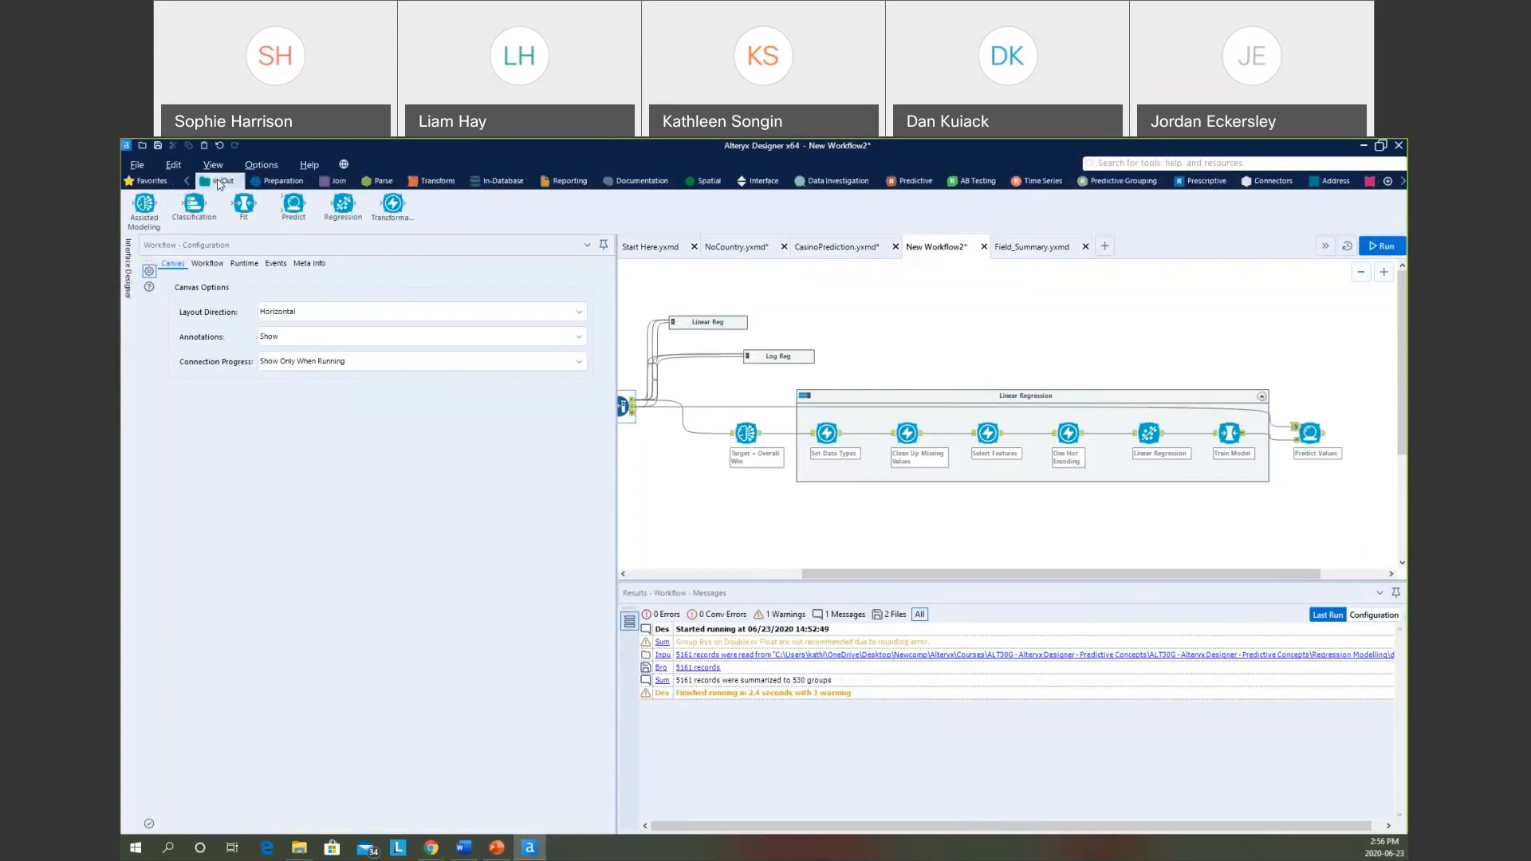
drag(156, 209, 1362, 430)
click(1381, 246)
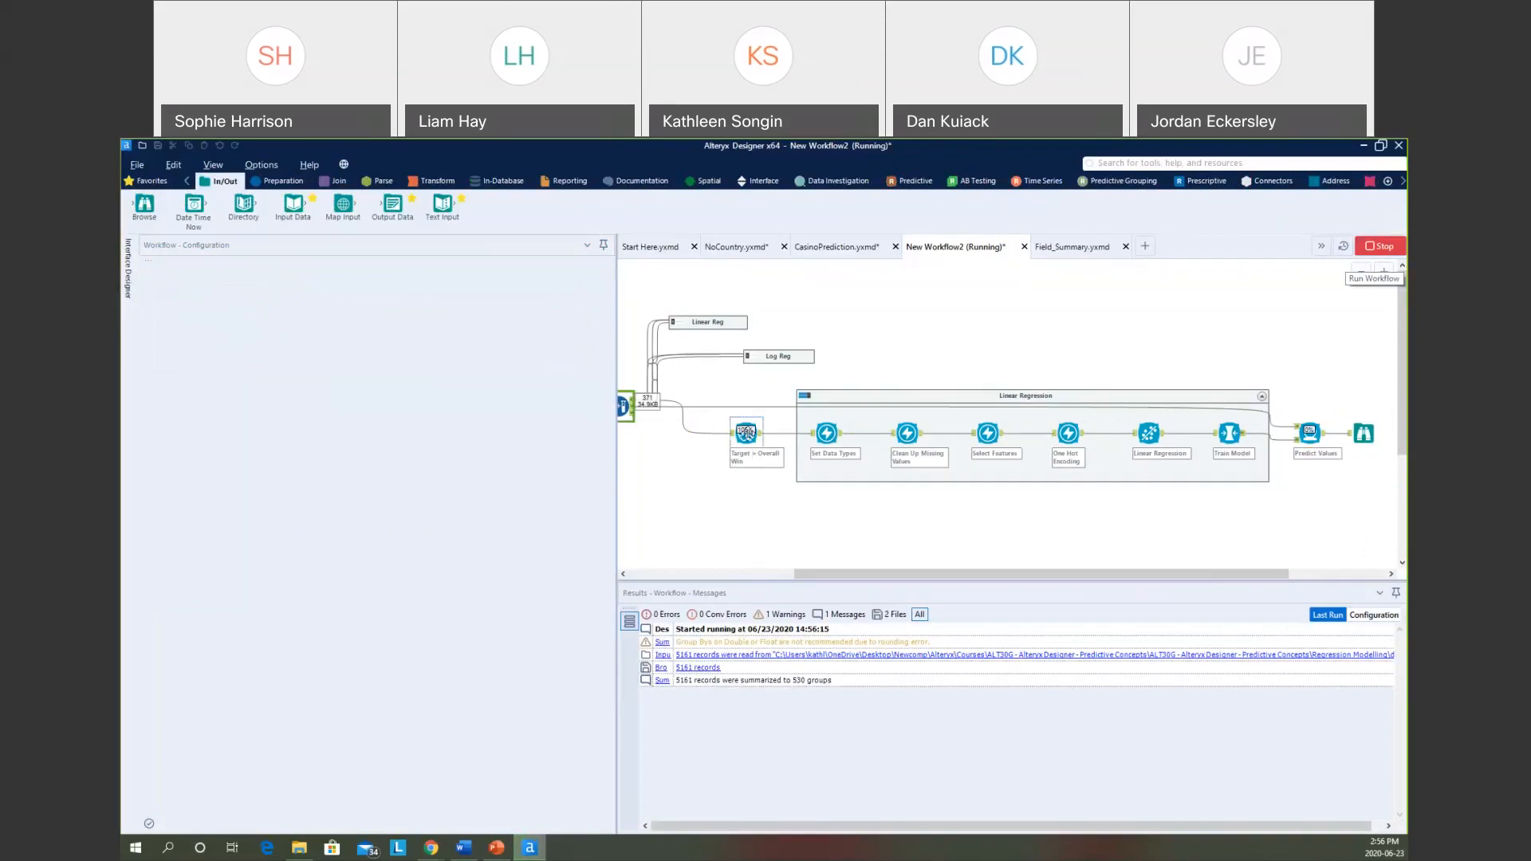
click(746, 433)
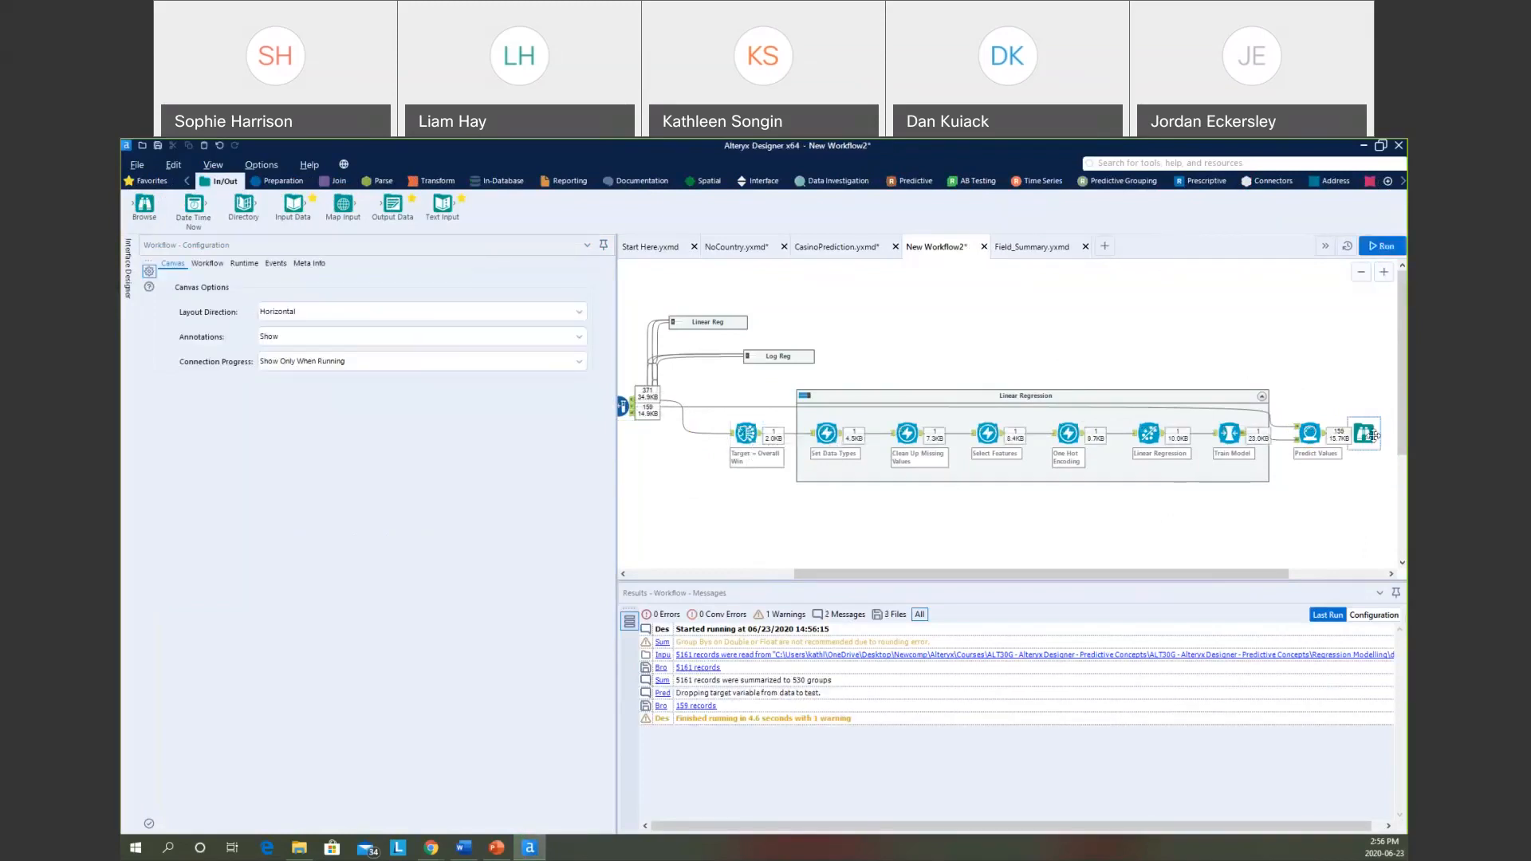
Compare the Overall Win values with Overall Win_predicted across the records in the new Browse tool's results.
click(1365, 433)
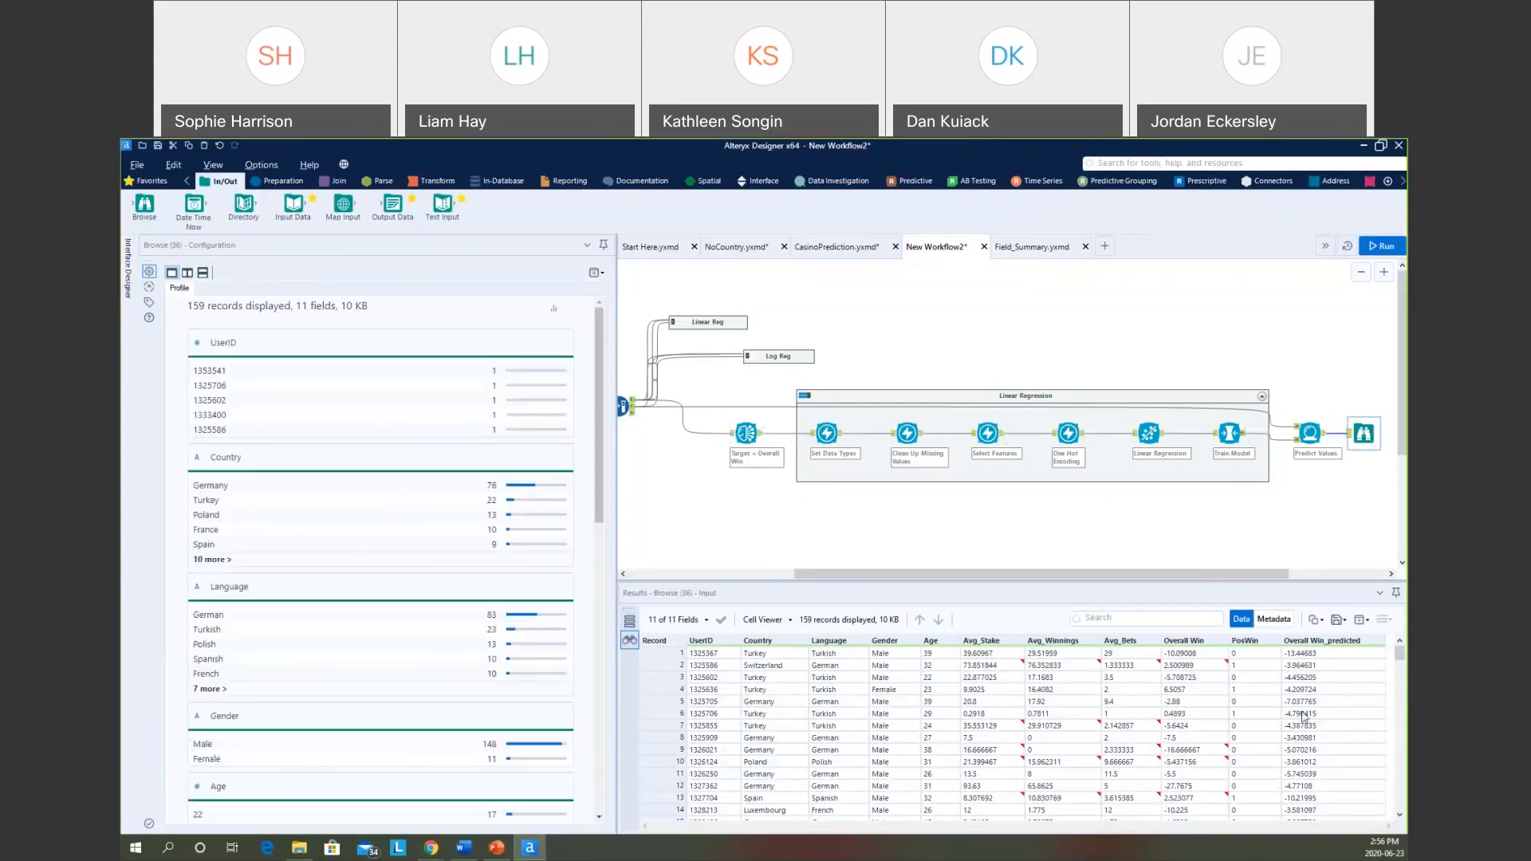
click(1188, 655)
click(1302, 656)
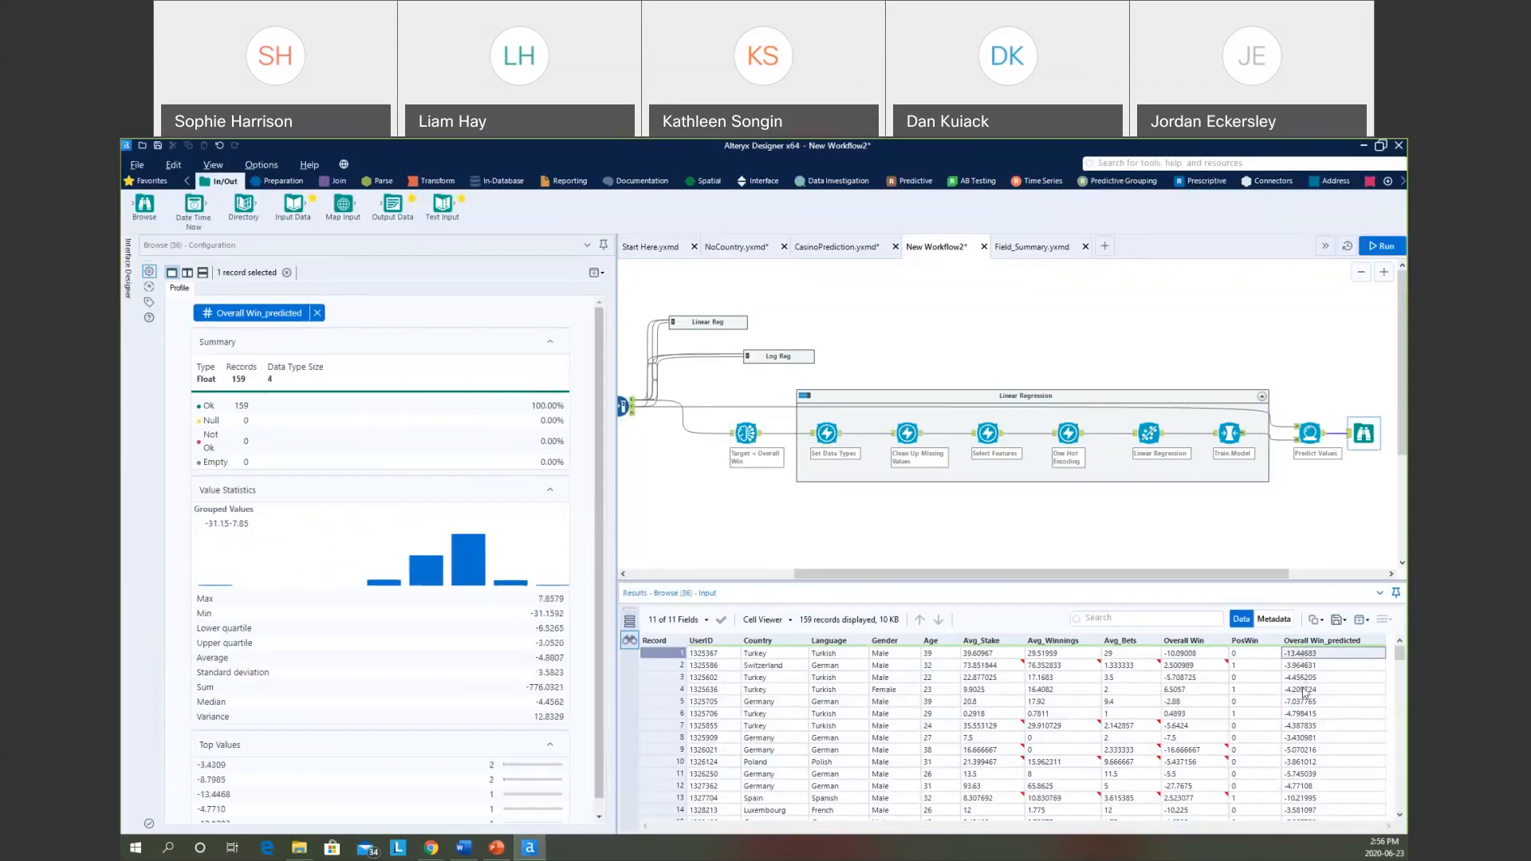
scroll(1305, 758, down, 1)
scroll(1299, 722, down, 3)
scroll(1298, 720, down, 2)
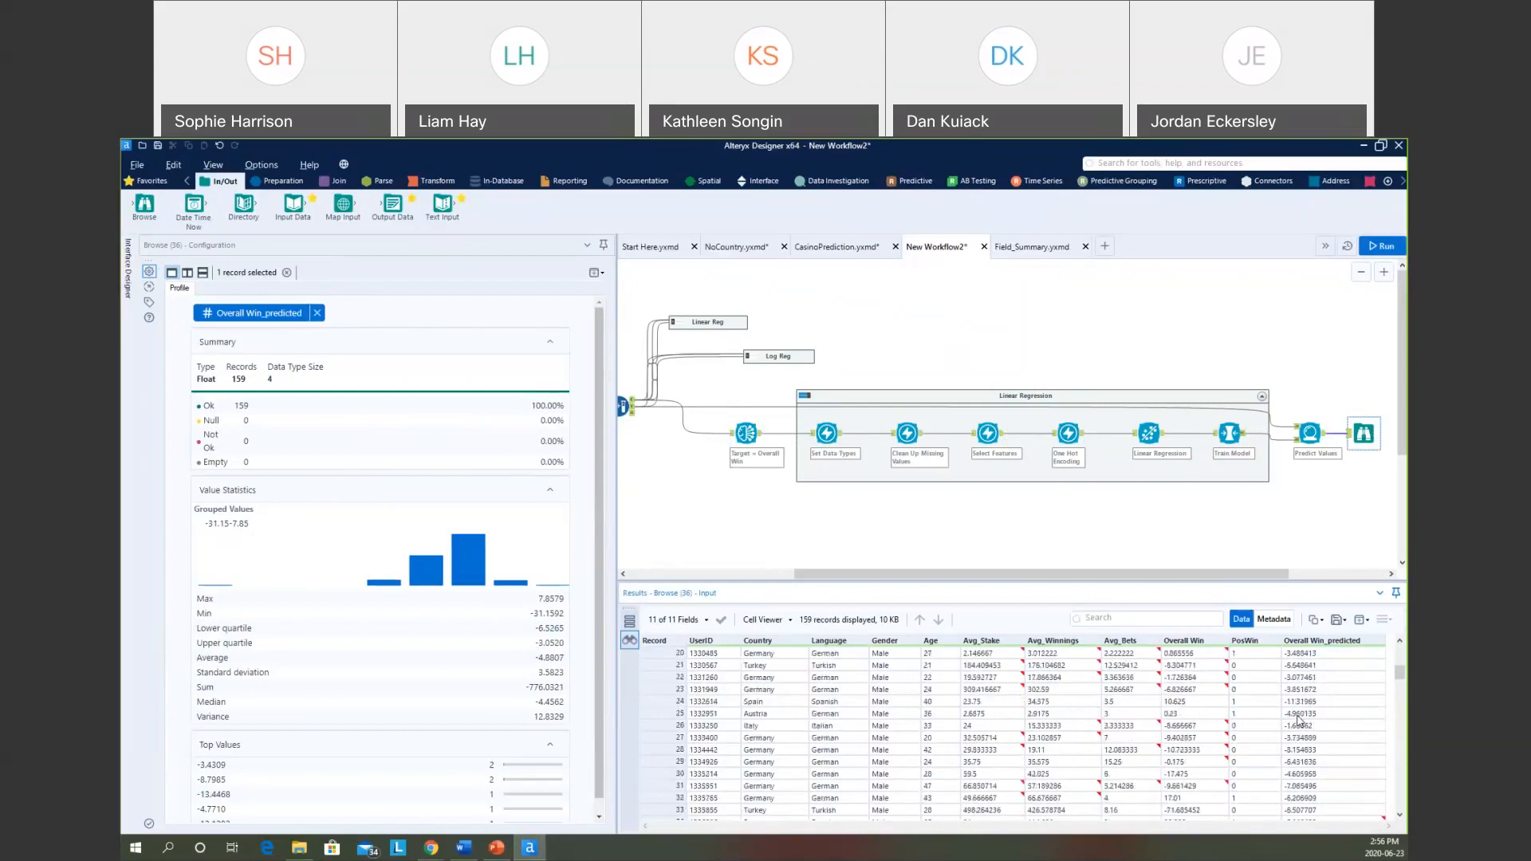
scroll(1297, 722, down, 2)
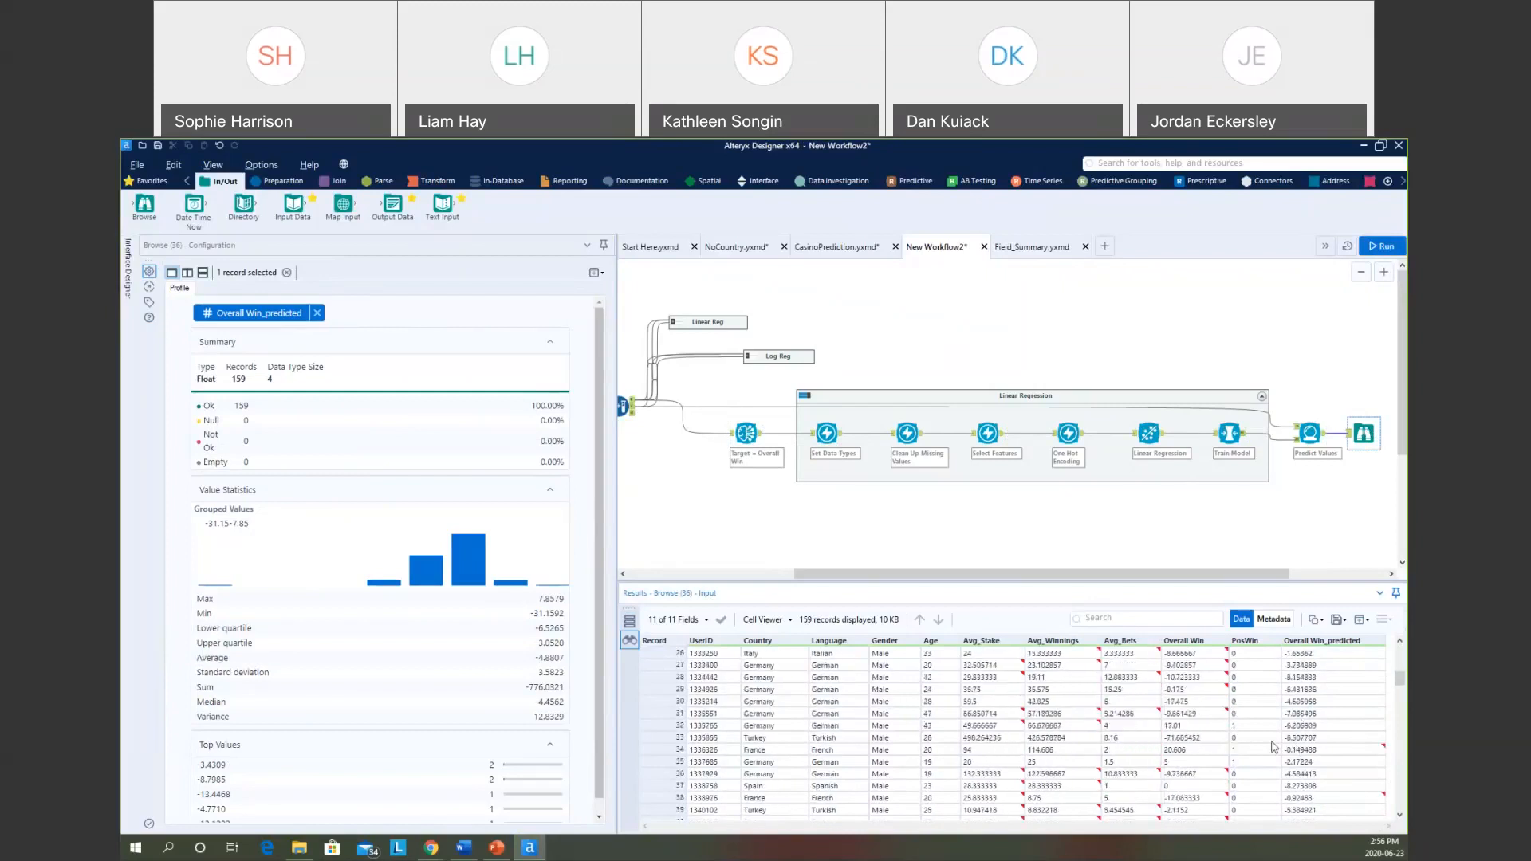
Add a second Assisted Modeling tool below the Linear Regression container, fed by the estimation sample from Create Samples.
click(1217, 543)
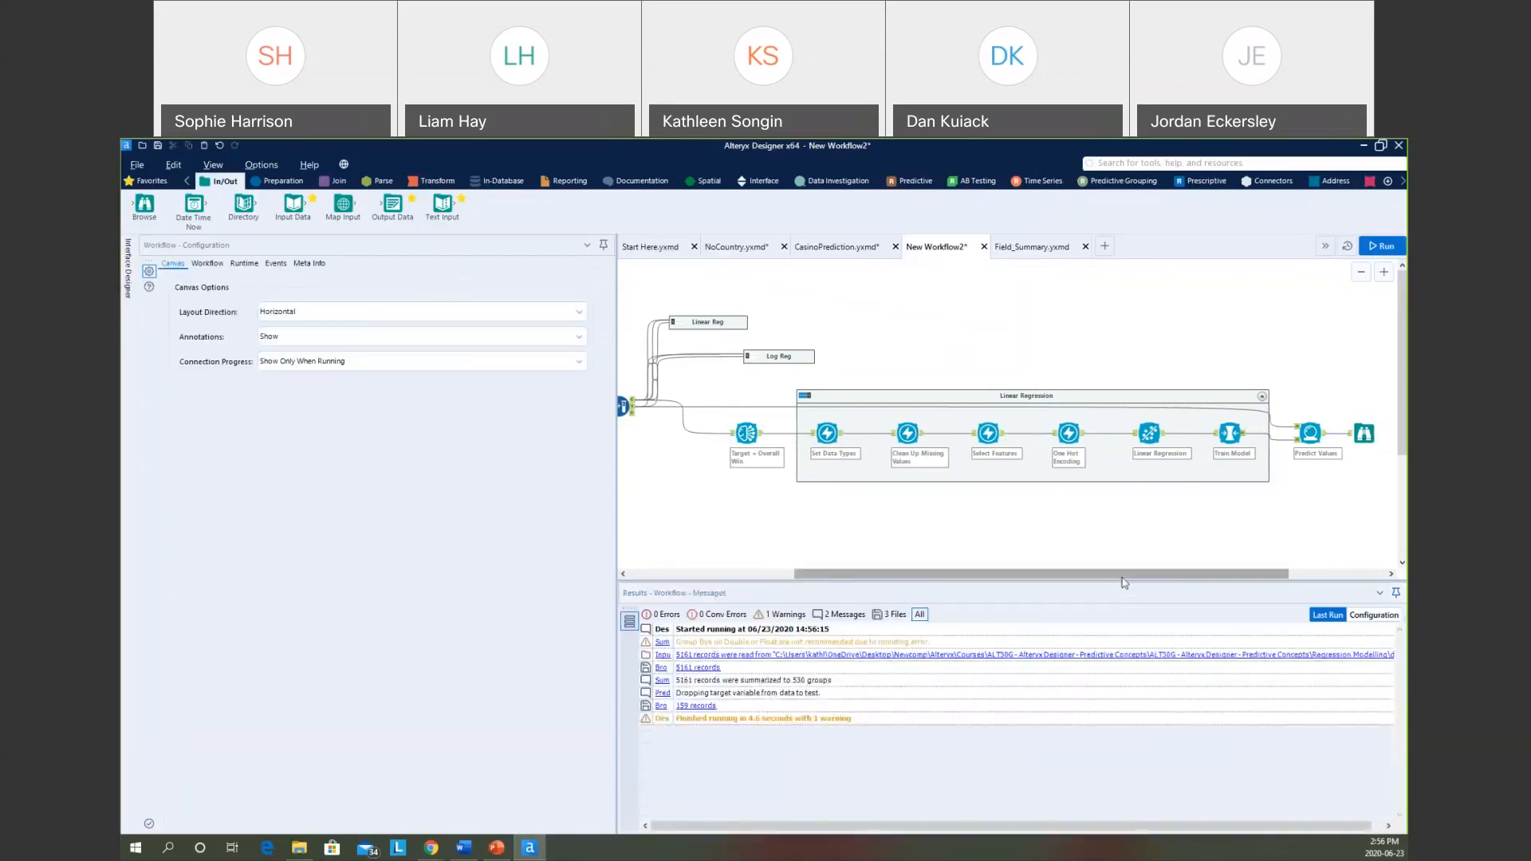
drag(1122, 574, 1013, 576)
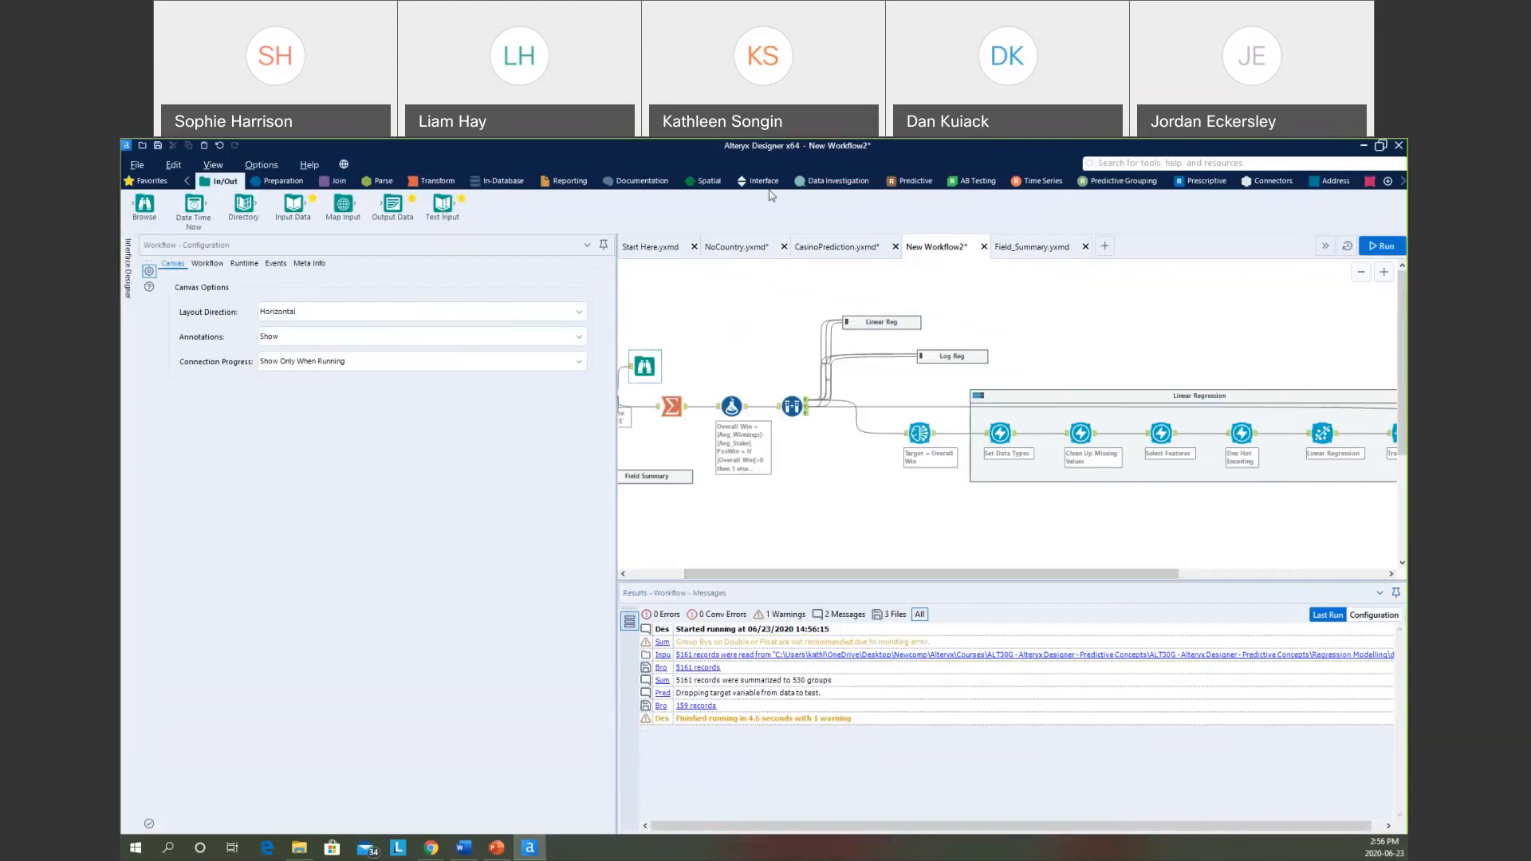
click(1401, 183)
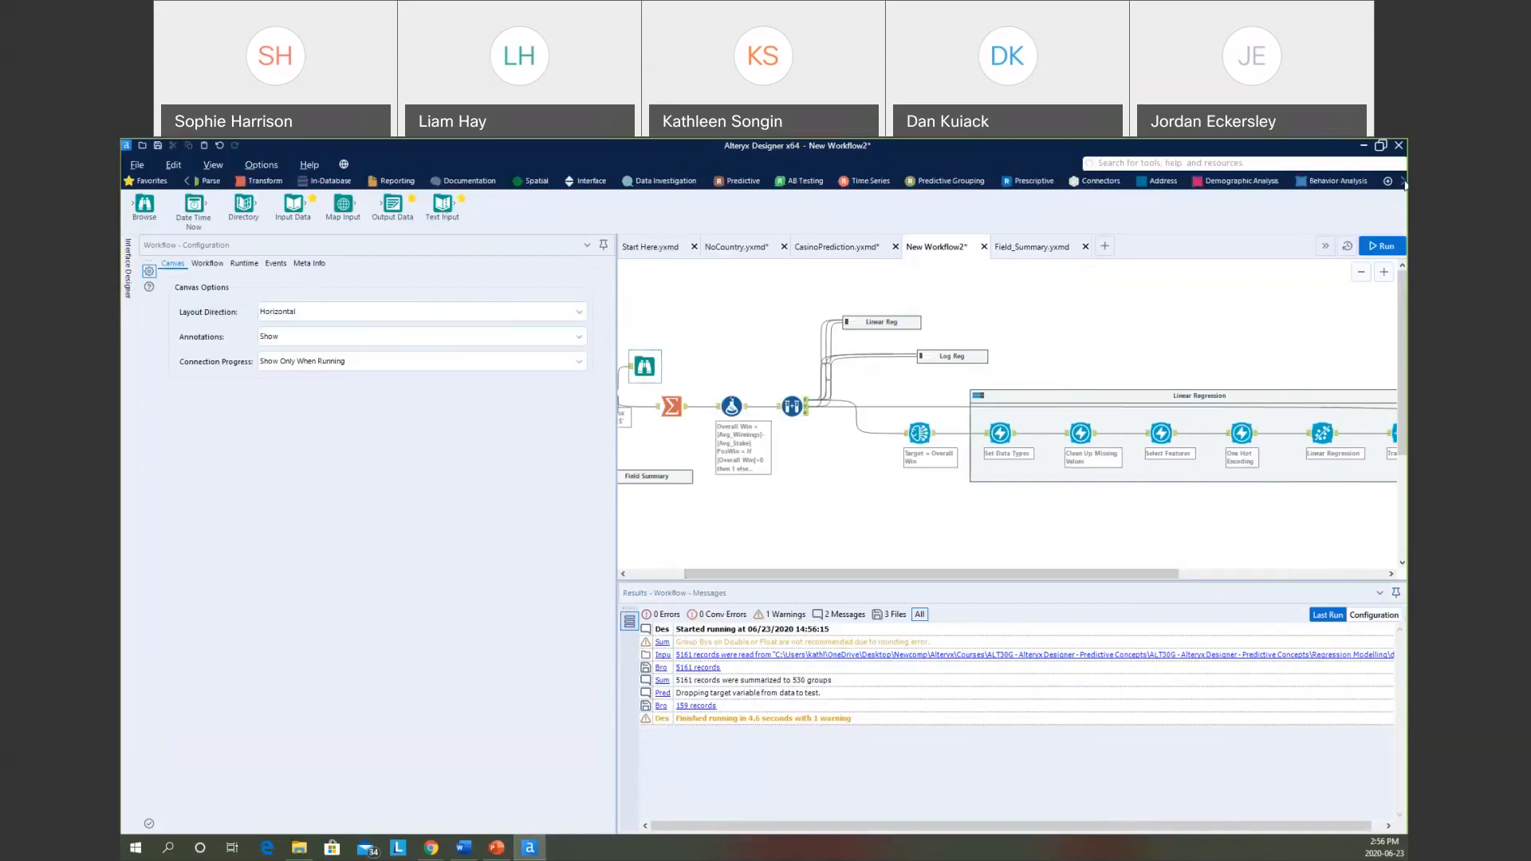
click(1132, 181)
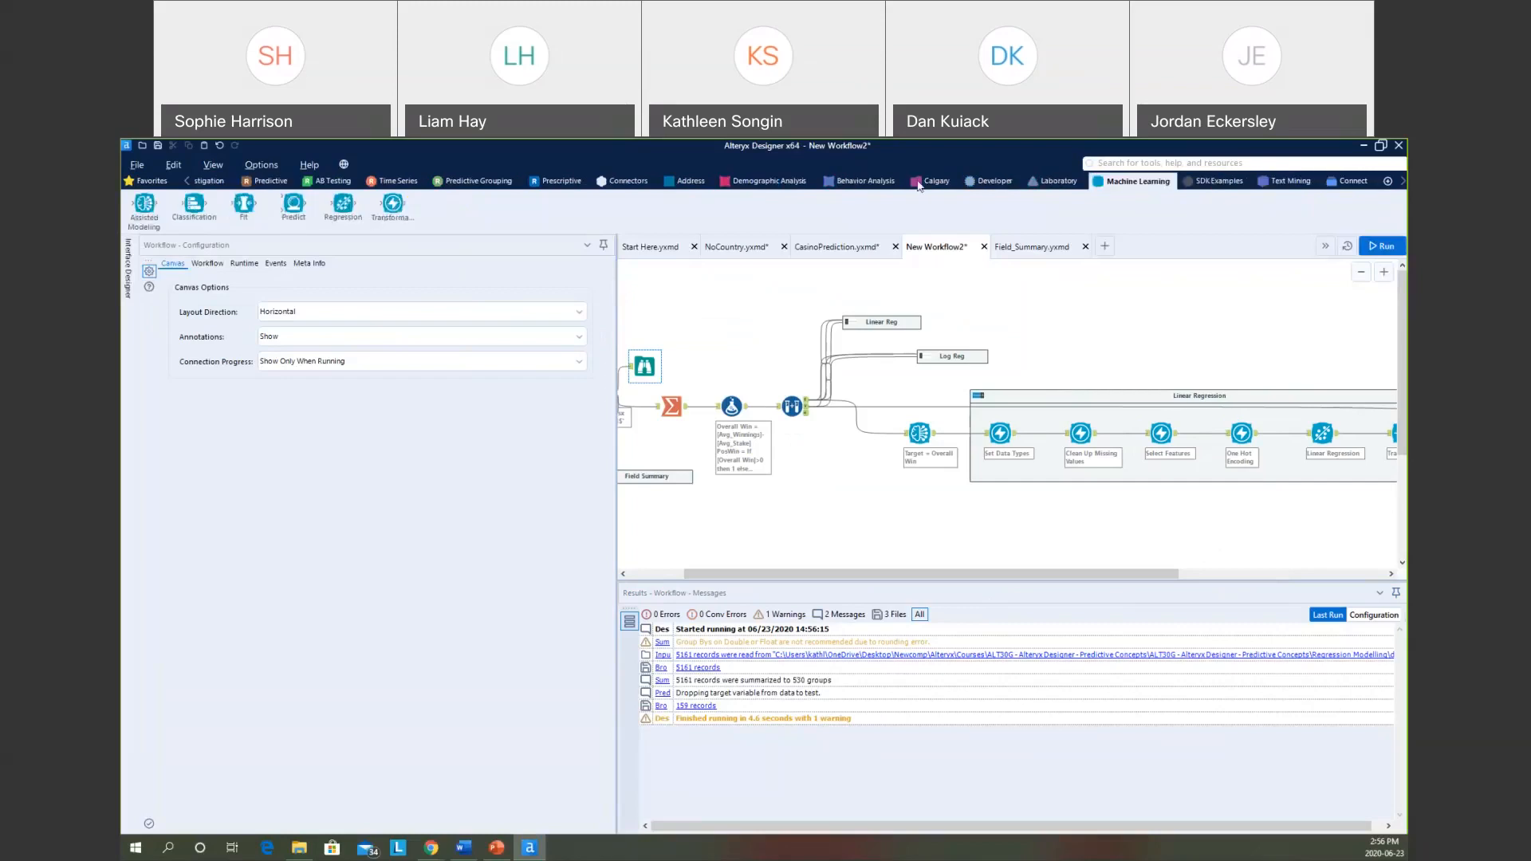
drag(145, 205, 940, 527)
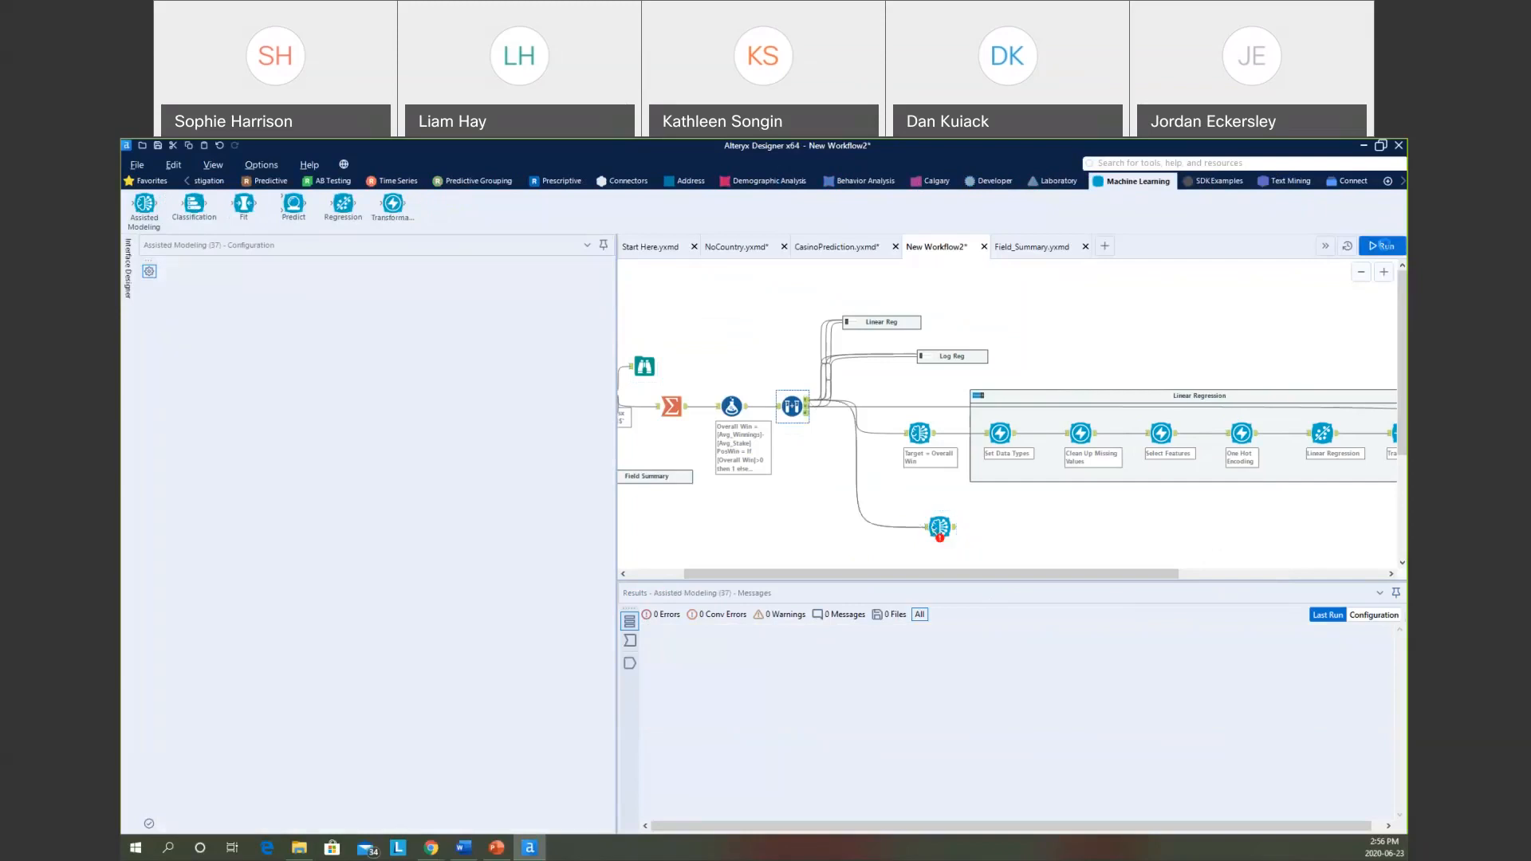
Run the workflow and launch the Assisted Modeling wizard from the second Assisted Modeling tool, below the Linear Regression container.
click(1383, 245)
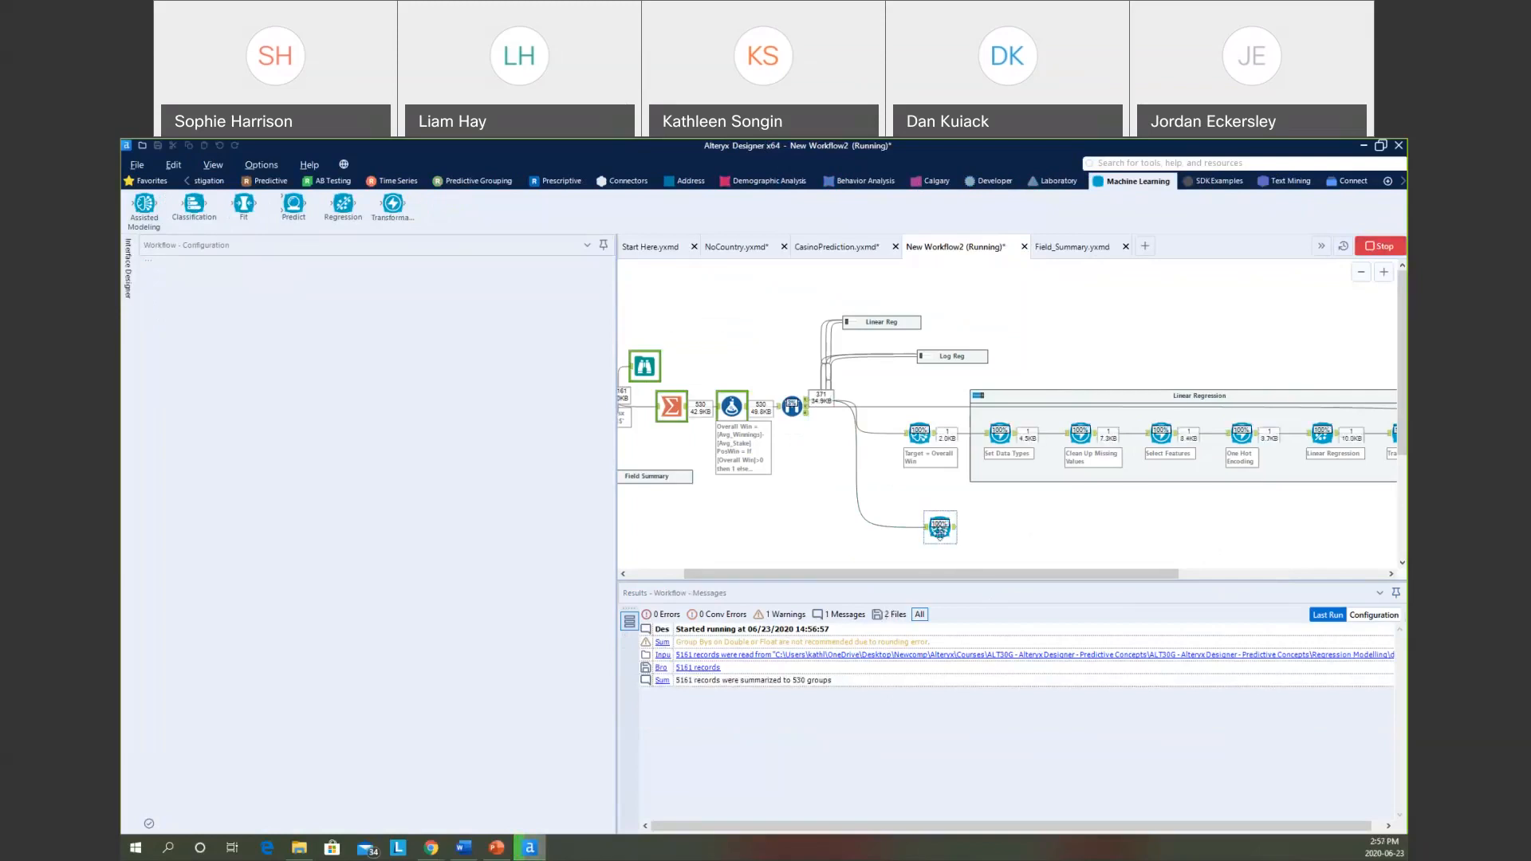
click(939, 527)
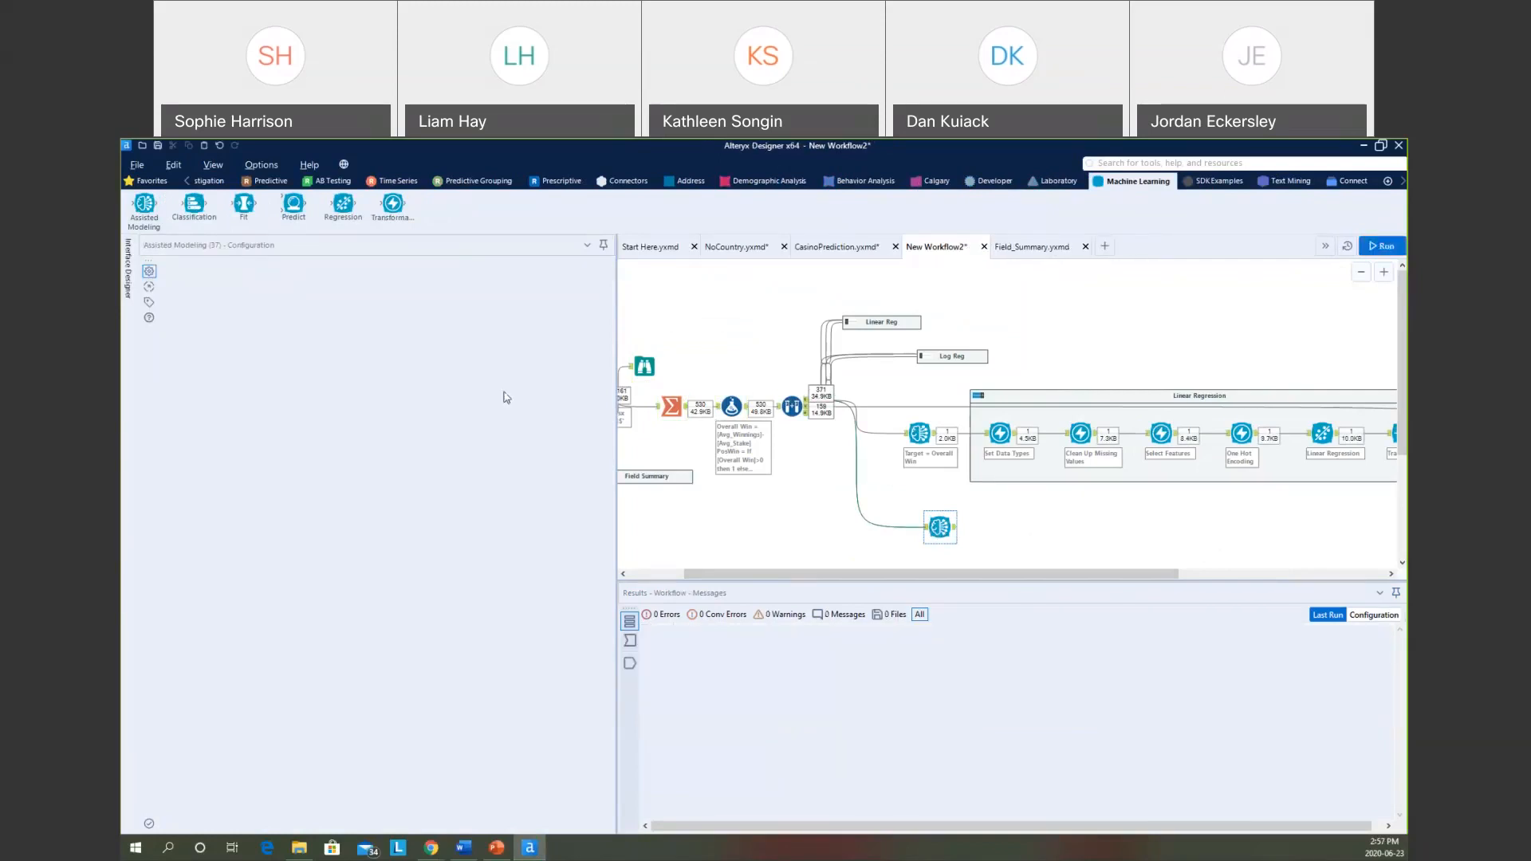
click(530, 388)
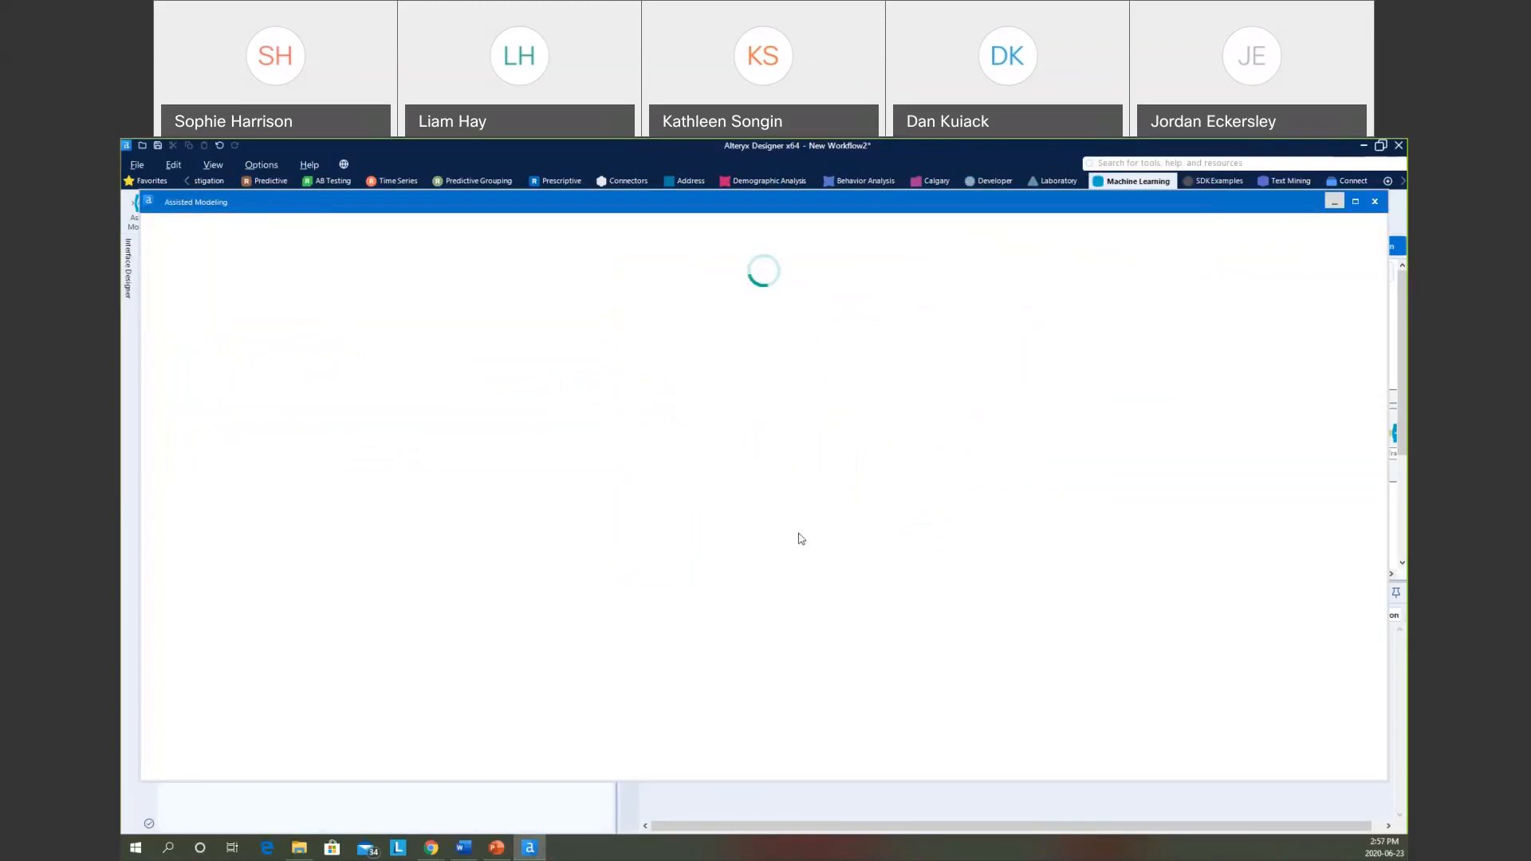
key(alt+Tab)
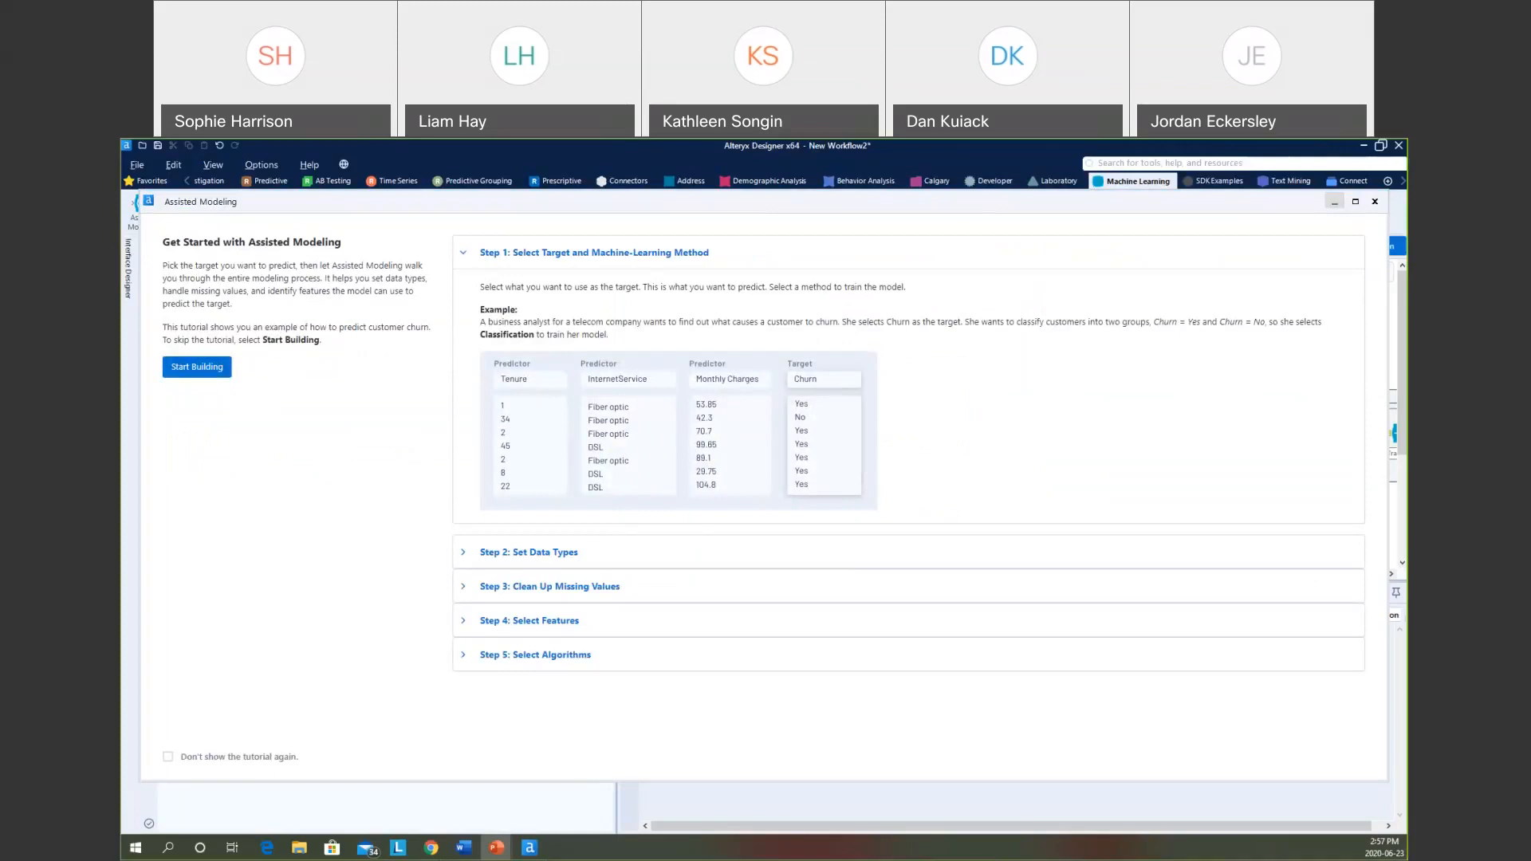
click(497, 848)
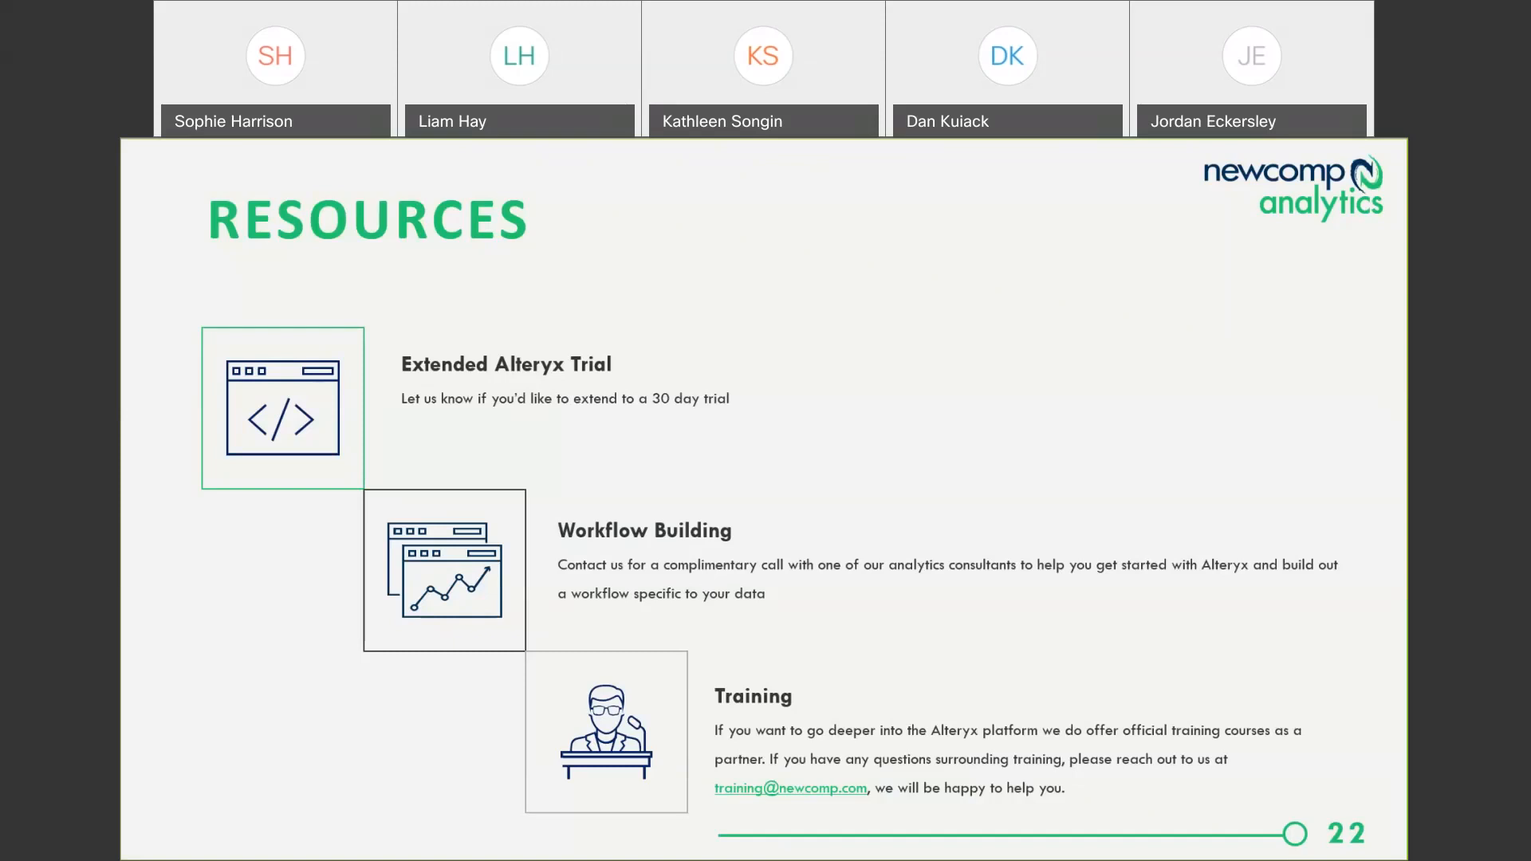
key(Right)
key(Right)
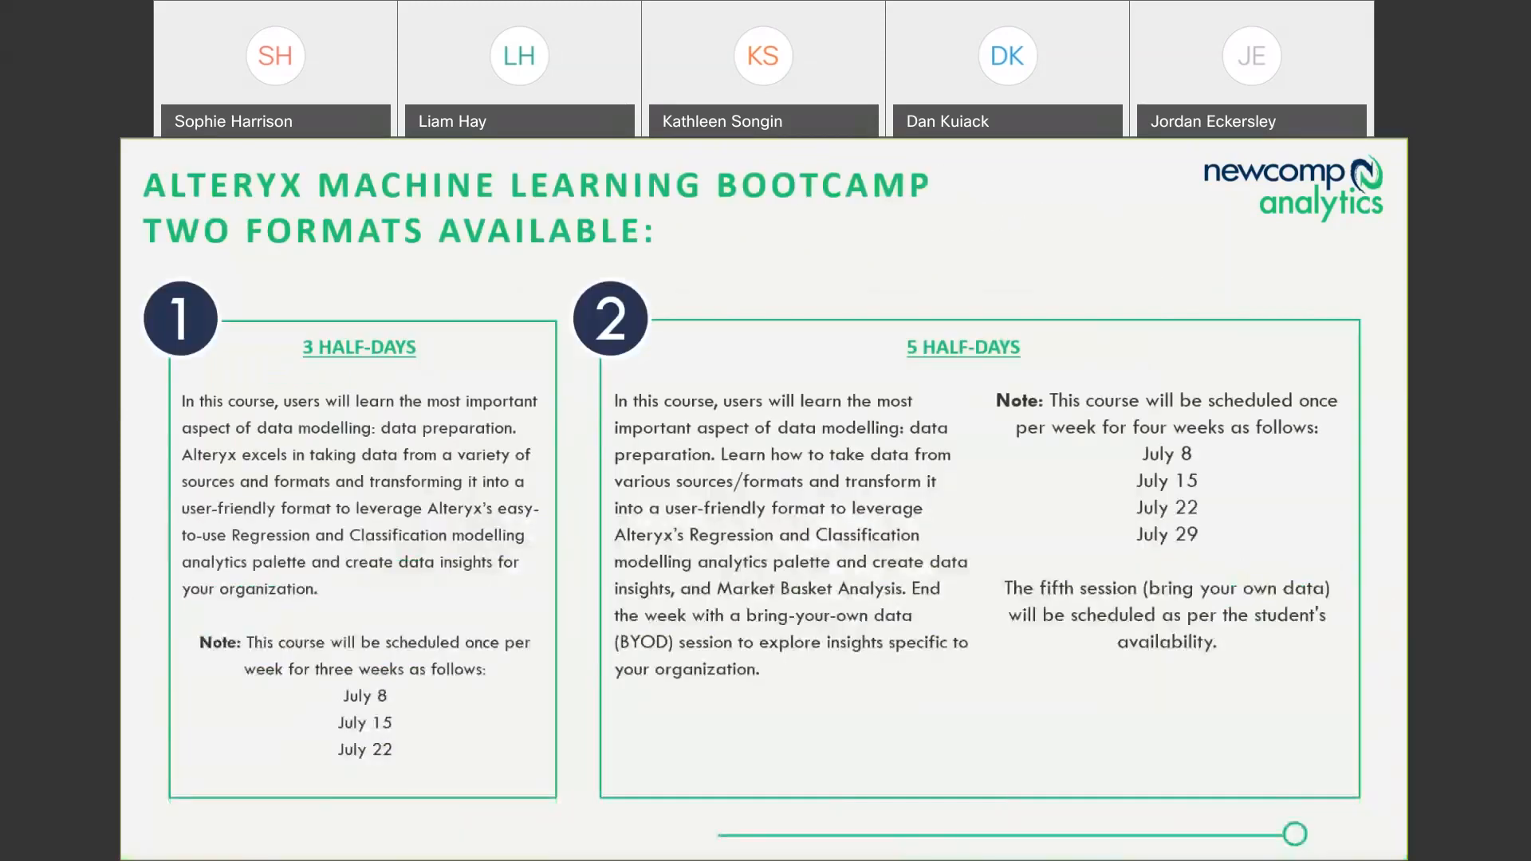
key(Left)
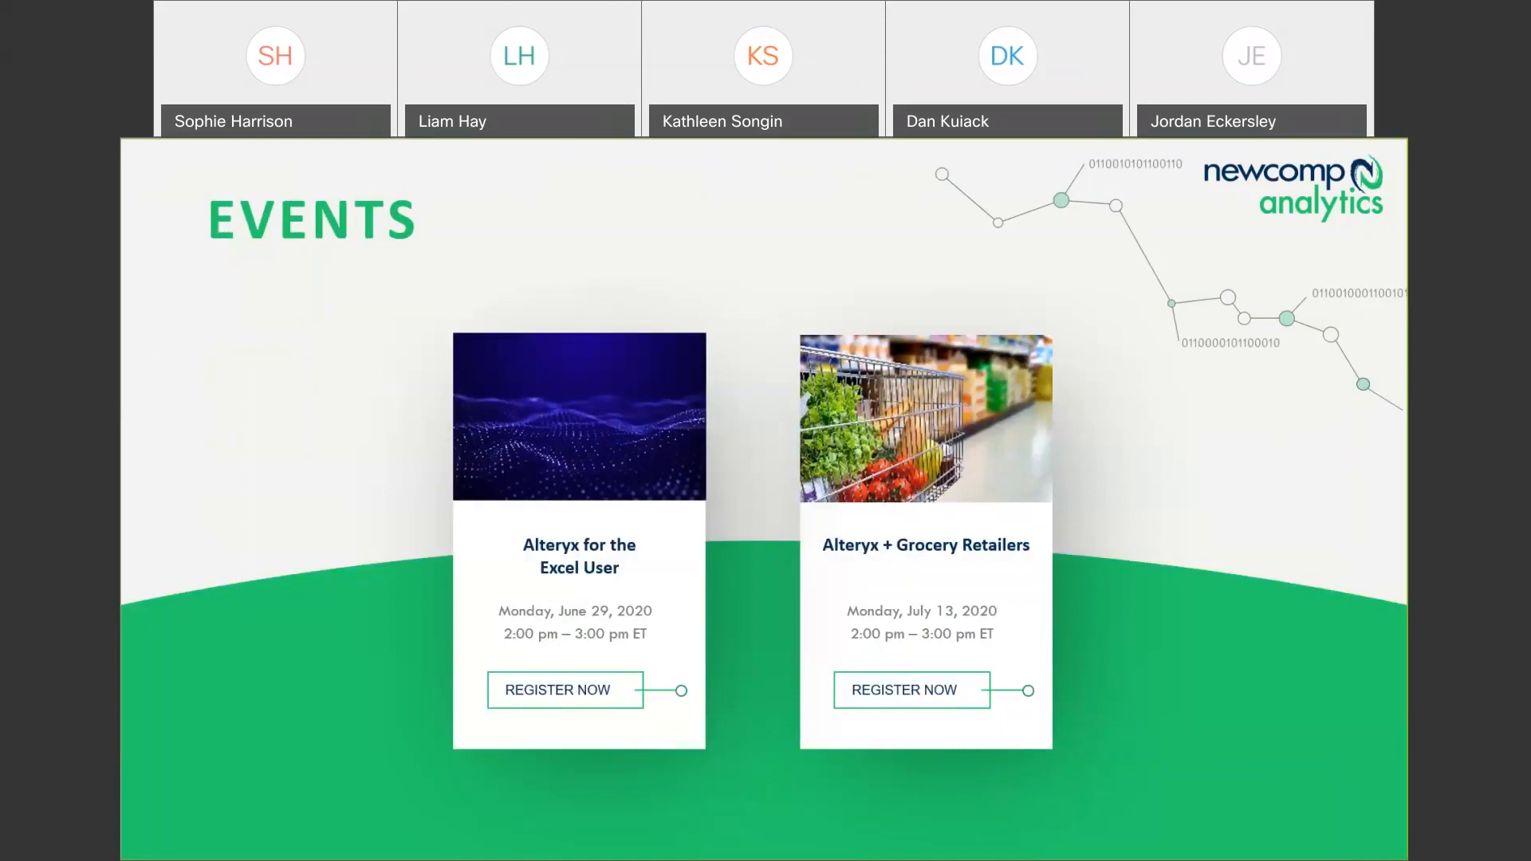
key(Right)
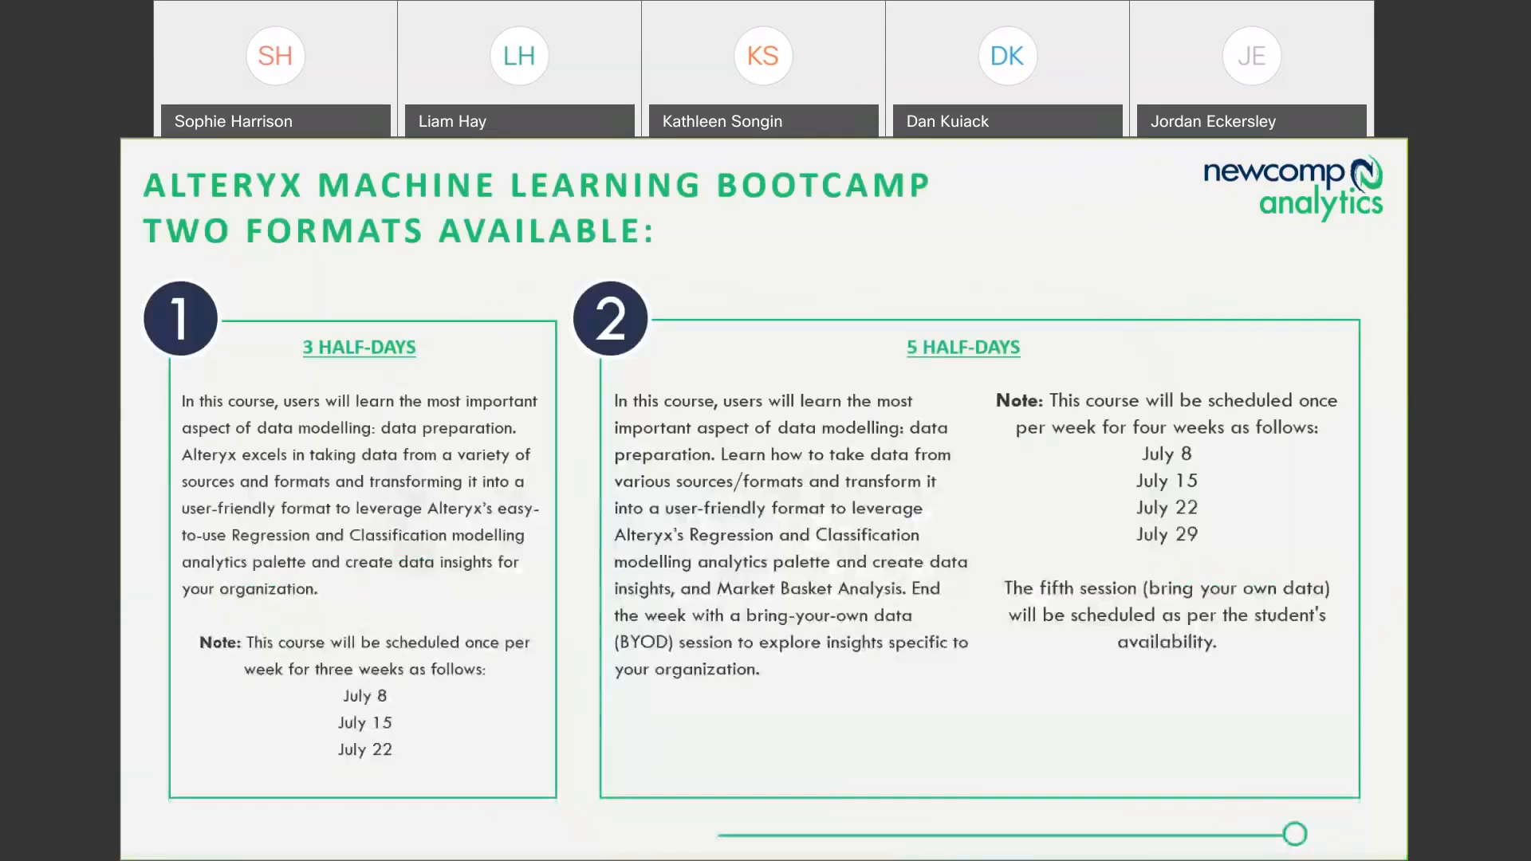